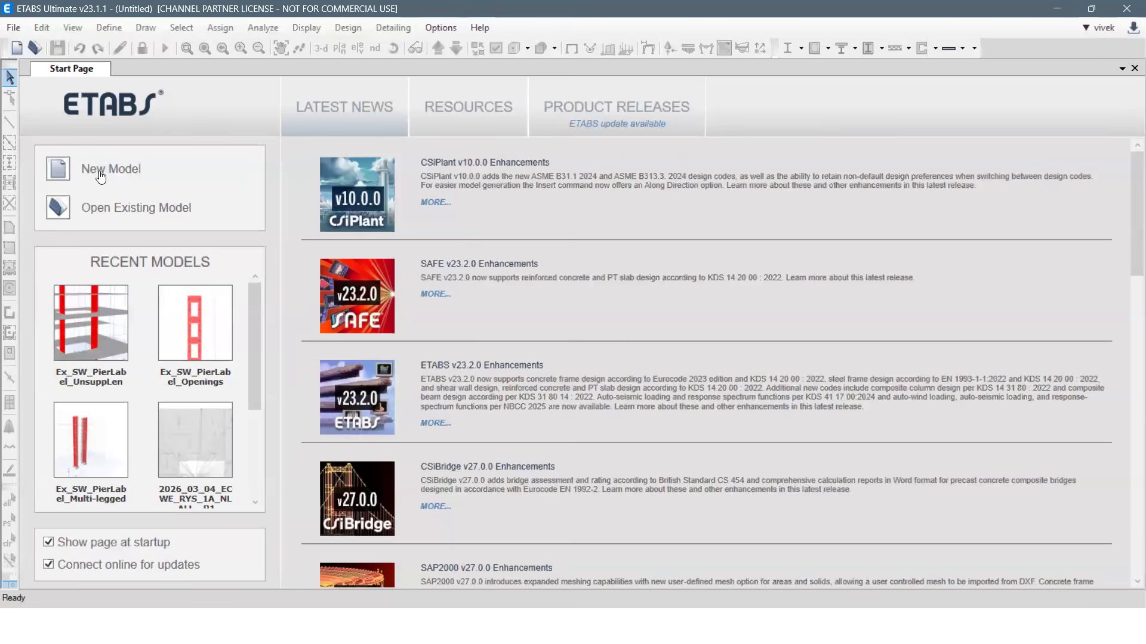
Create a new model with built-in settings: Metric SI units, India region, Indian steel database, IS 800:2007 and IS 456:2000.
click(100, 177)
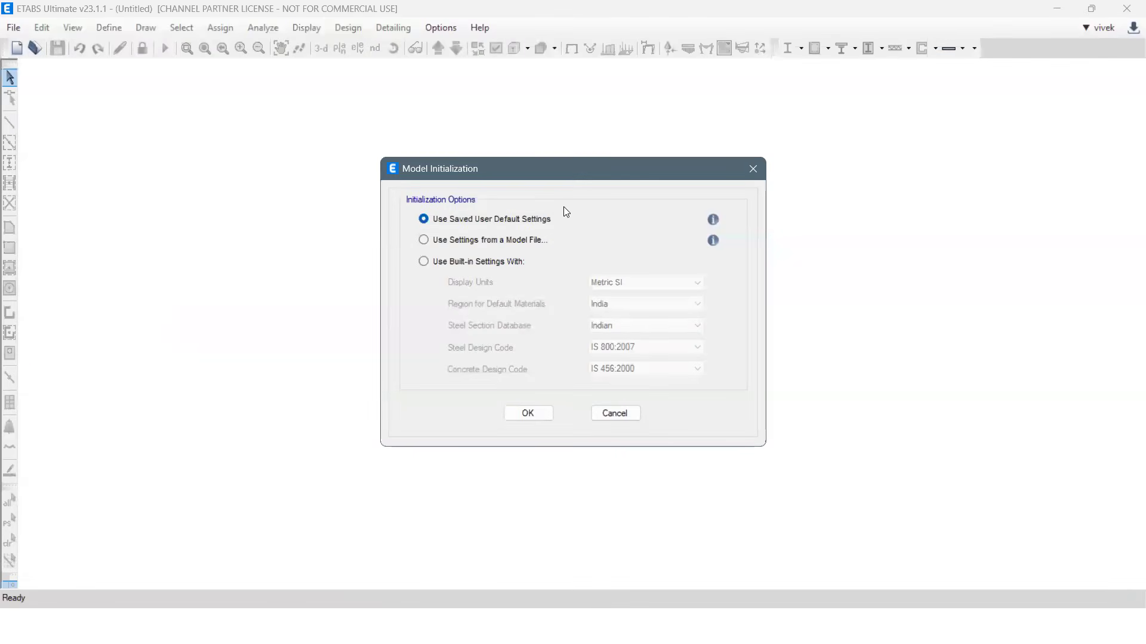
click(468, 267)
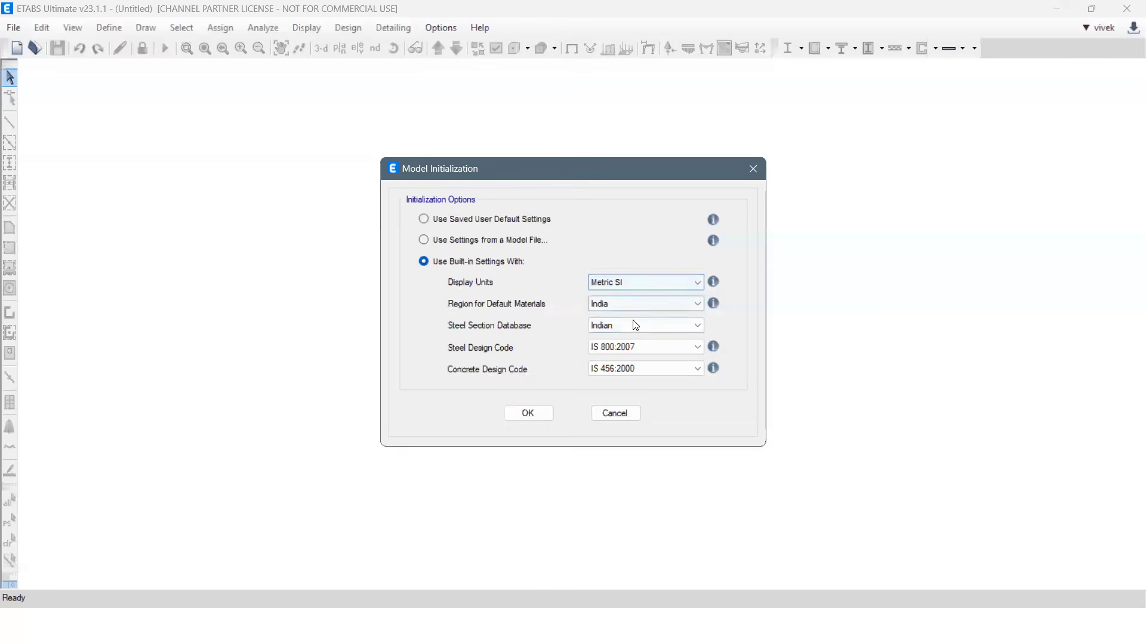
click(536, 420)
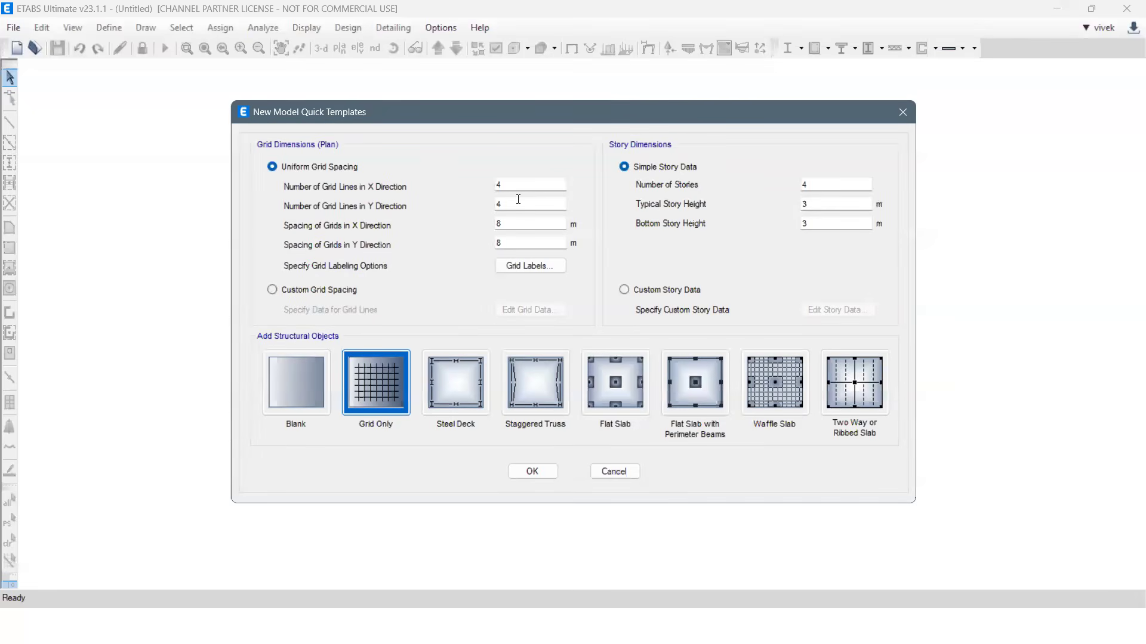
Generate a grid-only model with 6 m grid spacing in X, 4 m in Y, and 7 stories.
drag(512, 207, 467, 210)
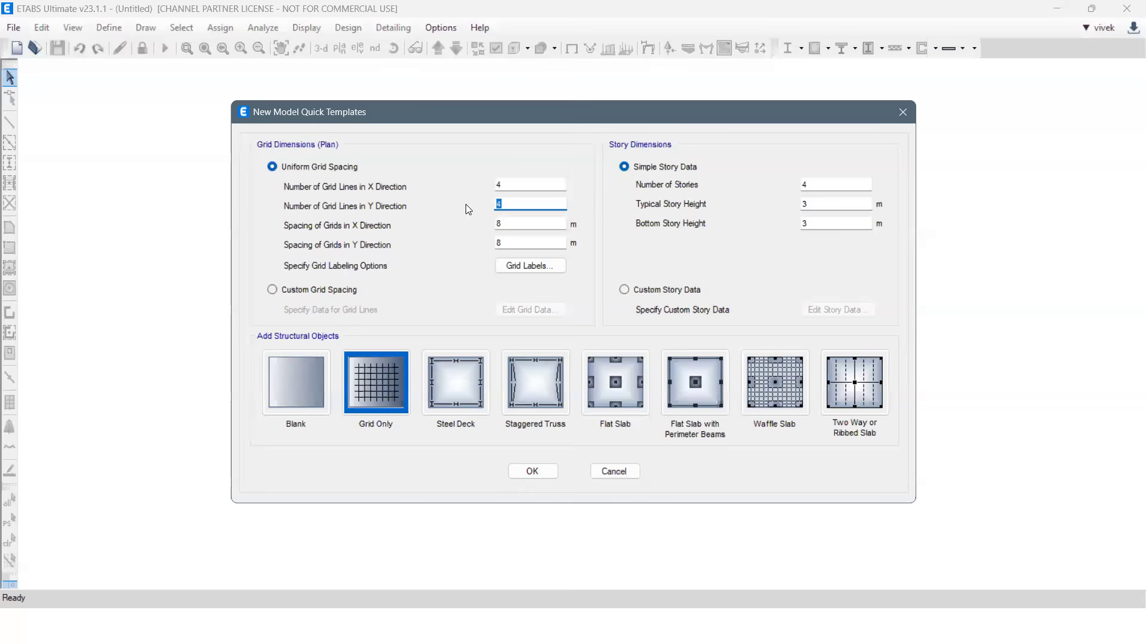
click(509, 219)
text(6)
key(Tab)
text(4)
click(506, 223)
double_click(759, 186)
text(7)
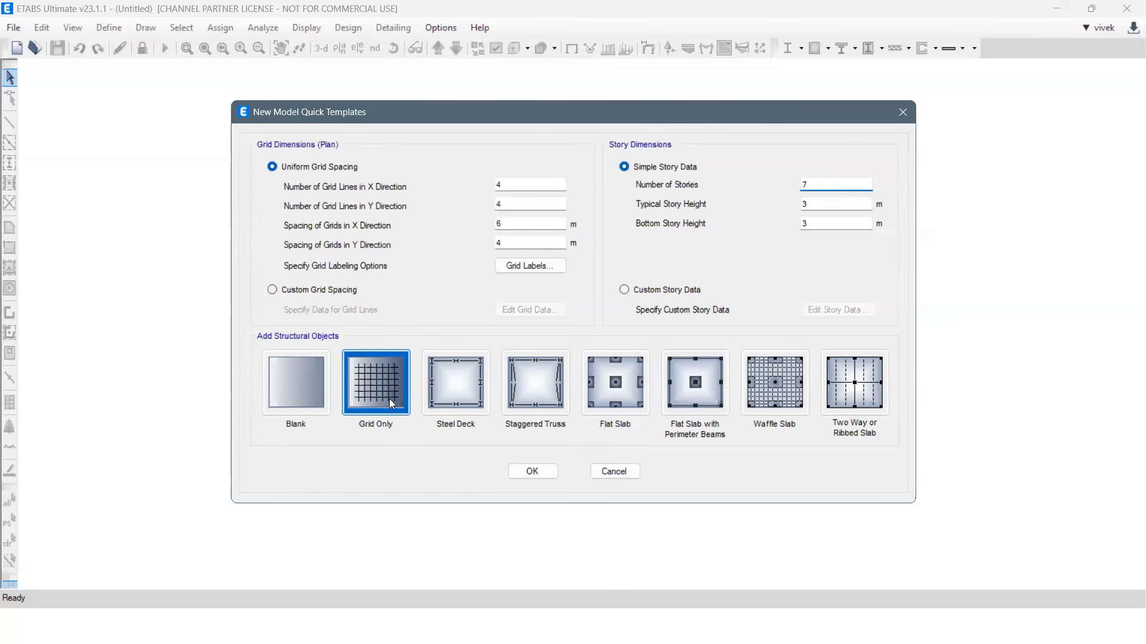
click(529, 473)
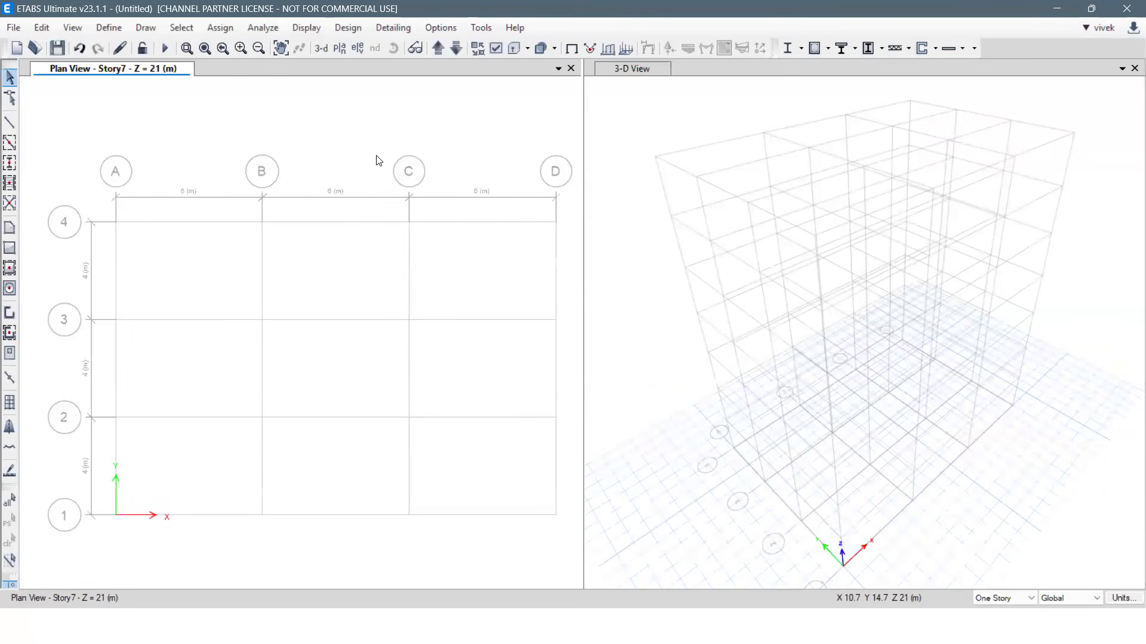
Set up quick column drawing at grid intersections with the ConcCol section property.
click(111, 30)
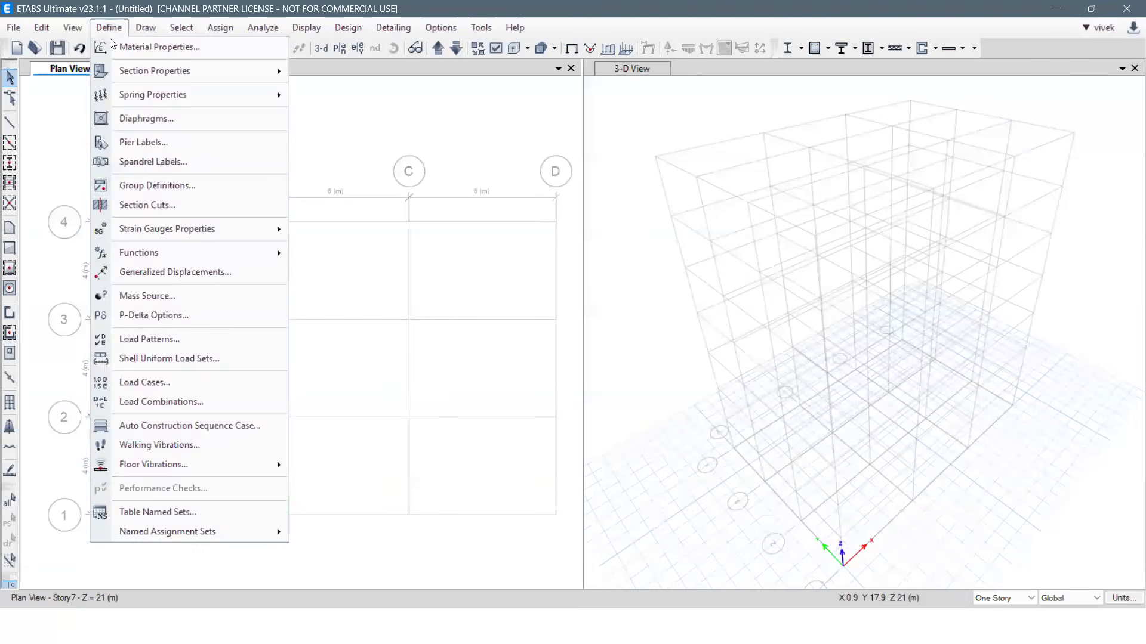
mouse_move(111, 71)
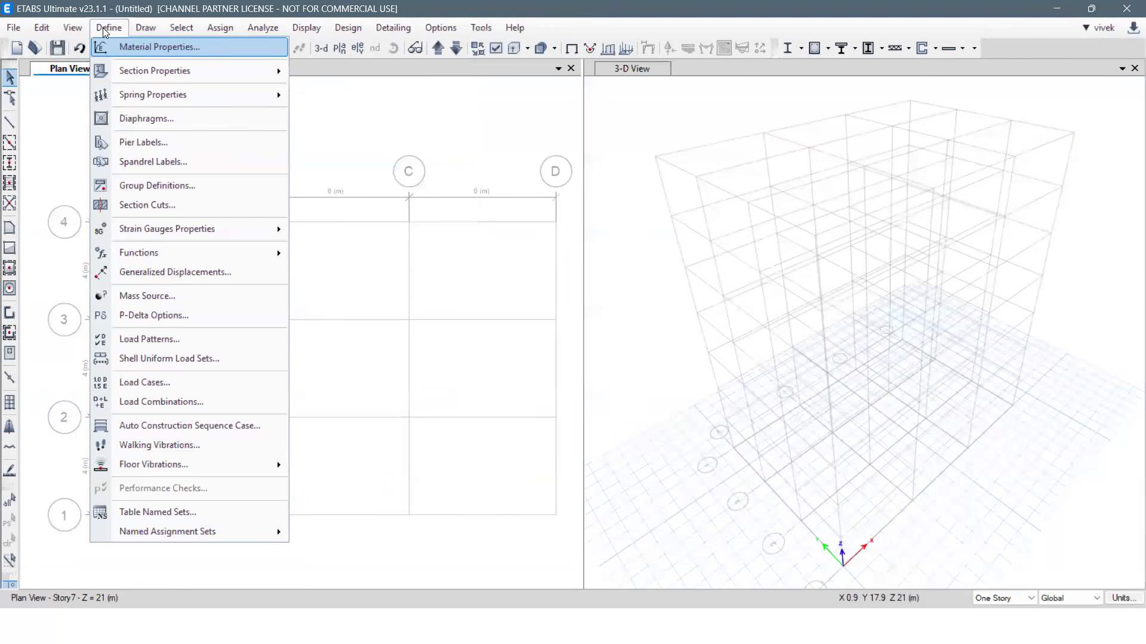
click(142, 33)
click(142, 33)
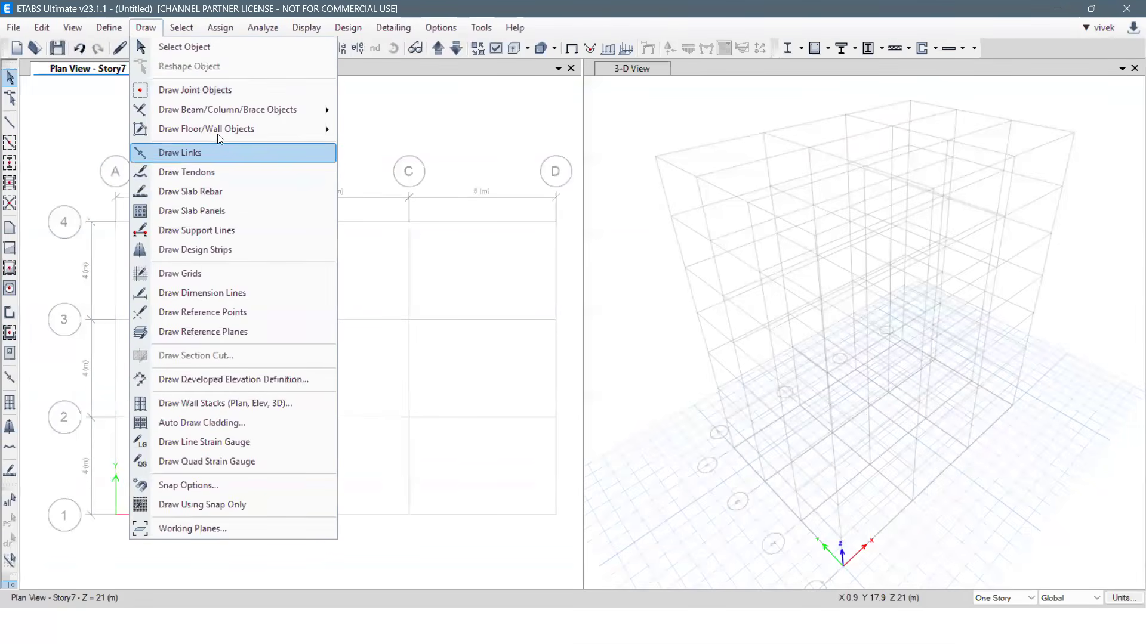
mouse_move(219, 132)
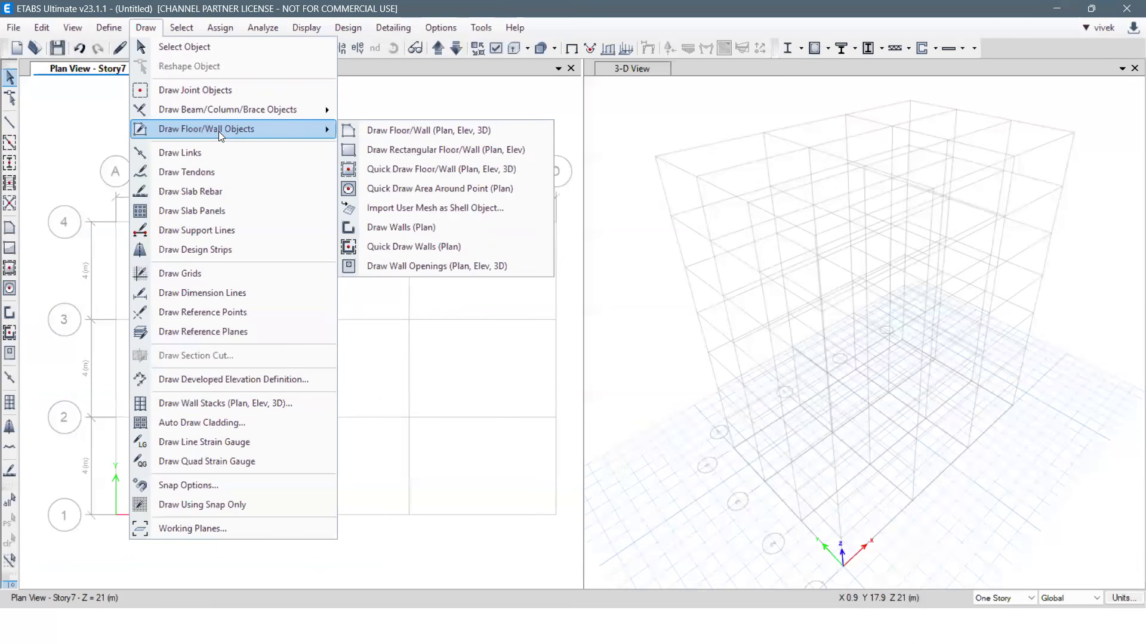
mouse_move(240, 113)
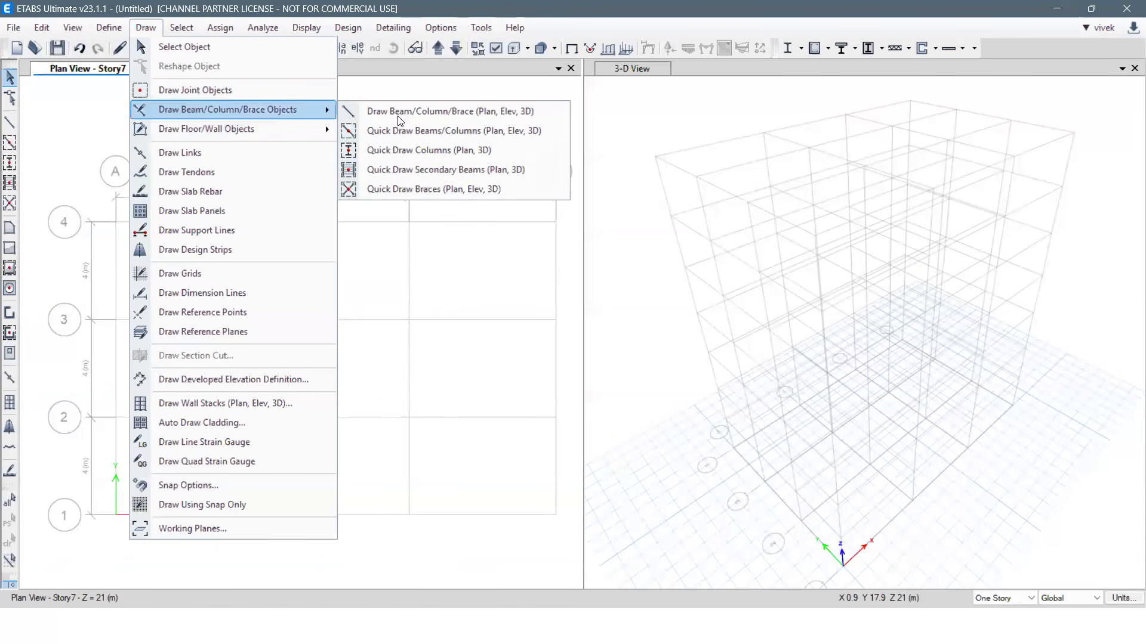
click(399, 153)
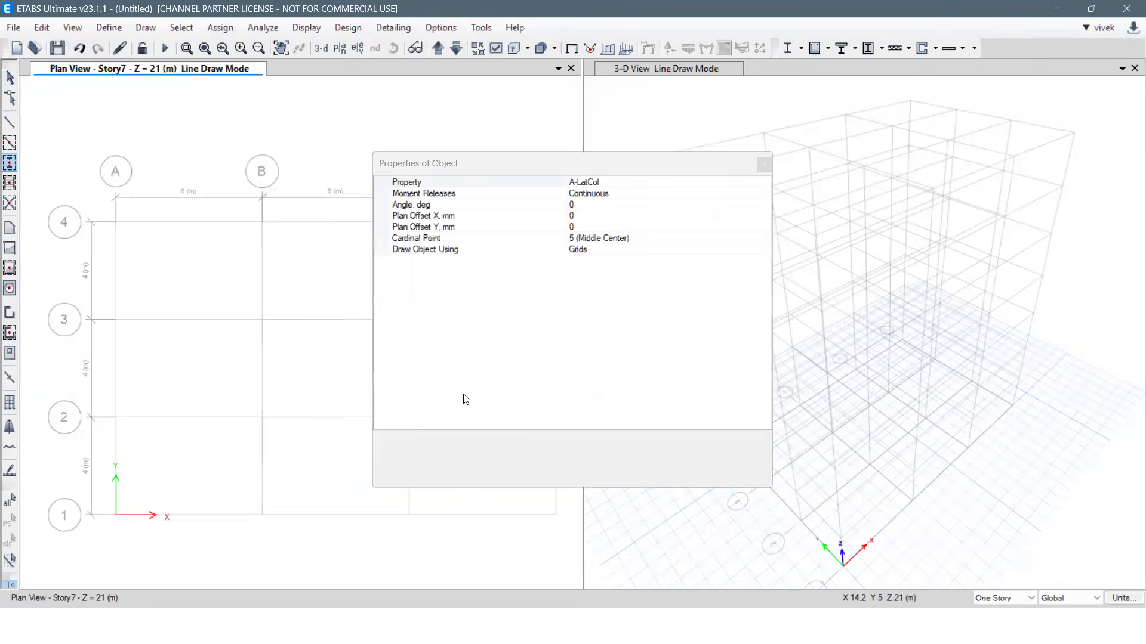
drag(489, 168, 691, 174)
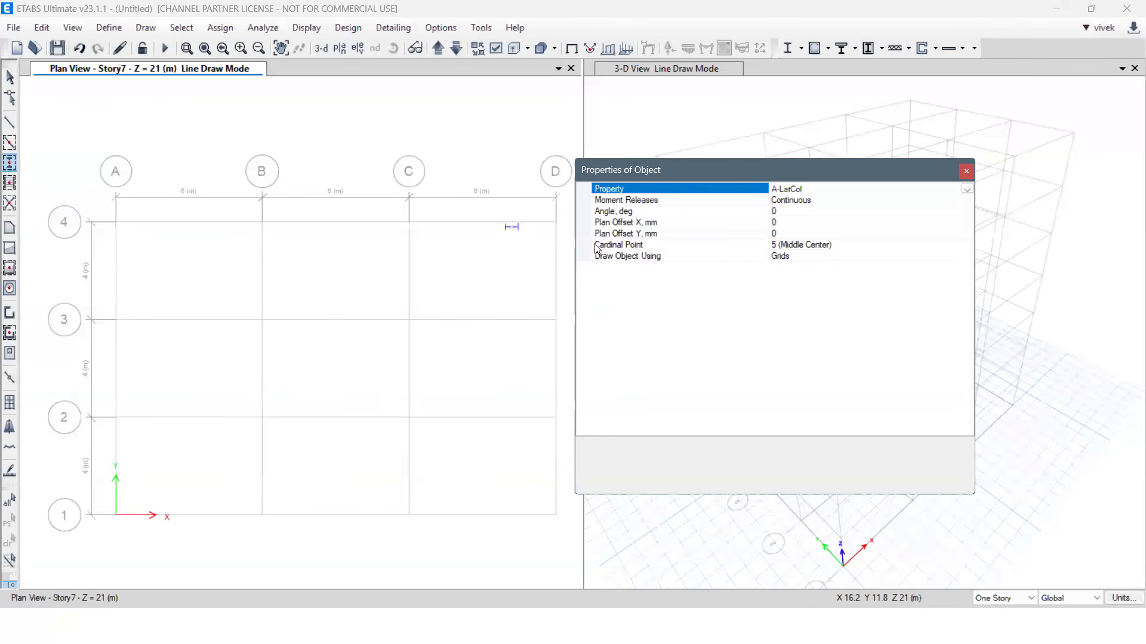
click(966, 189)
scroll(835, 232, down, 2)
click(800, 201)
Draw ConcCol columns on one story at every grid intersection except B2 and C2.
drag(84, 195, 567, 361)
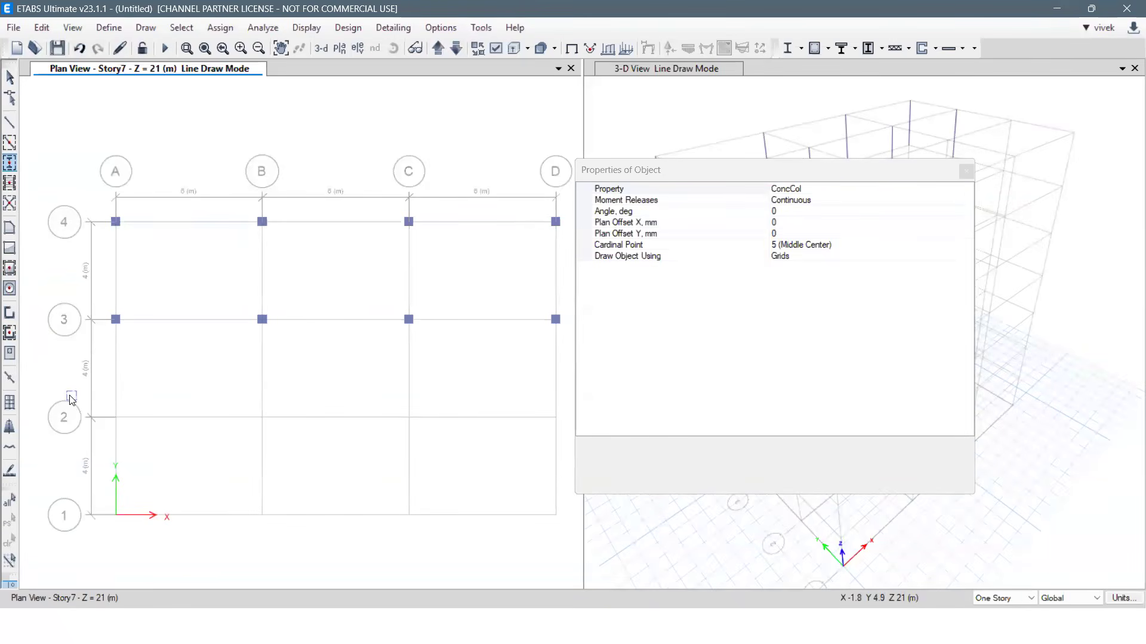
drag(166, 534, 191, 575)
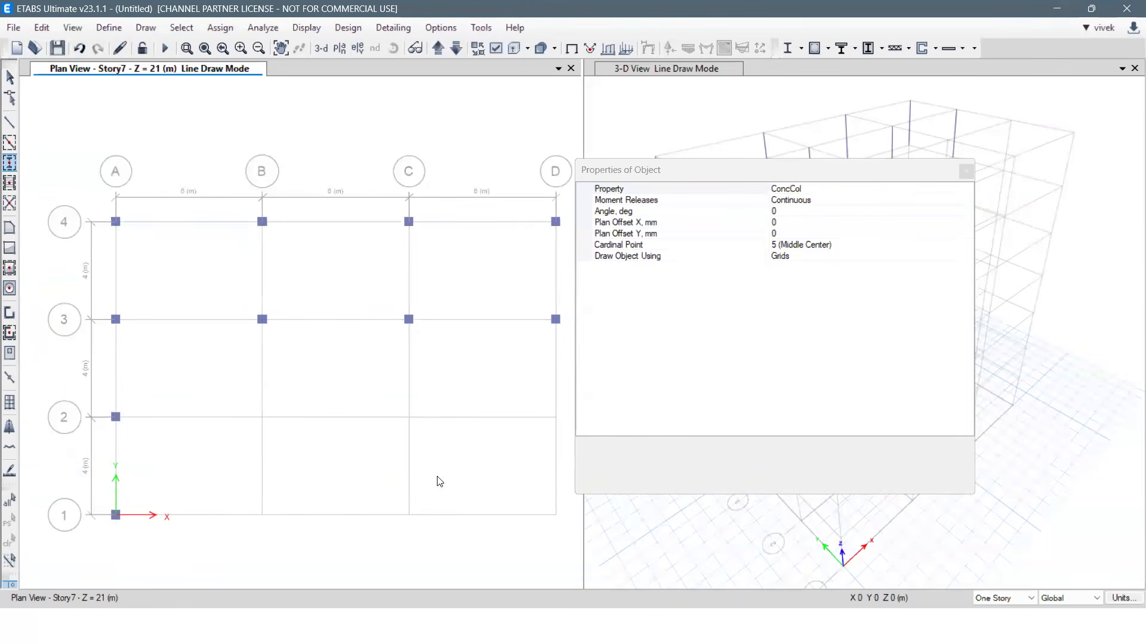
drag(453, 400, 566, 579)
drag(193, 488, 427, 560)
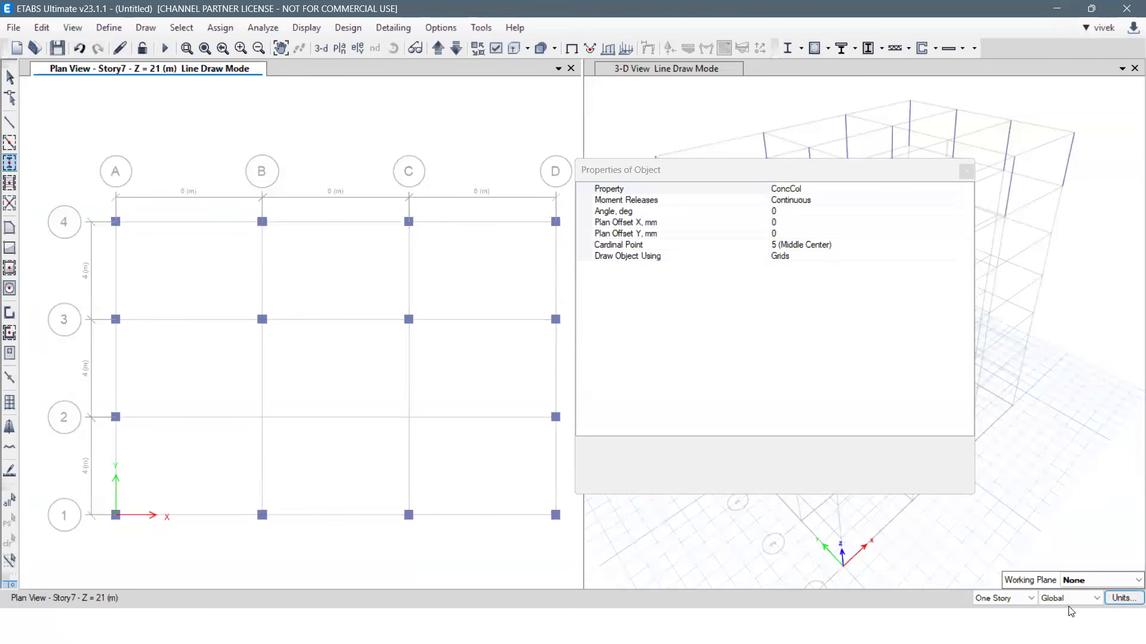
Draw ConcCol columns through all stories at every grid intersection except B2 and C2.
click(1015, 599)
click(1003, 621)
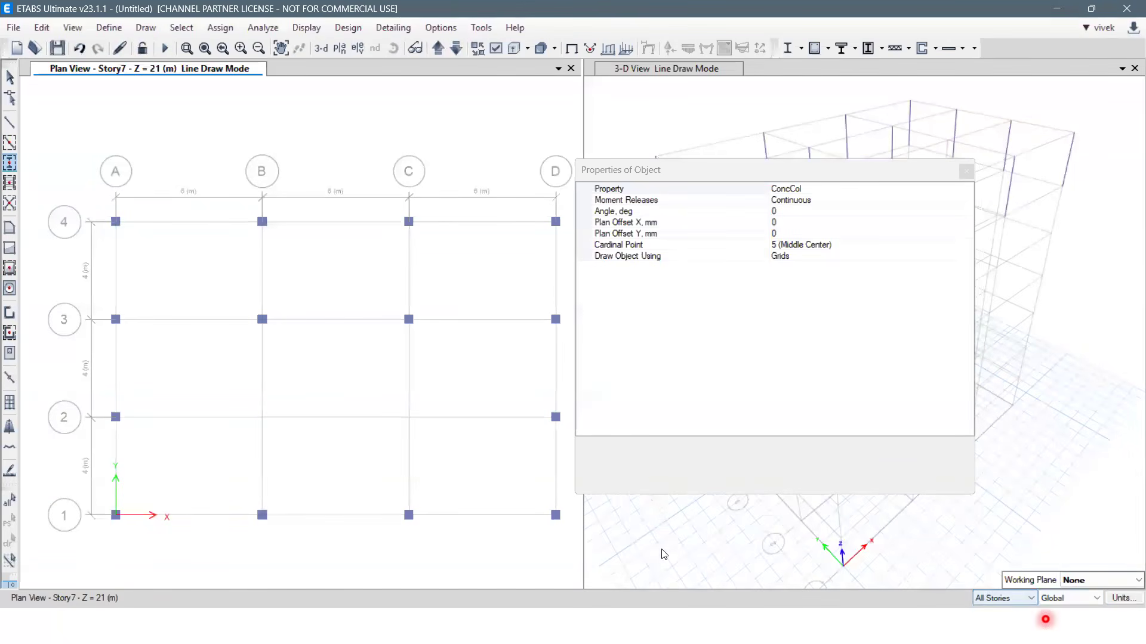
drag(69, 202, 565, 384)
drag(99, 385, 172, 558)
drag(215, 505, 481, 560)
drag(518, 501, 568, 537)
drag(531, 400, 567, 447)
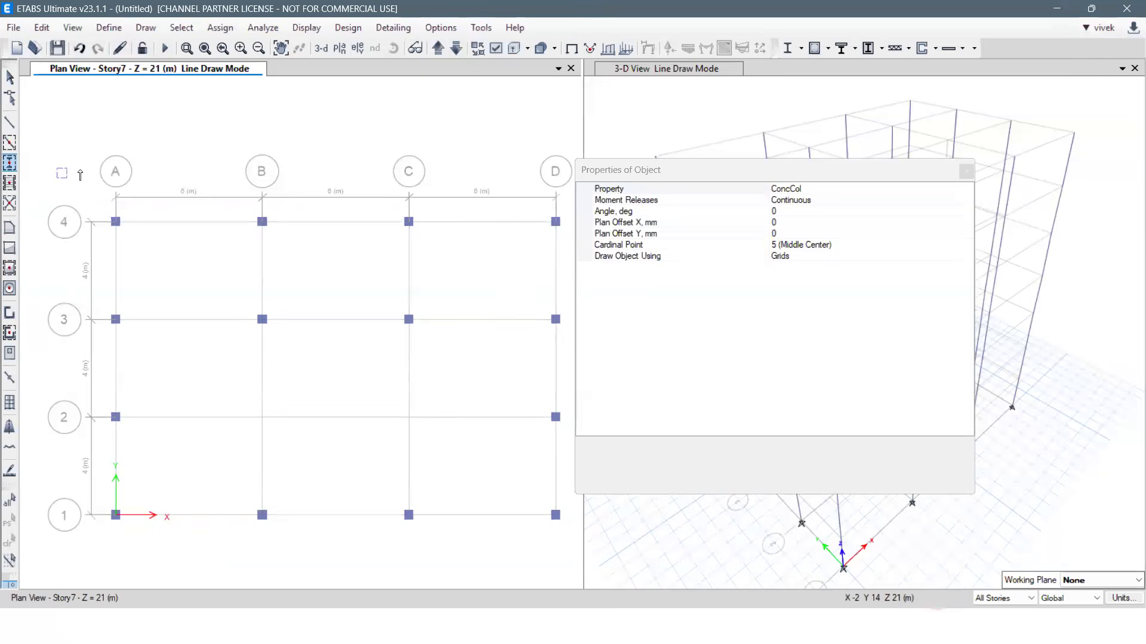
Start a C-shaped wall stack with height LY 2 m and length LX 1 m.
click(143, 30)
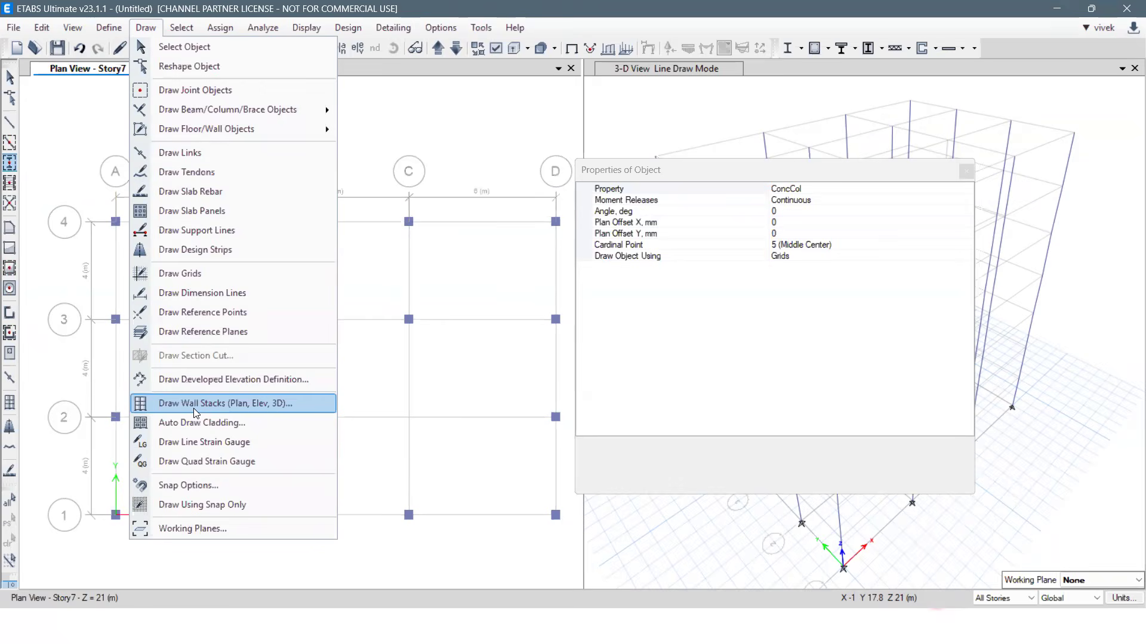
click(195, 412)
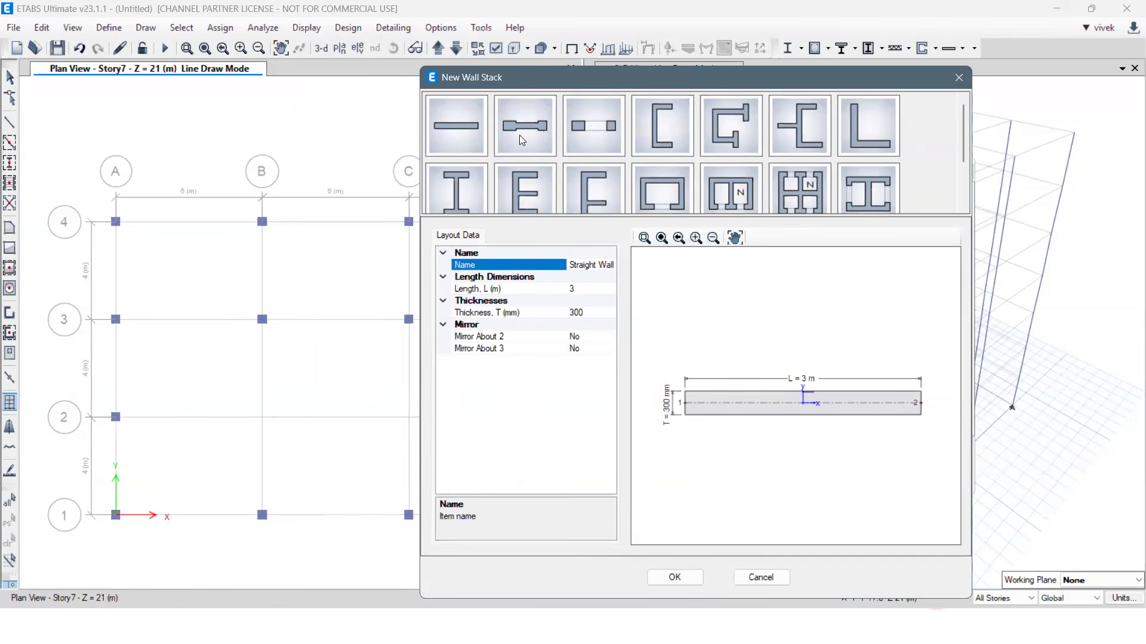
click(672, 189)
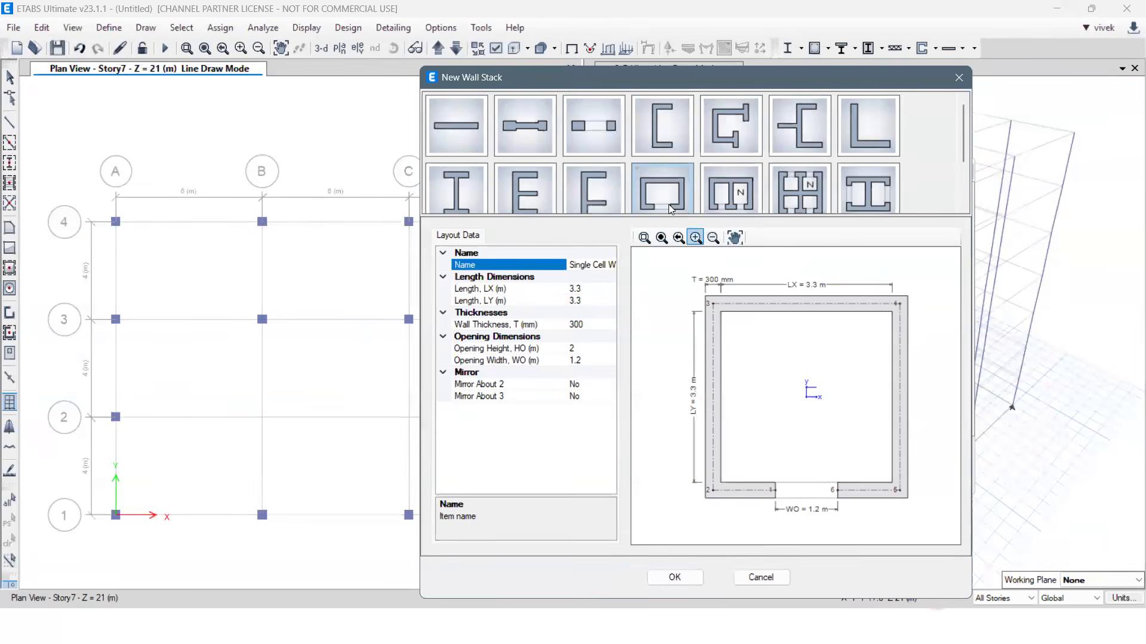
click(732, 209)
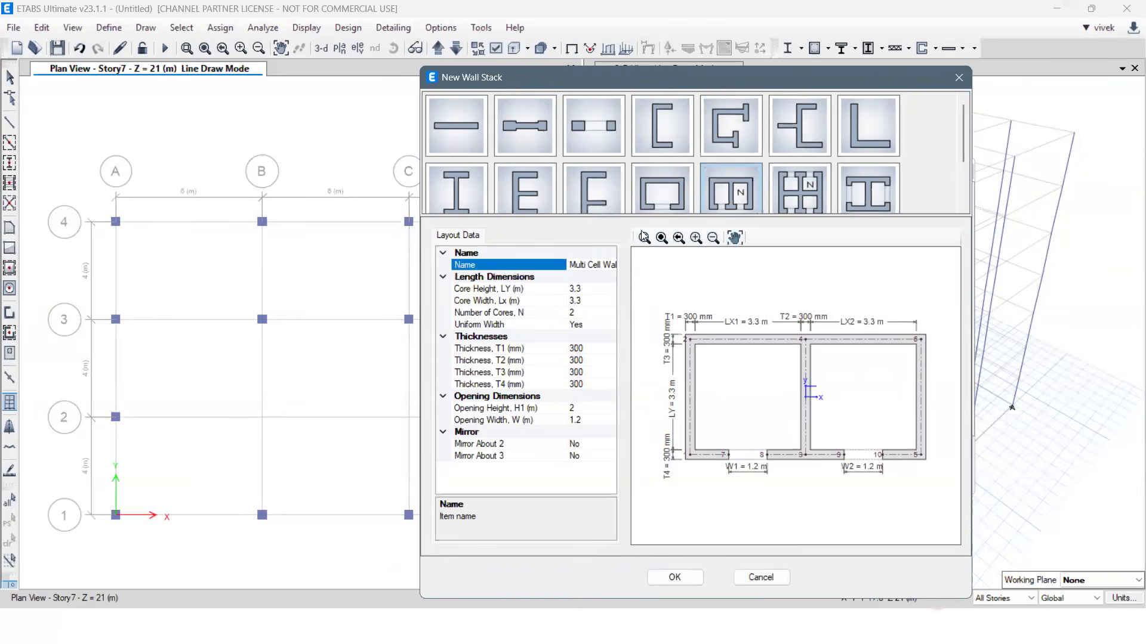
click(662, 138)
click(592, 288)
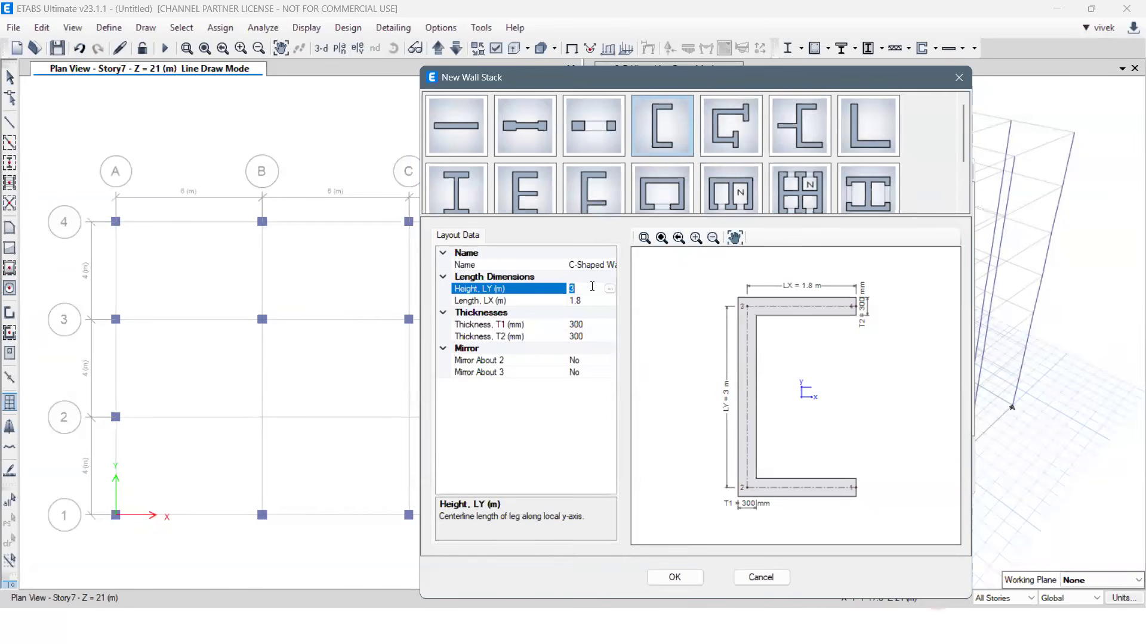
text(2)
click(591, 298)
text(1)
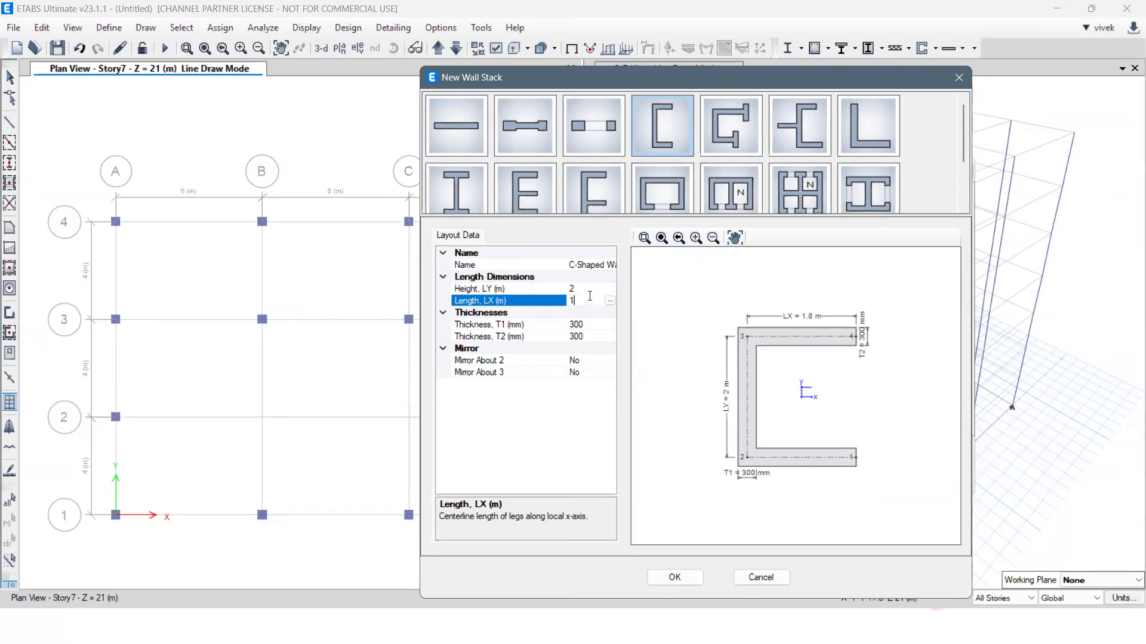
click(588, 289)
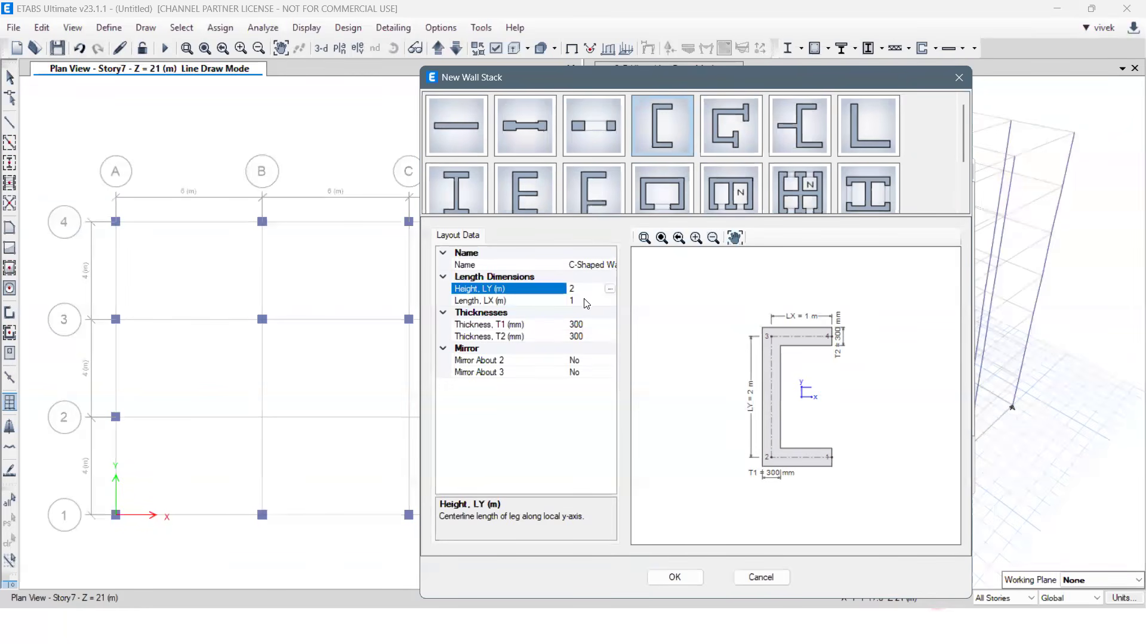
Set both thicknesses T1 and T2 of the C-shaped wall stack to 250 mm and accept the layout without mirroring.
click(591, 324)
text(250)
click(592, 336)
text(250)
click(601, 360)
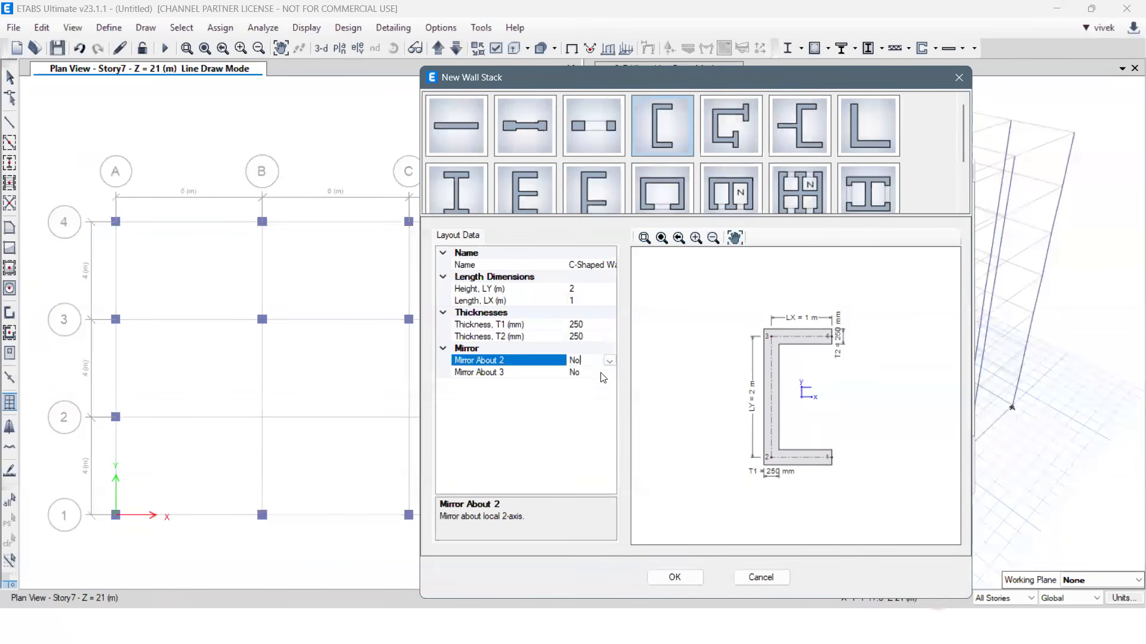
click(602, 373)
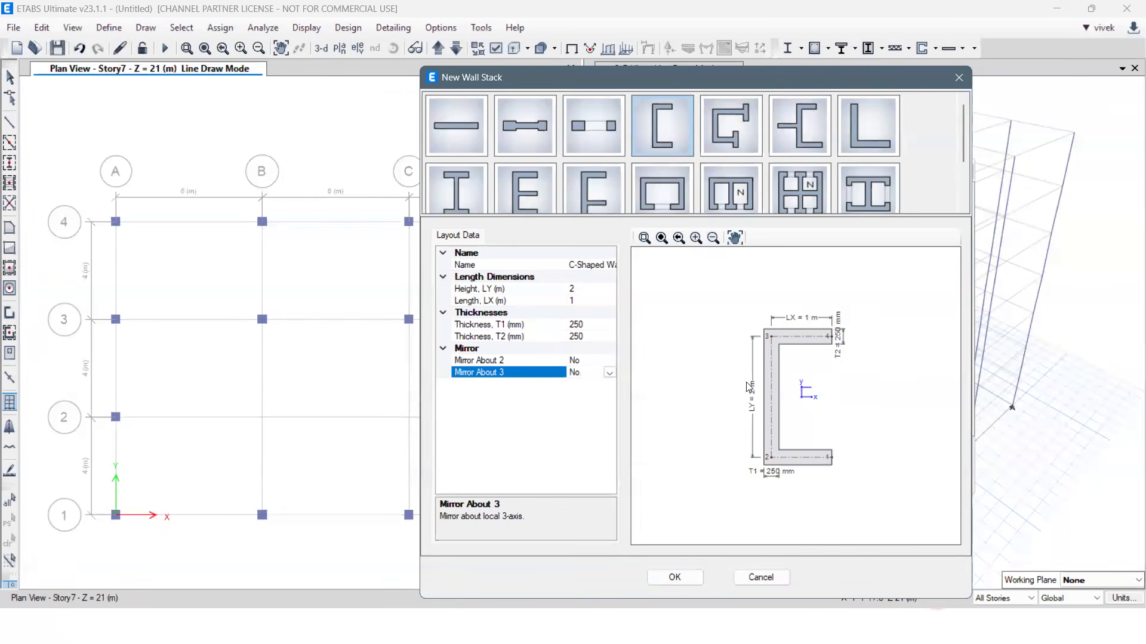
click(674, 577)
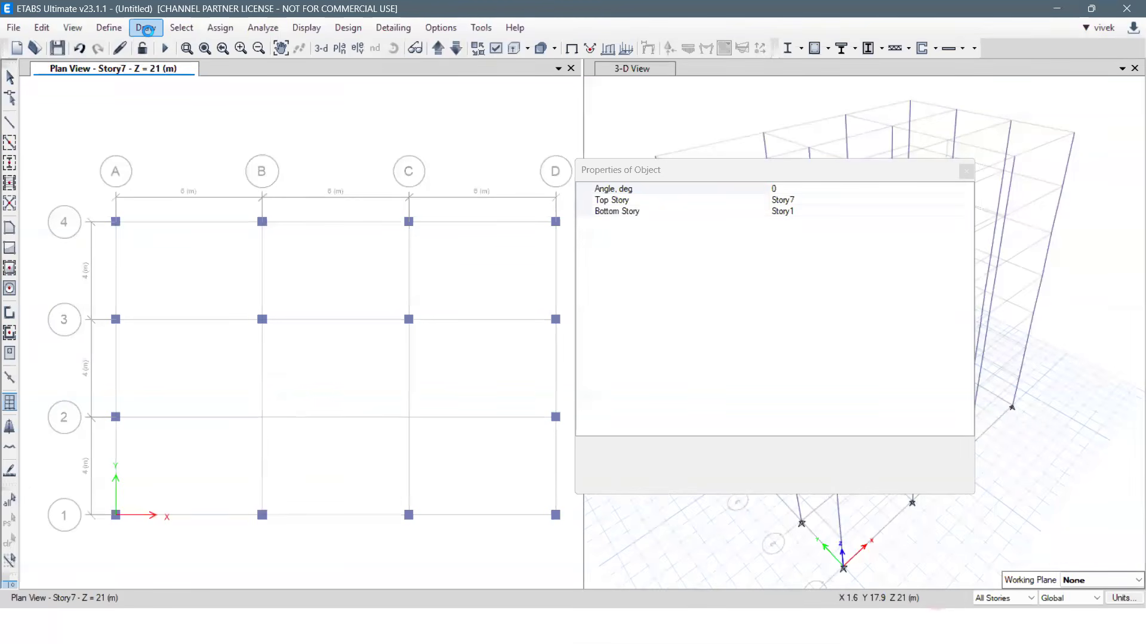
Enable snapping to line ends and midpoints, and place the C-shaped wall stack on grid line B with its lower corner at B2.
click(147, 30)
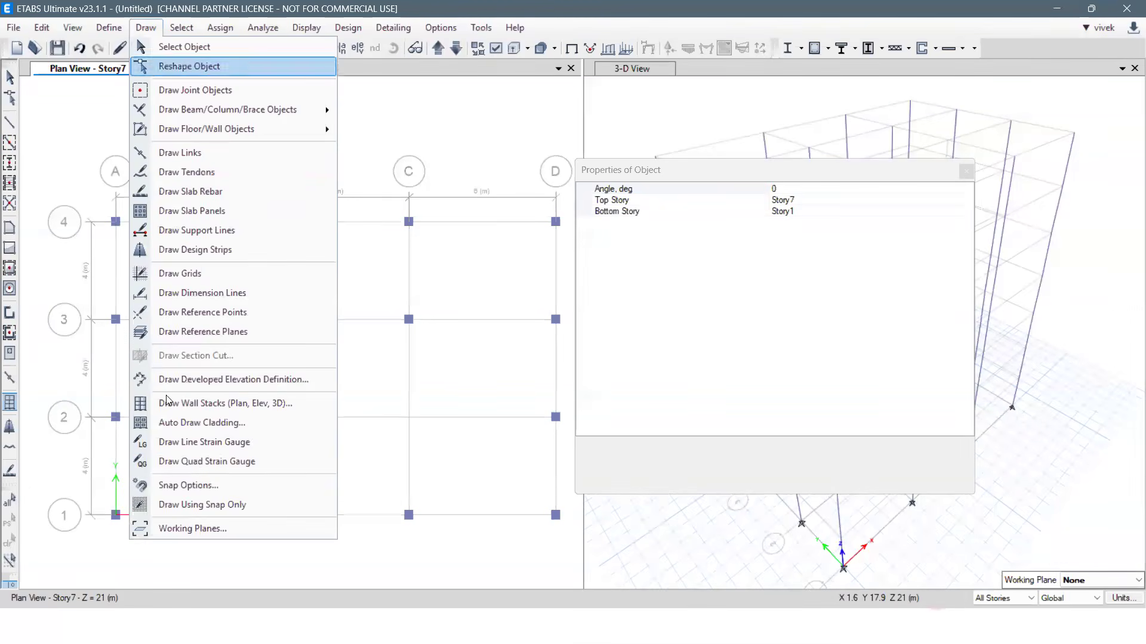
click(298, 485)
click(416, 217)
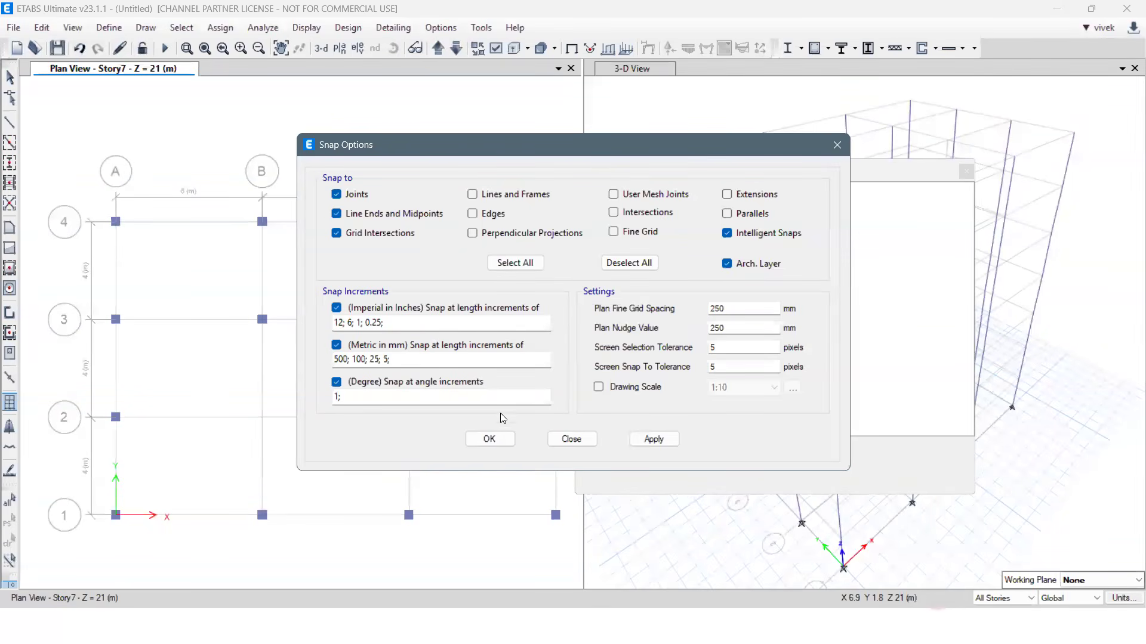
click(509, 443)
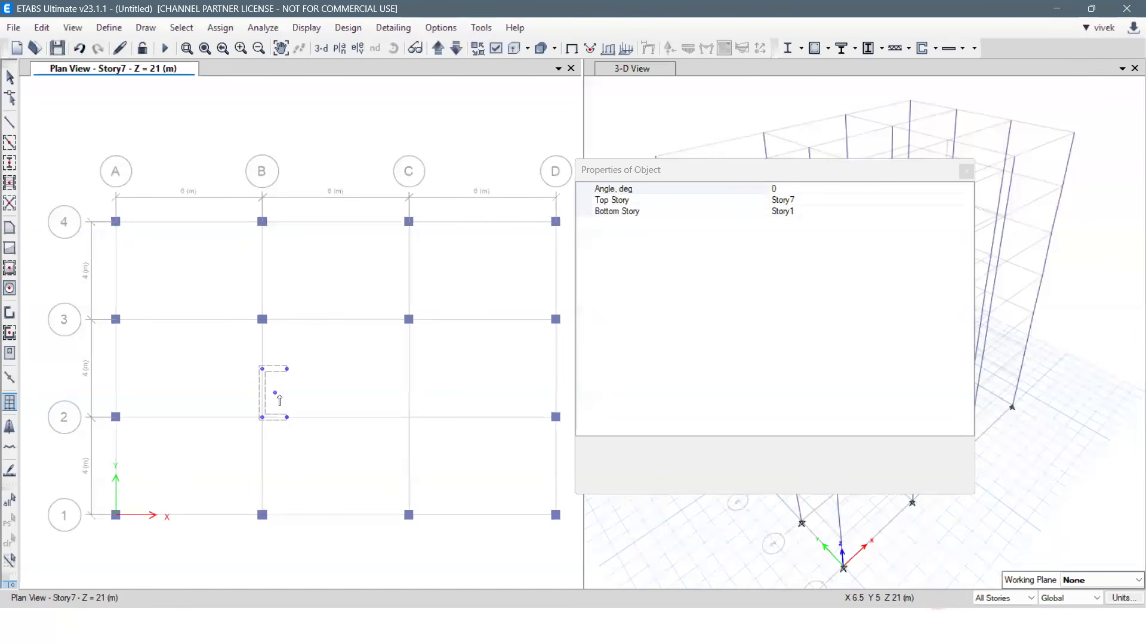
click(279, 398)
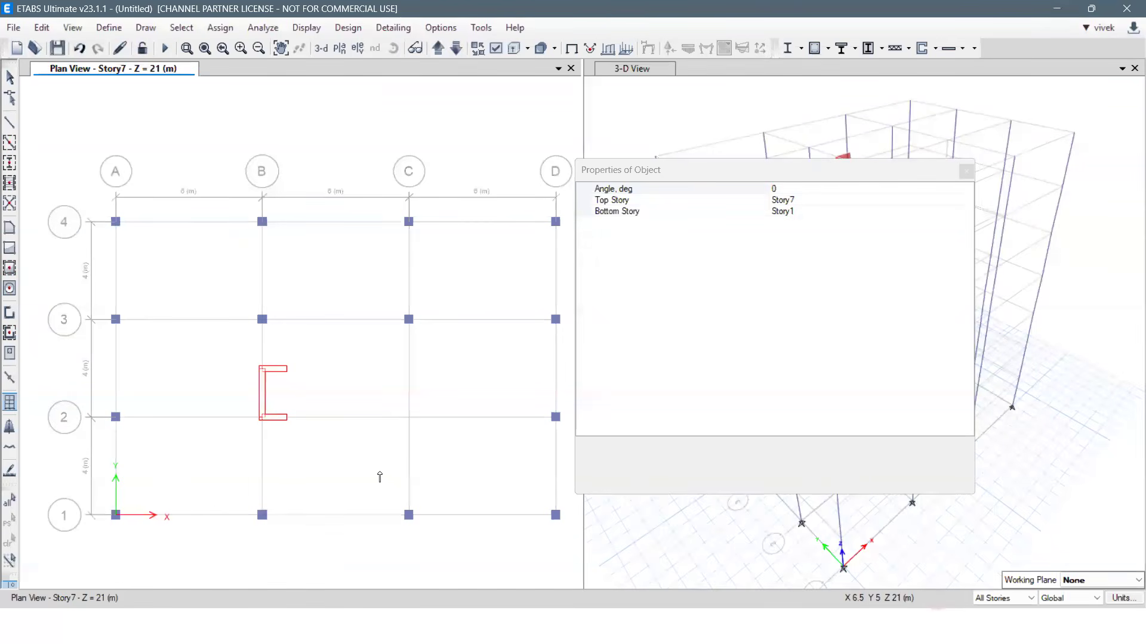
Place a second C-shaped wall stack rotated 180 degrees from Story1 to Story7 on grid line C, with its lower corner at C2.
click(711, 176)
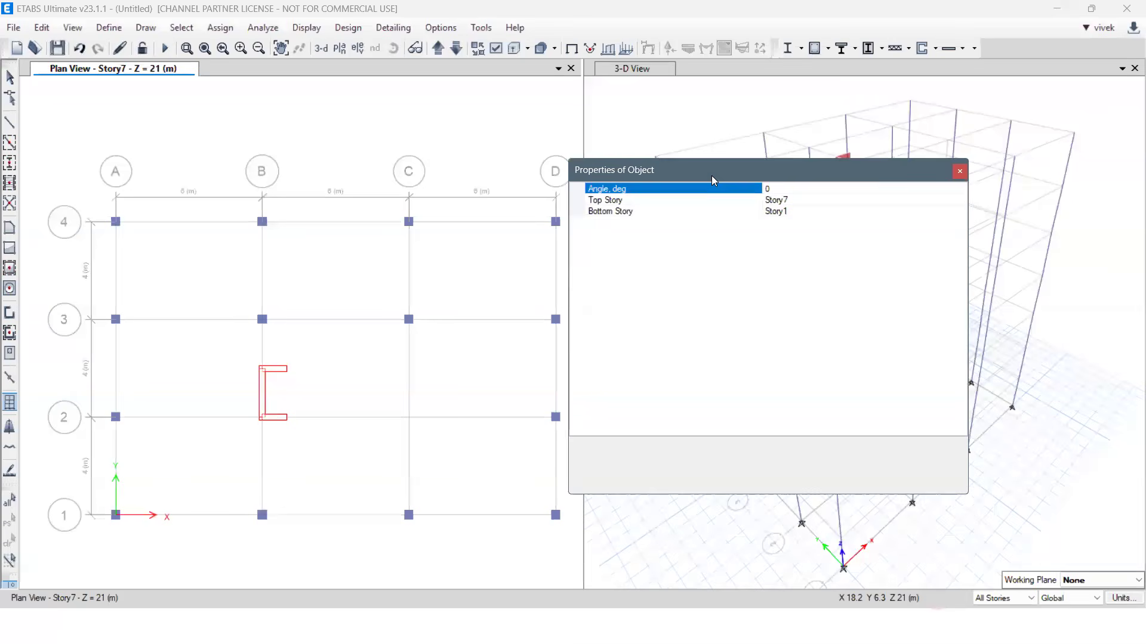
drag(711, 176, 695, 186)
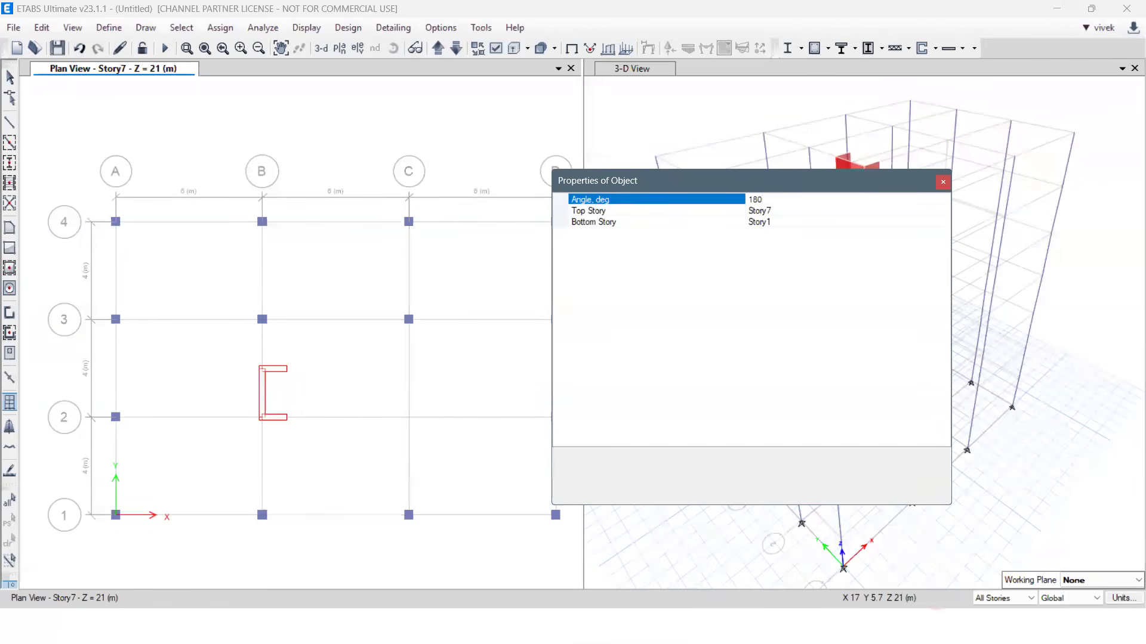
click(786, 213)
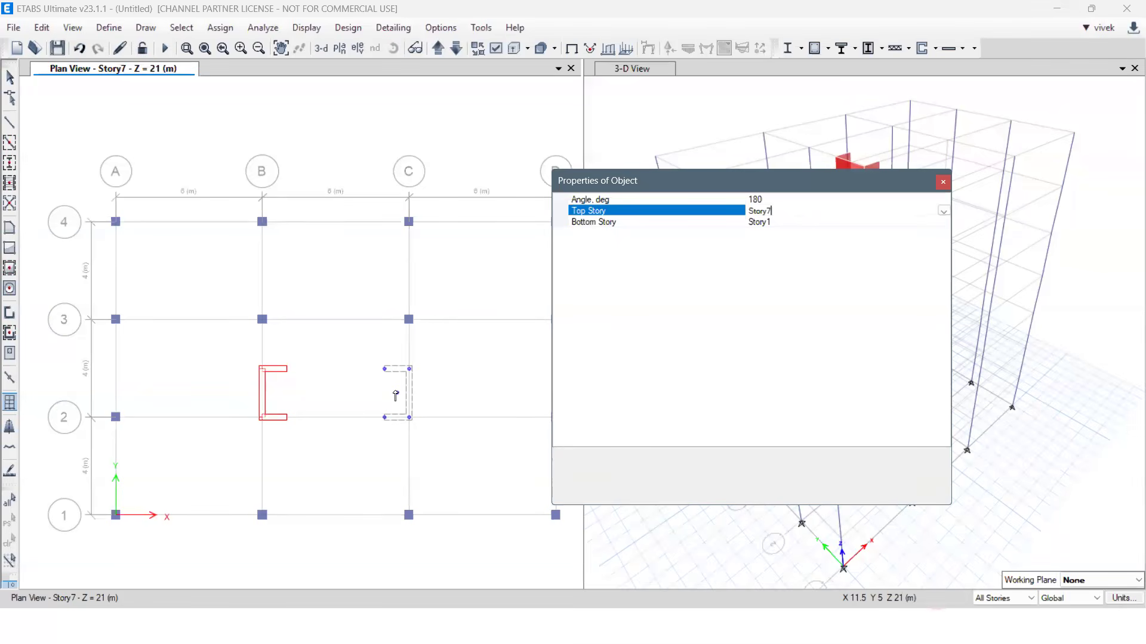
click(395, 396)
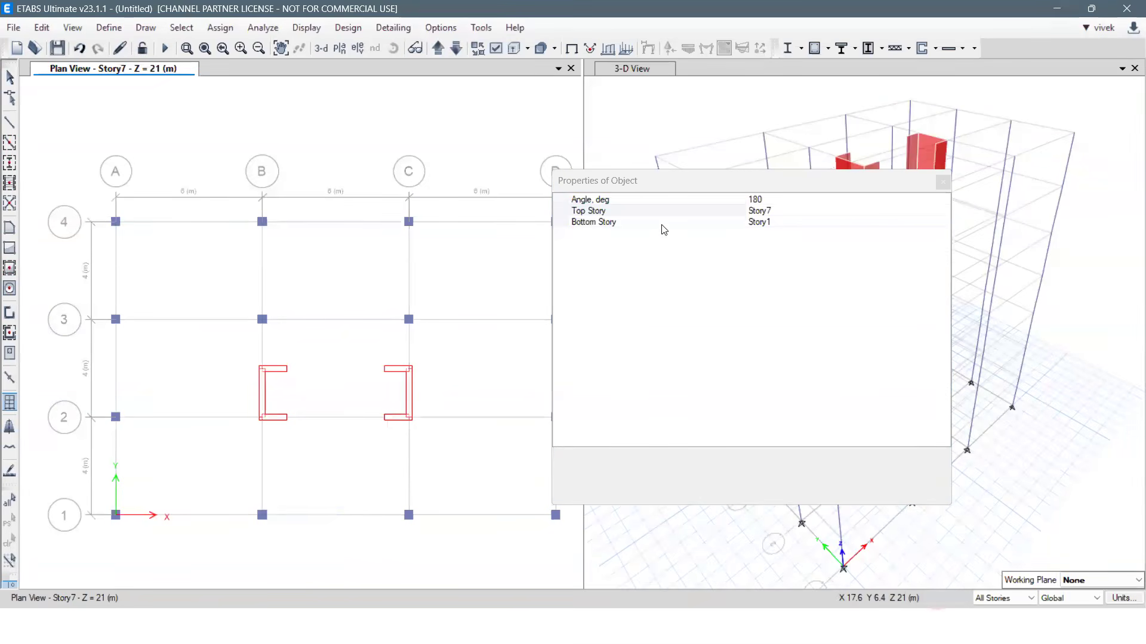
click(686, 184)
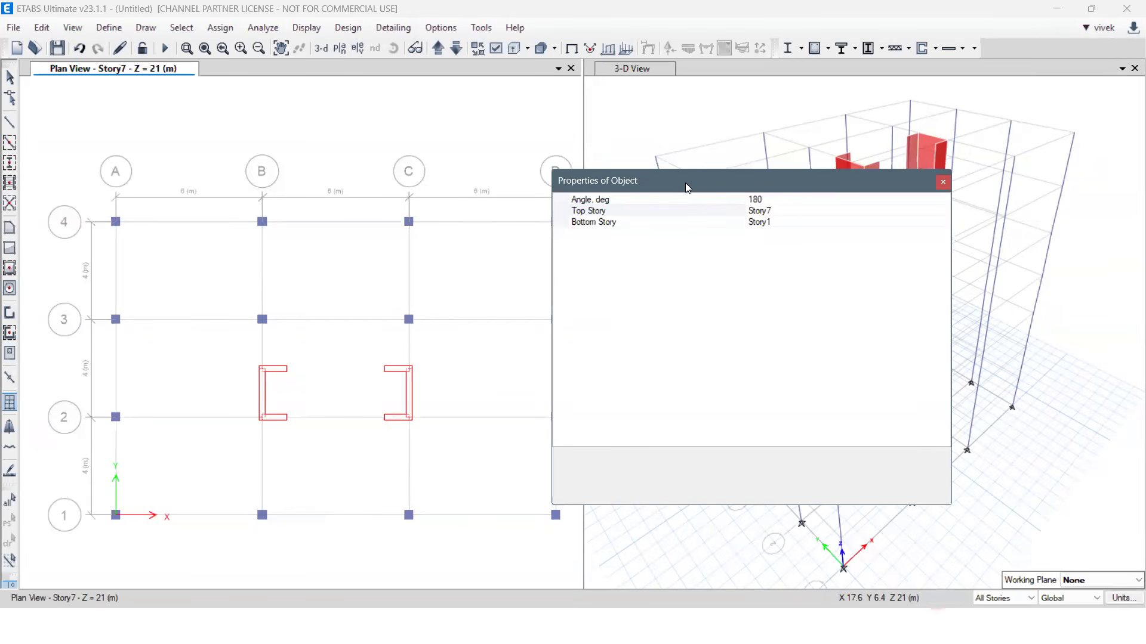
drag(685, 182, 575, 170)
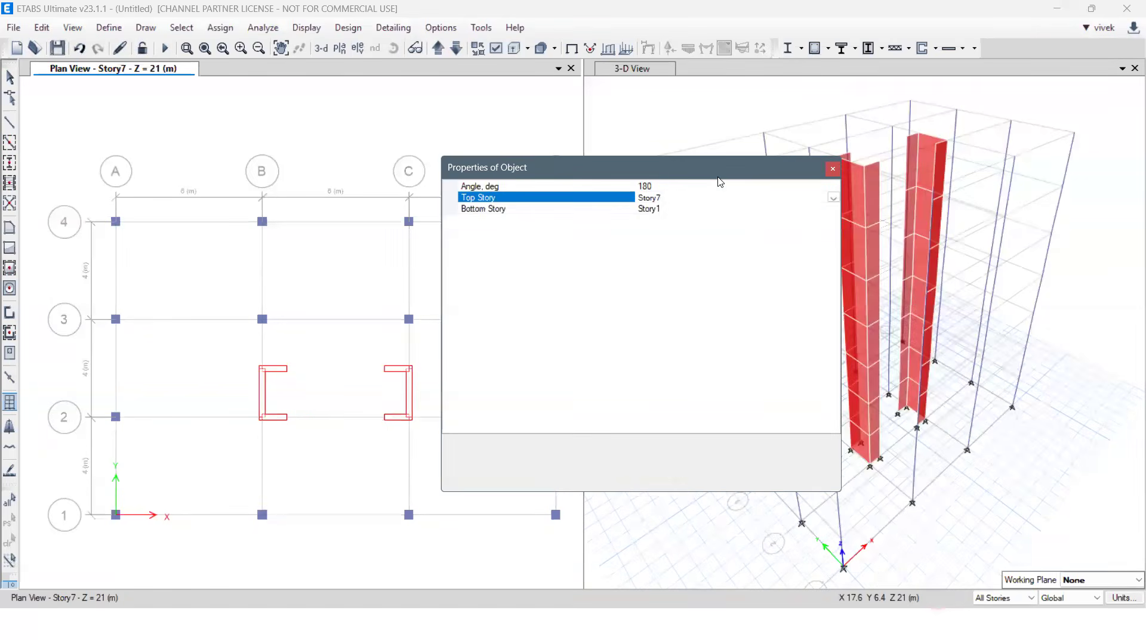
click(10, 80)
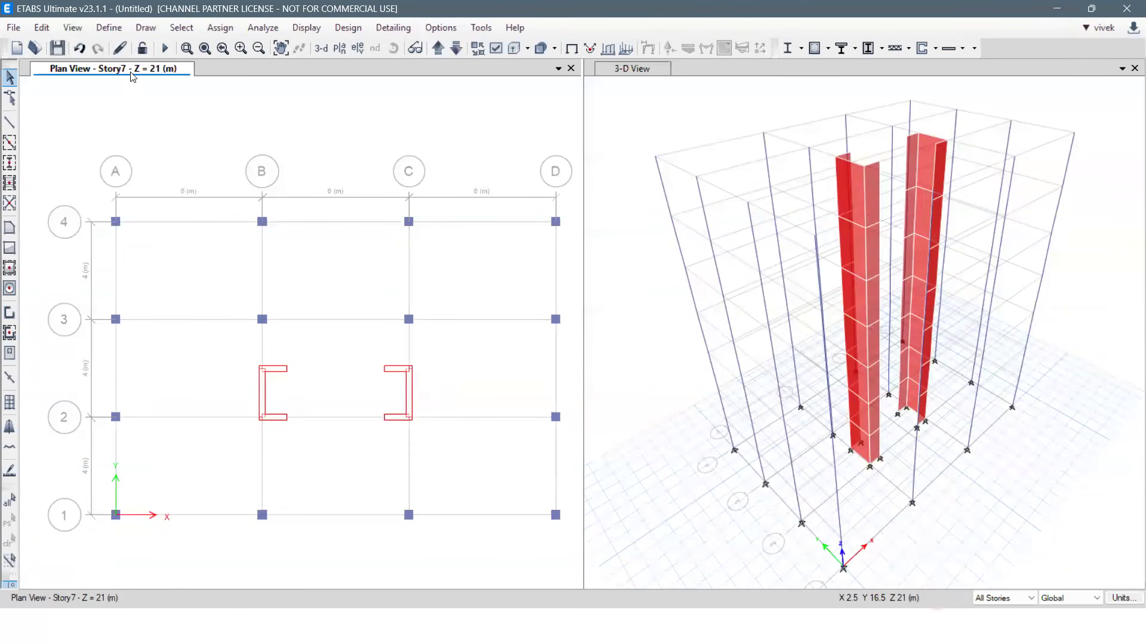
Quick-draw ConcBm beams along grid lines 3, 4 and A, between rows 3 and 4 on B, C and D, and from A2 to B2.
click(146, 27)
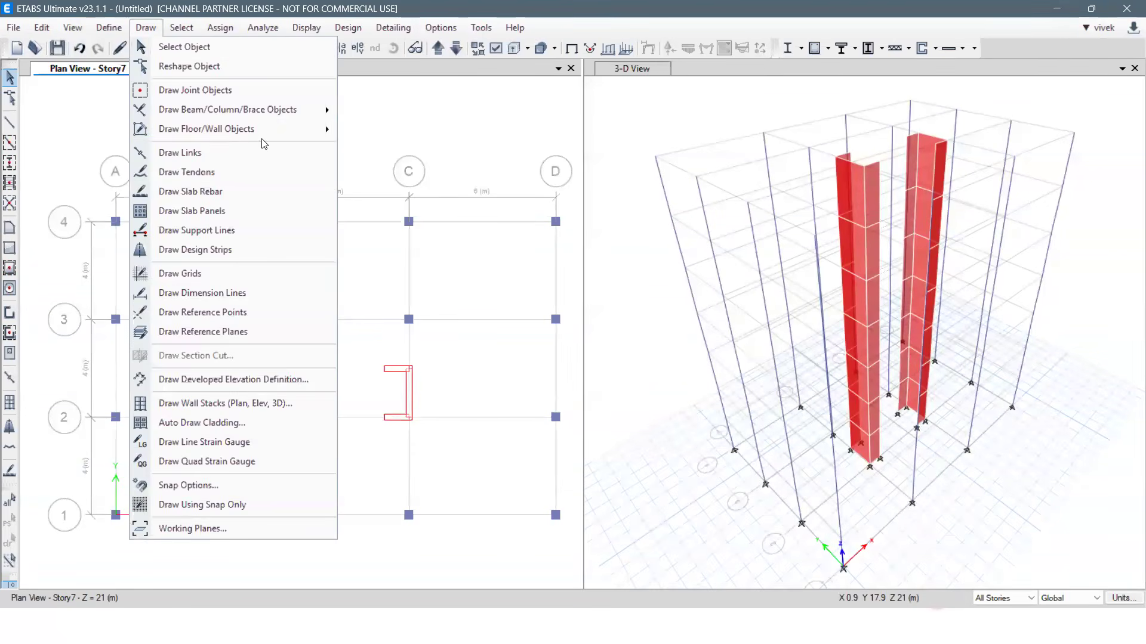
mouse_move(298, 113)
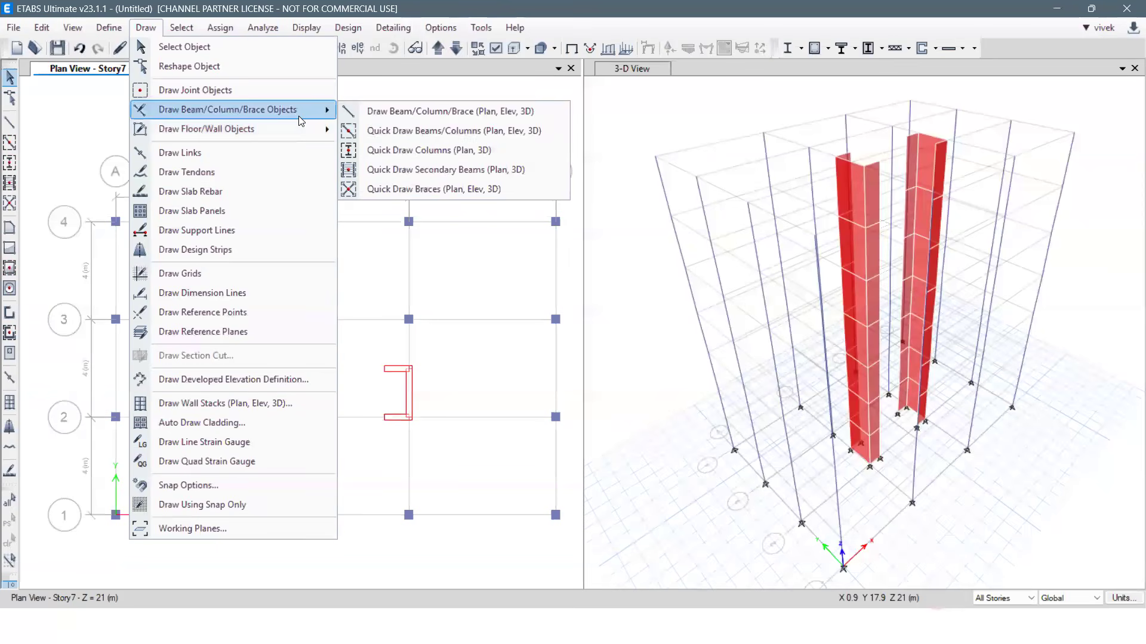
click(429, 135)
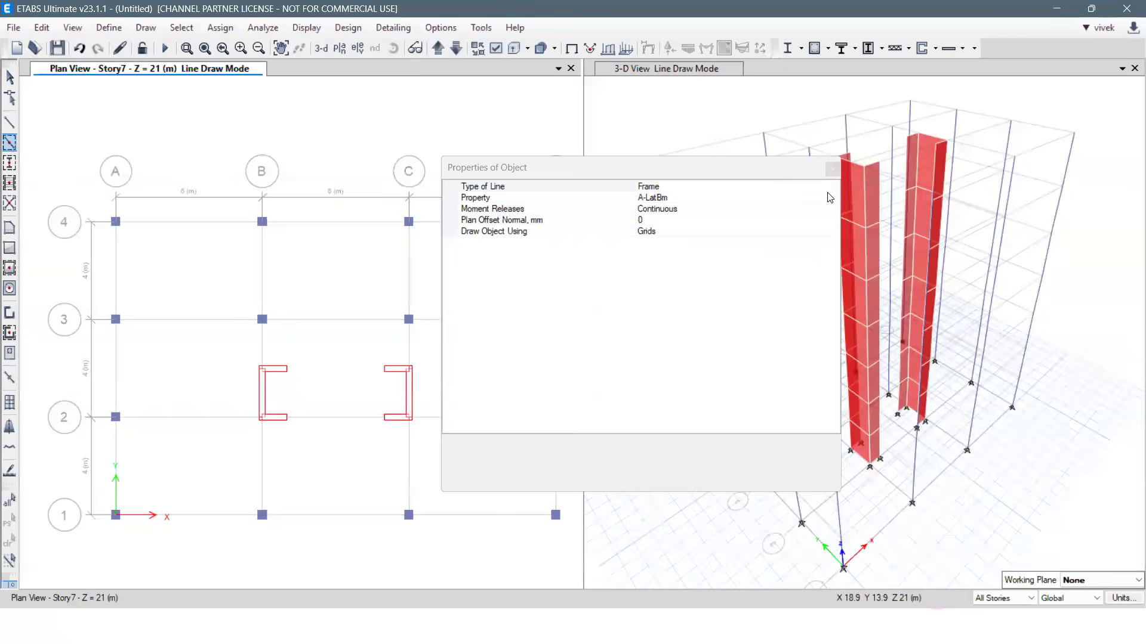
click(830, 197)
click(833, 198)
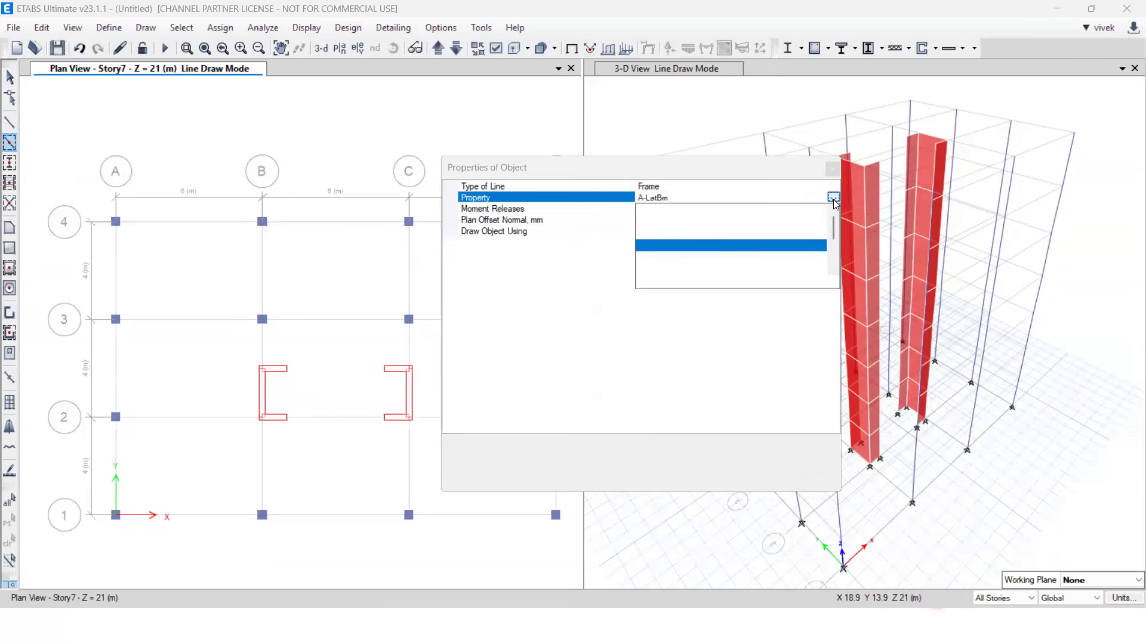
scroll(762, 241, down, 1)
click(764, 235)
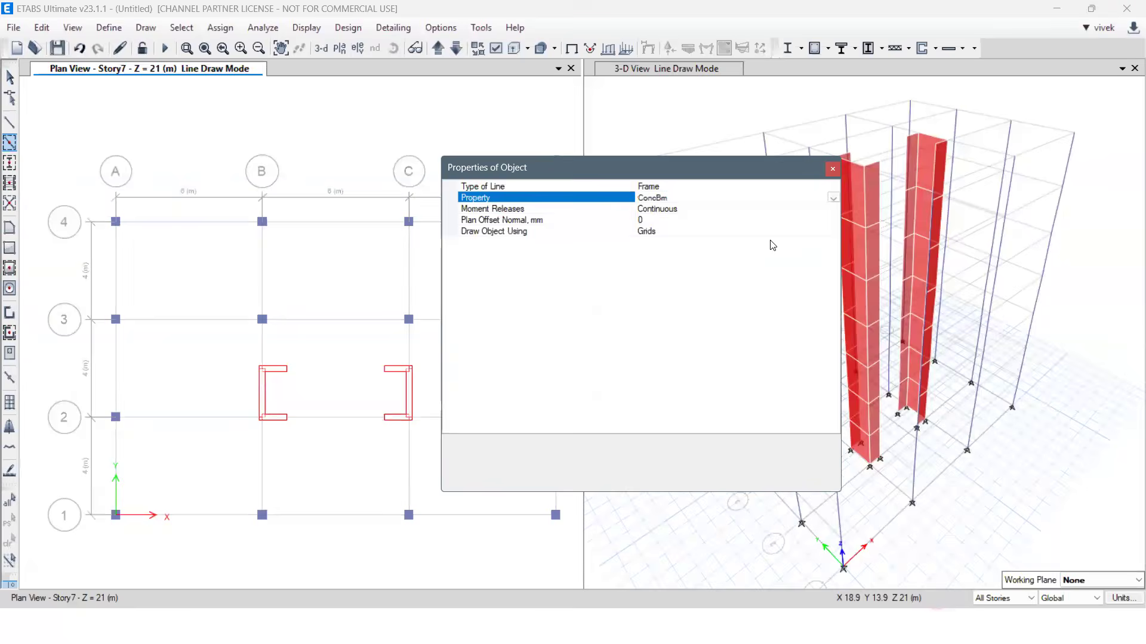
drag(595, 162, 736, 128)
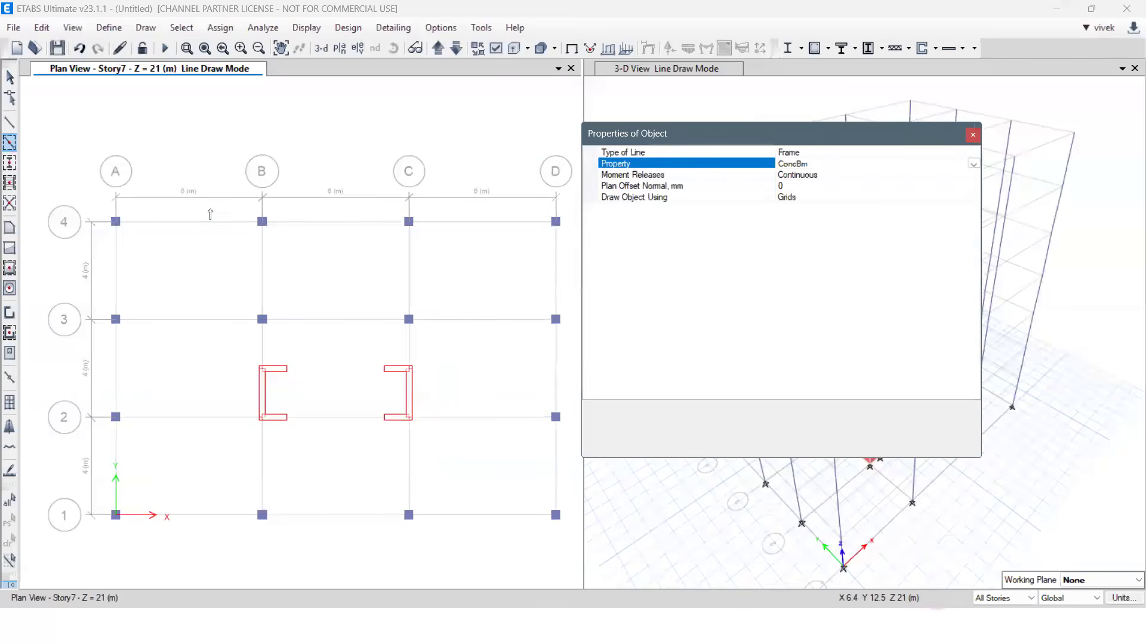
drag(77, 184, 575, 344)
drag(181, 308, 88, 482)
drag(86, 400, 262, 472)
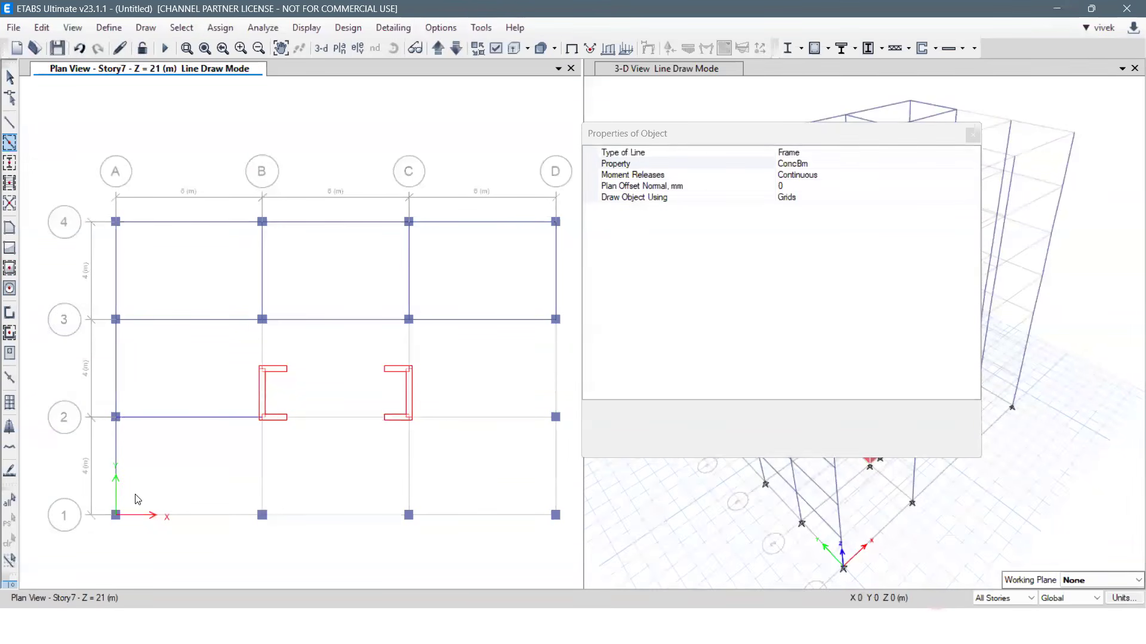
Quick-draw the remaining ConcBm beams along grid lines 1 and D, from C2 to D2, B1 to B2 and C1 to C2.
drag(538, 301, 578, 550)
click(262, 466)
click(409, 467)
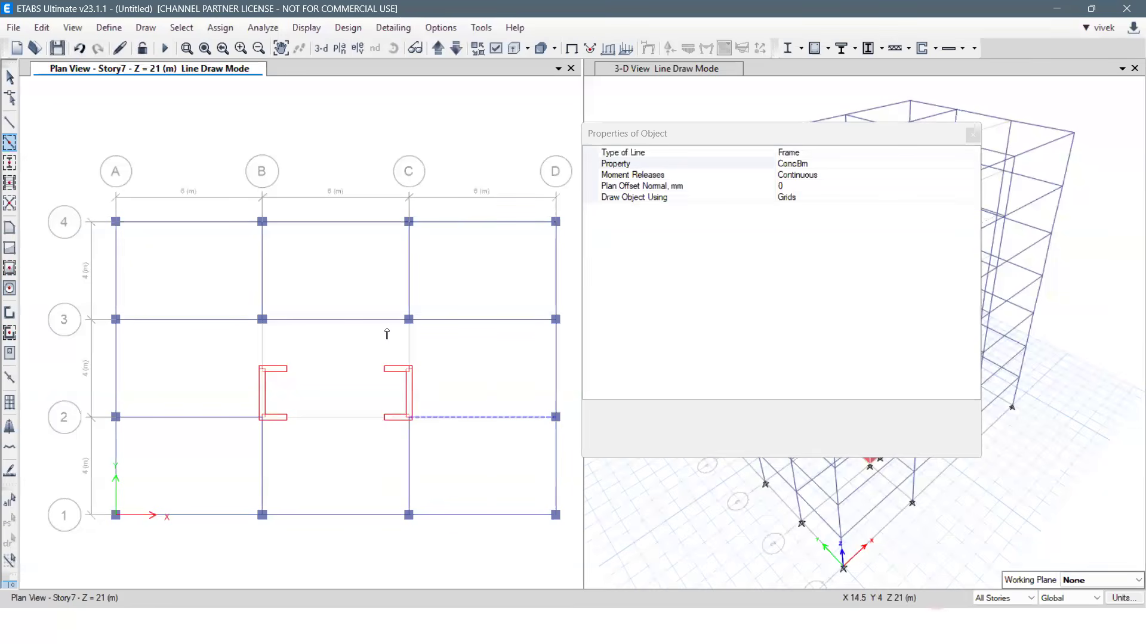
Draw straight ConcBm beams from the upper outer corners of the two wall stacks to the columns at B3 and C3.
click(146, 28)
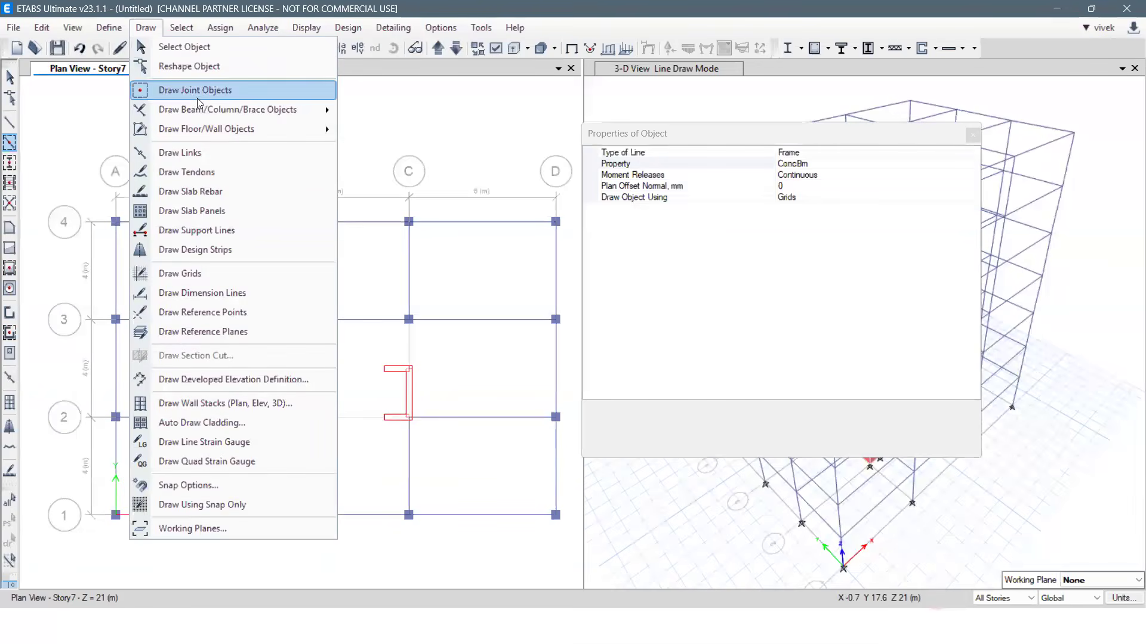
mouse_move(209, 109)
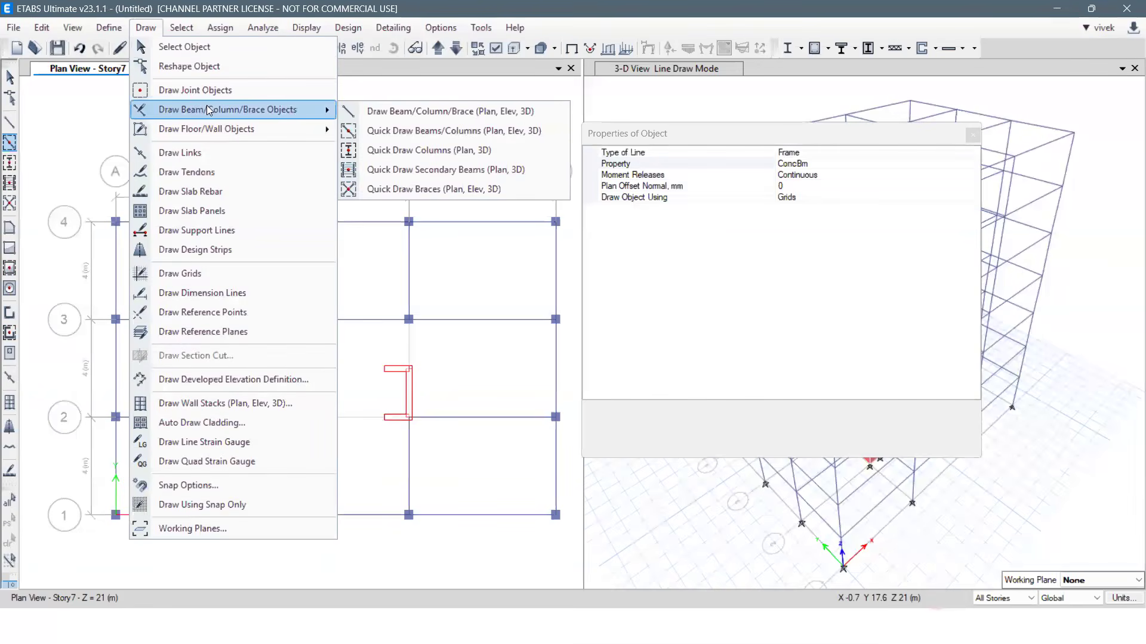
click(378, 111)
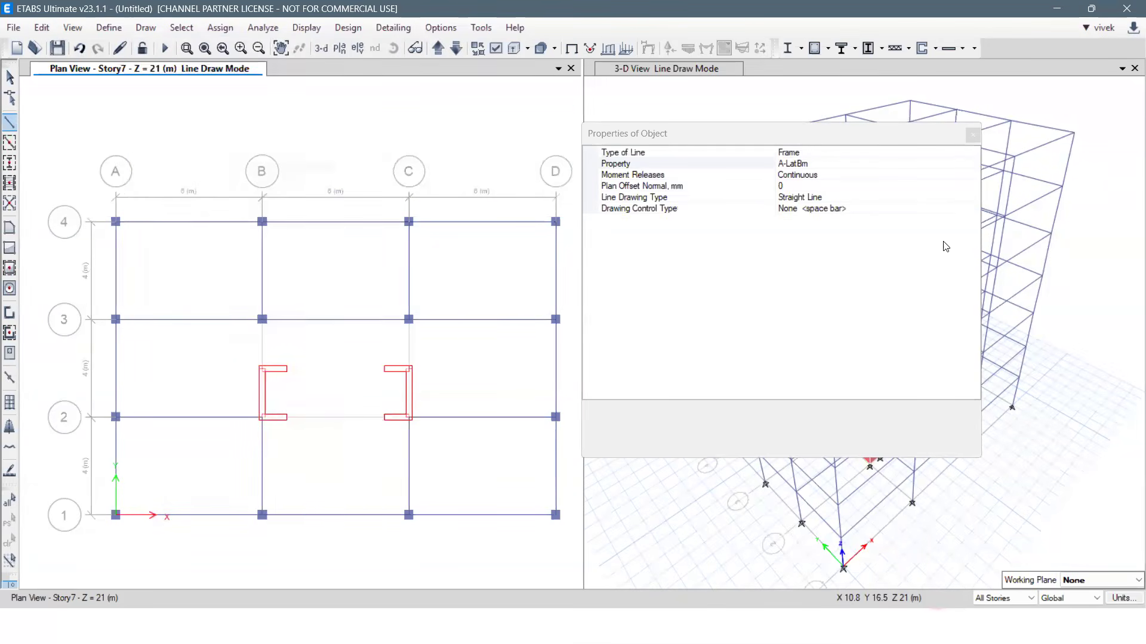
click(956, 163)
click(973, 164)
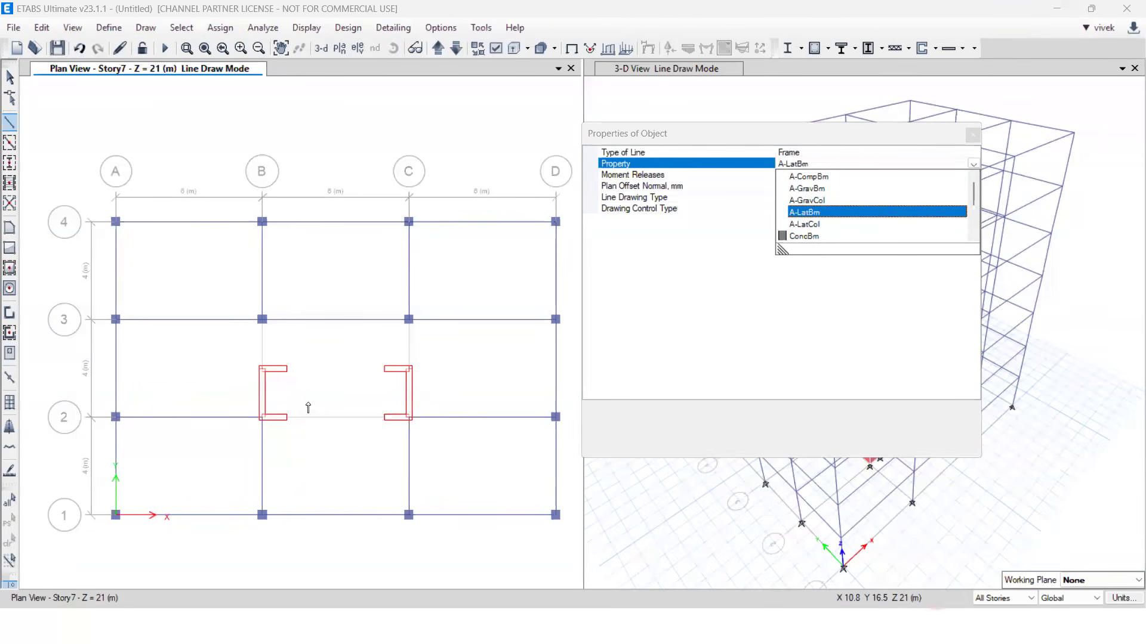
click(824, 237)
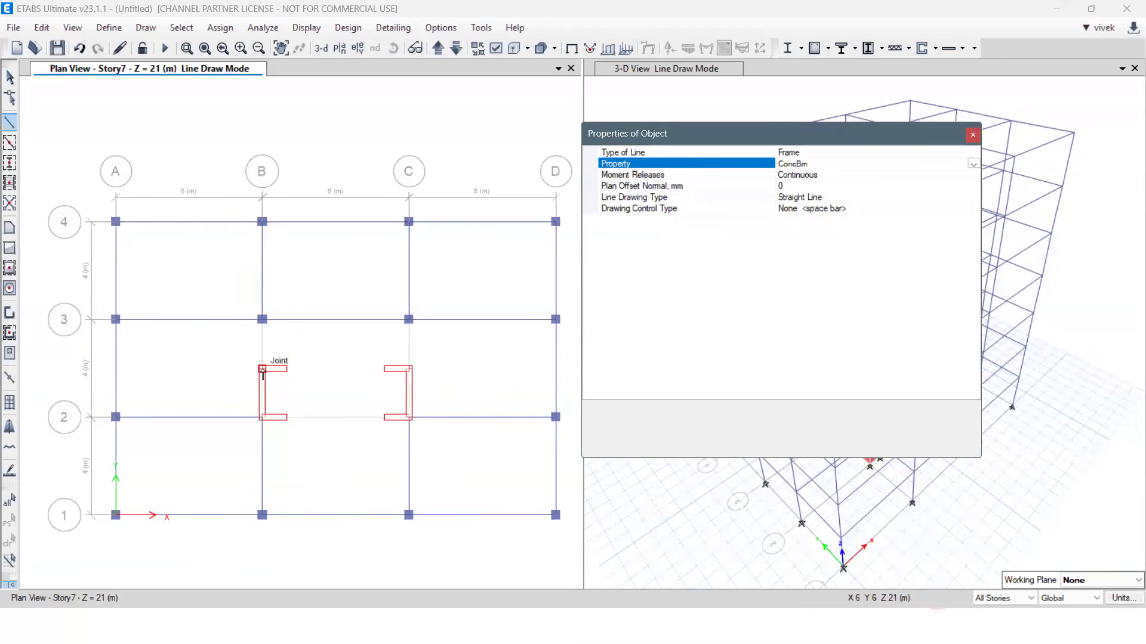
click(263, 370)
double_click(262, 320)
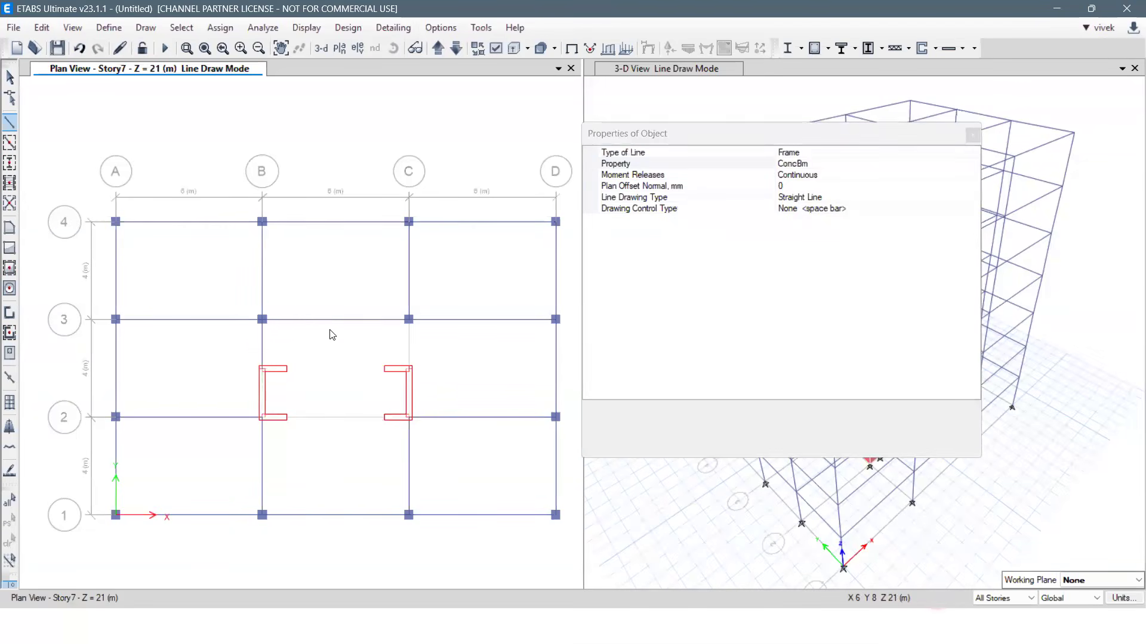
click(409, 369)
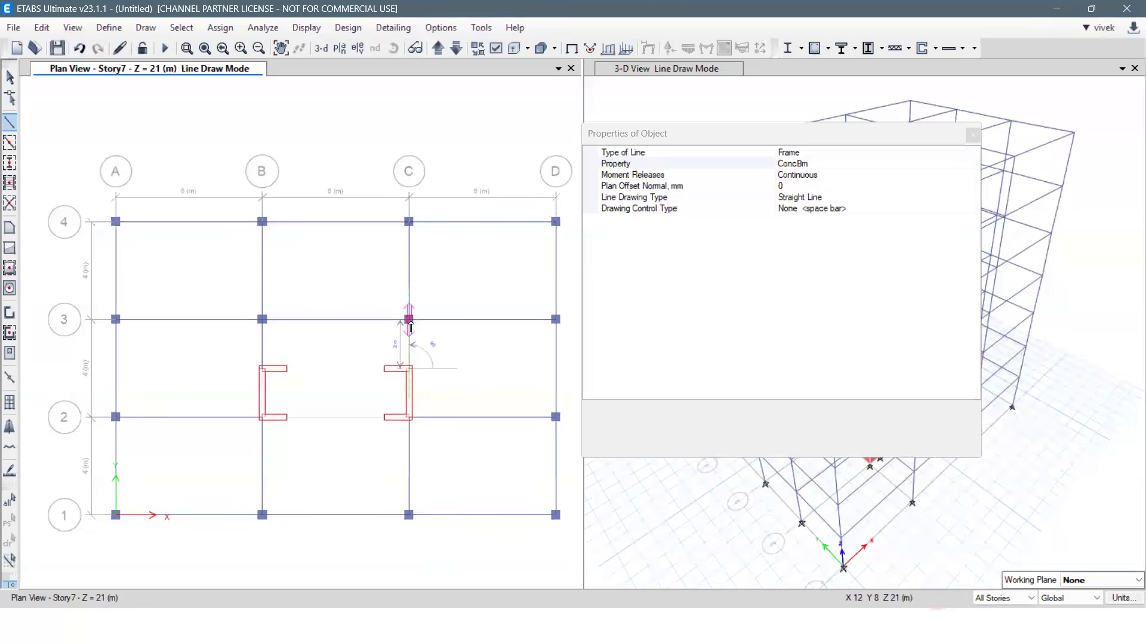
Connect the facing flange ends of the two wall stacks with ConcBm beams, one along grid line 2 and one parallel above it.
click(287, 418)
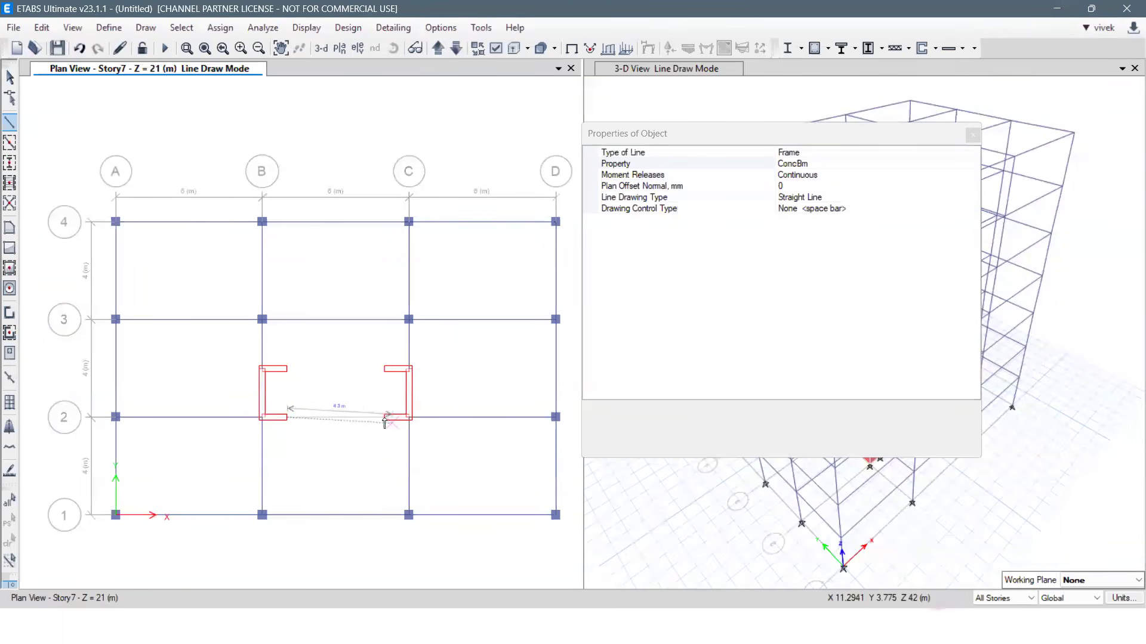
double_click(384, 418)
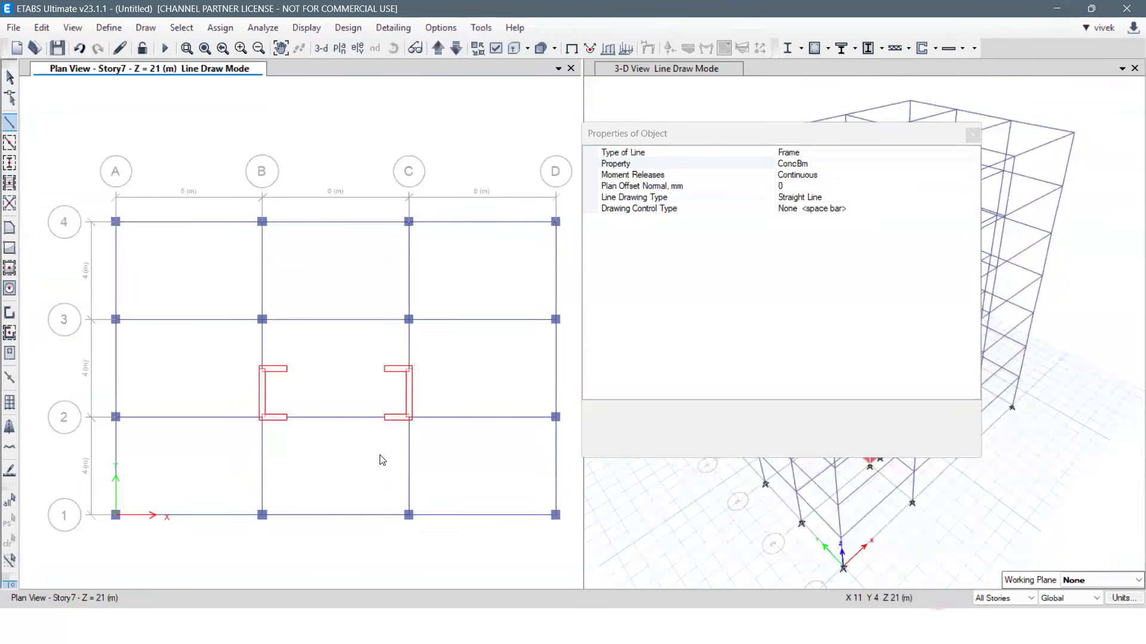
click(288, 369)
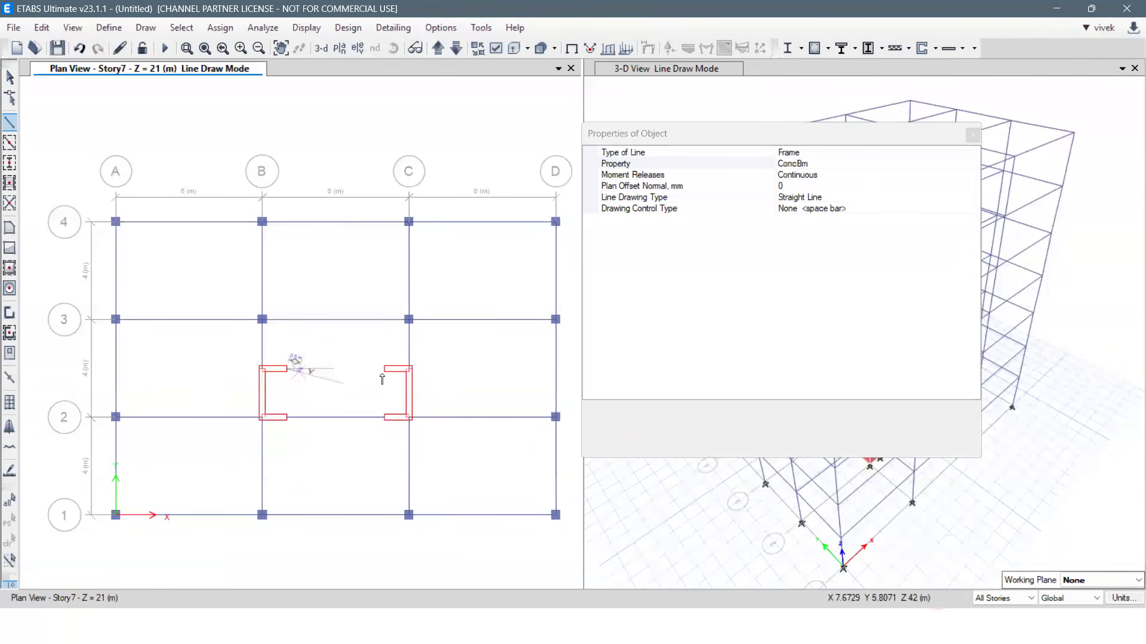
double_click(385, 368)
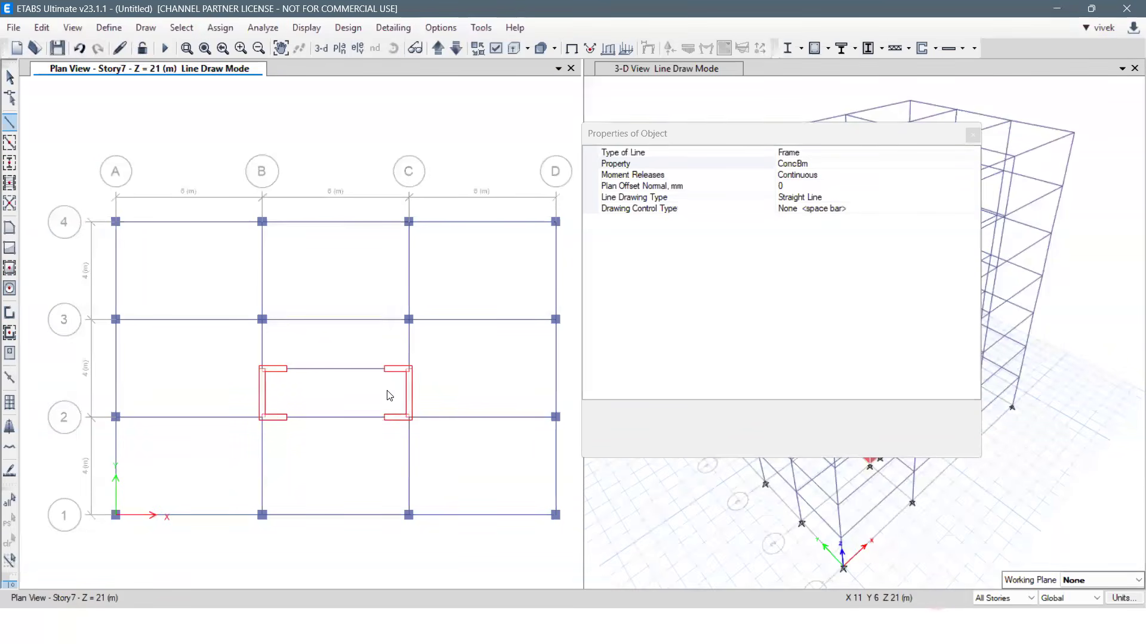
Close the open side of each C-shaped wall stack with a ConcBm beam between its two flange ends, and end beam drawing.
click(287, 416)
double_click(287, 369)
click(385, 416)
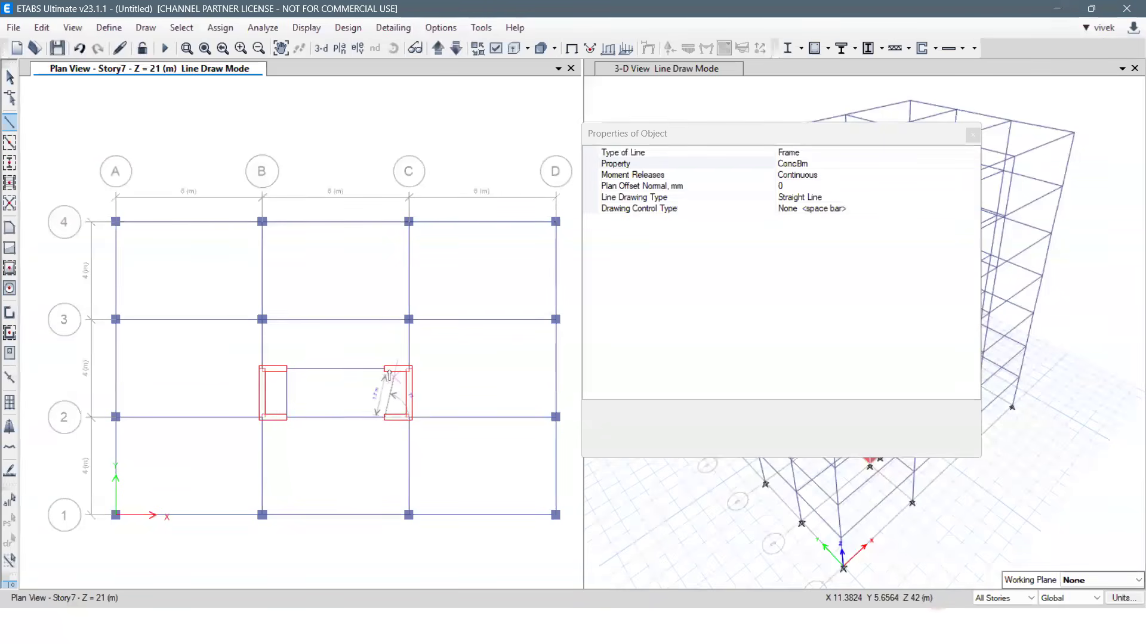
double_click(385, 369)
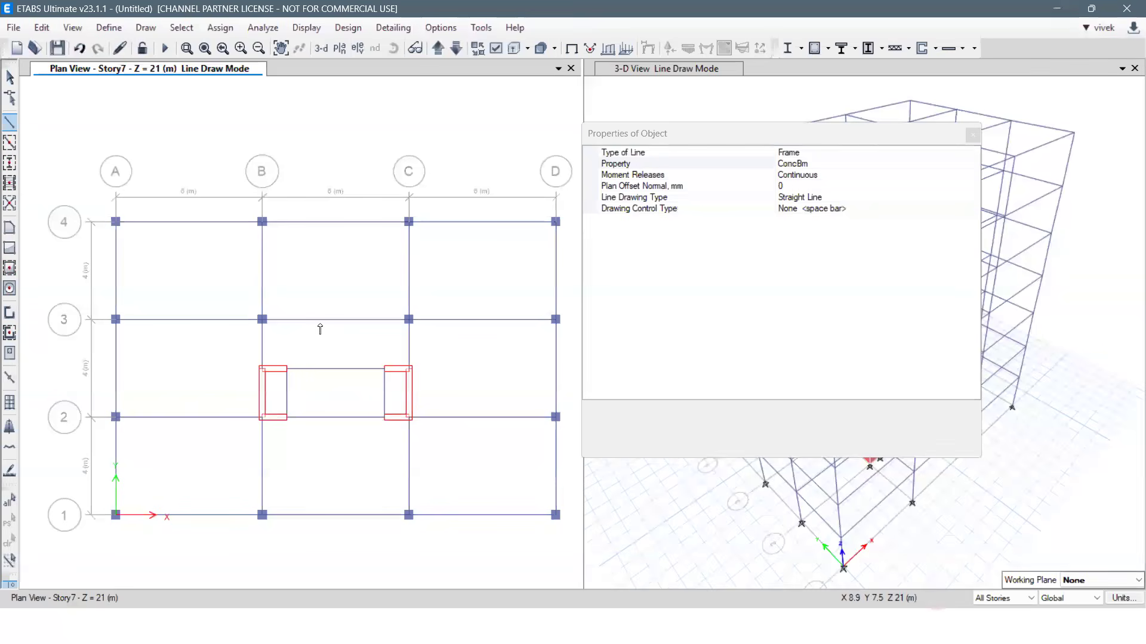
click(10, 77)
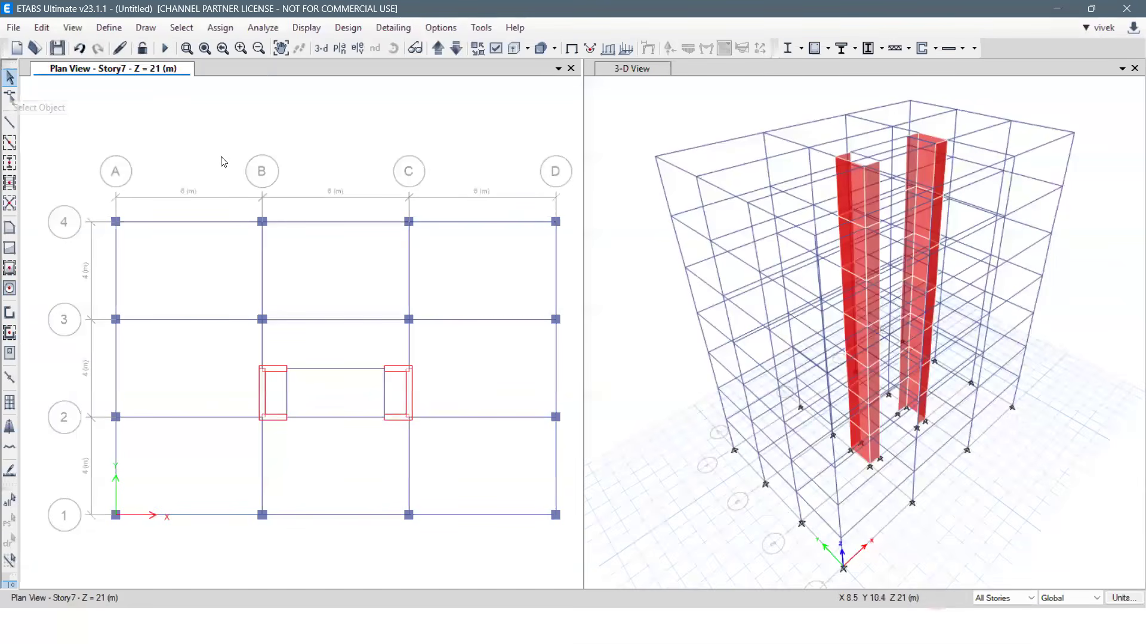
Open the Slab1 slab section definition and set its modeling type to Membrane.
click(156, 27)
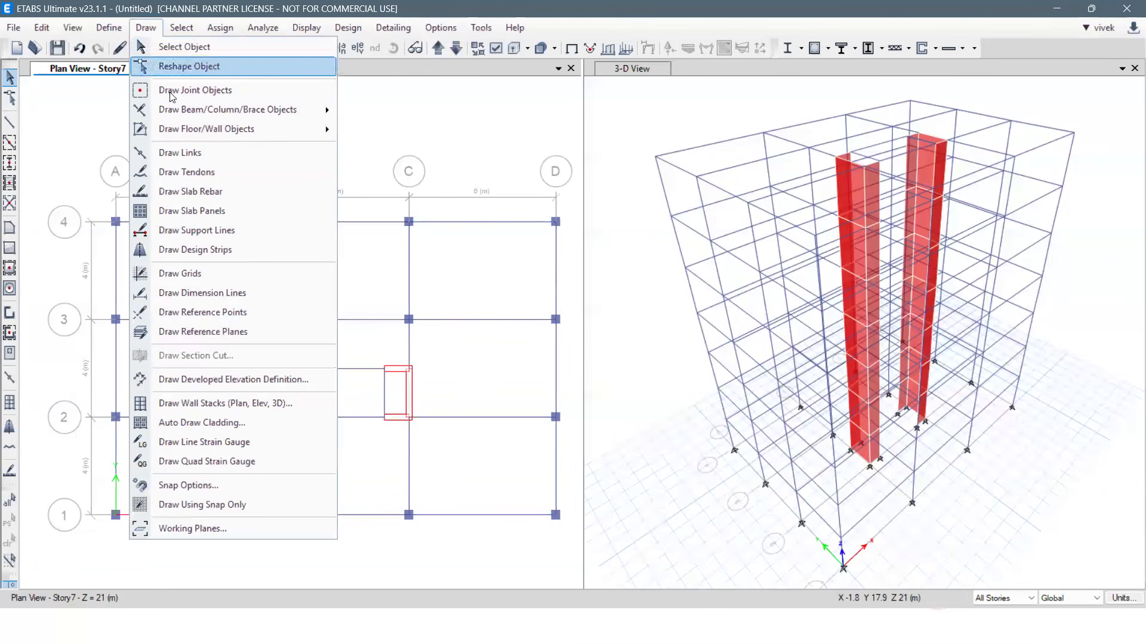
mouse_move(173, 106)
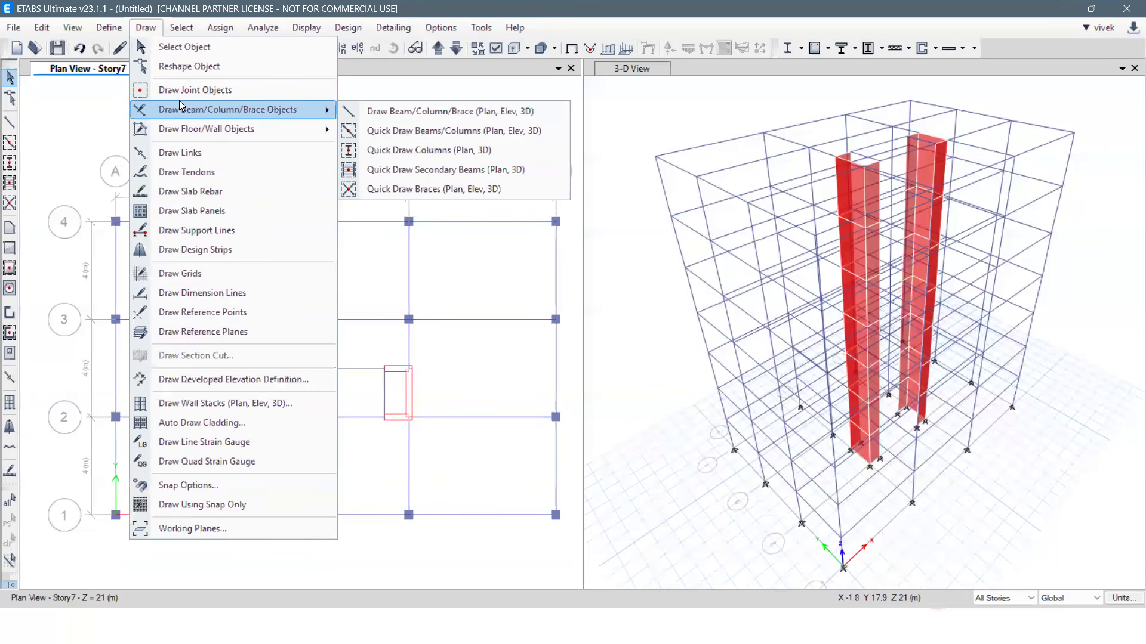
click(109, 28)
mouse_move(133, 82)
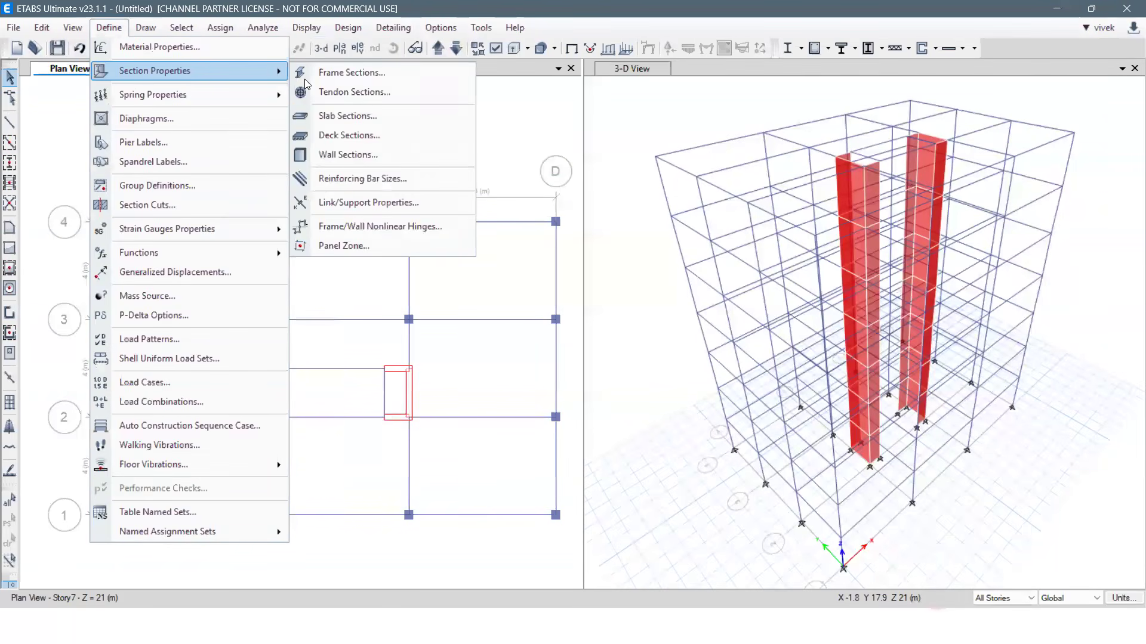
click(322, 119)
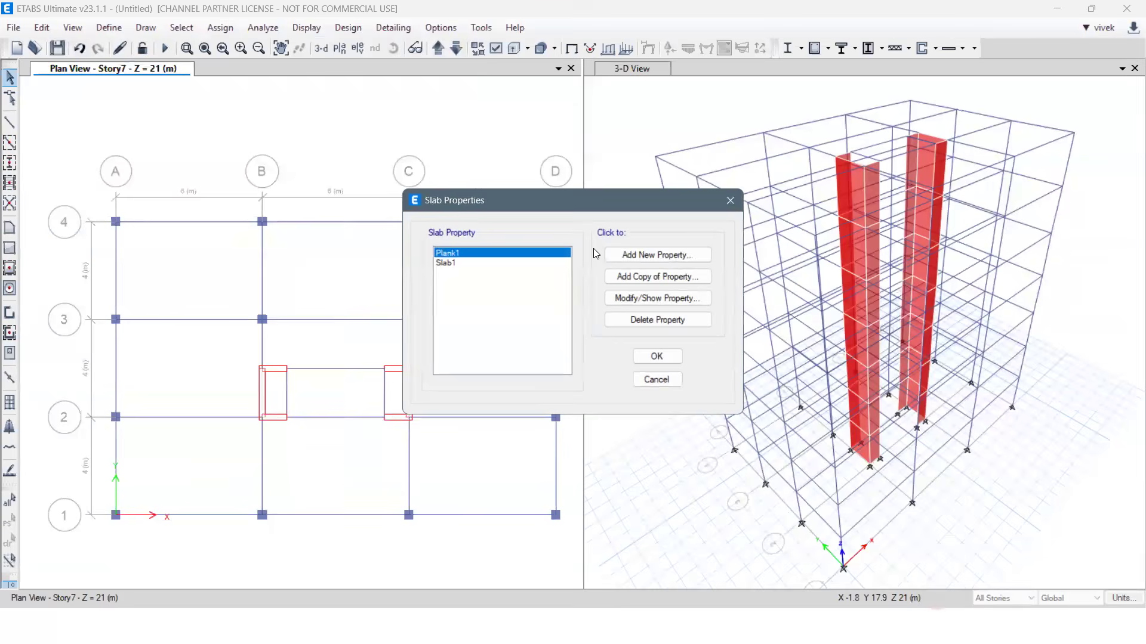
click(470, 263)
click(626, 302)
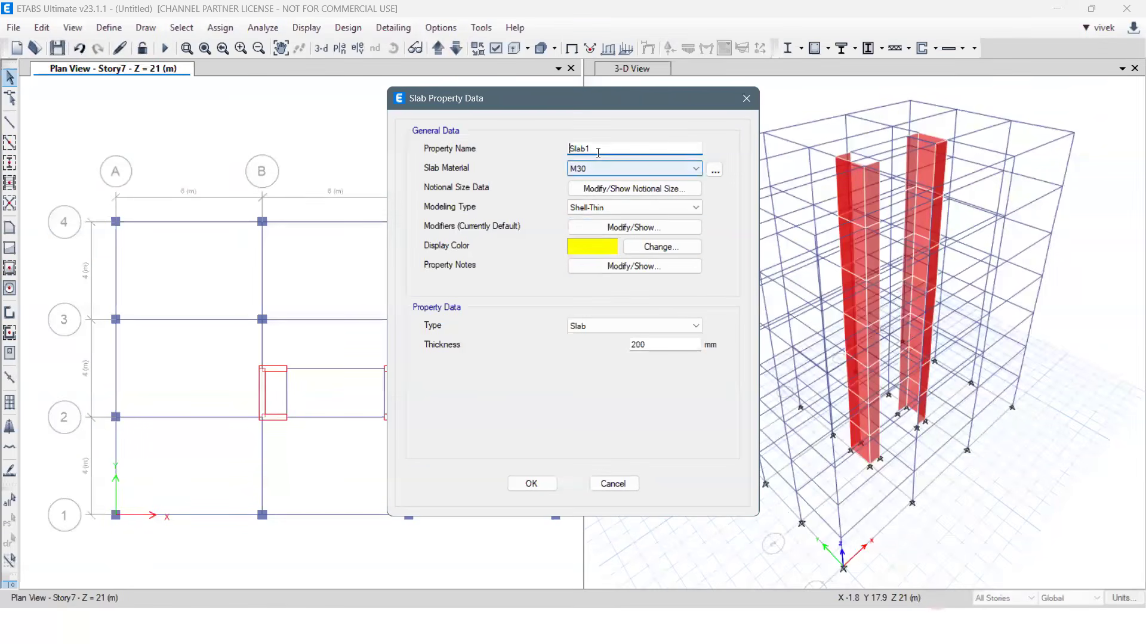
click(609, 207)
click(608, 236)
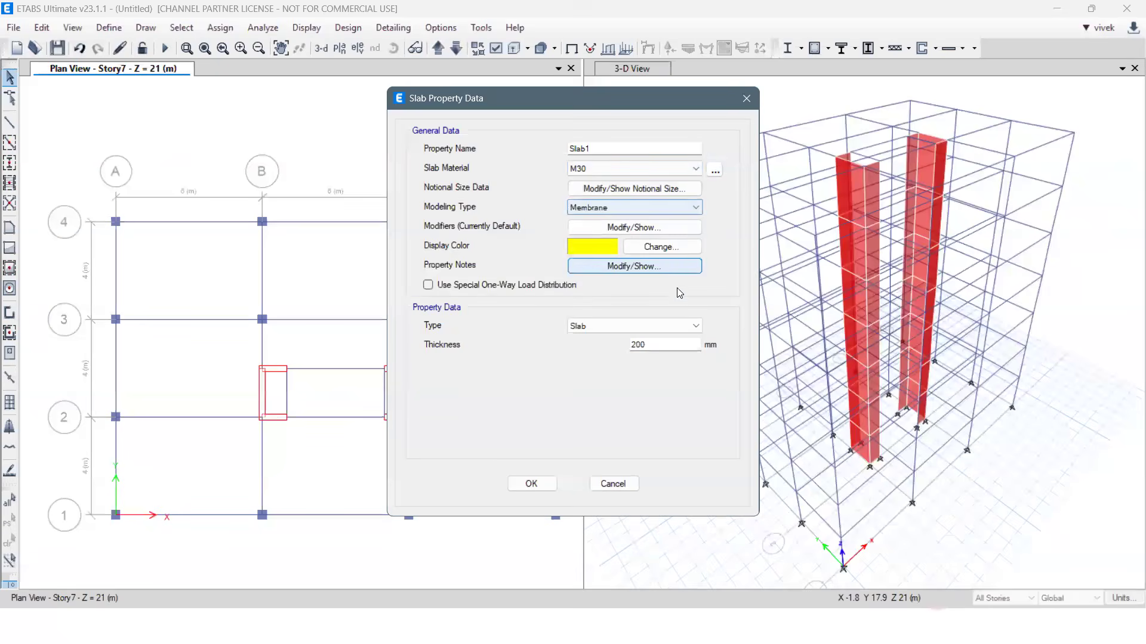
Set the slab thickness to 150 mm, rename the property S150 and accept the slab definitions.
double_click(648, 345)
text(150)
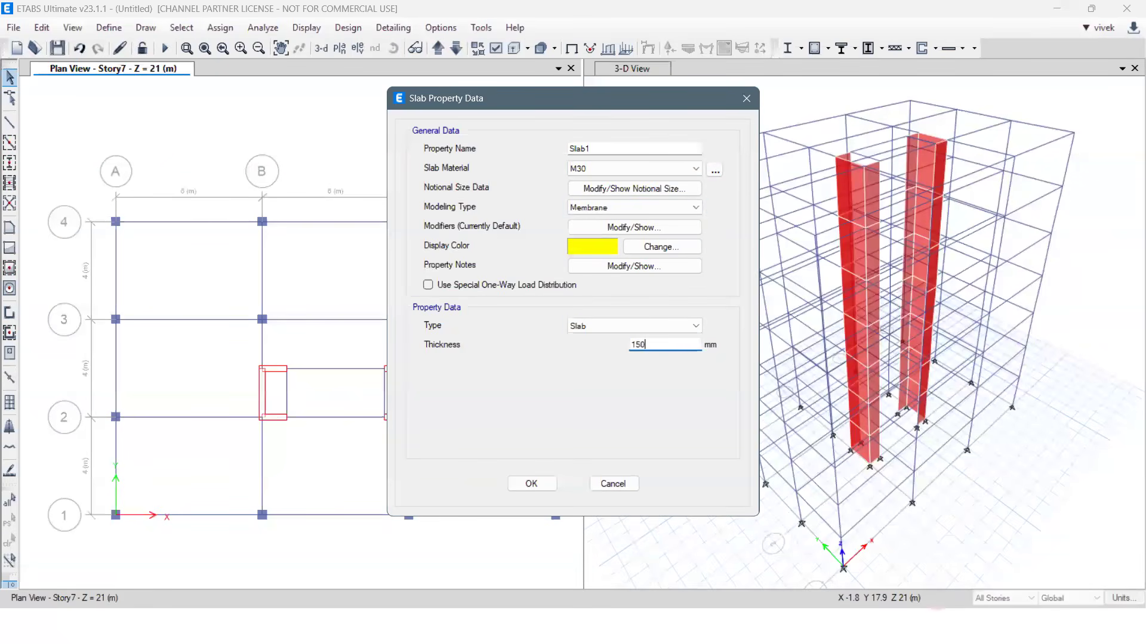
double_click(591, 149)
text(S150)
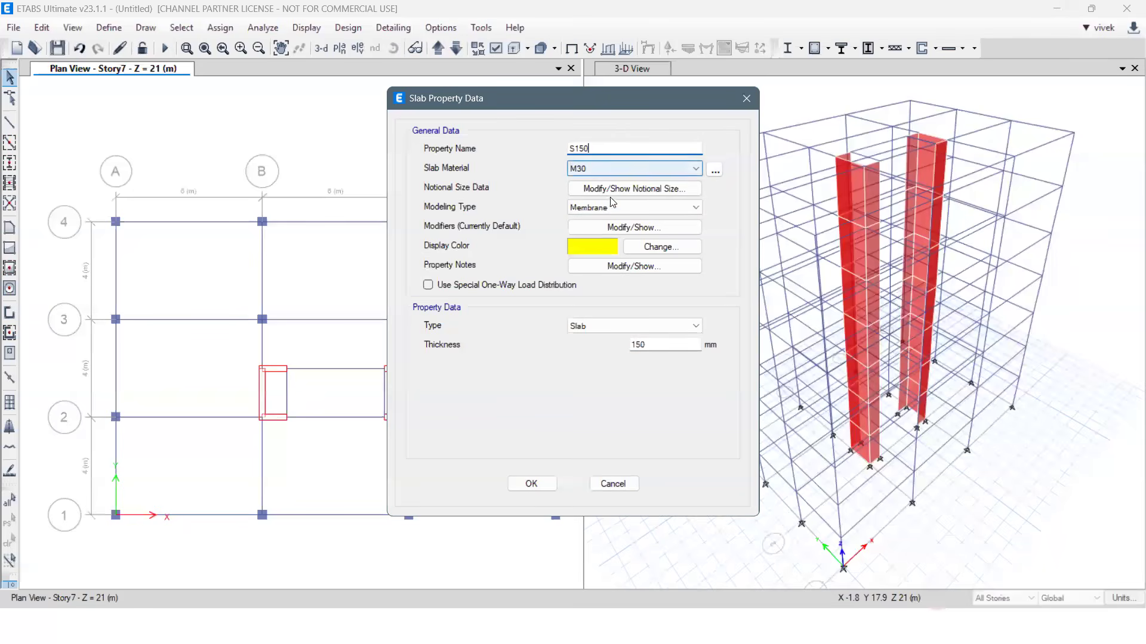
click(531, 484)
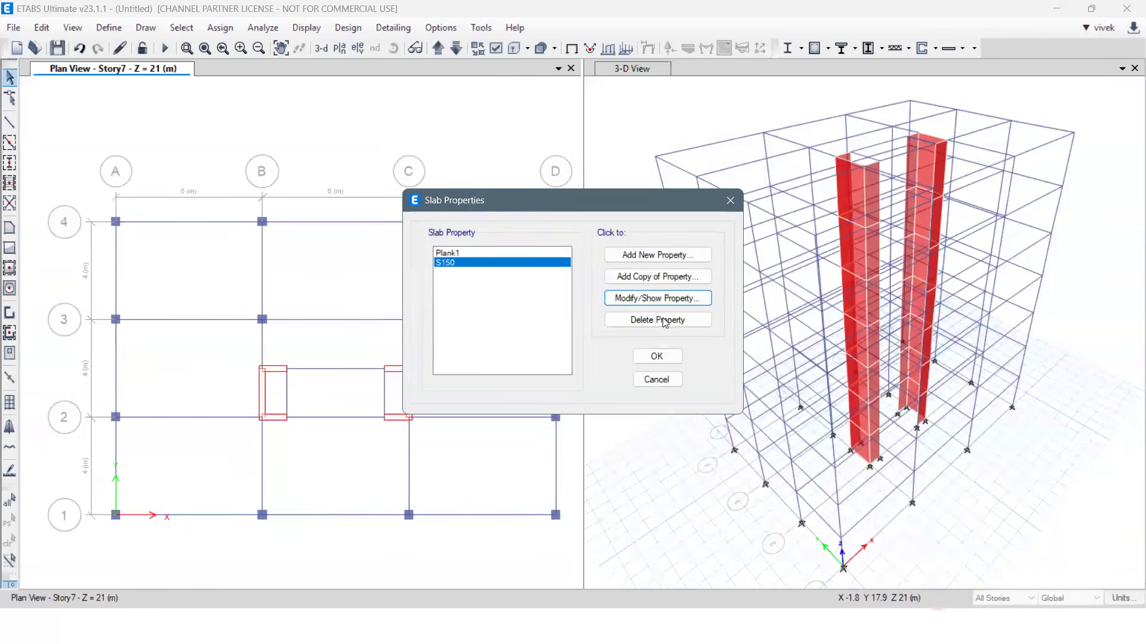
click(657, 356)
Quick-draw floor slabs with property S150 in the three bays between grid lines 3 and 4.
click(144, 28)
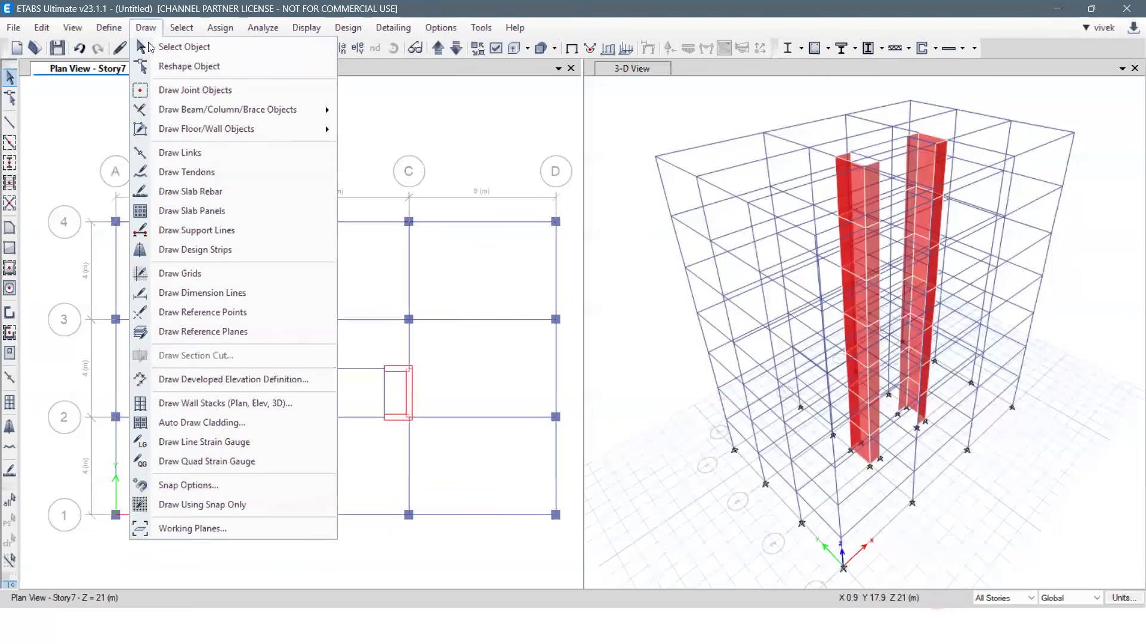
mouse_move(308, 132)
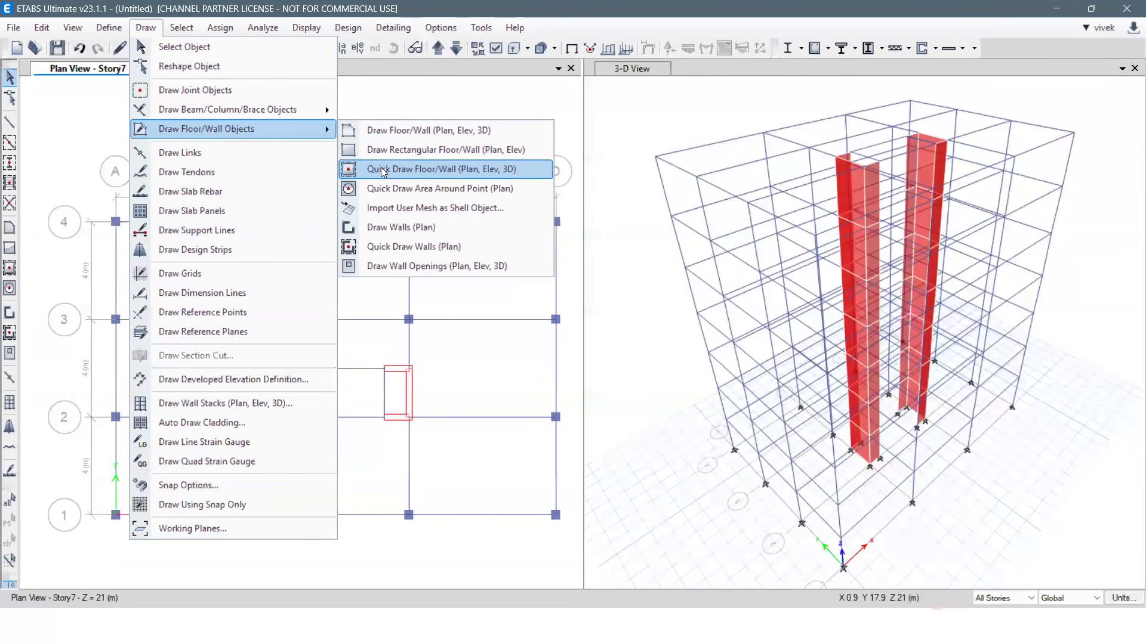
click(384, 171)
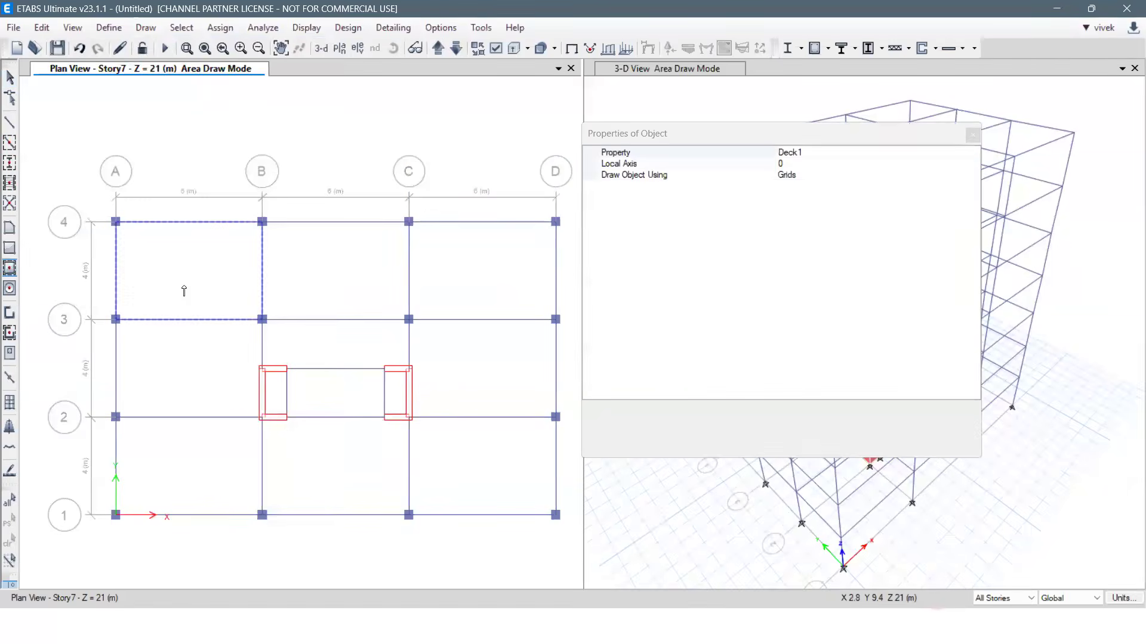
click(937, 154)
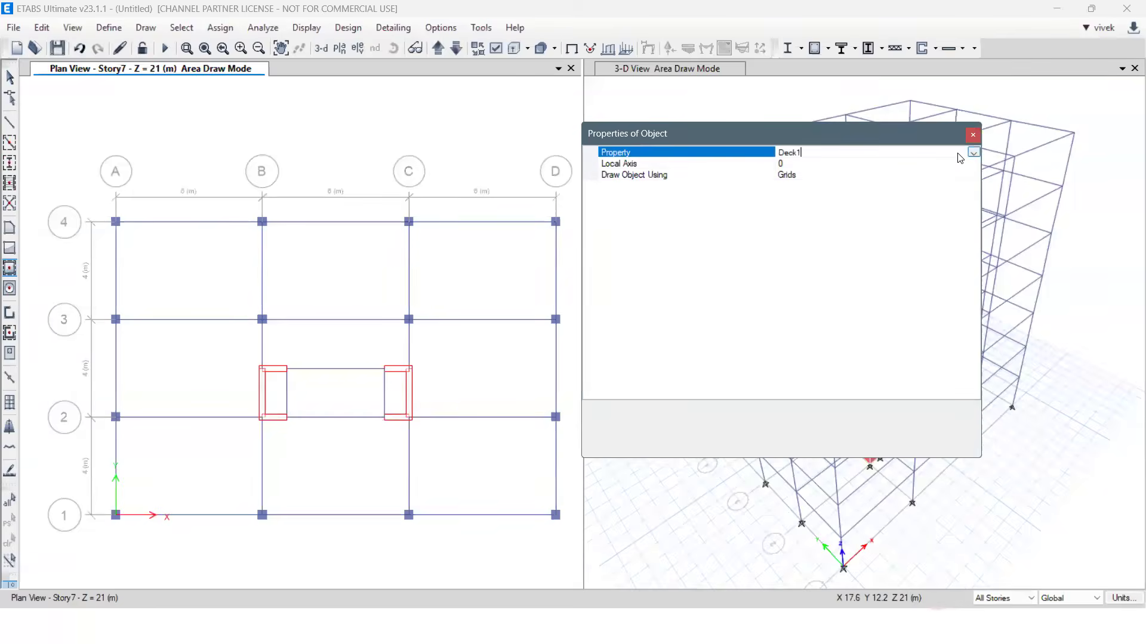
click(973, 153)
click(787, 203)
click(202, 253)
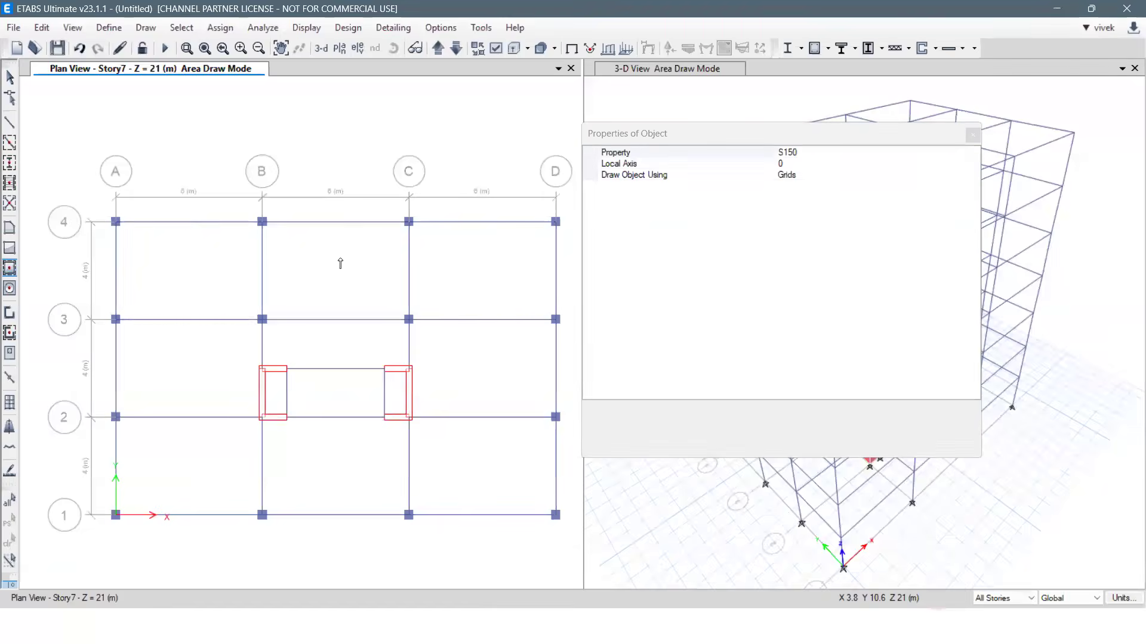
click(338, 259)
click(483, 271)
Quick-draw S150 slabs in the six bays between grid lines 1 and 3, and end area drawing.
click(182, 373)
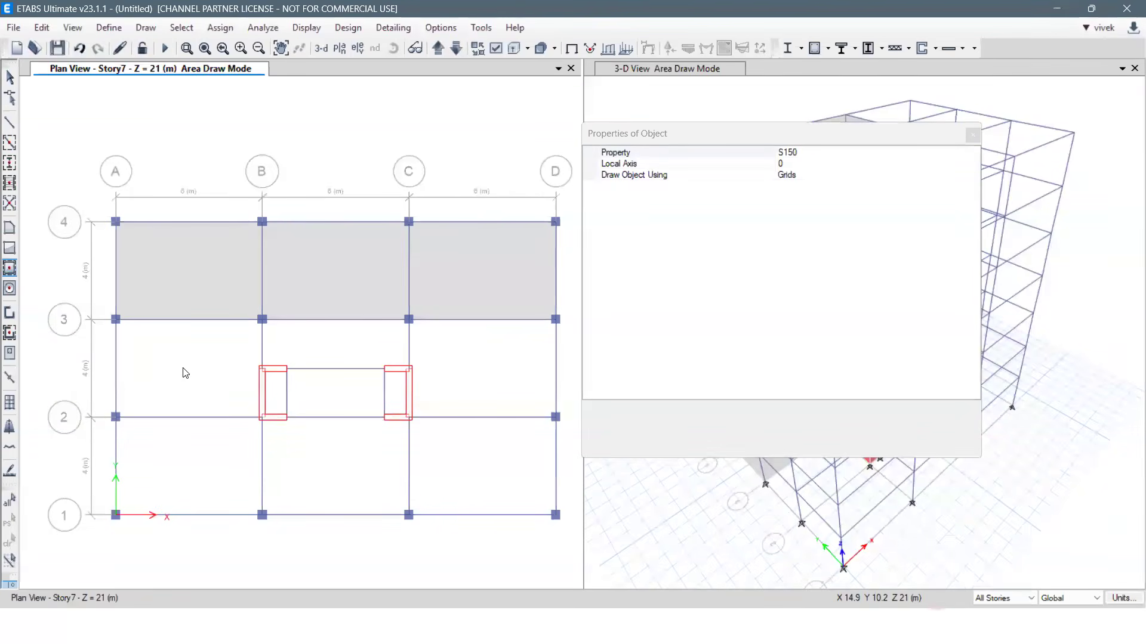
click(358, 343)
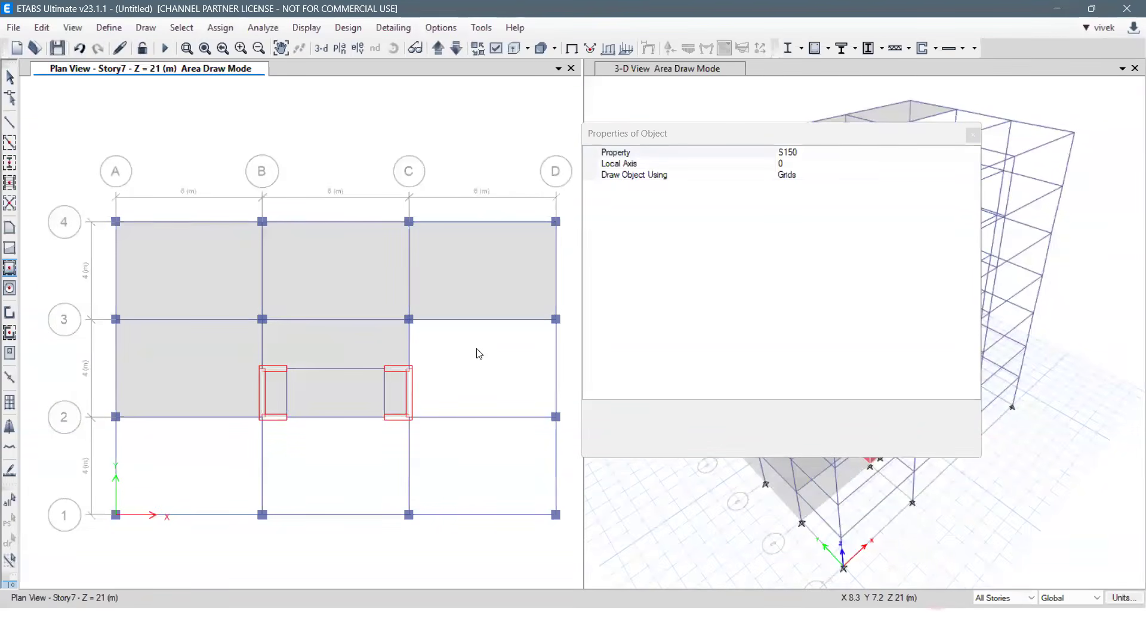
click(488, 362)
click(478, 473)
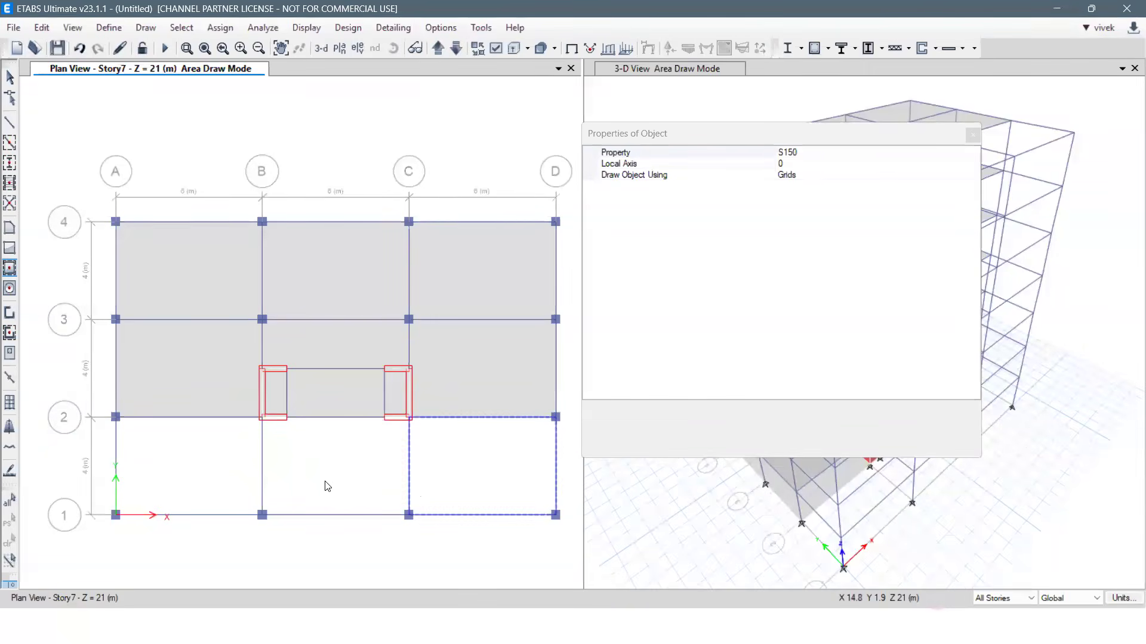
click(204, 456)
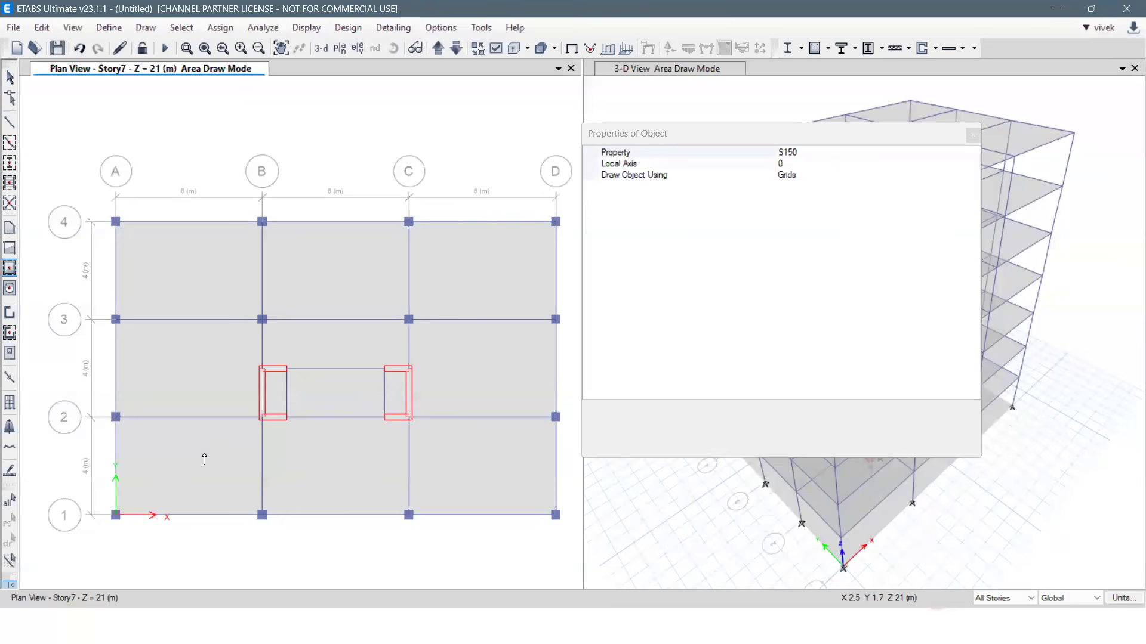
key(Escape)
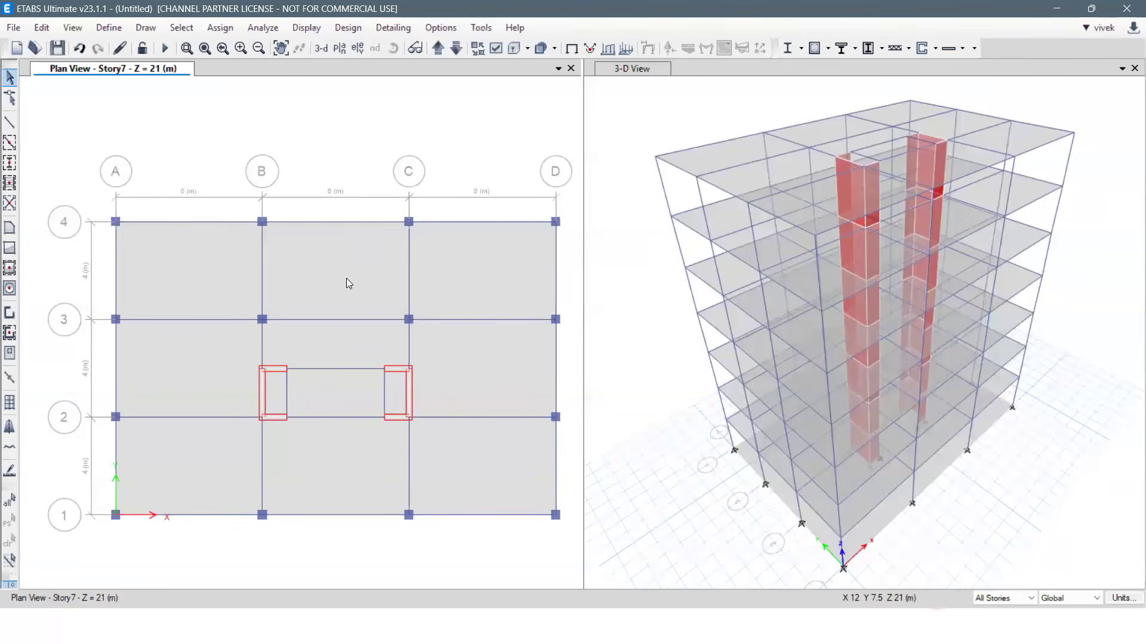
Delete the central slab between grid lines B–C and 2–3 on all stories.
click(349, 349)
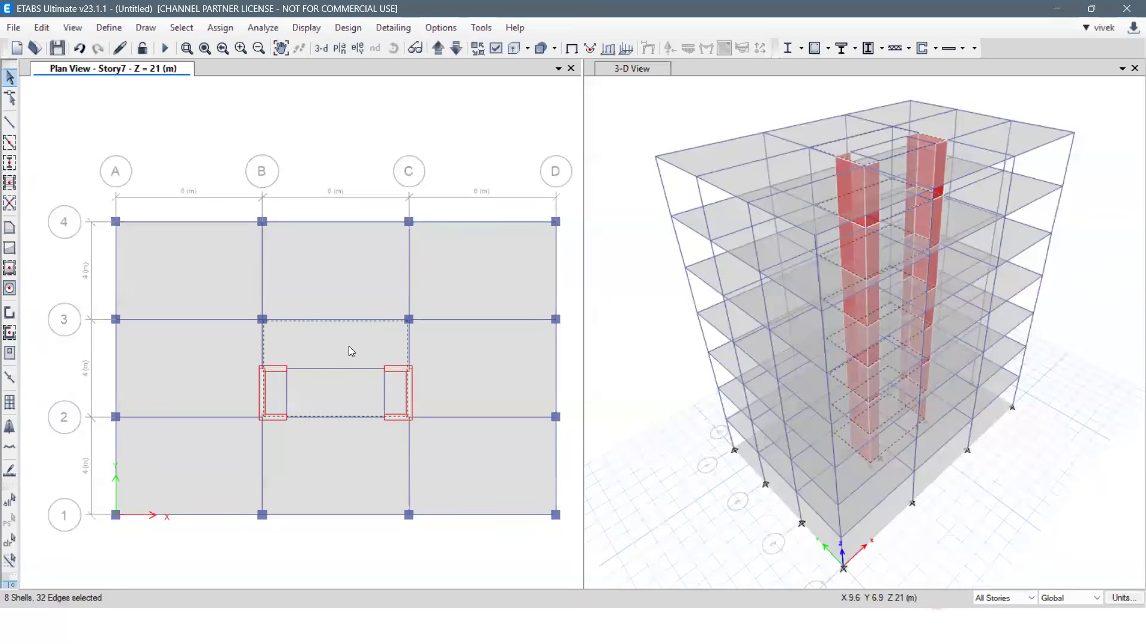
key(Delete)
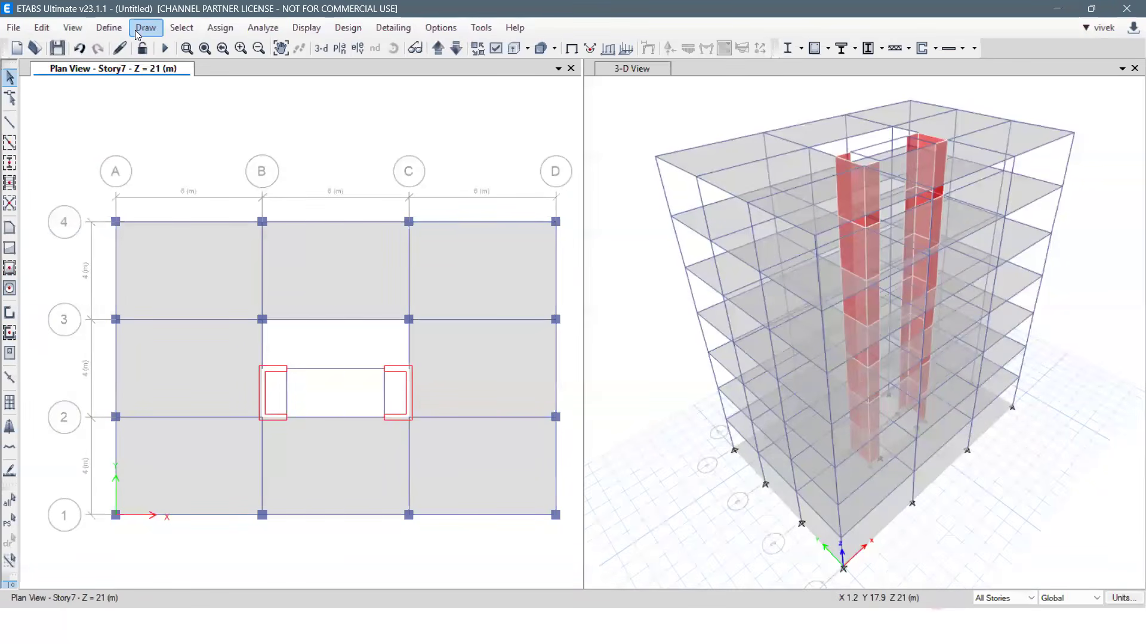
Quick-draw S150 slabs using Points in the central bay, above and between the wall stacks, leaving both C-shaped cores open.
click(140, 30)
mouse_move(197, 129)
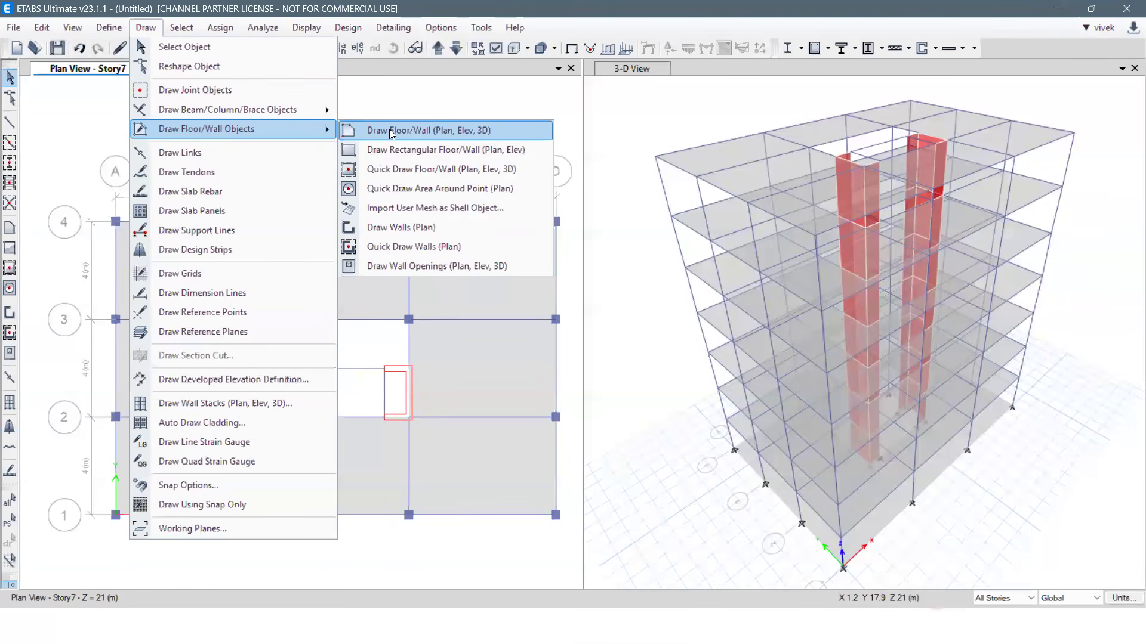
click(393, 168)
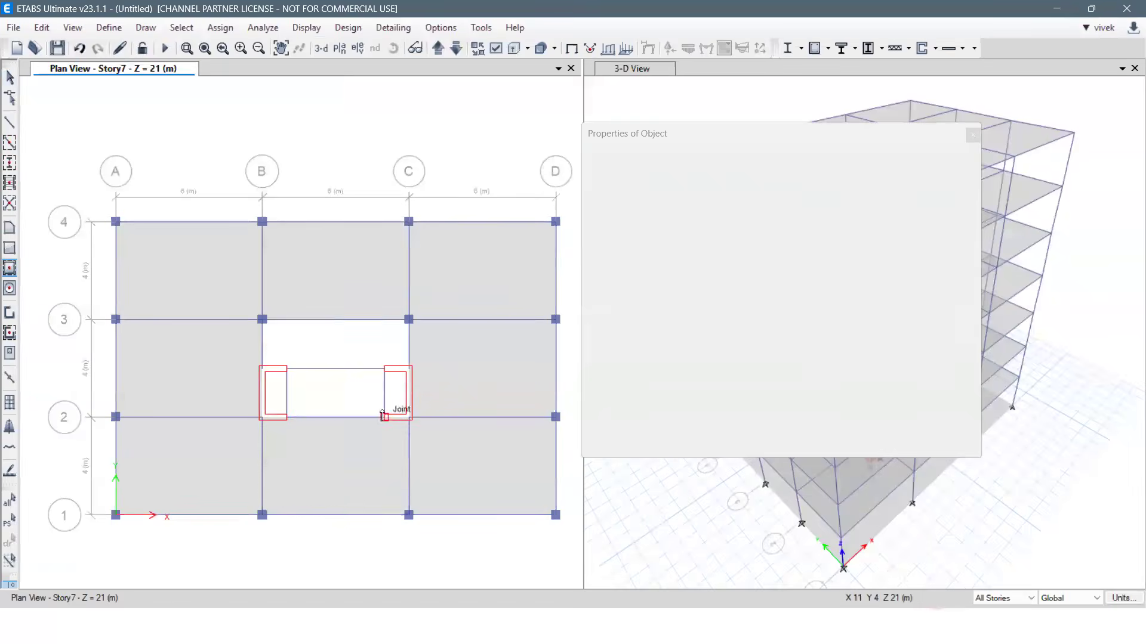
click(973, 175)
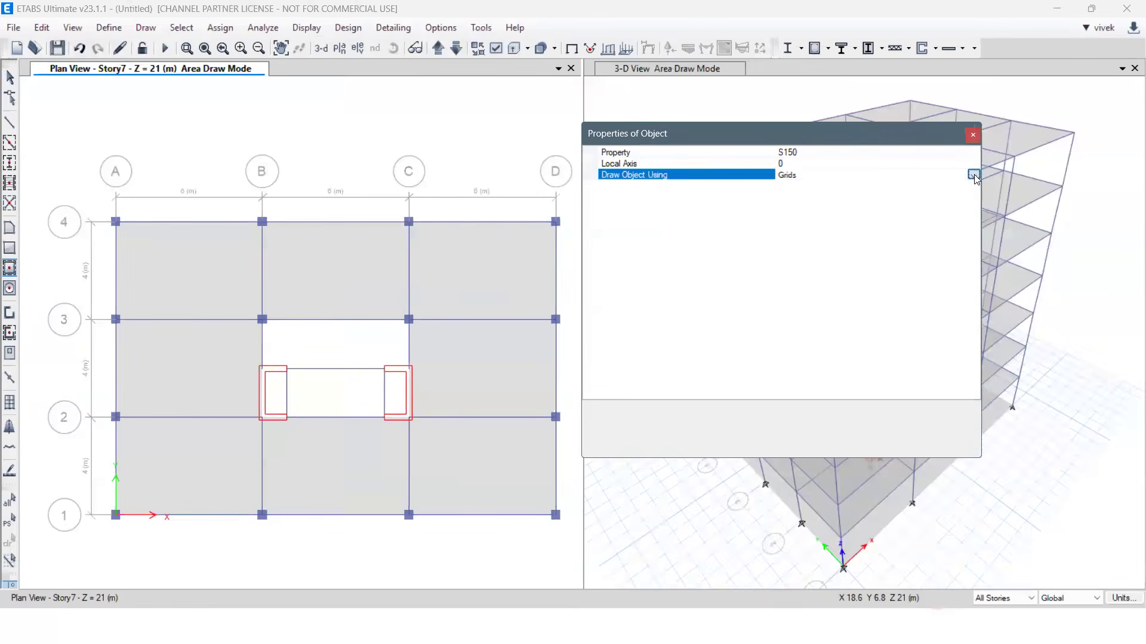
click(973, 175)
click(800, 206)
drag(239, 307, 442, 384)
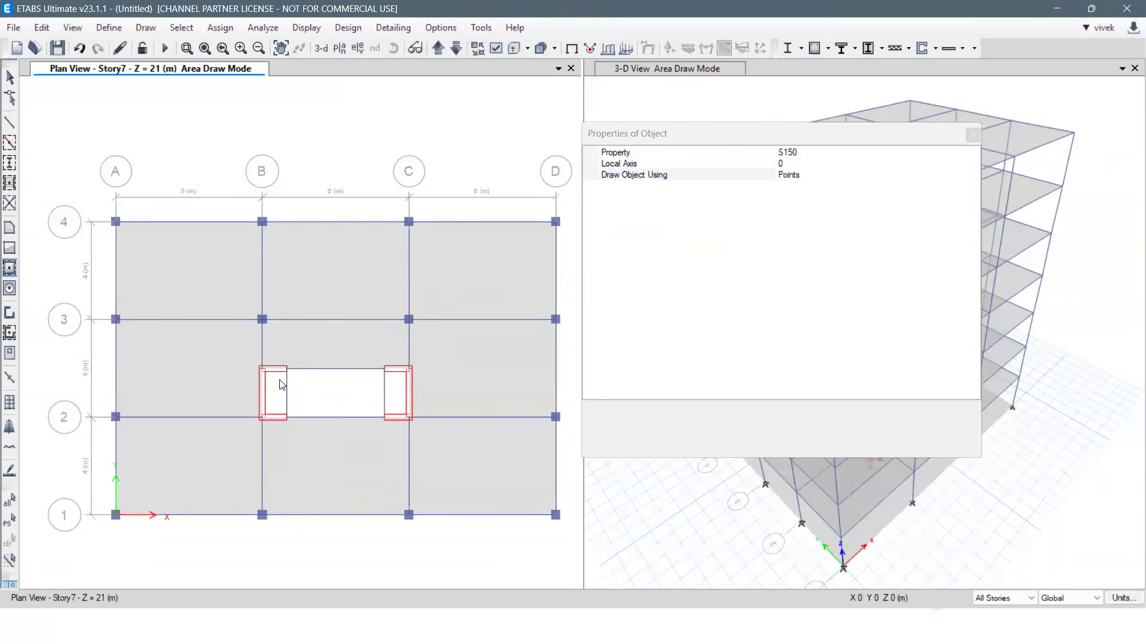
drag(280, 354, 399, 456)
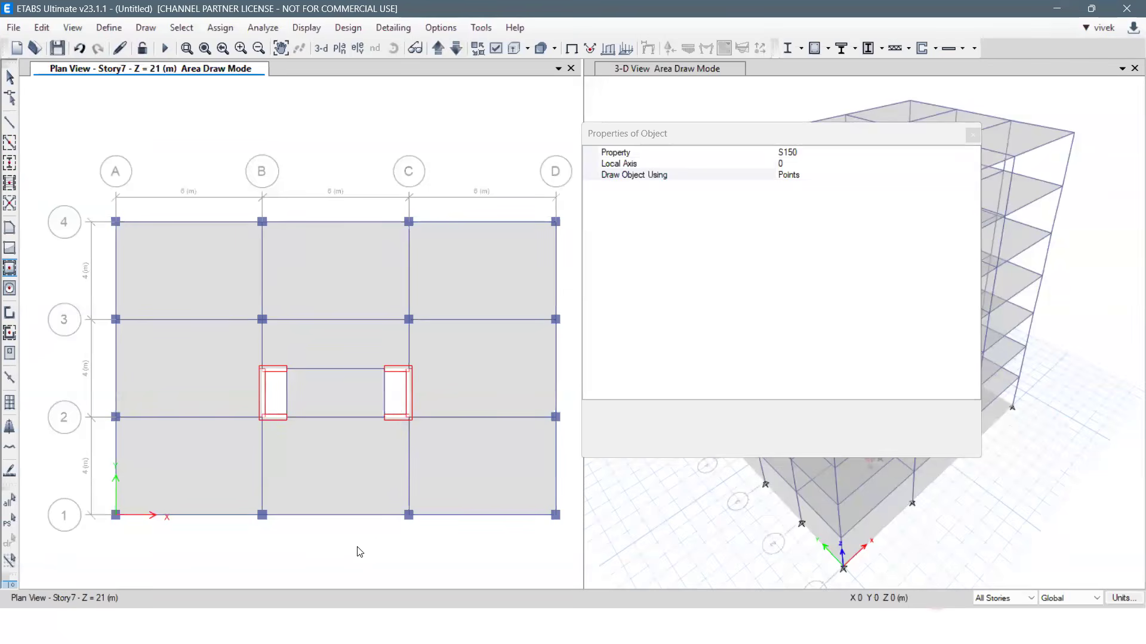
click(9, 77)
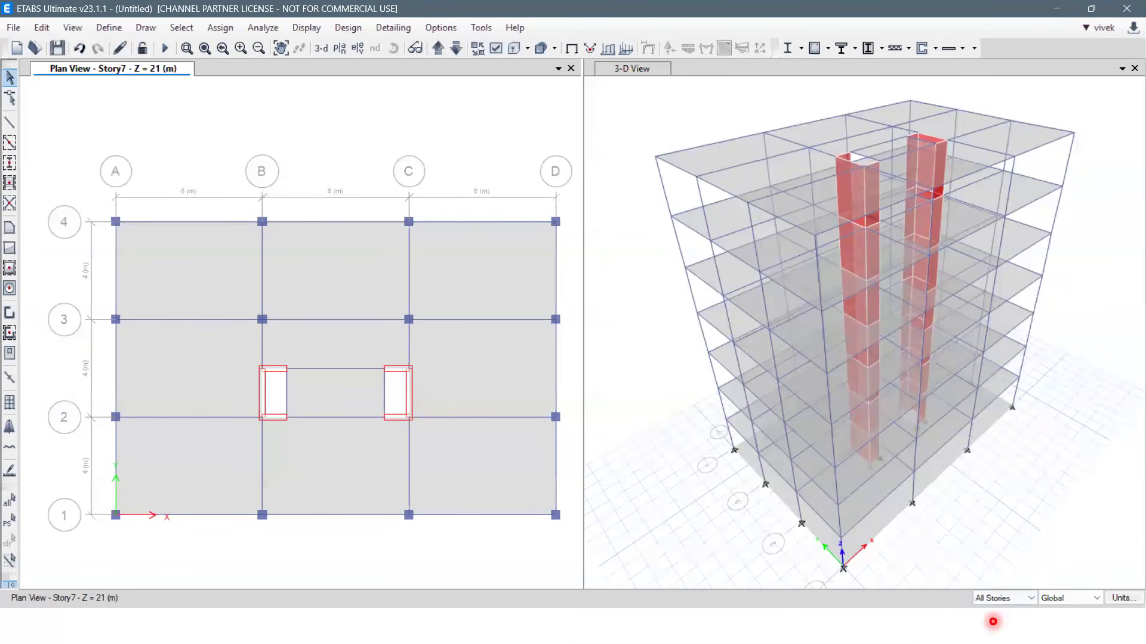
Limit edits to One Story, select everything on the Base story and delete the base-level slabs.
click(1011, 598)
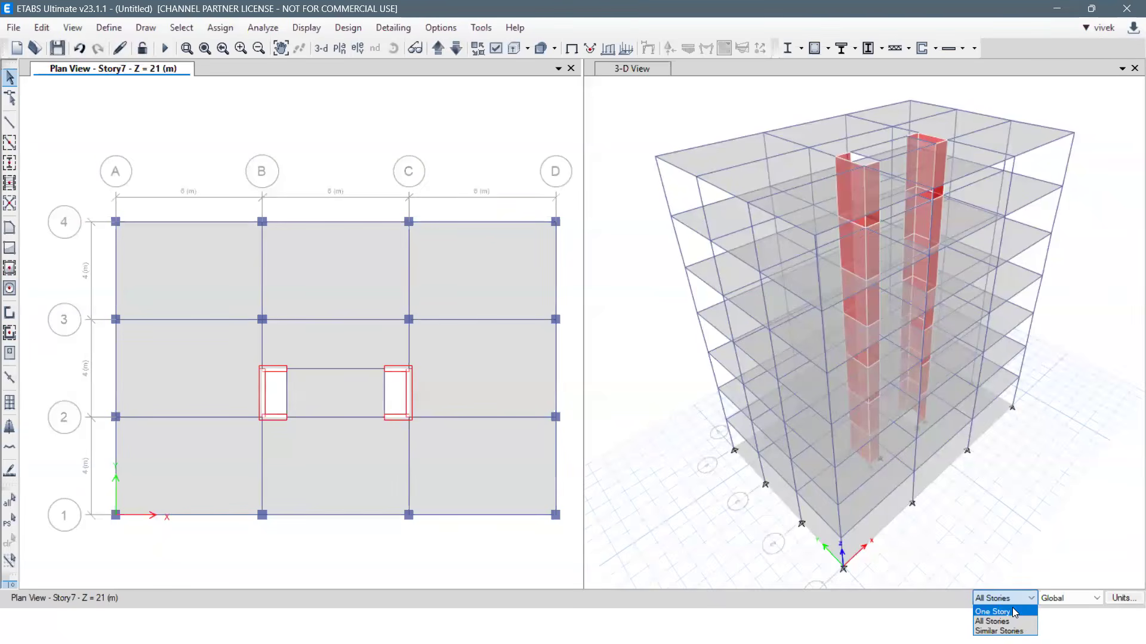
click(1013, 611)
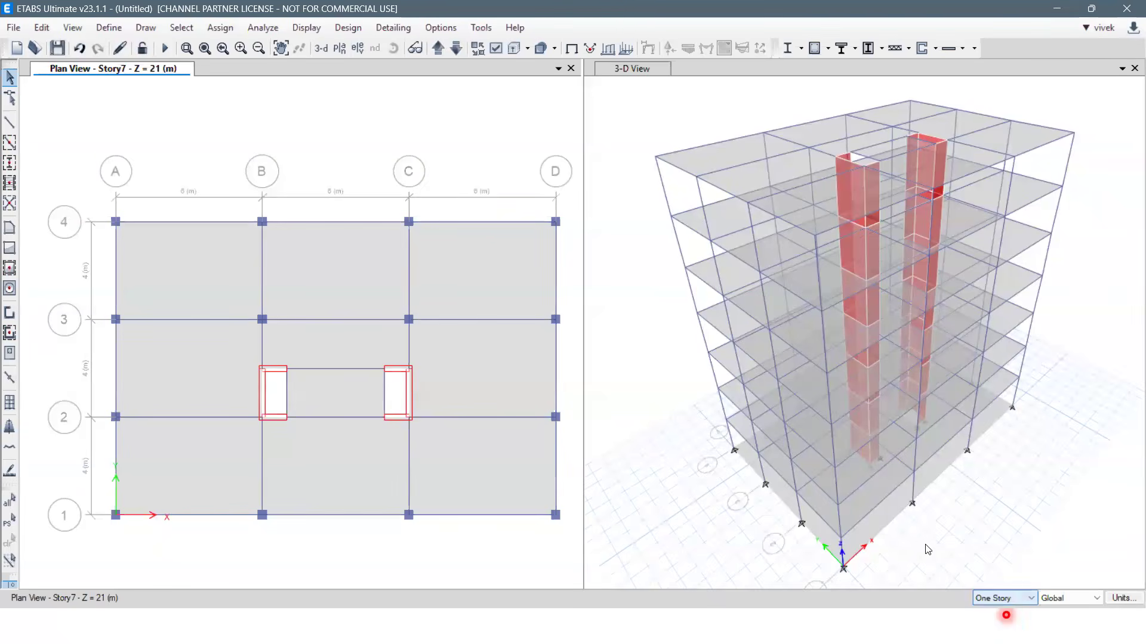
click(886, 514)
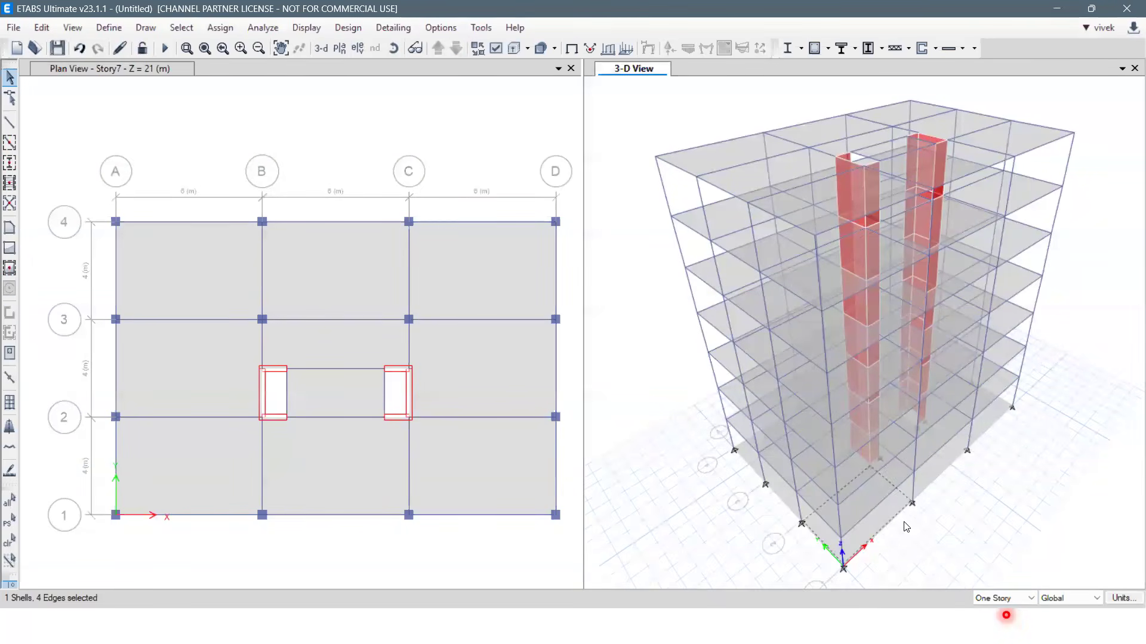
click(181, 28)
mouse_move(197, 46)
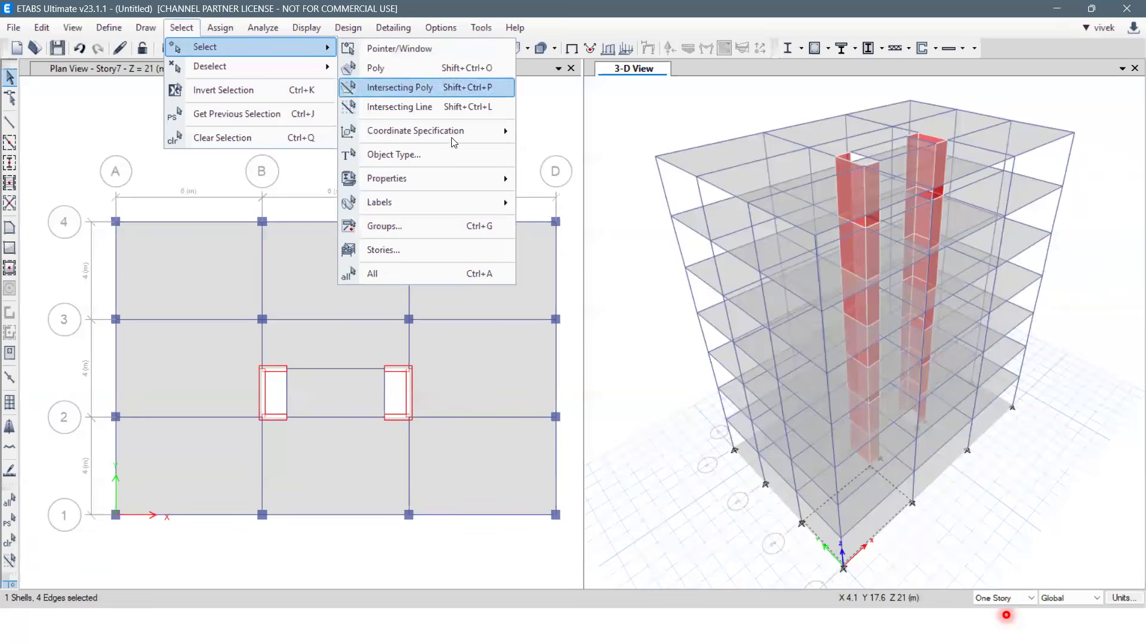
click(449, 249)
click(507, 279)
click(510, 455)
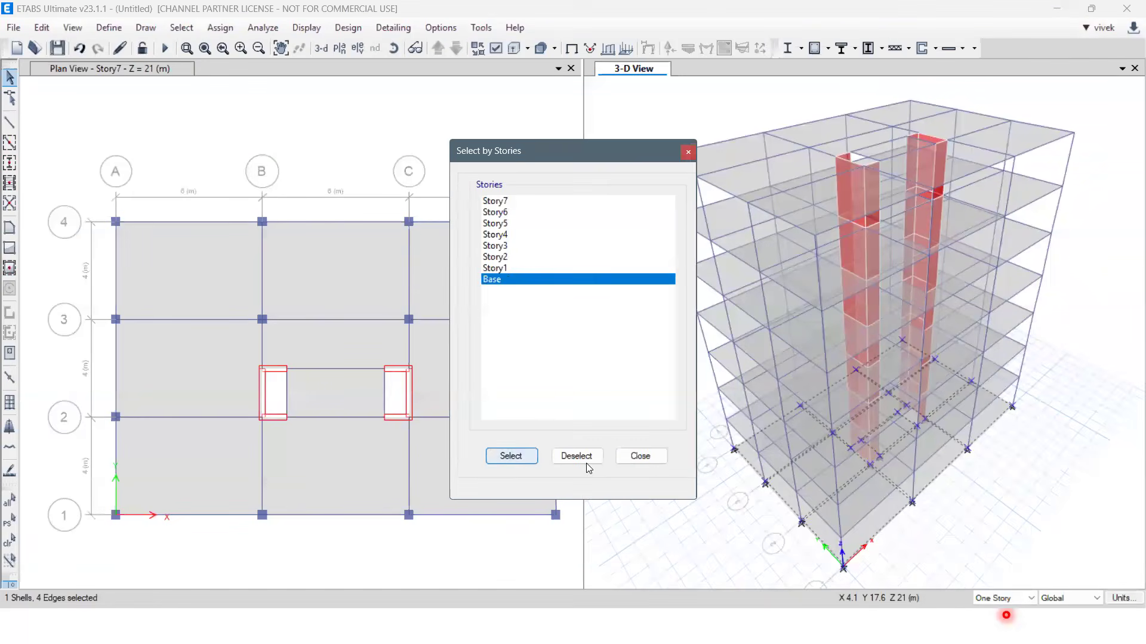
click(641, 458)
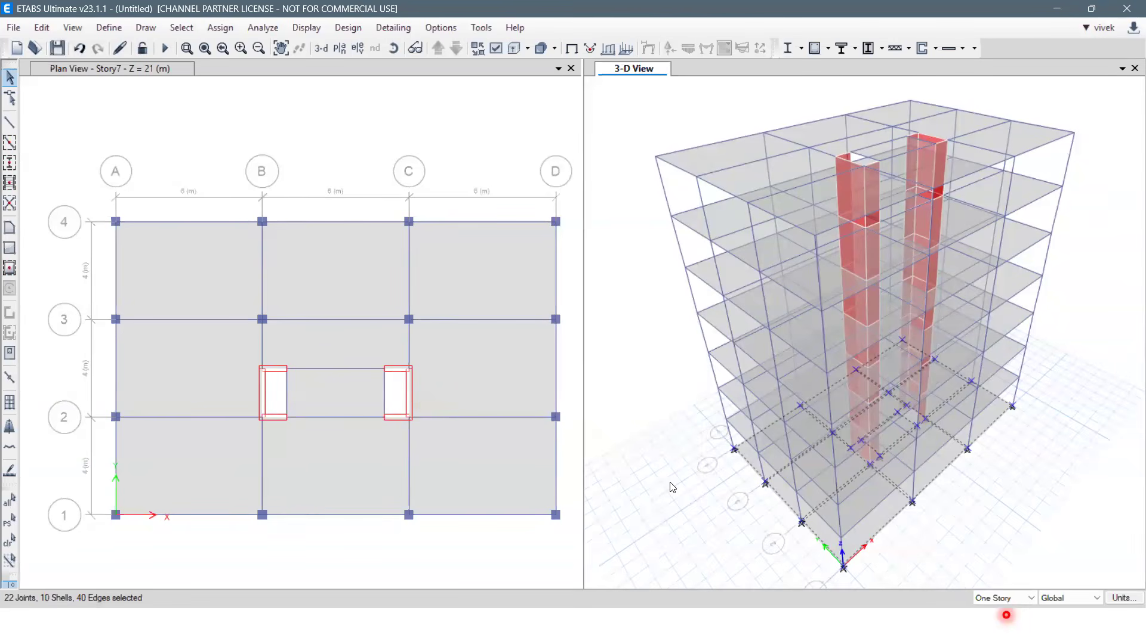
click(674, 482)
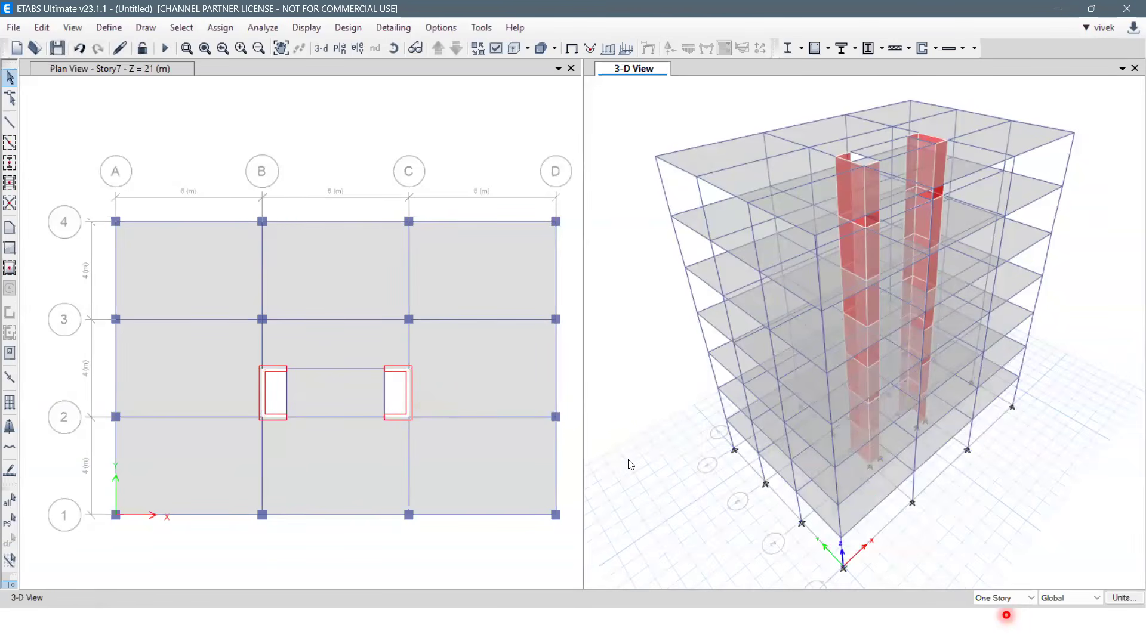
Reselect the previously selected base joints and assign them fixed restraints in all translations and rotations.
click(9, 522)
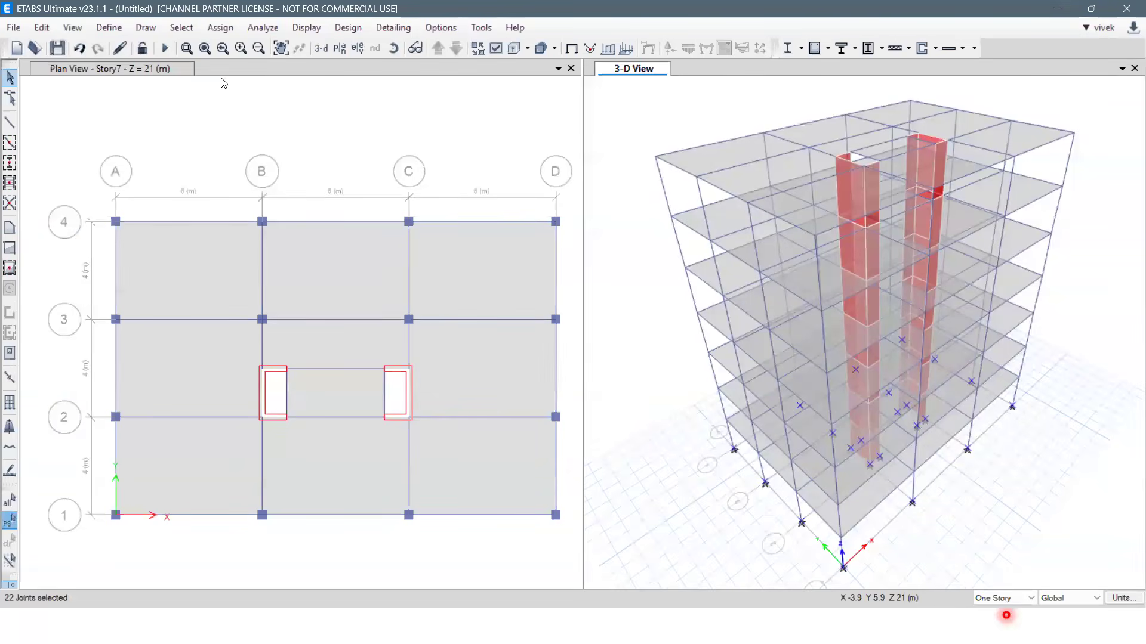
click(218, 30)
mouse_move(252, 48)
click(471, 47)
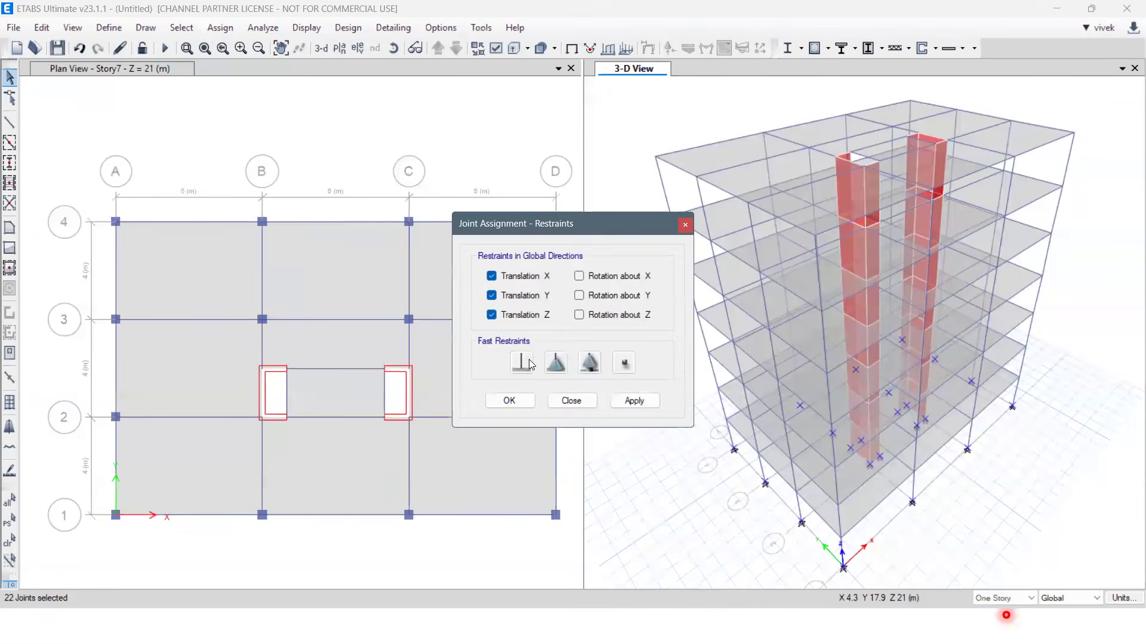
click(636, 398)
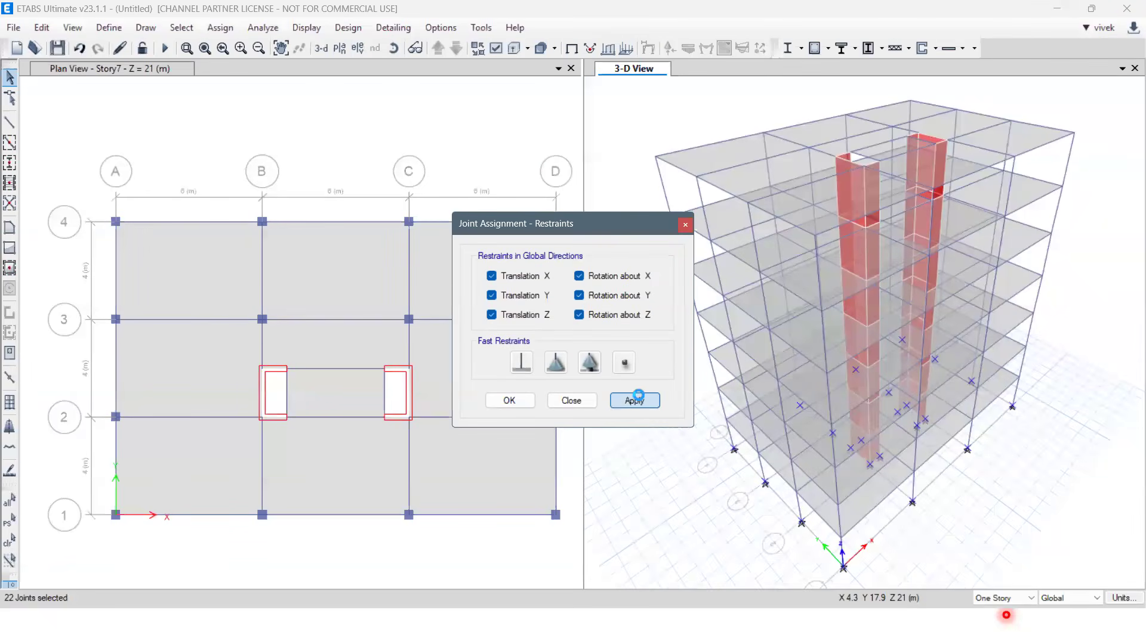
click(571, 400)
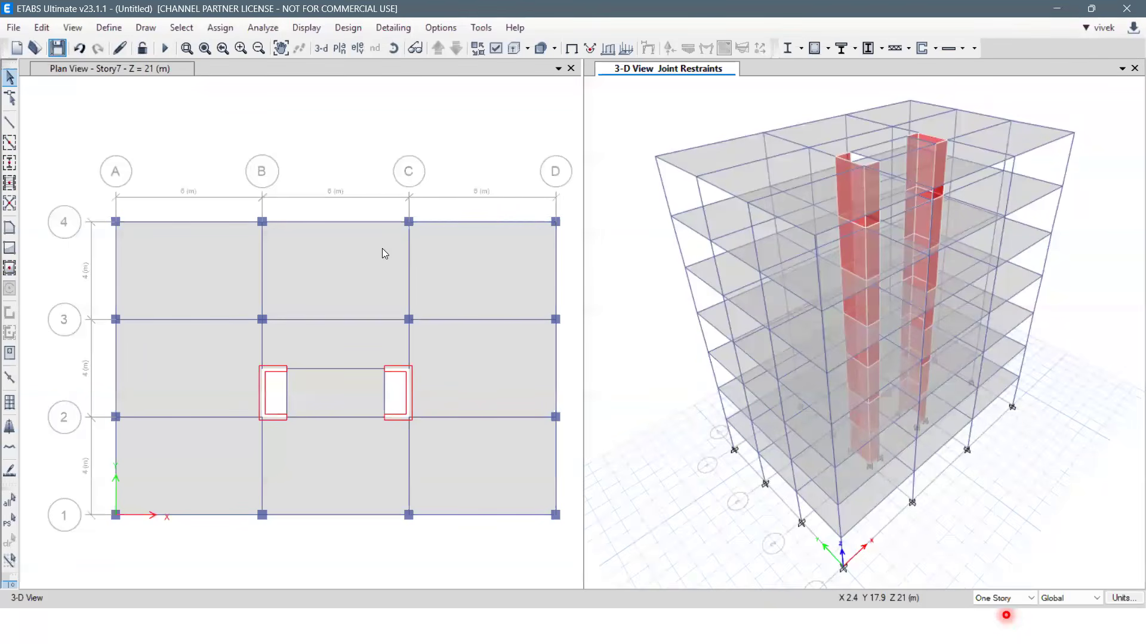
Save the model as model1 in the 20260306_Webinar10_SW folder.
key(ctrl+s)
click(298, 132)
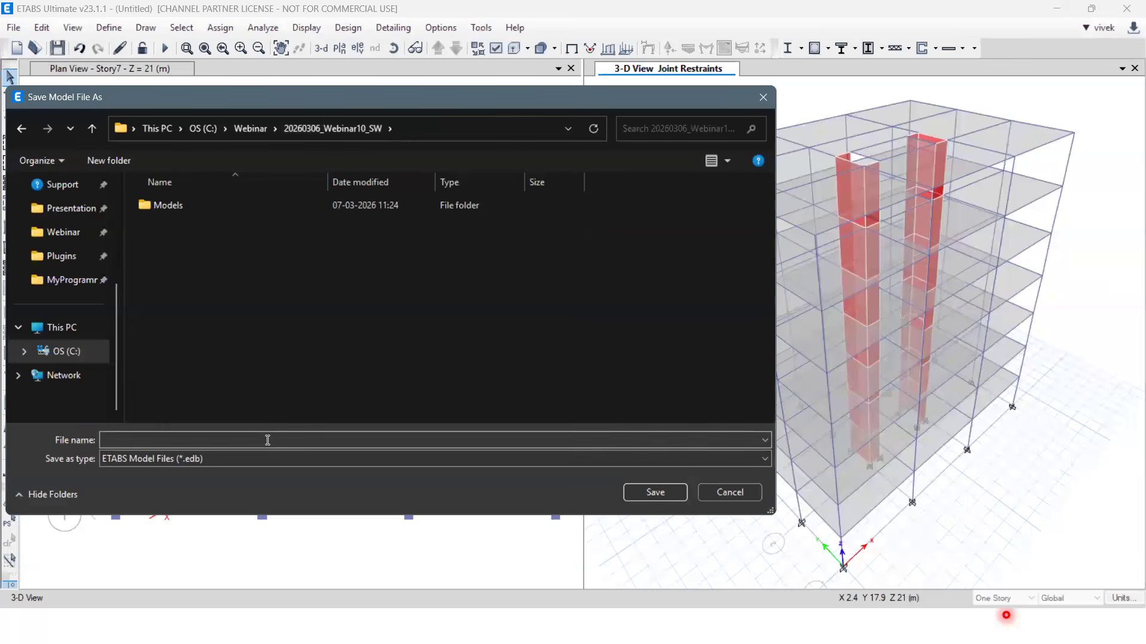
text(model1)
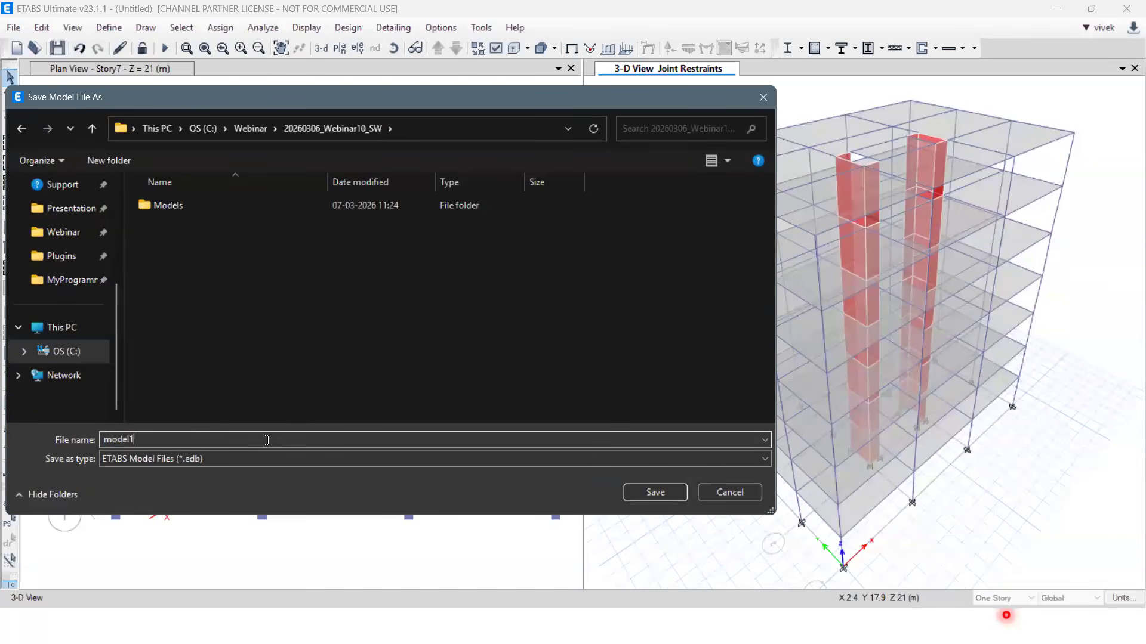
click(662, 495)
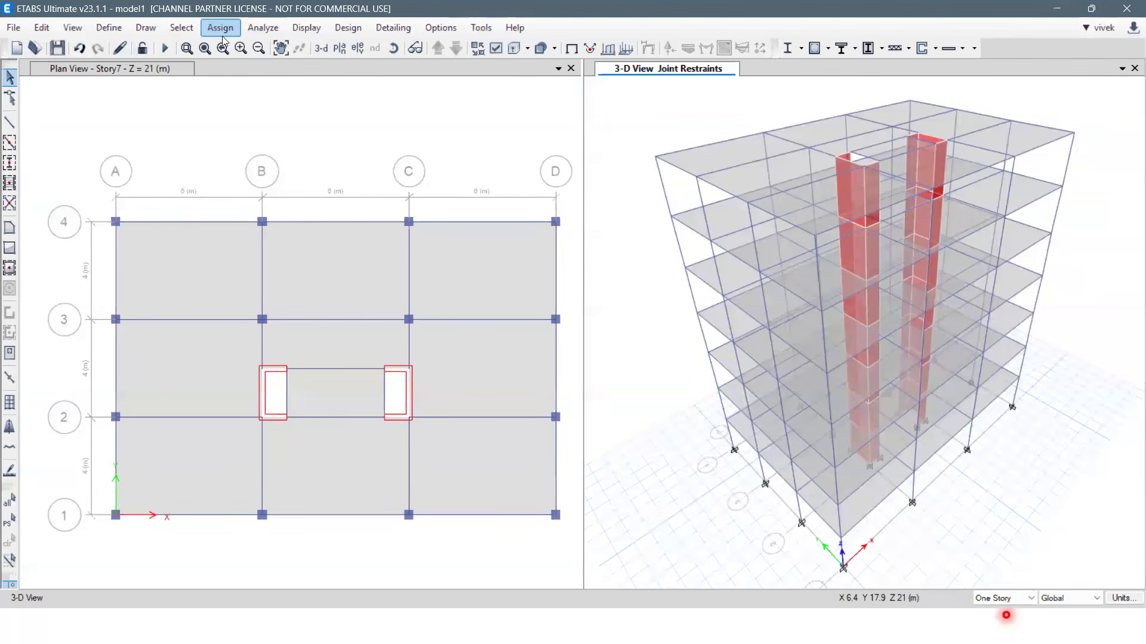
Inspect the assignments of the Story7 flange wall nearest grid line 3 in the core at grid C.
click(189, 33)
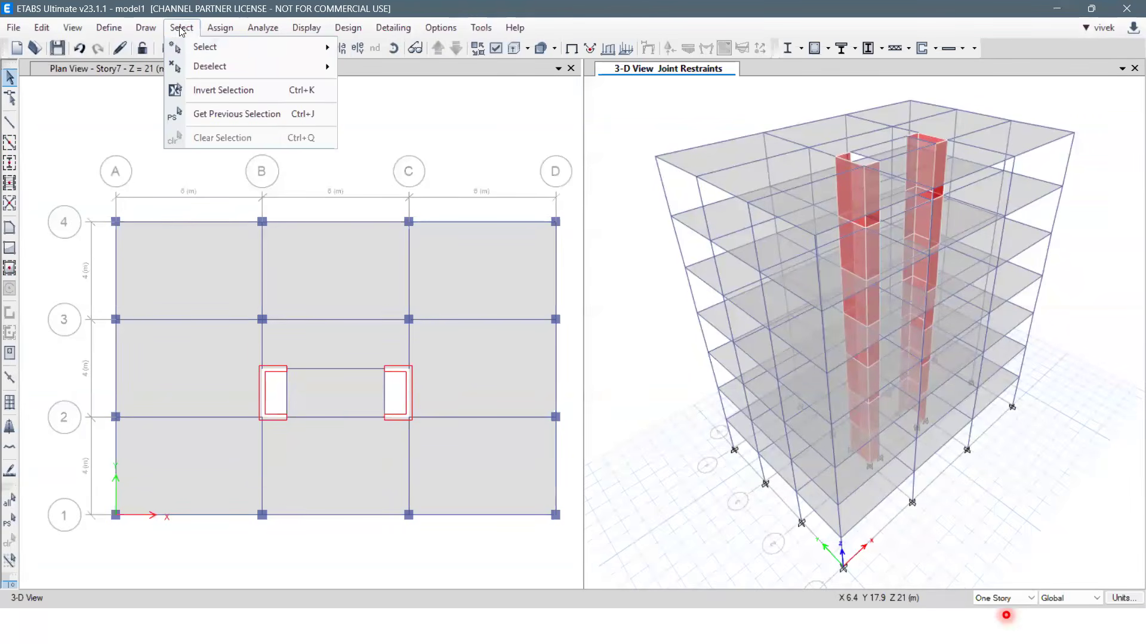
click(185, 30)
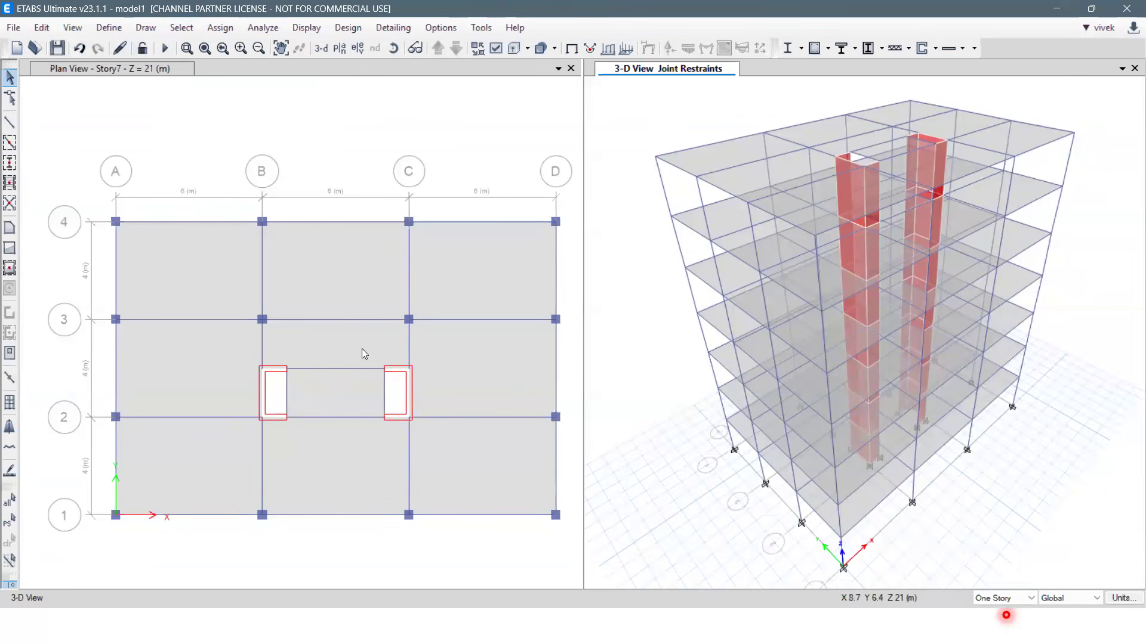
right_click(398, 370)
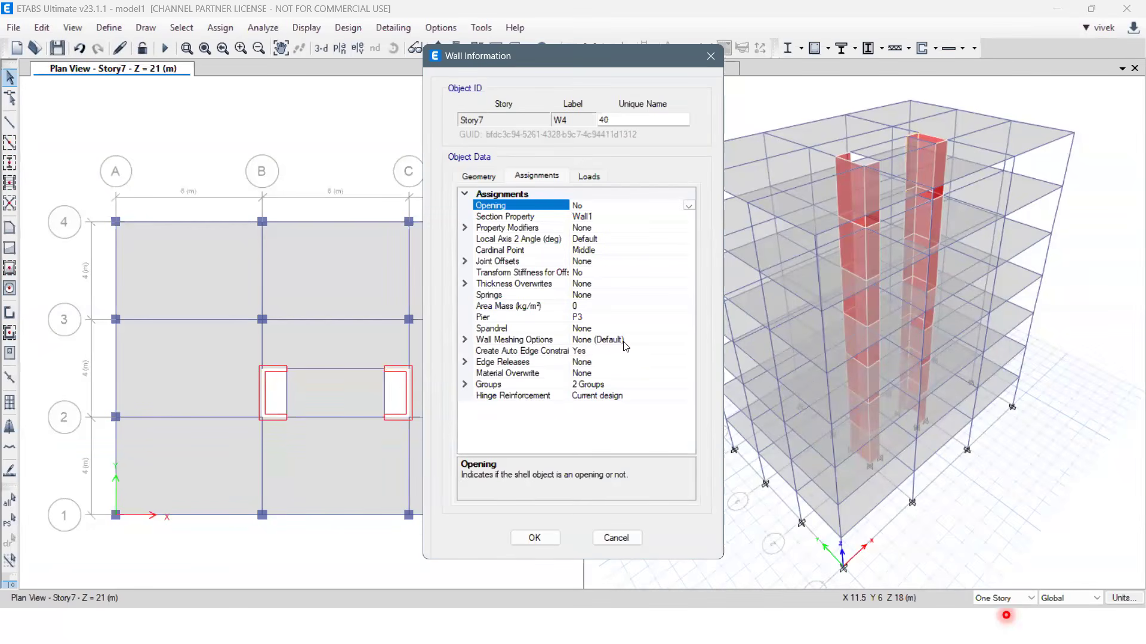
click(604, 540)
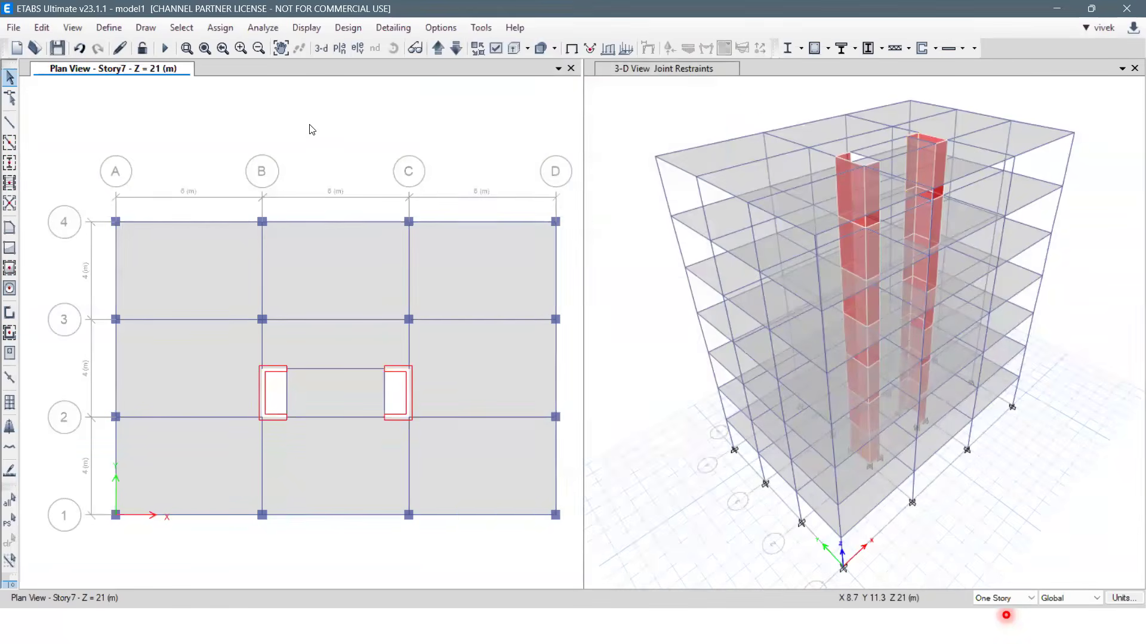
Examine the wall auto mesh options and rectangular mesh size settings for the grid C core's flange nearest grid line 3.
click(399, 375)
click(222, 27)
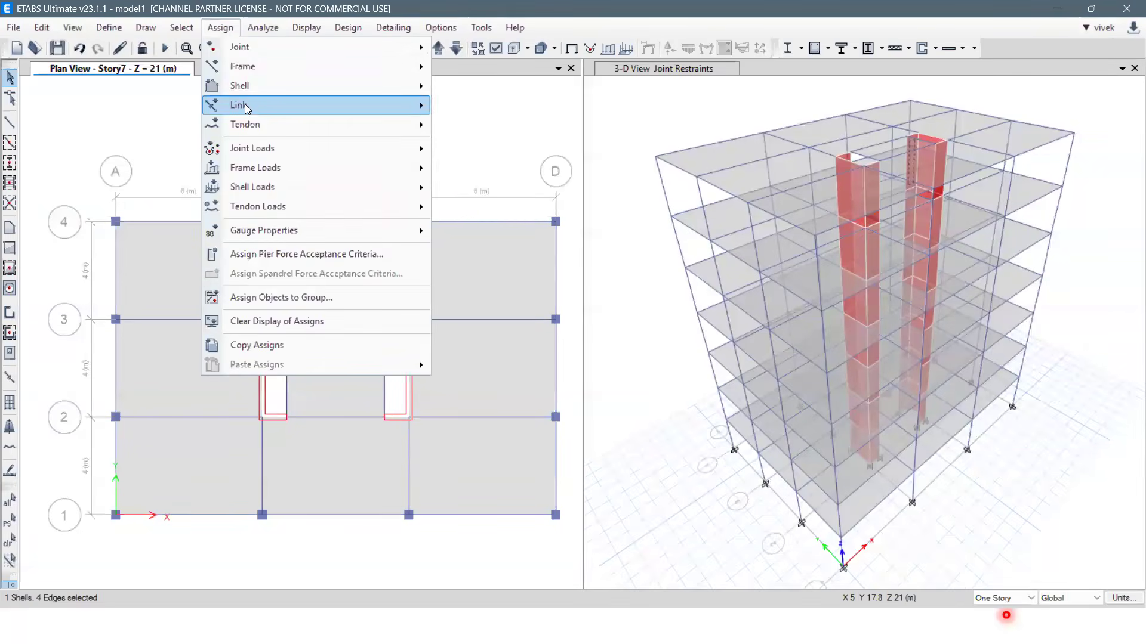
mouse_move(248, 92)
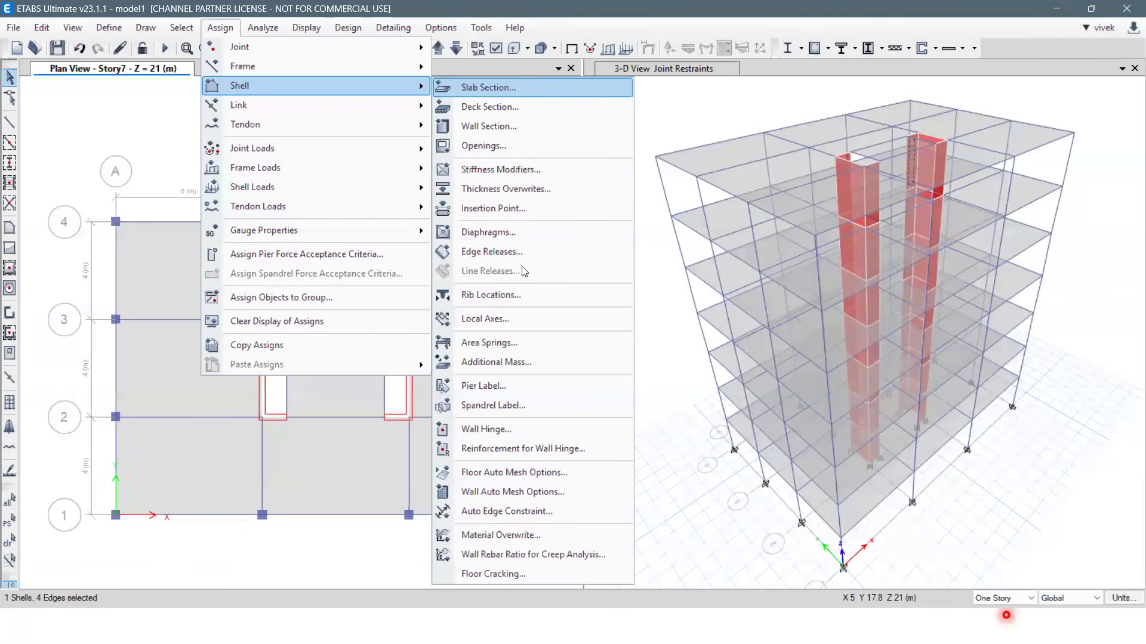
click(533, 494)
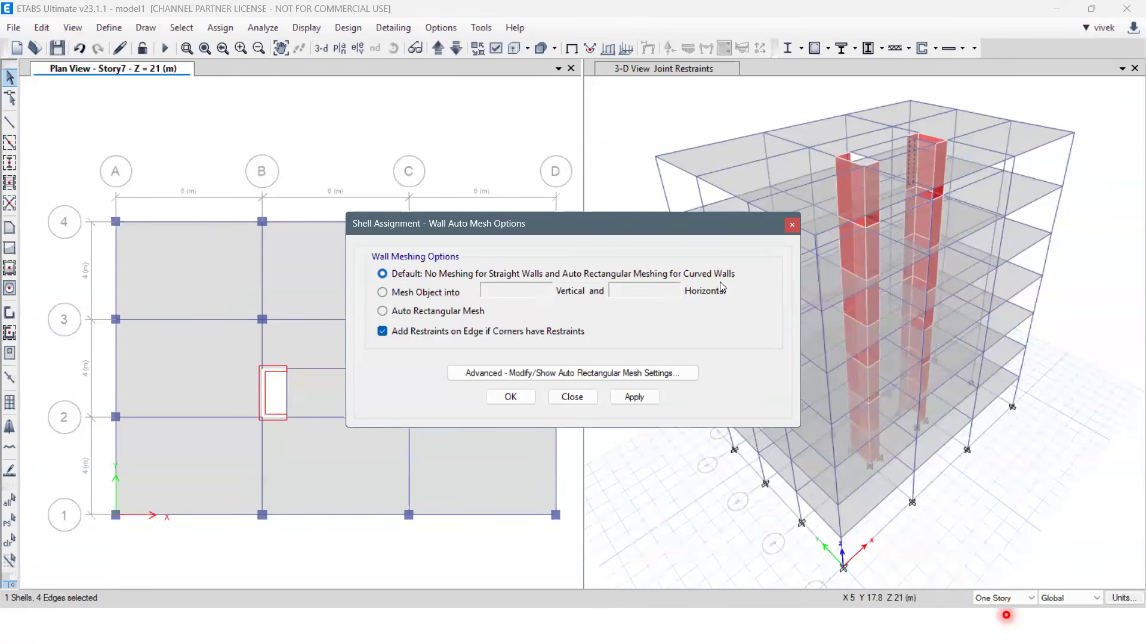
click(432, 294)
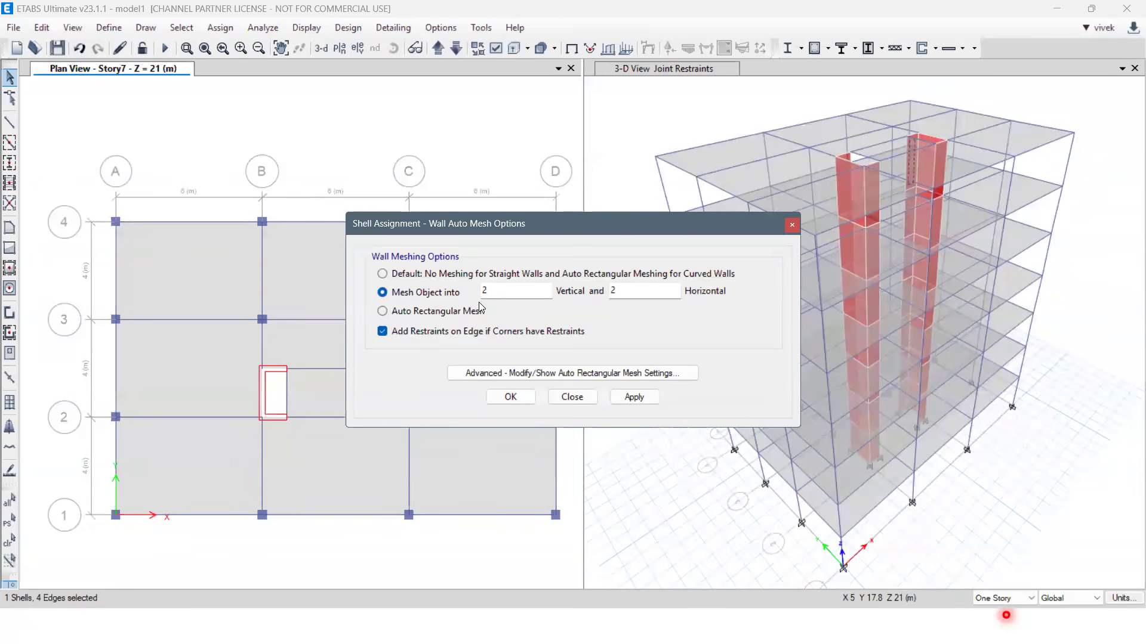
click(433, 318)
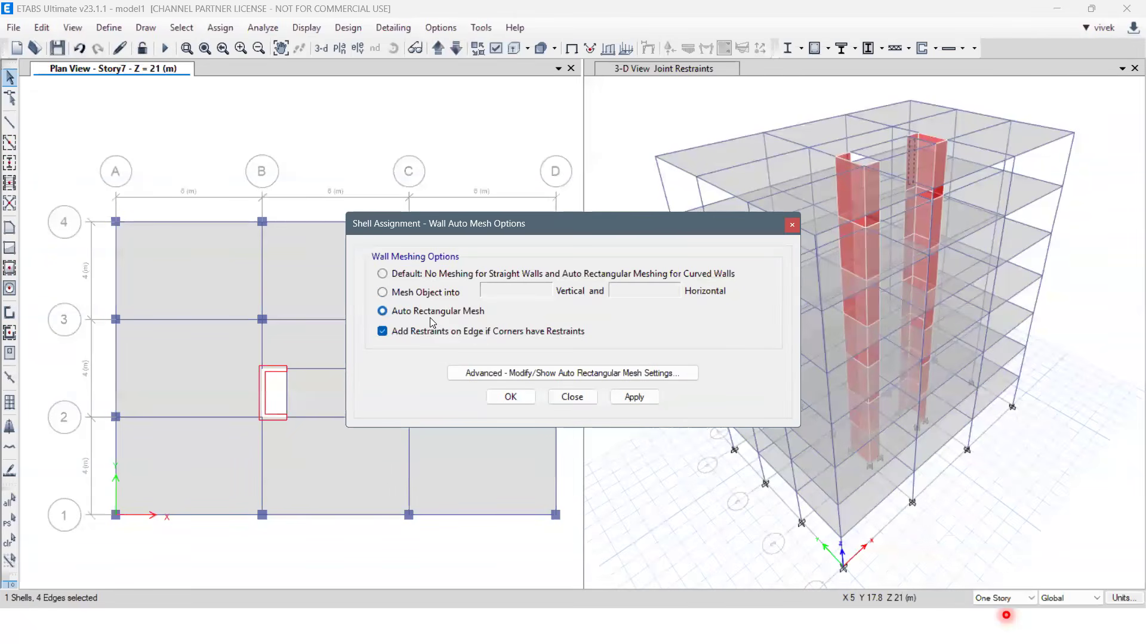
click(515, 376)
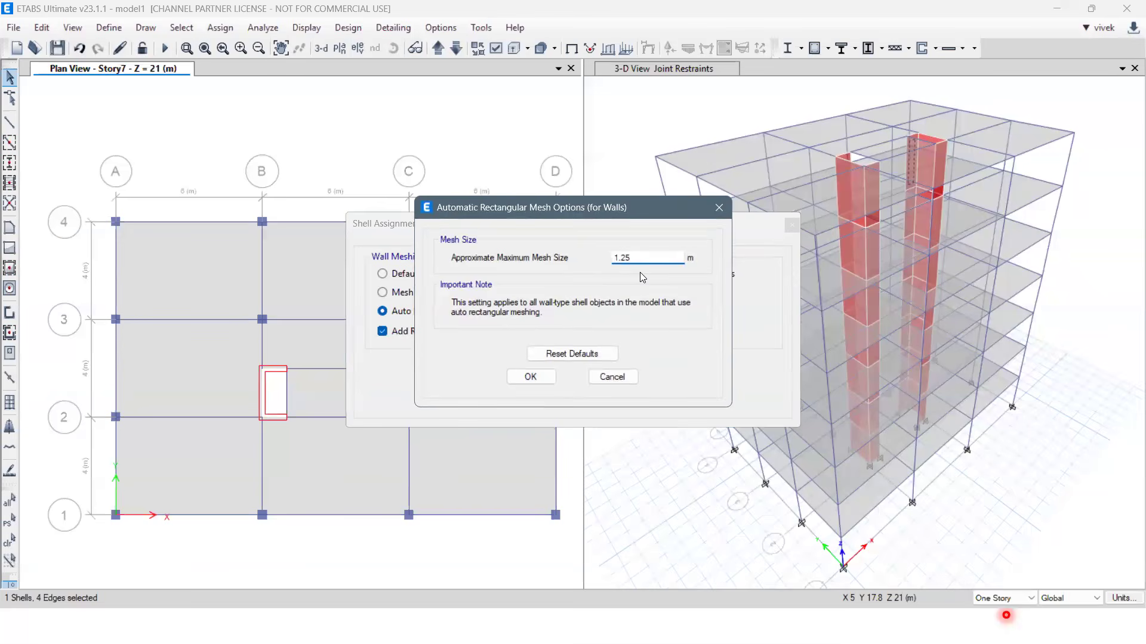
click(610, 379)
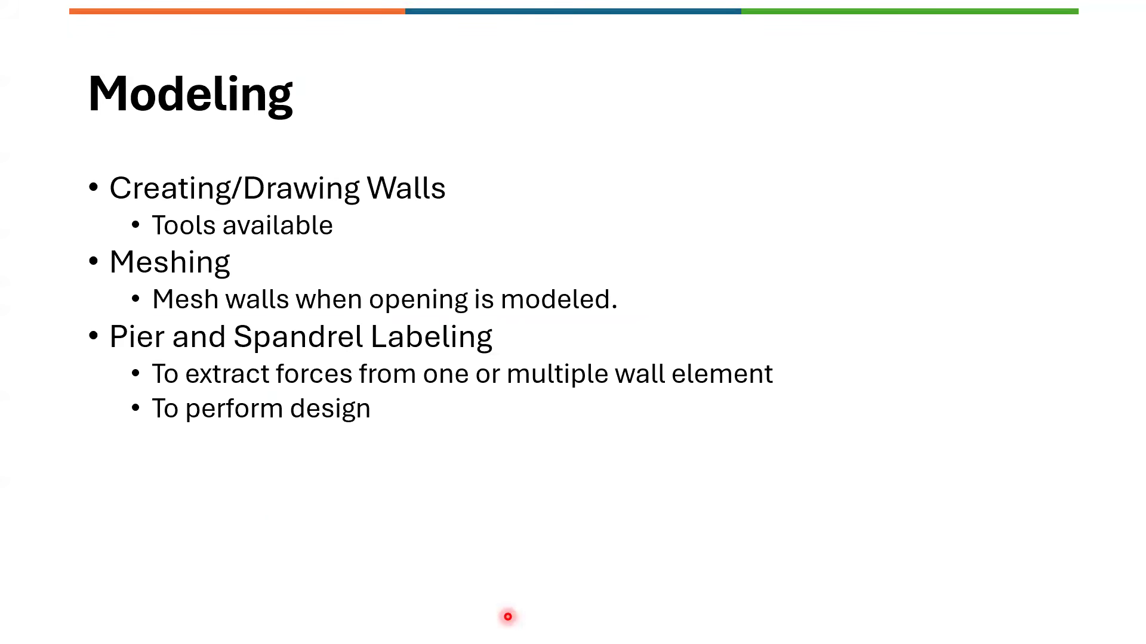
Switch from the slides back to ETABS and clear the wall selection.
key(alt+Tab)
key(alt+Tab)
key(alt+Tab)
key(alt+Tab)
key(alt+Tab)
key(alt+Tab)
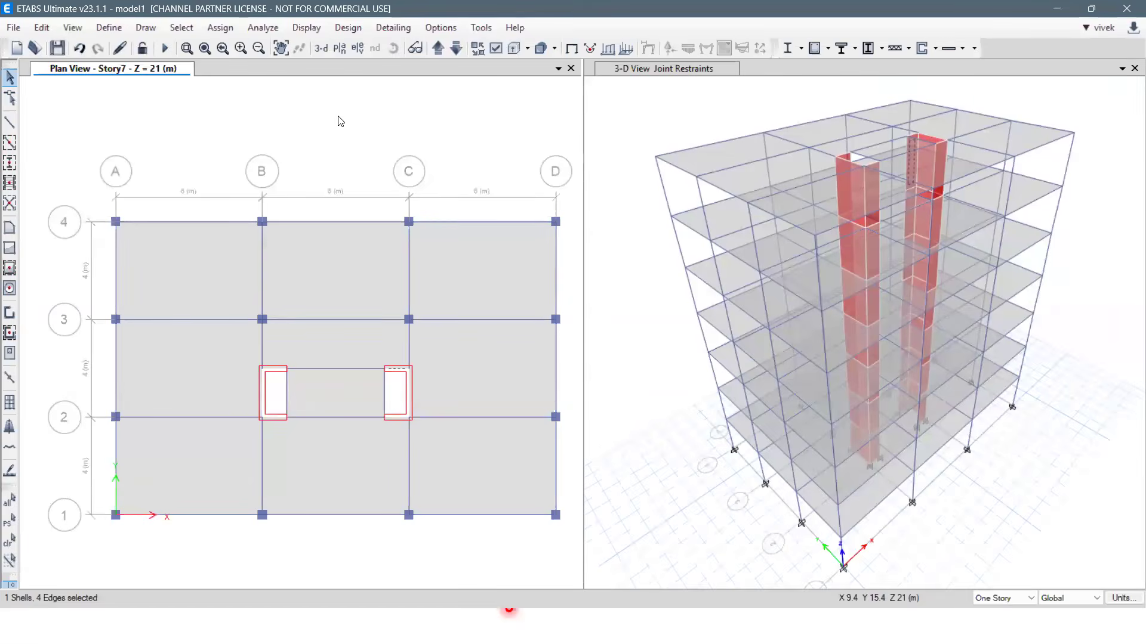
click(10, 541)
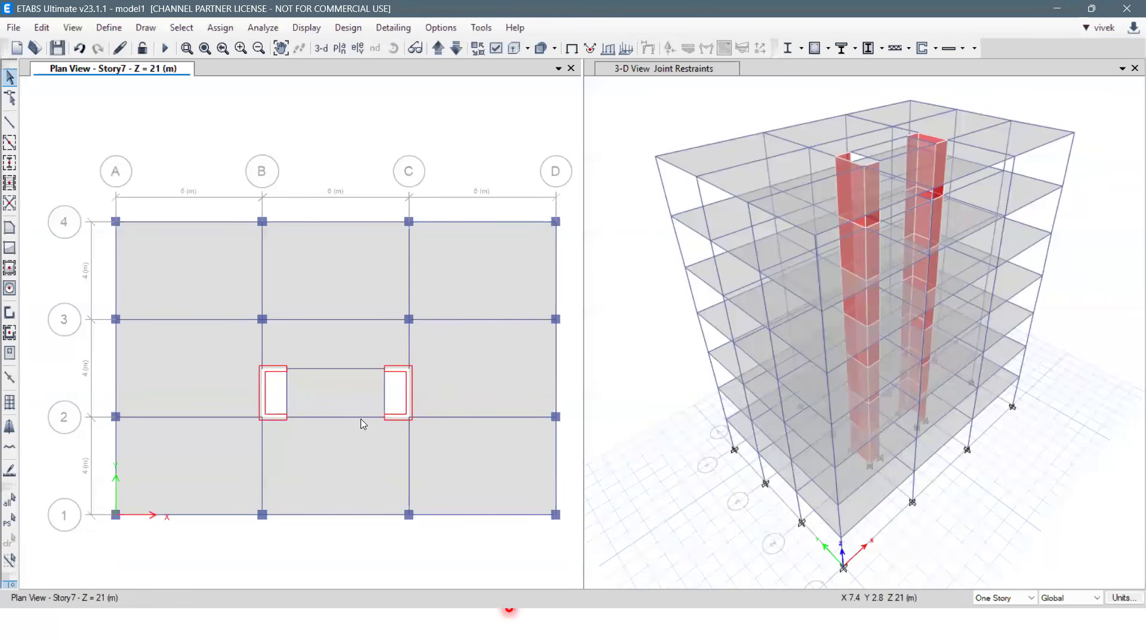
Check the pier assignment of the grid C core's flange wall nearest grid line 3.
scroll(400, 406, up, 3)
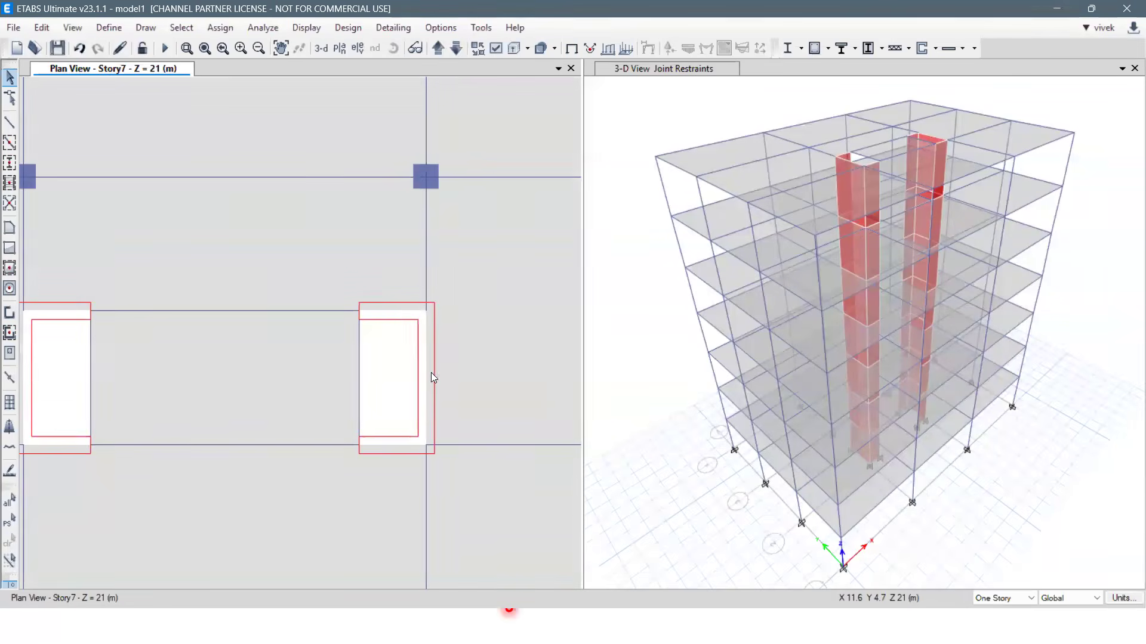
right_click(392, 315)
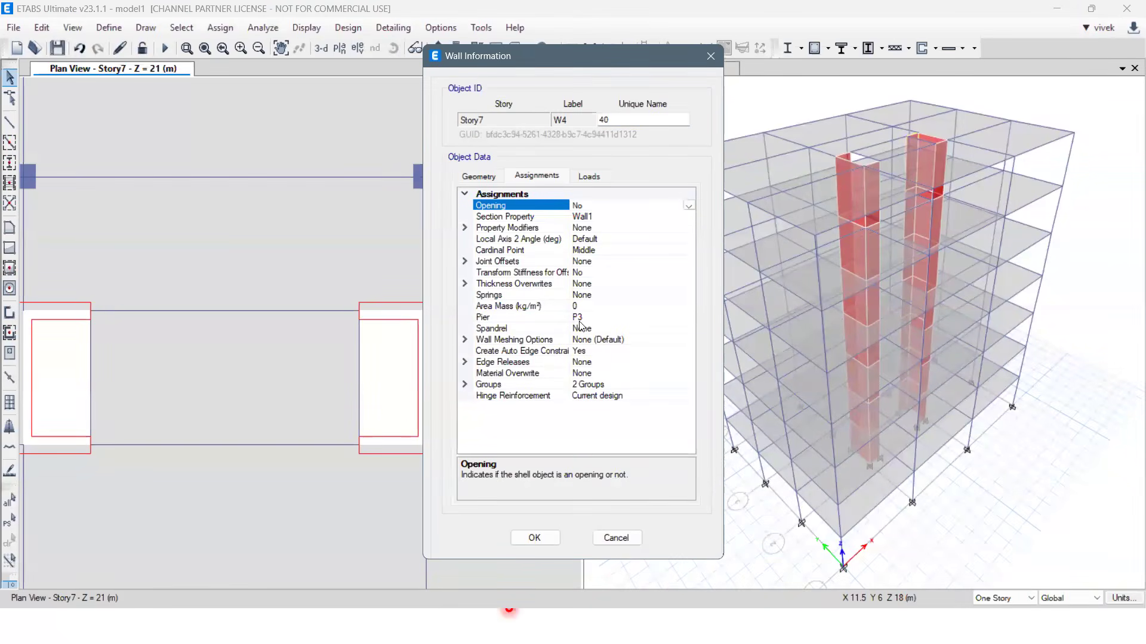
click(616, 538)
scroll(425, 321, down, 3)
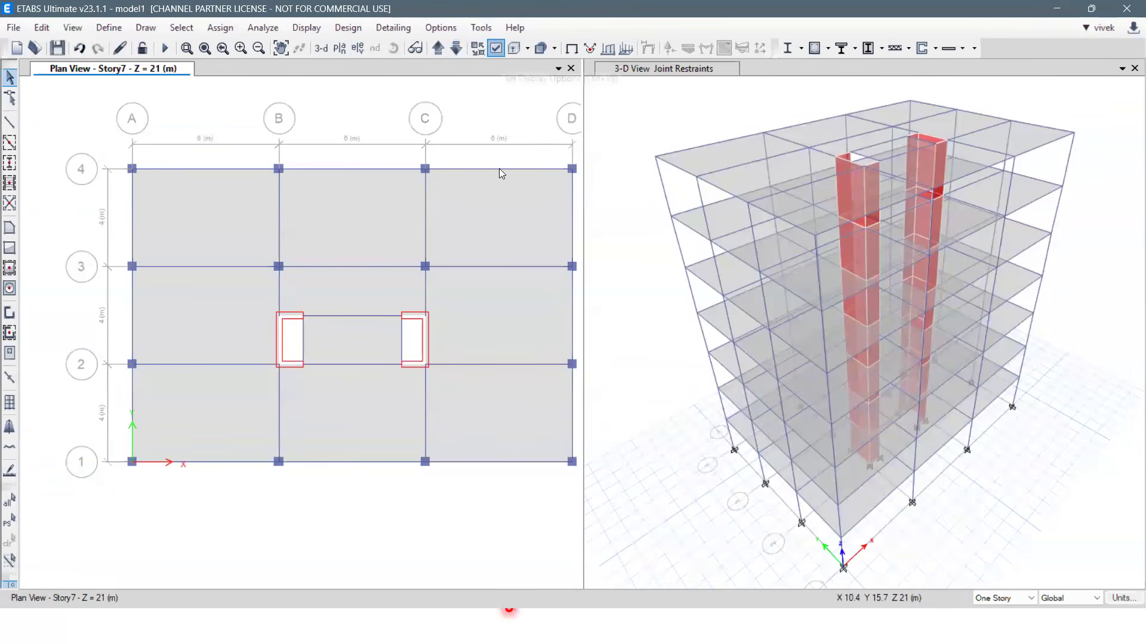
Display pier labels on the walls in the Story7 plan view.
click(497, 47)
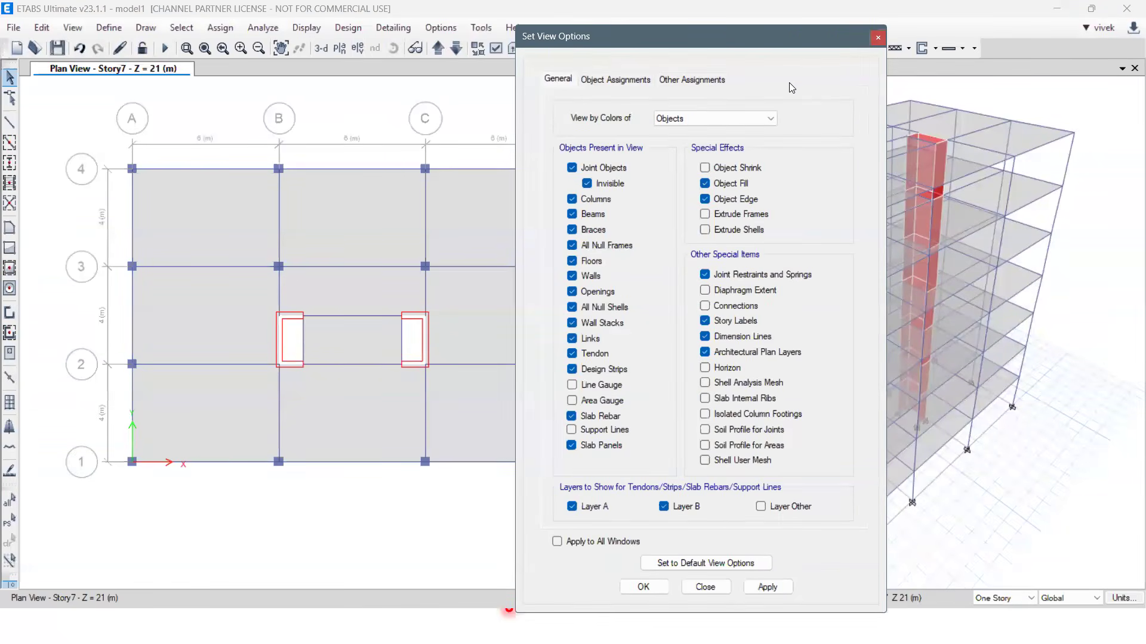
click(697, 80)
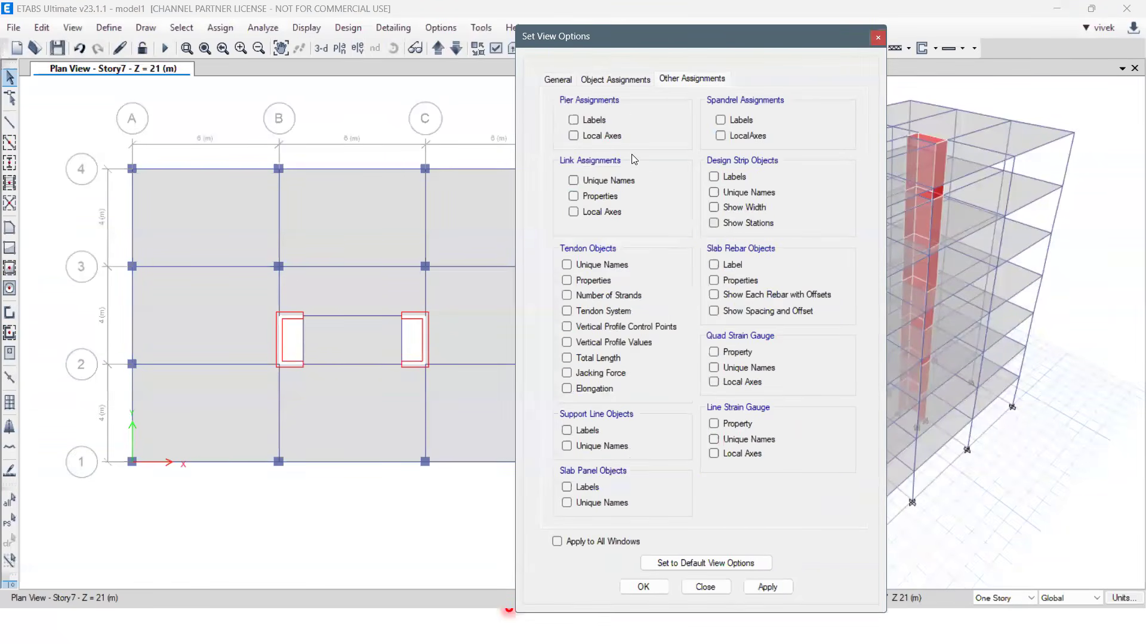
click(573, 120)
click(765, 587)
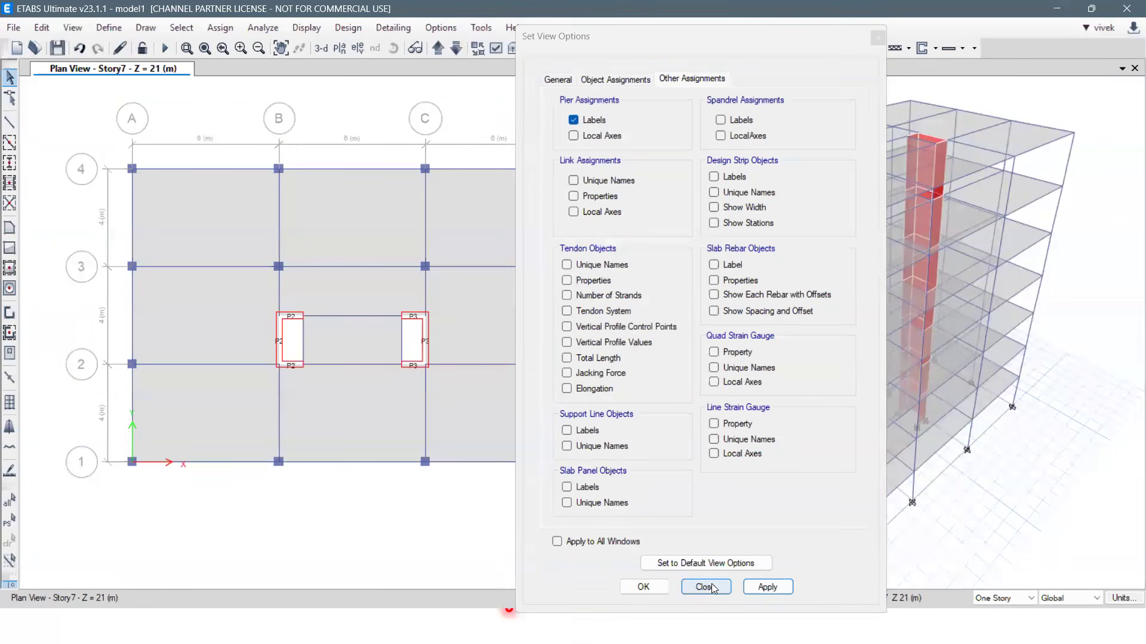
click(705, 588)
scroll(350, 381, up, 3)
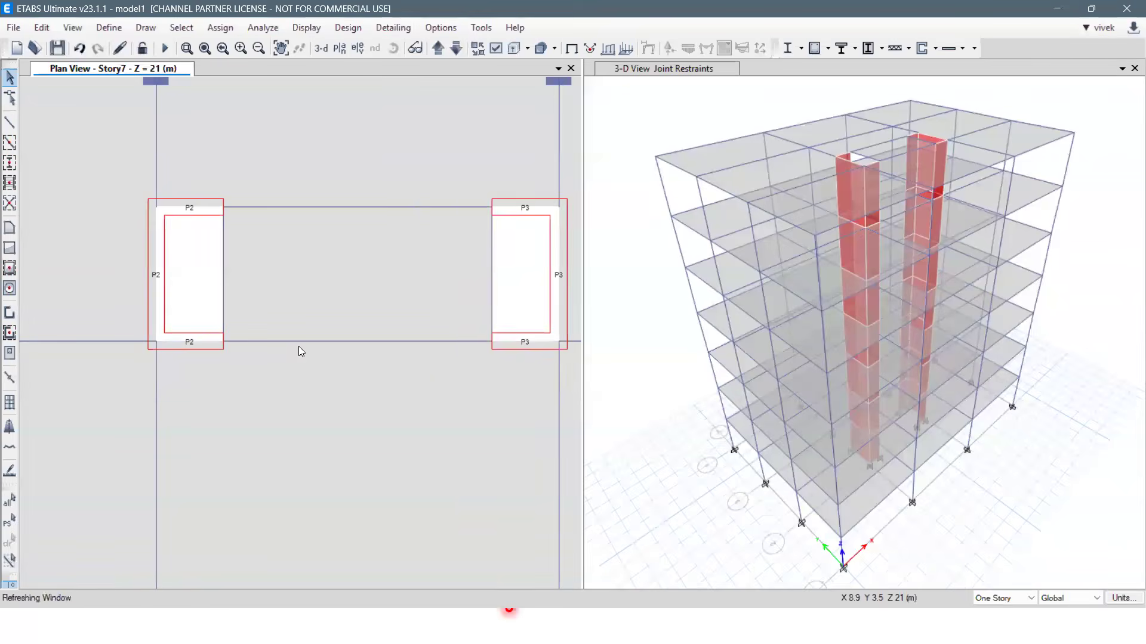
Set both the maximum and minimum graphic font sizes to 10 points.
click(440, 28)
click(498, 143)
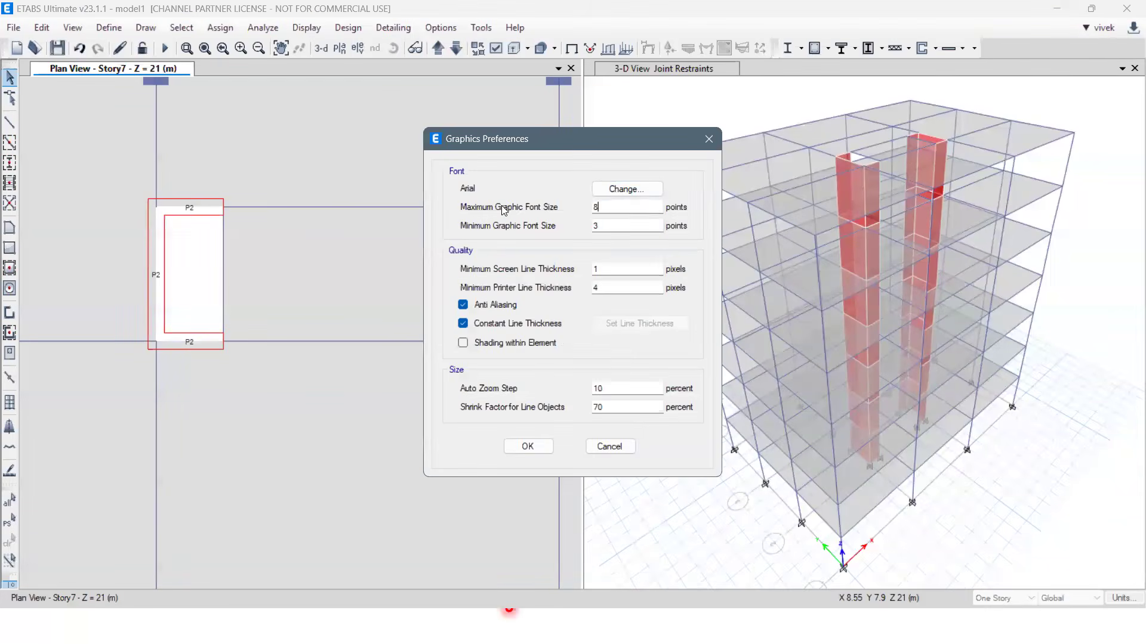
text(10)
key(Tab)
text(10)
key(Return)
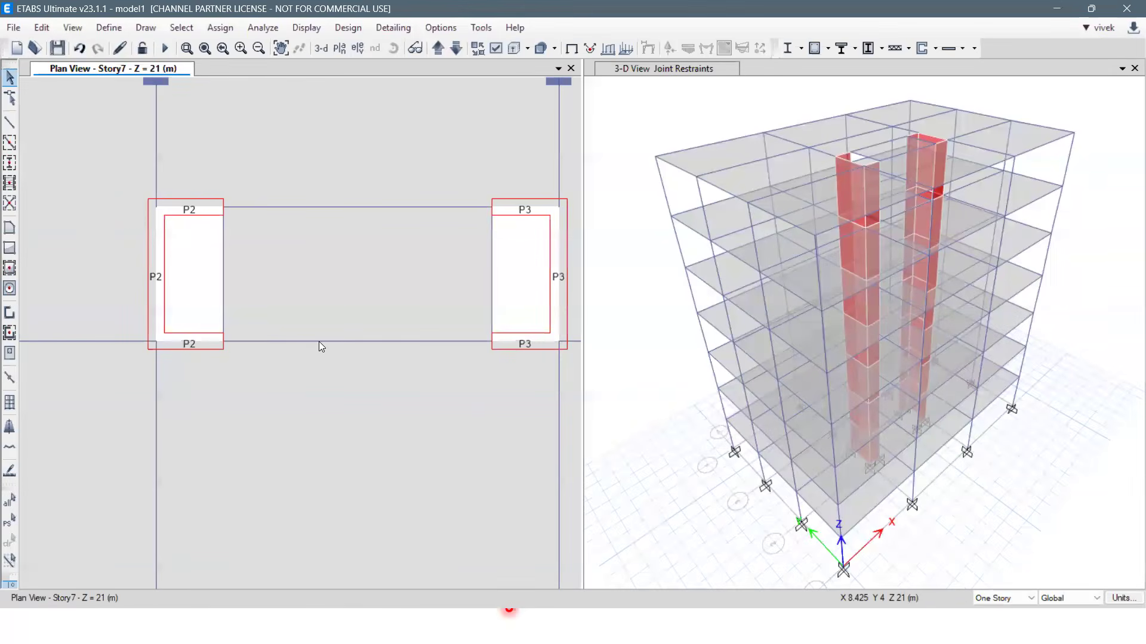
middle_drag(295, 324, 240, 356)
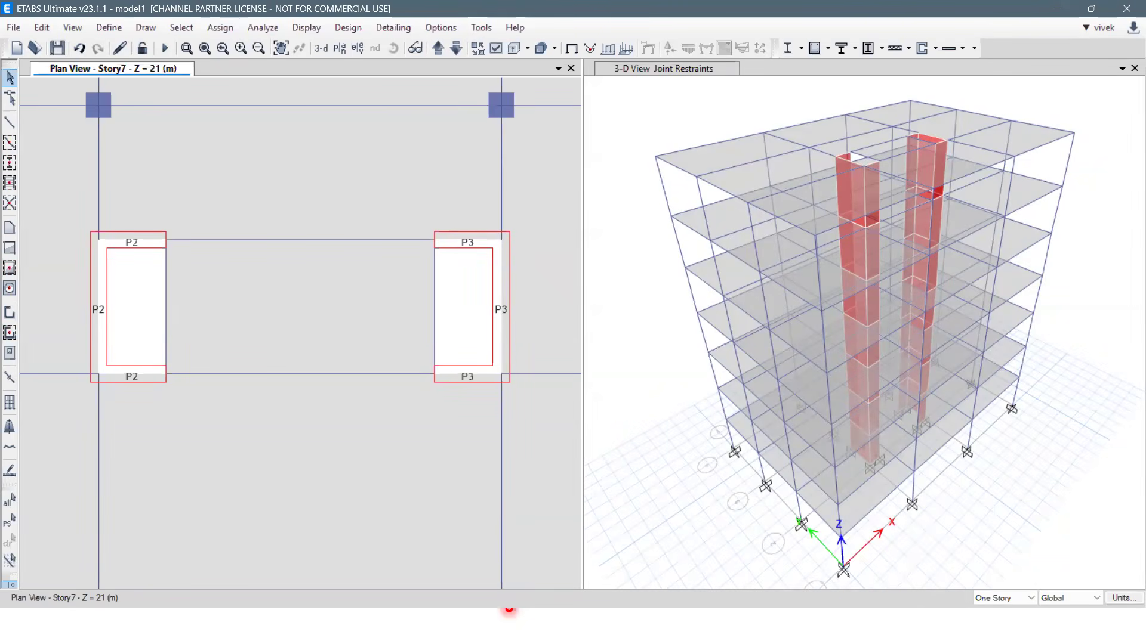
Select the grid C core's flange wall nearest grid line 3 on all stories and start a pier label assignment.
click(1004, 598)
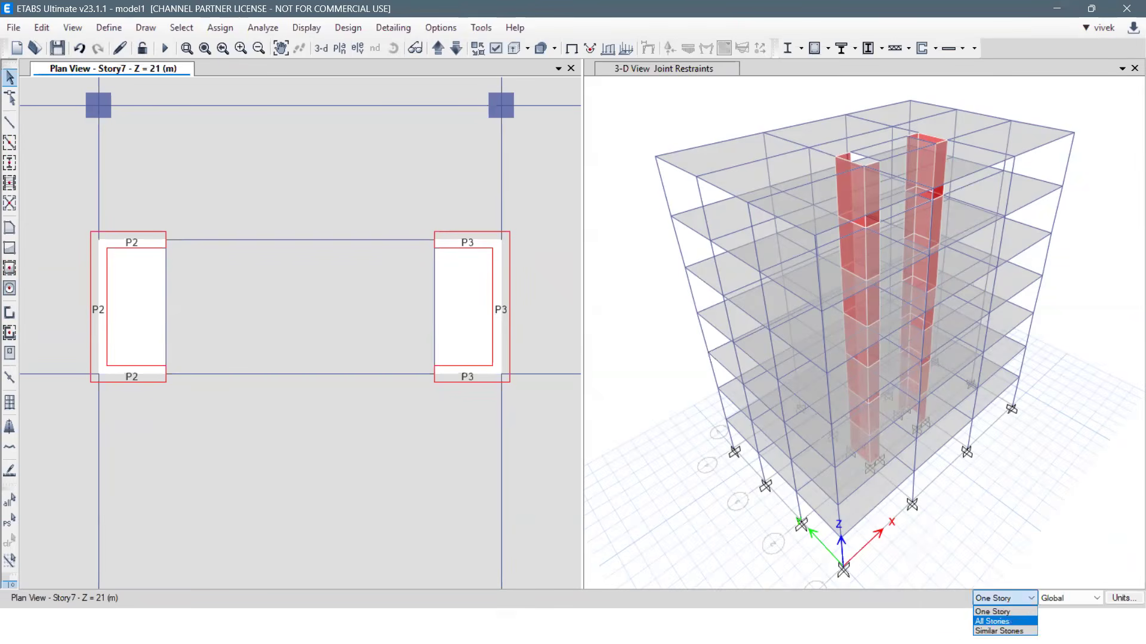
click(992, 621)
click(473, 245)
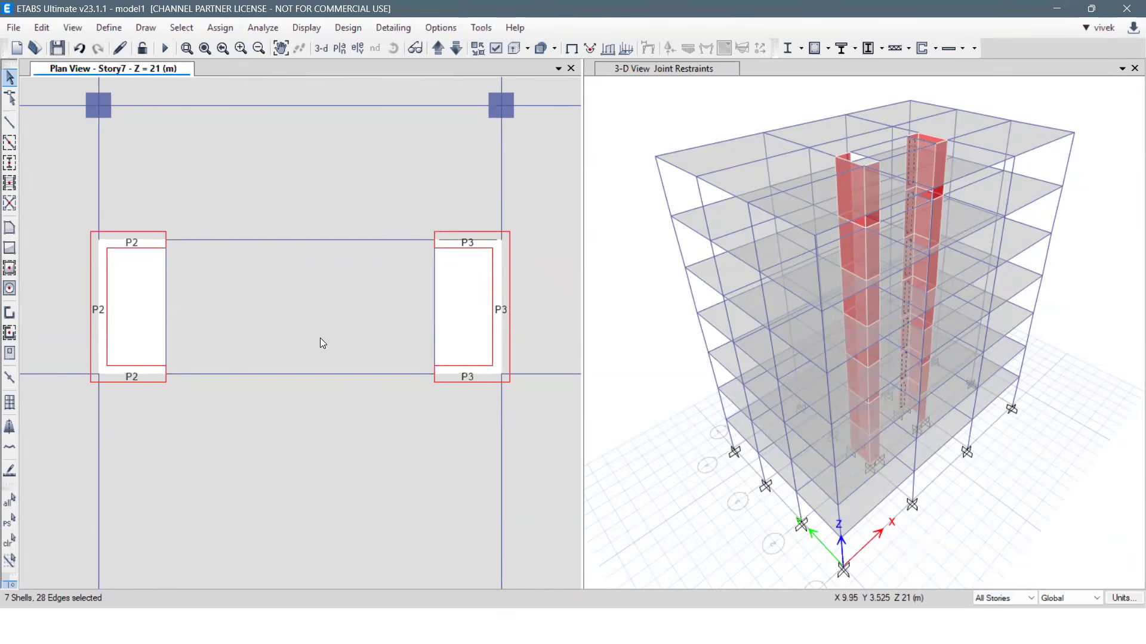
click(227, 33)
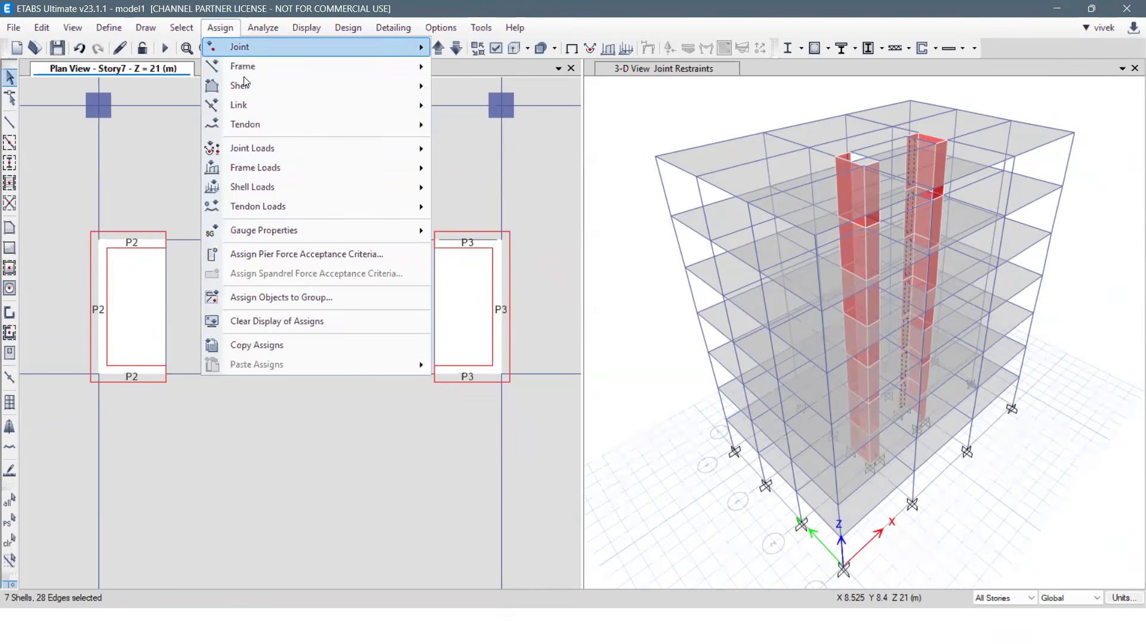
mouse_move(247, 87)
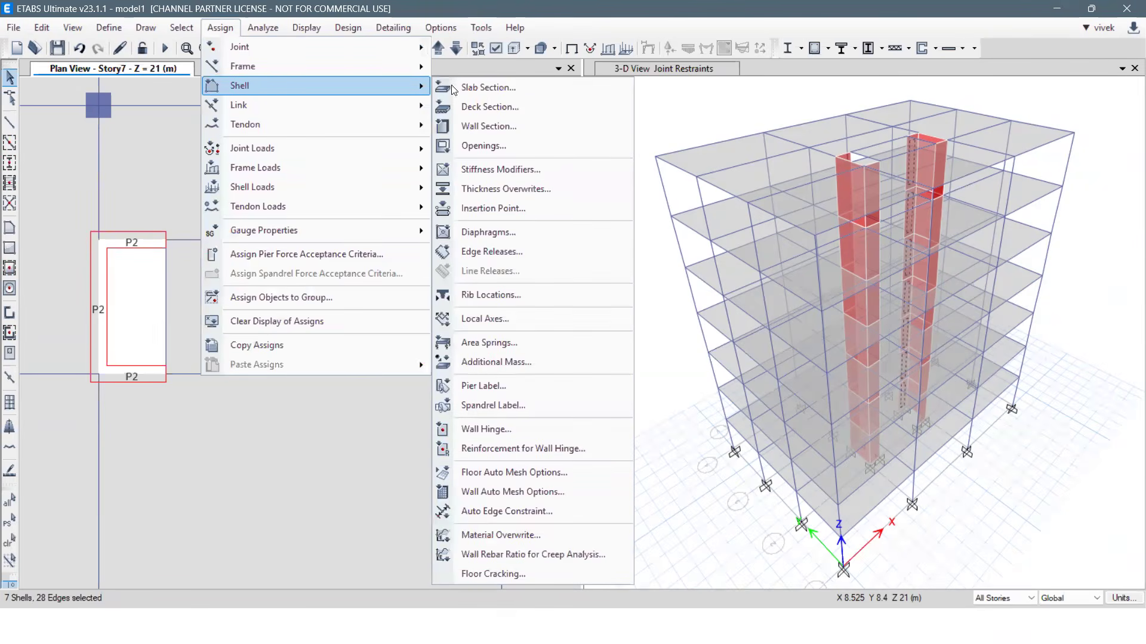
click(505, 385)
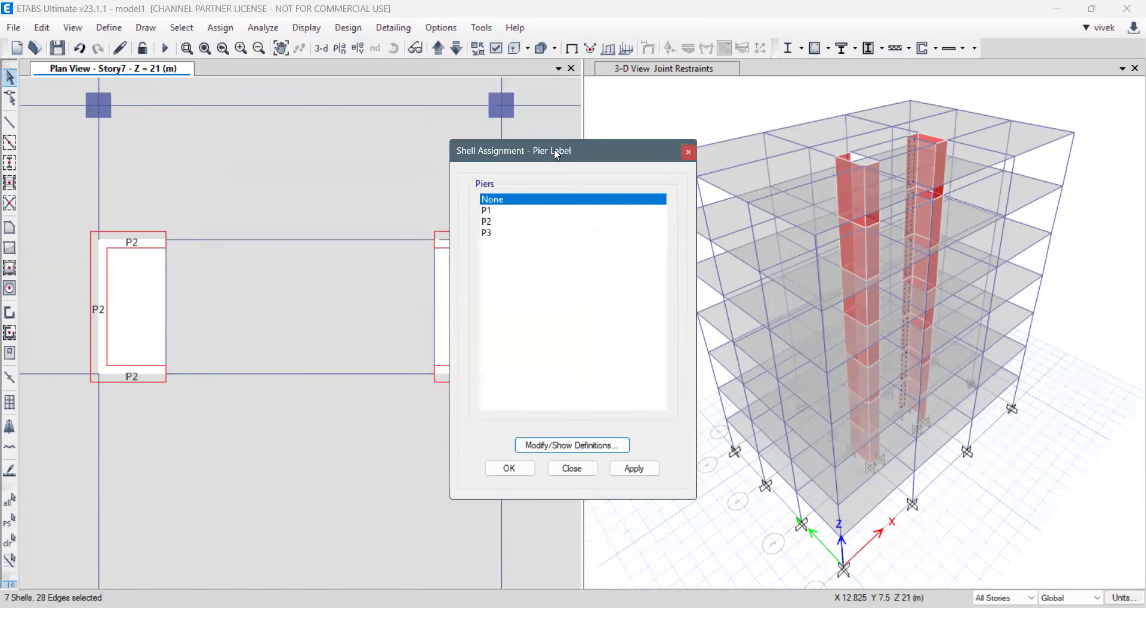
drag(635, 151, 767, 154)
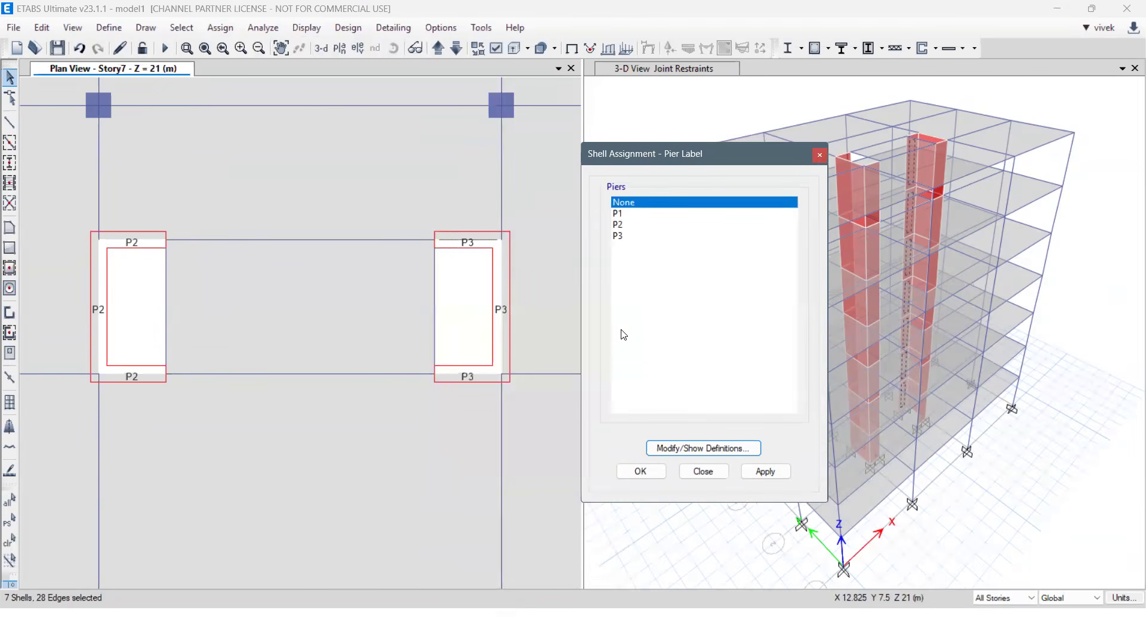
Define two new pier labels, P3A and P3B.
click(700, 448)
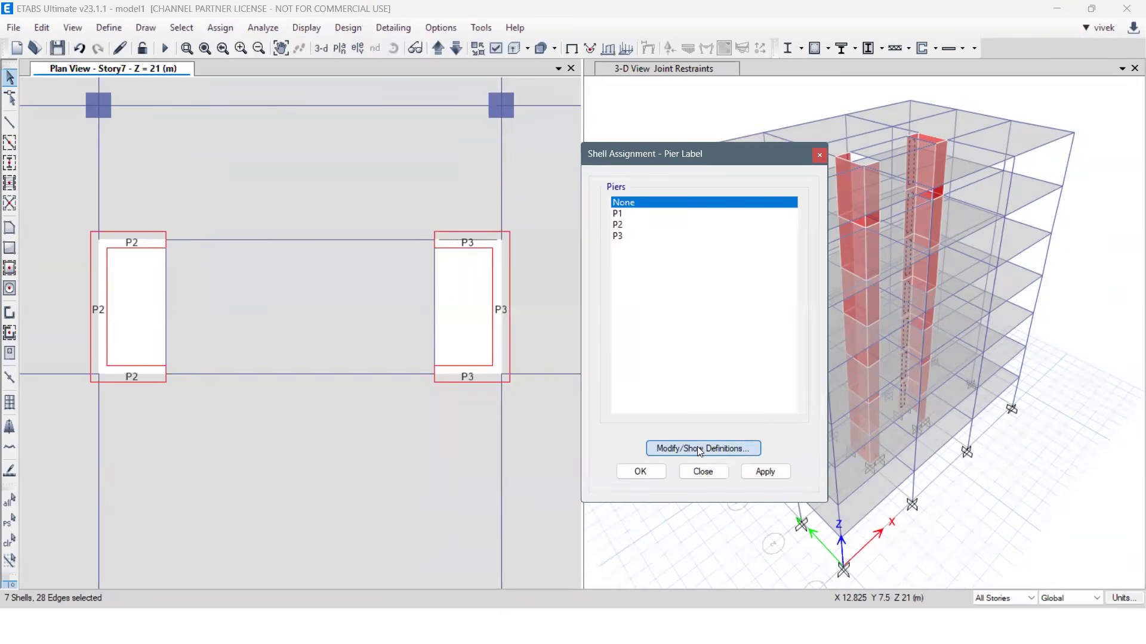
drag(526, 201, 736, 273)
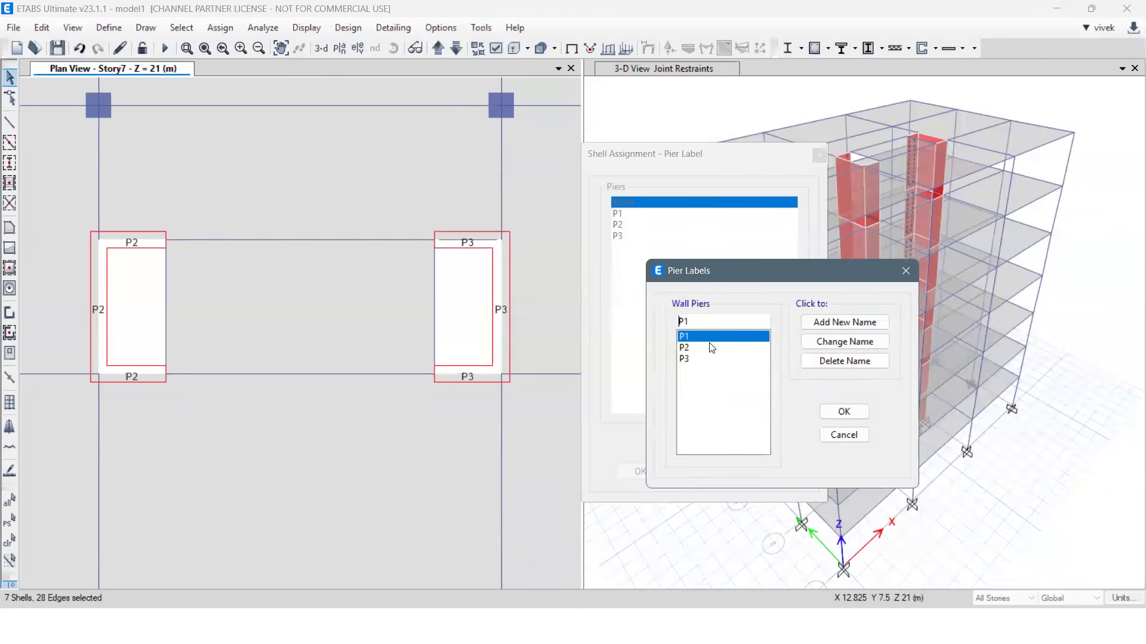
click(696, 360)
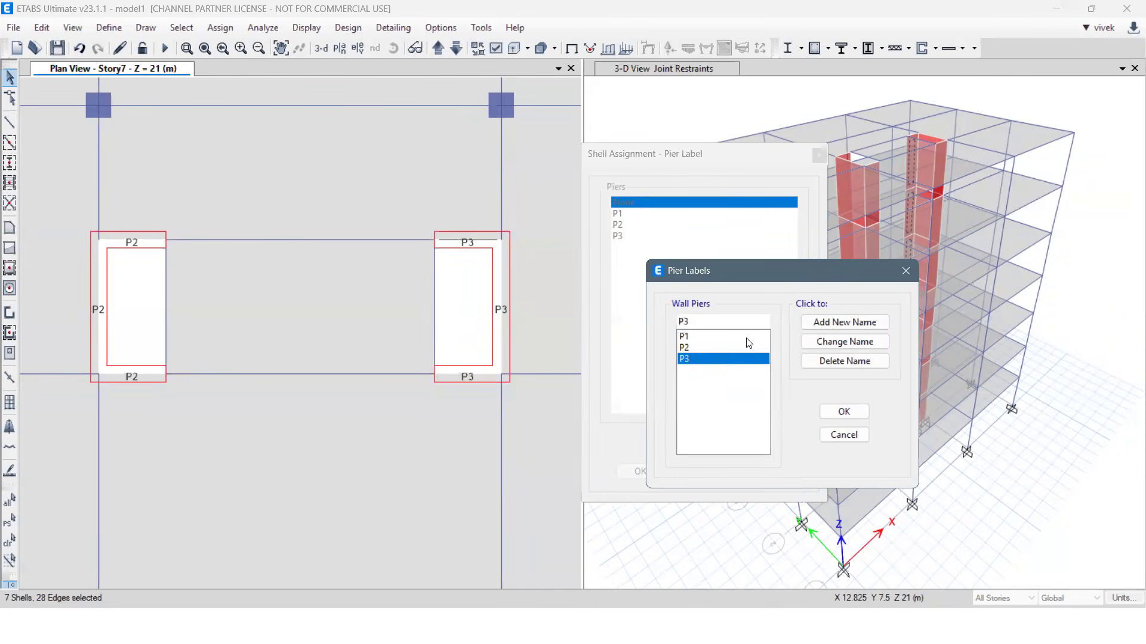
text(A)
click(812, 325)
click(716, 325)
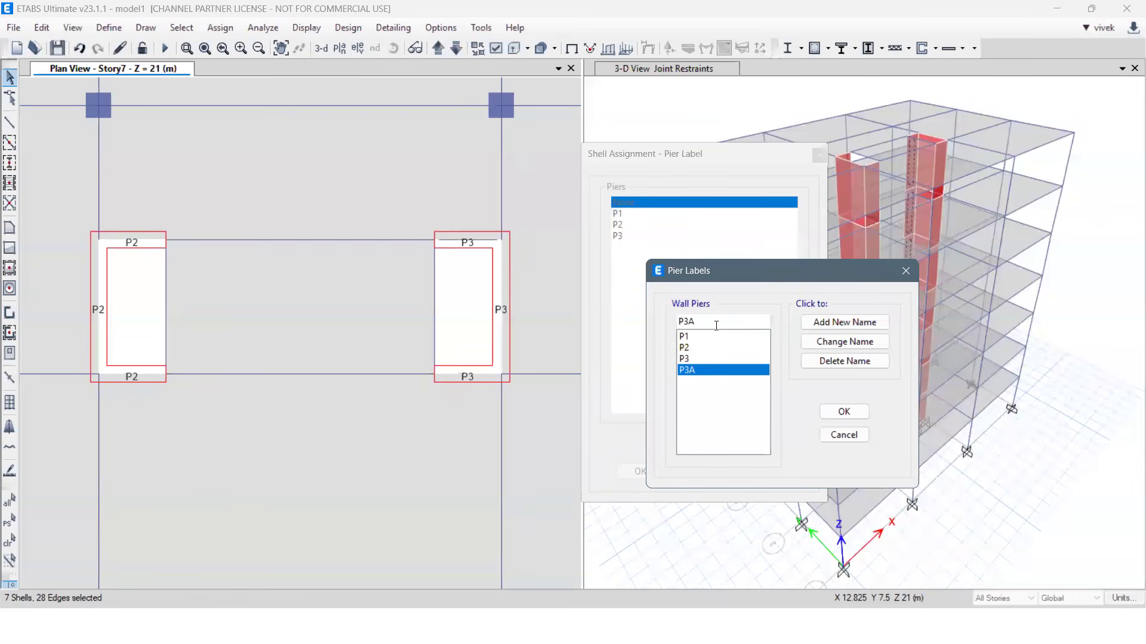
key(BackSpace)
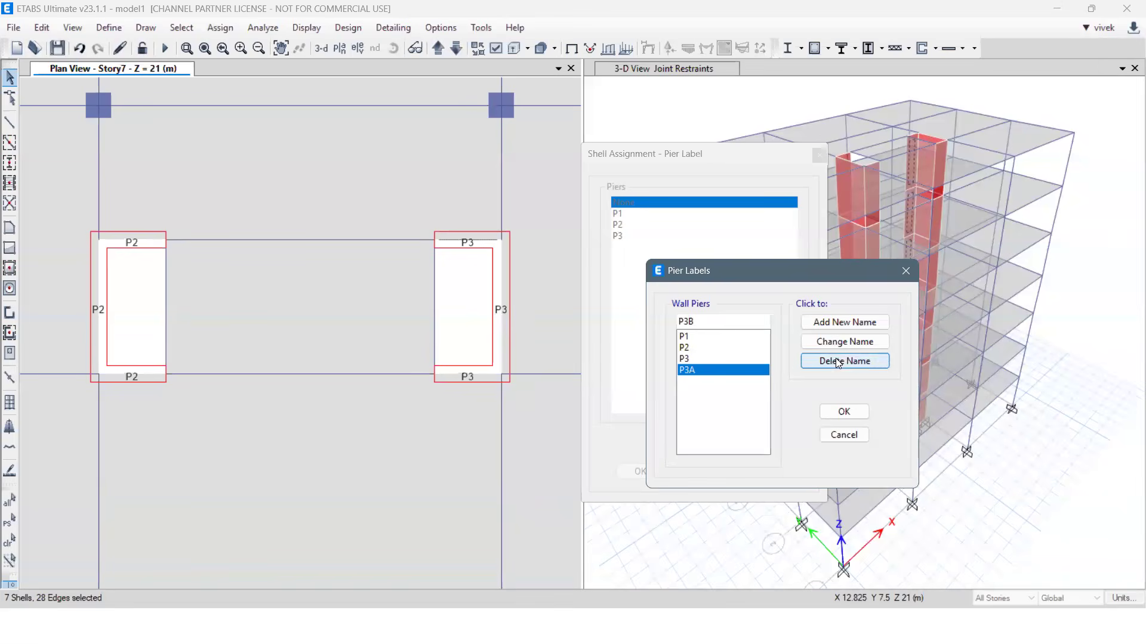
click(825, 322)
click(844, 412)
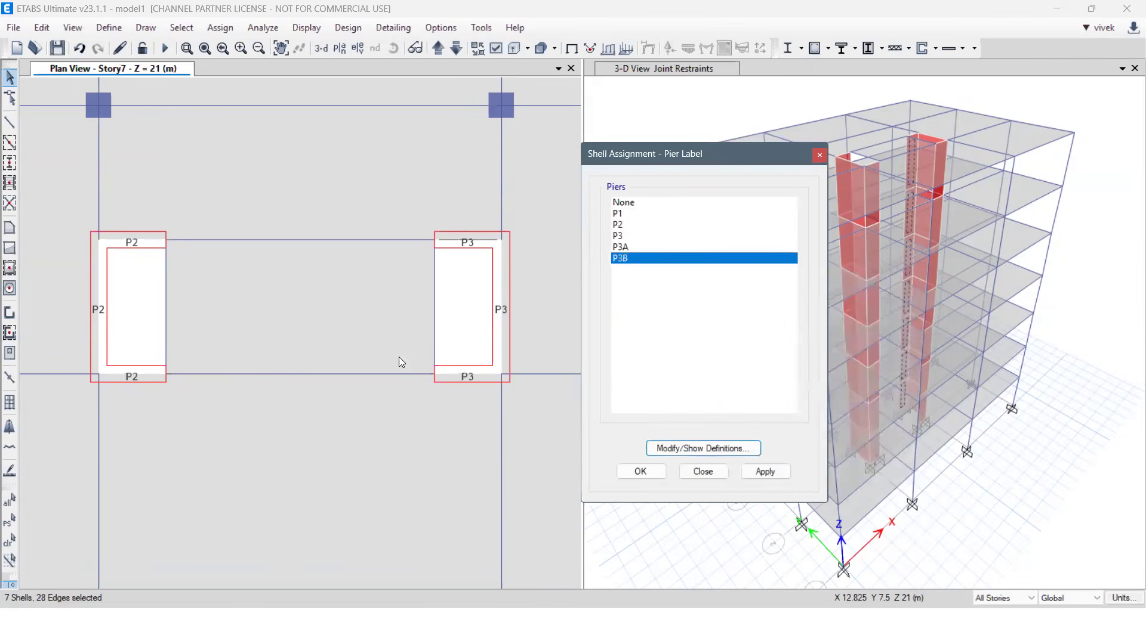
Assign pier label P3A to the selected flange wall and P3B to the core's flange on grid line 2, and save the model.
click(640, 248)
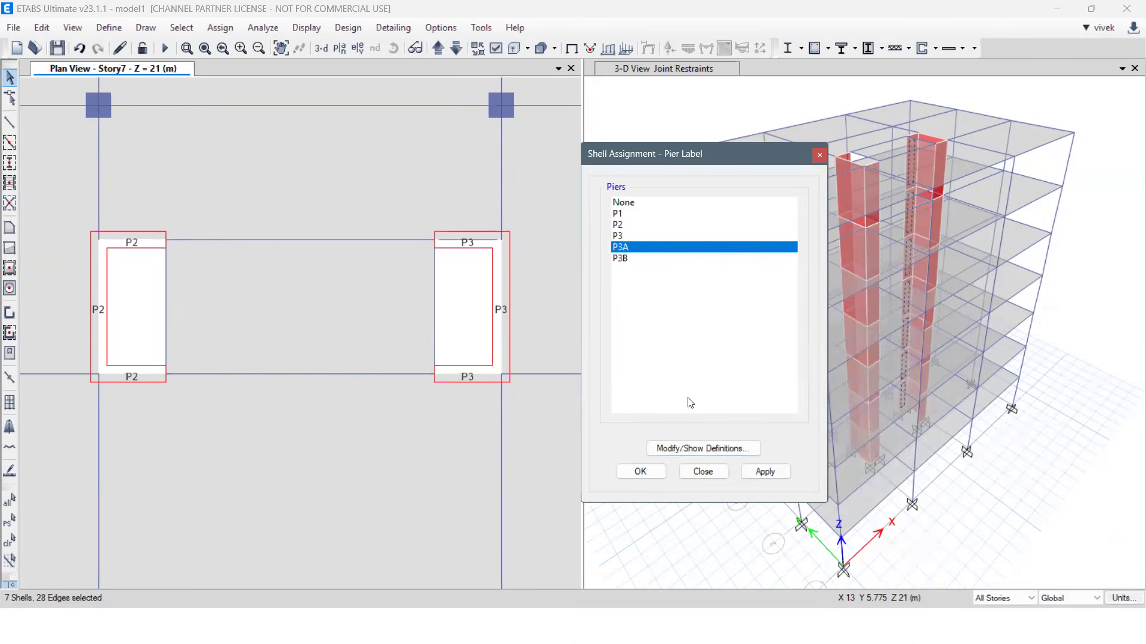
click(762, 472)
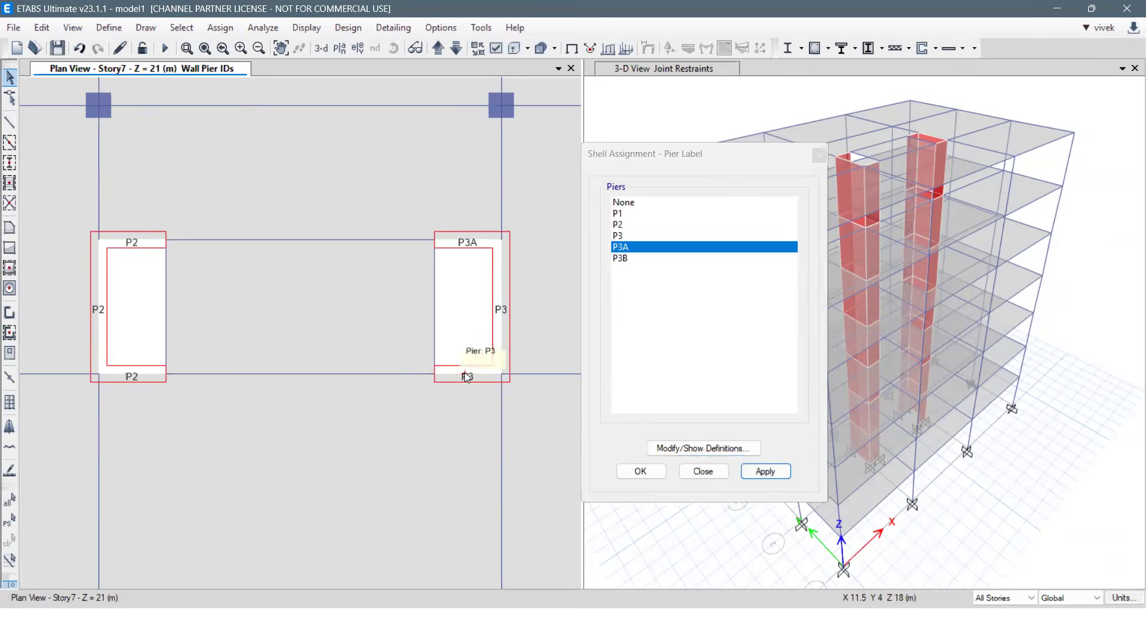
click(650, 259)
click(765, 471)
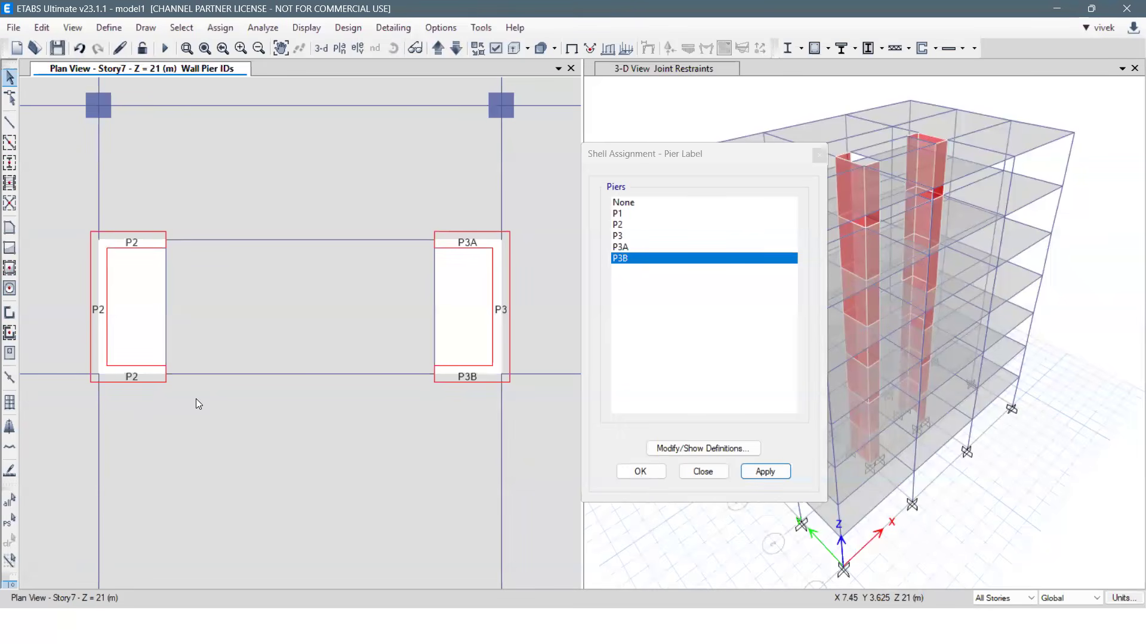
click(719, 472)
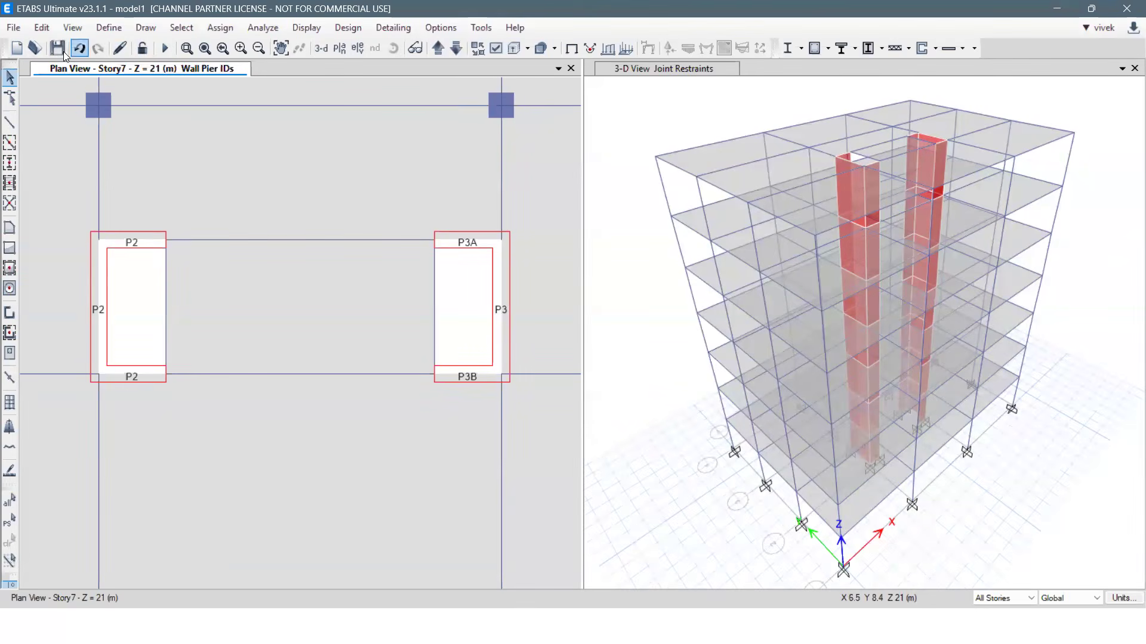
click(57, 51)
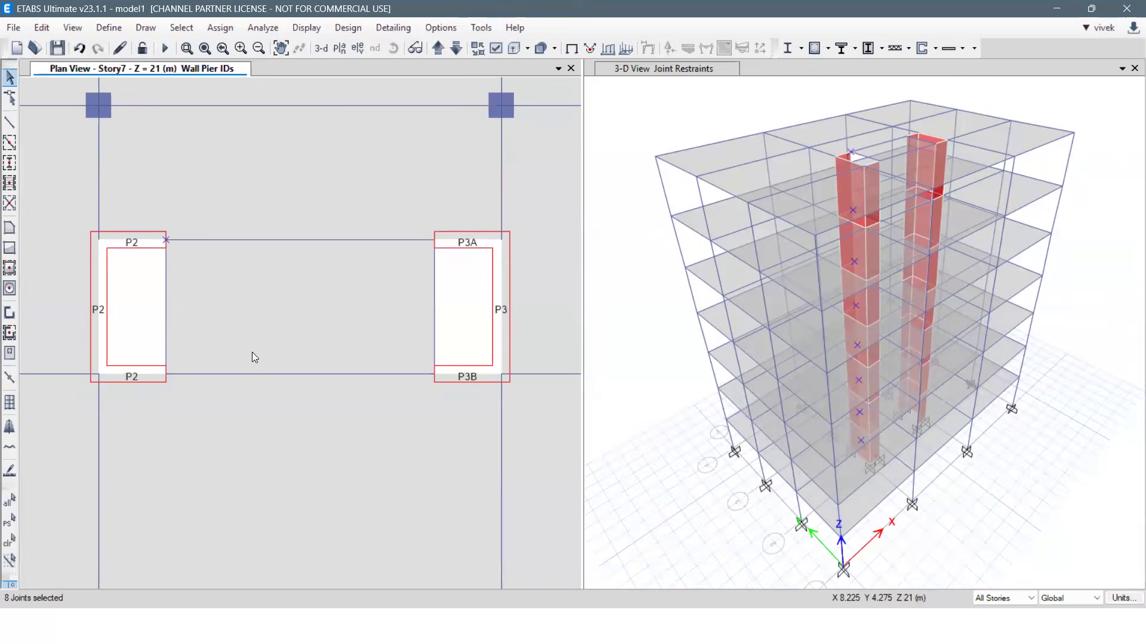
Add a grid line parallel to Y through the selected joints at the open end of the grid B core.
click(52, 29)
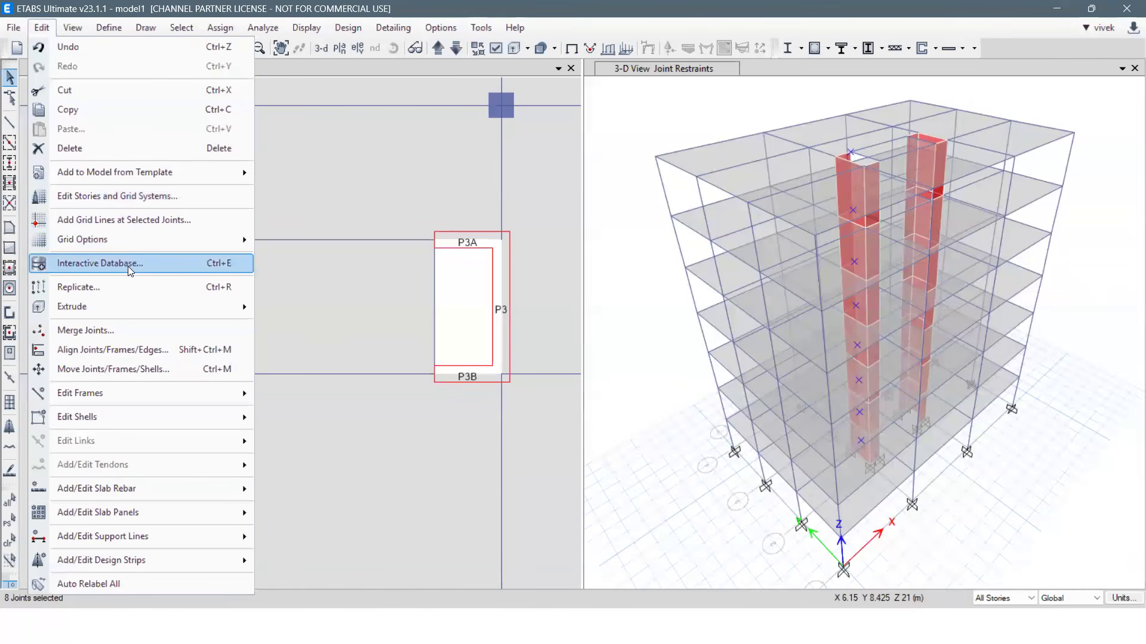
click(164, 220)
click(508, 327)
click(506, 308)
click(634, 404)
click(570, 404)
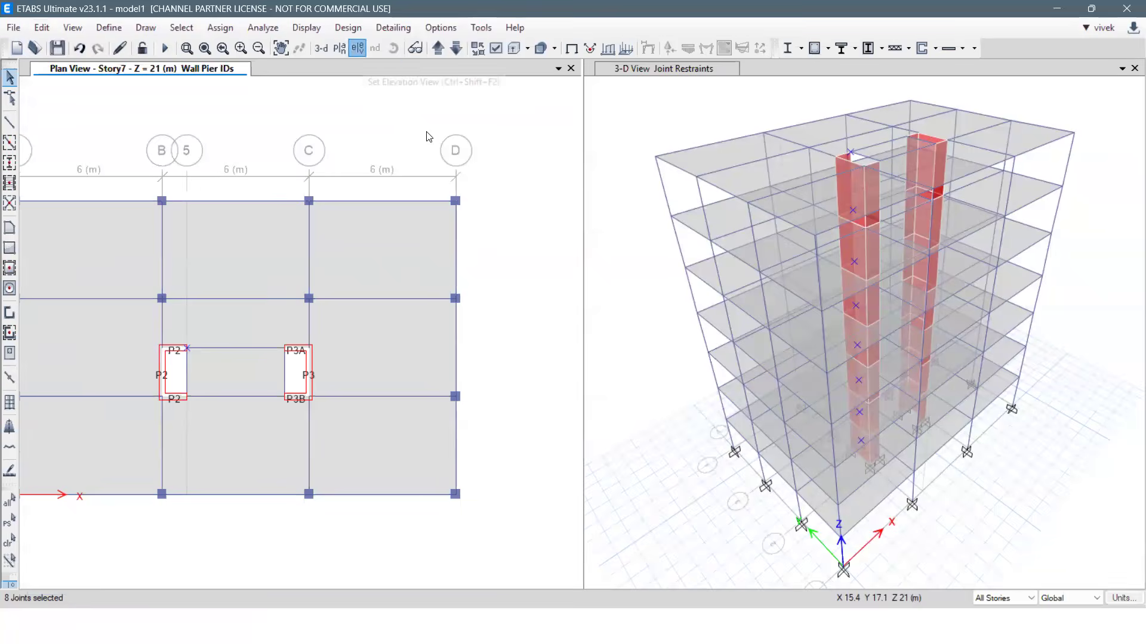
Display the elevation along grid line 5 and clear the joint selection.
click(363, 51)
click(447, 252)
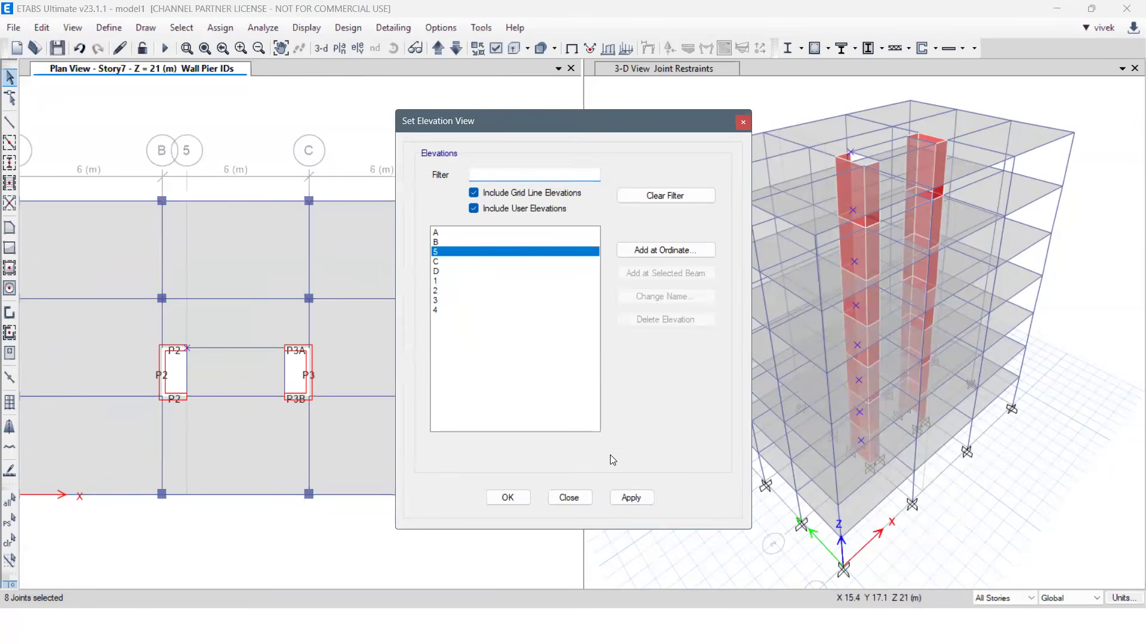
click(631, 498)
click(569, 497)
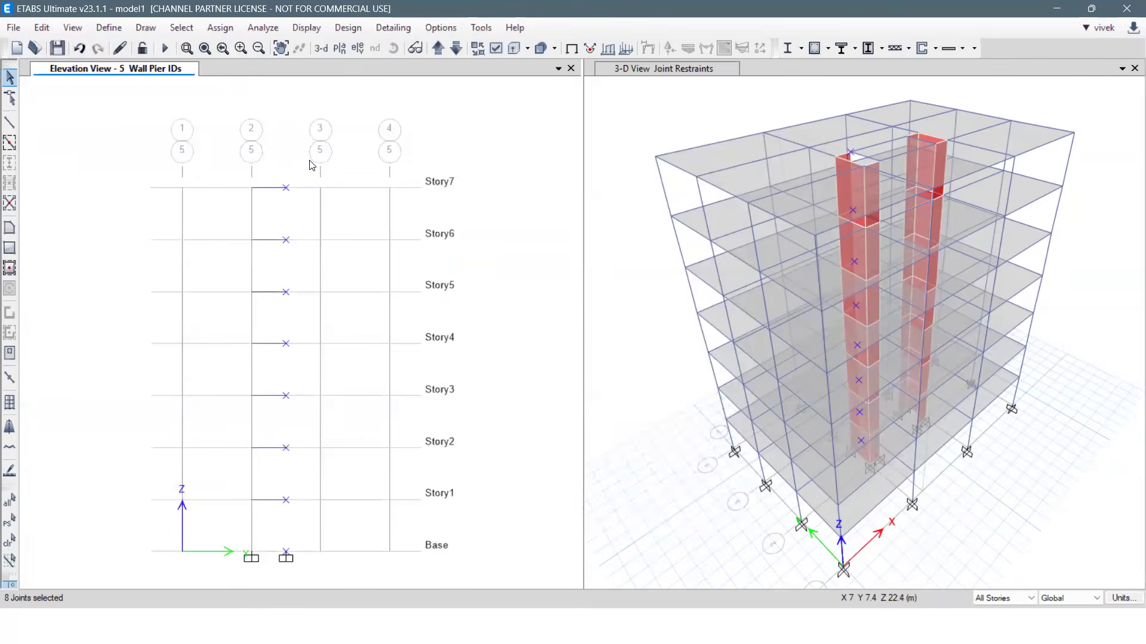
click(10, 543)
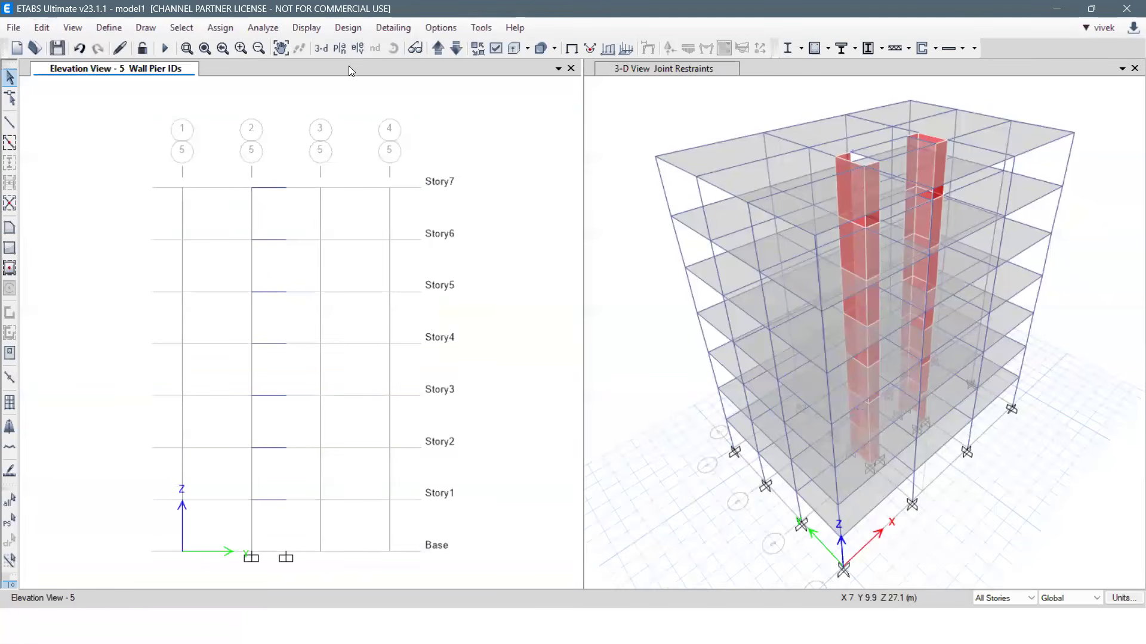
In the Story7 plan, draw a 2 m Wall1 pier wall along grid line 5 to close the grid B core on all stories.
click(341, 52)
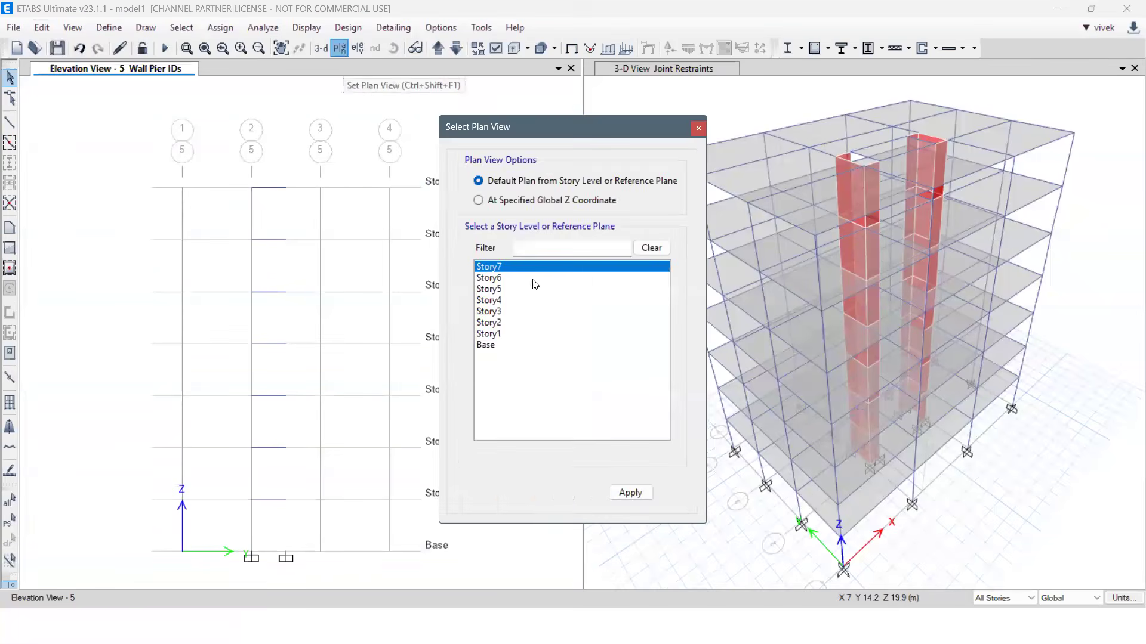
click(632, 492)
click(568, 492)
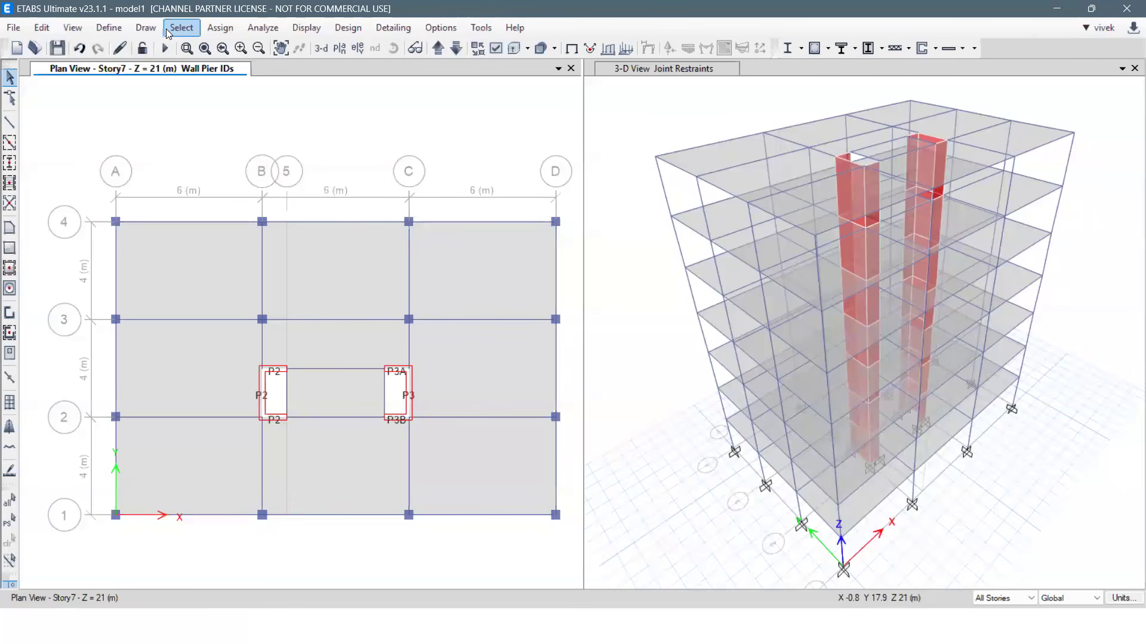
click(147, 28)
mouse_move(192, 129)
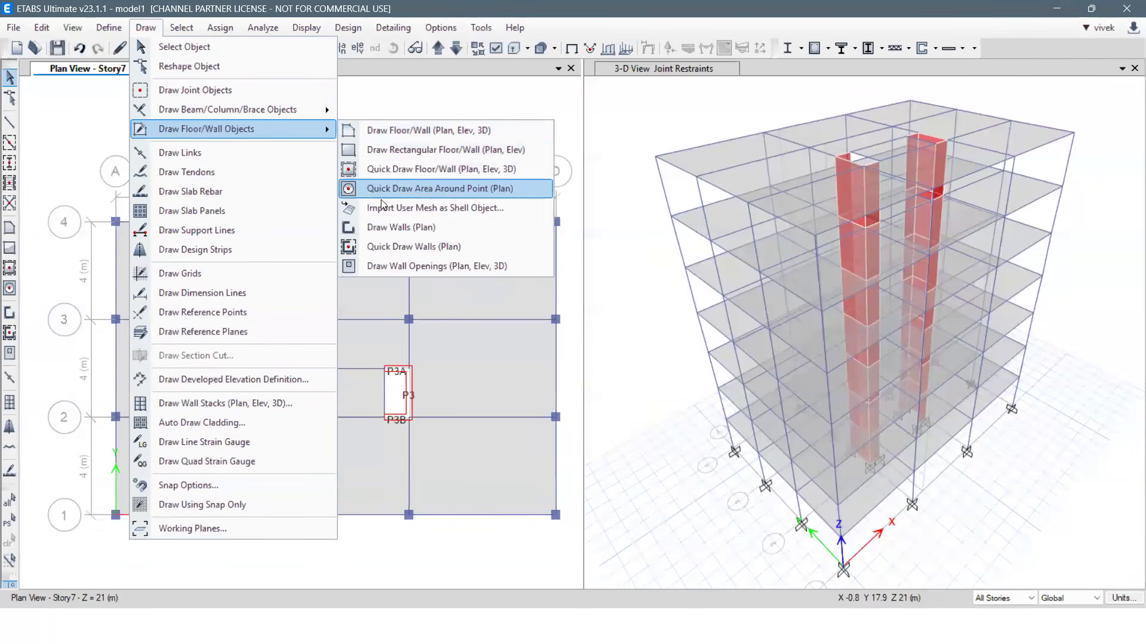
click(385, 229)
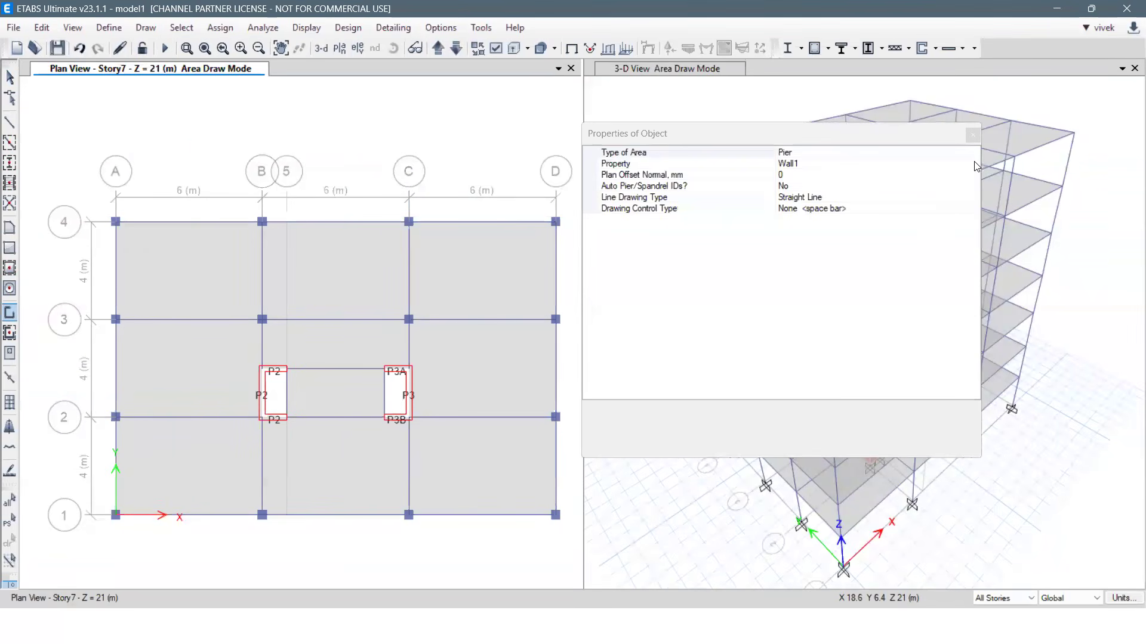
click(287, 418)
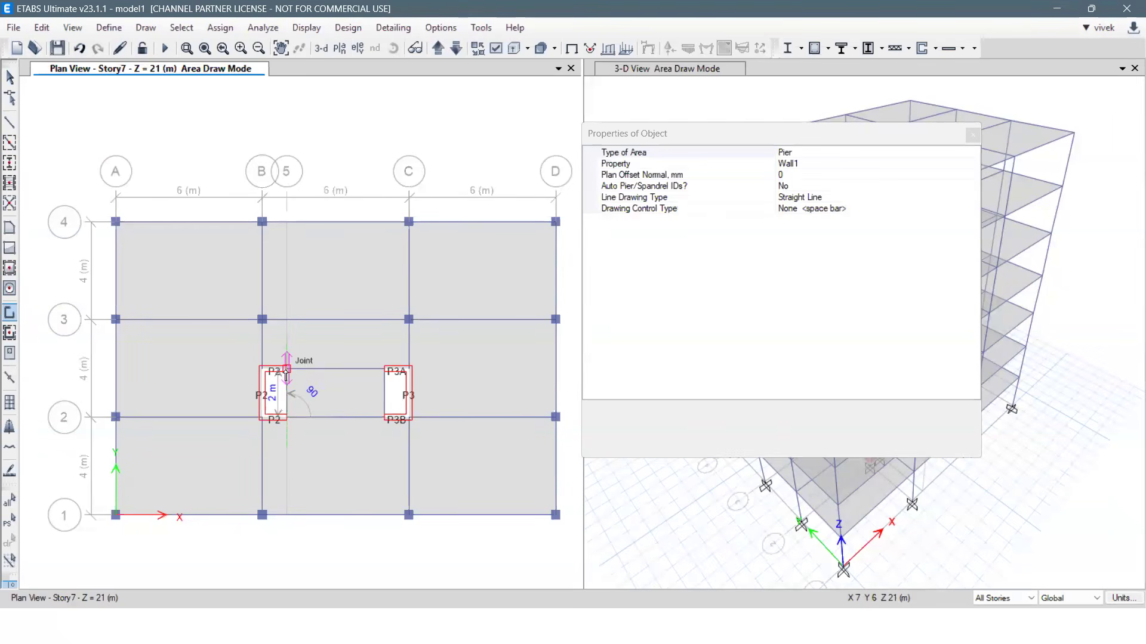
click(287, 371)
right_click(365, 184)
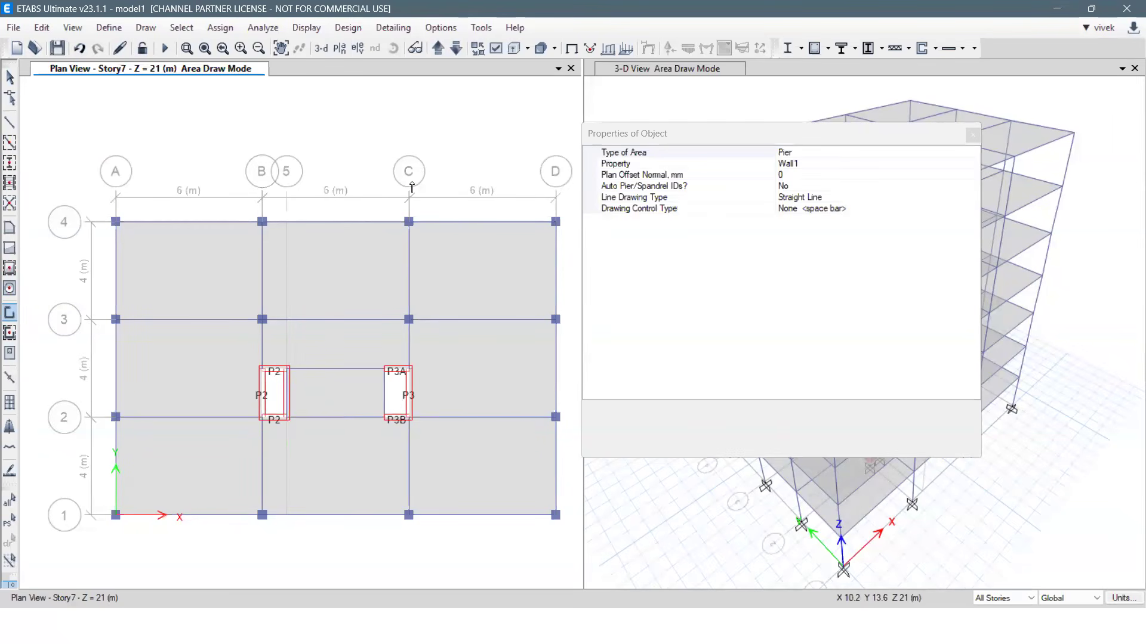
Draw a 2 m Wall1 pier wall across the open side of the grid C core and end wall drawing.
click(384, 418)
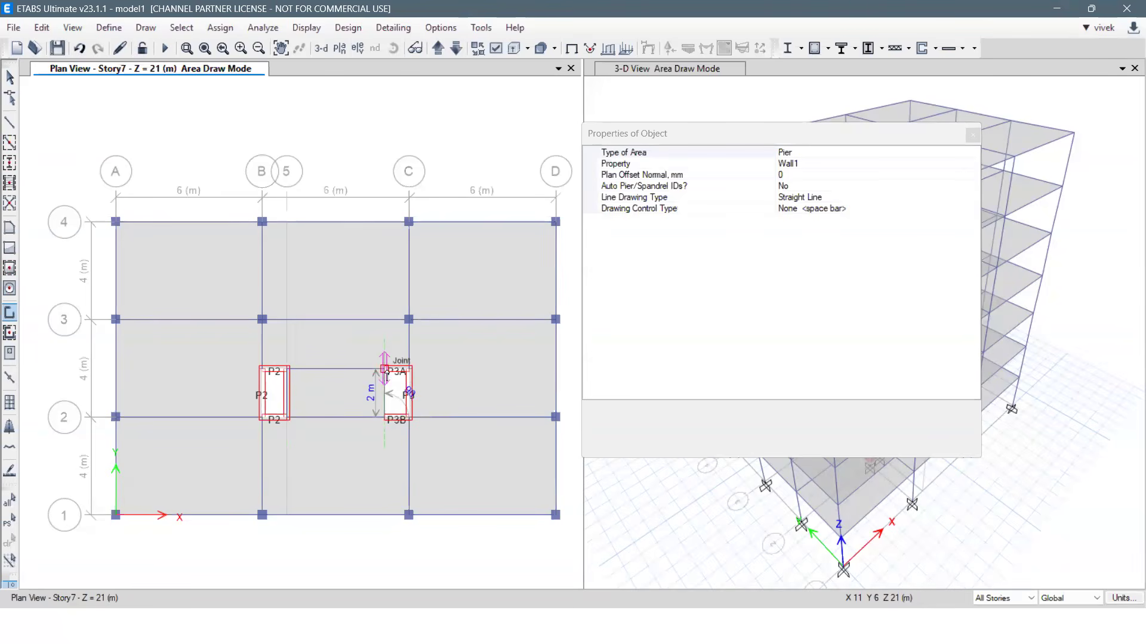
click(387, 371)
right_click(428, 254)
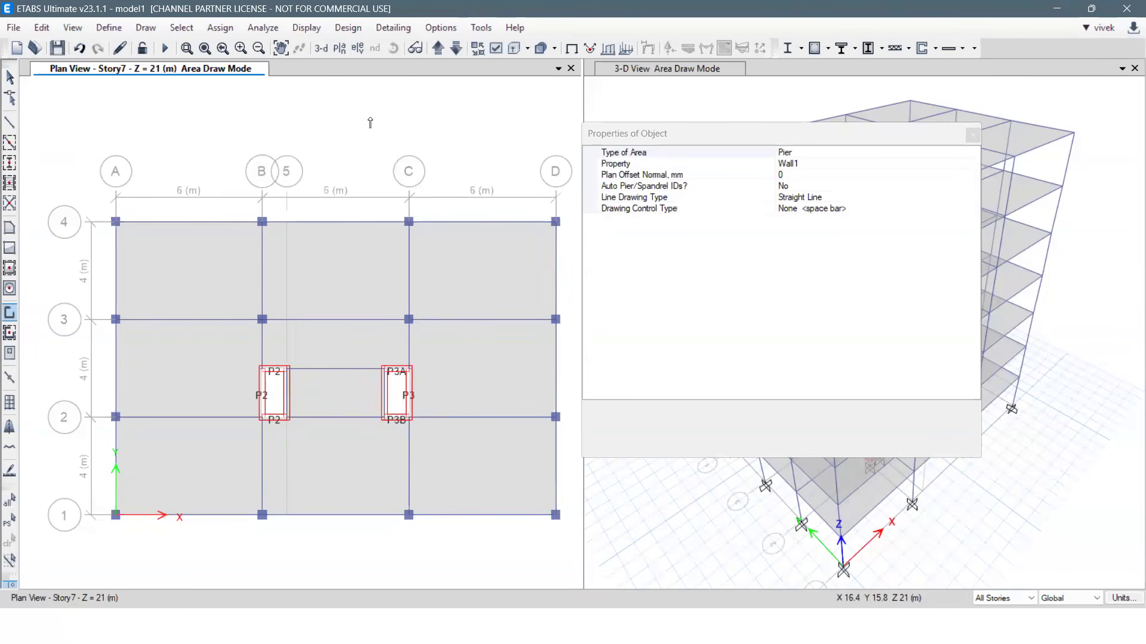
click(9, 79)
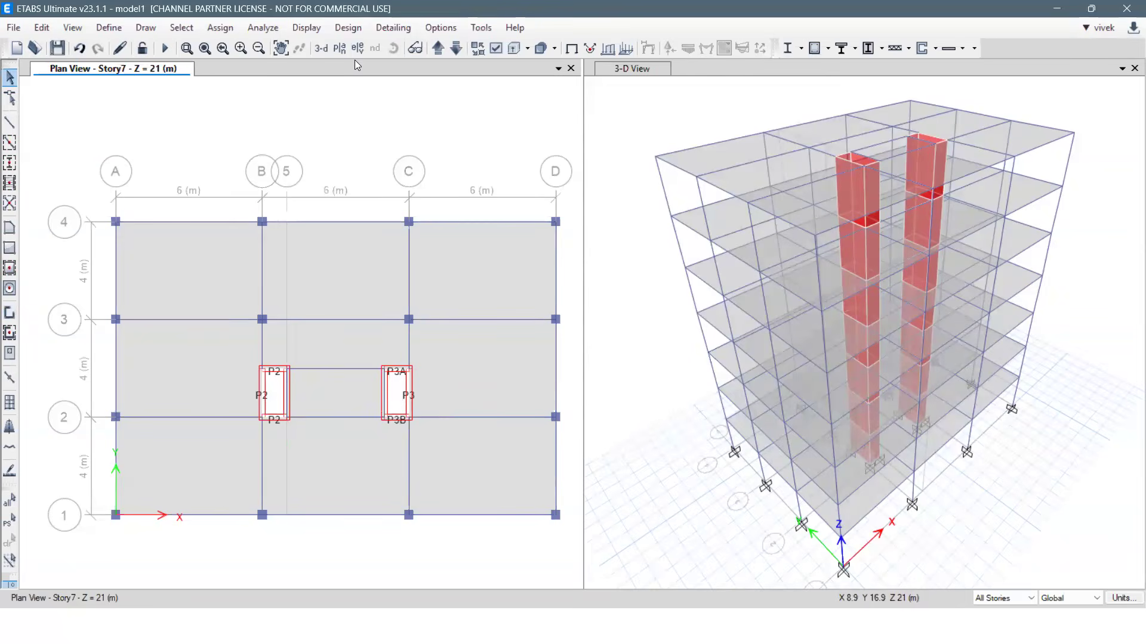
Display the elevation along grid line 5 and start the Draw Wall Openings command.
click(357, 47)
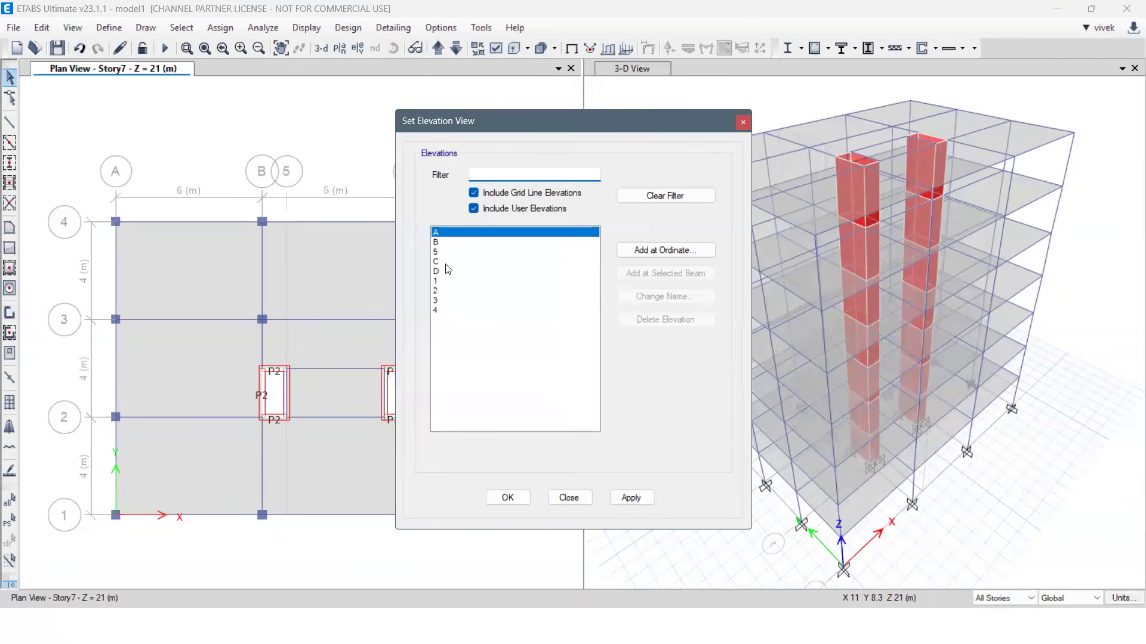
click(443, 252)
click(630, 498)
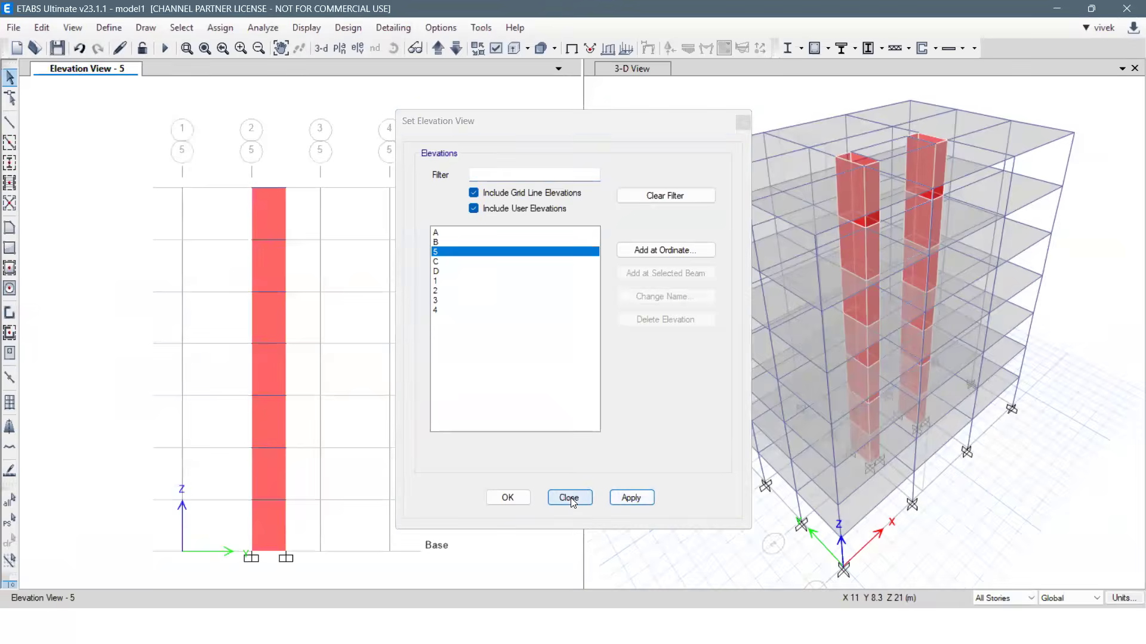
click(569, 497)
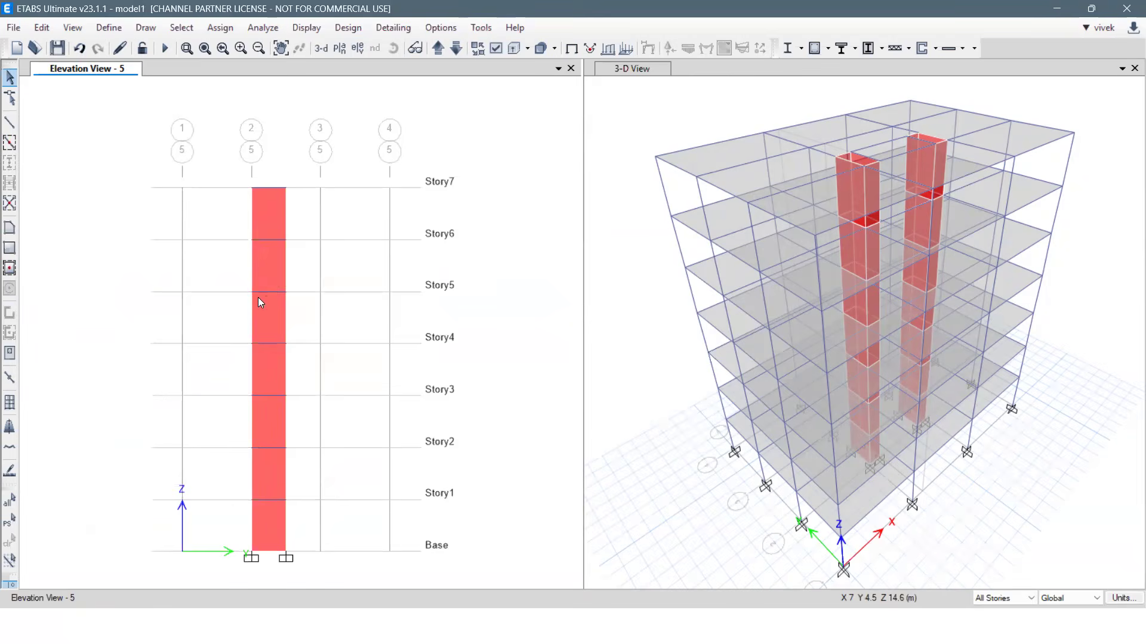
click(147, 35)
mouse_move(173, 133)
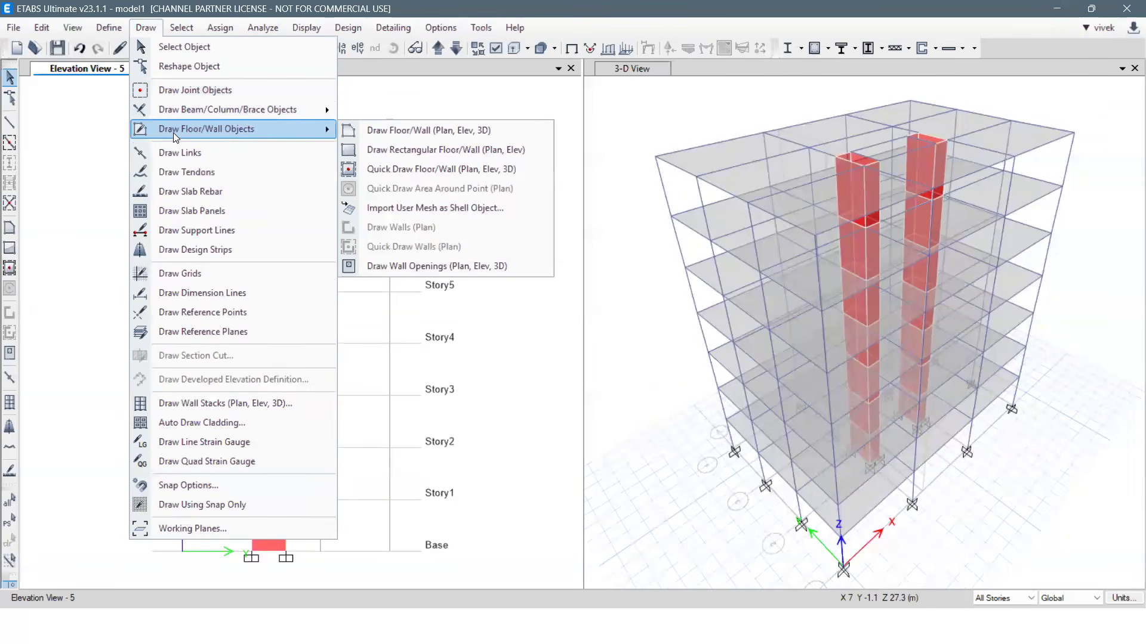
click(361, 266)
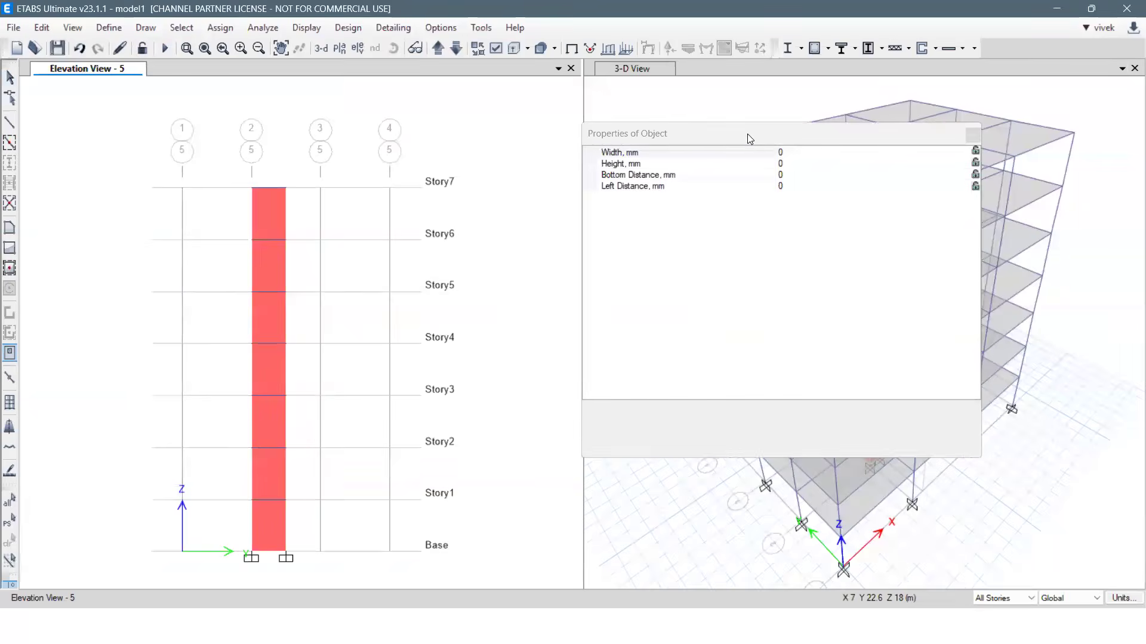
drag(739, 142, 610, 170)
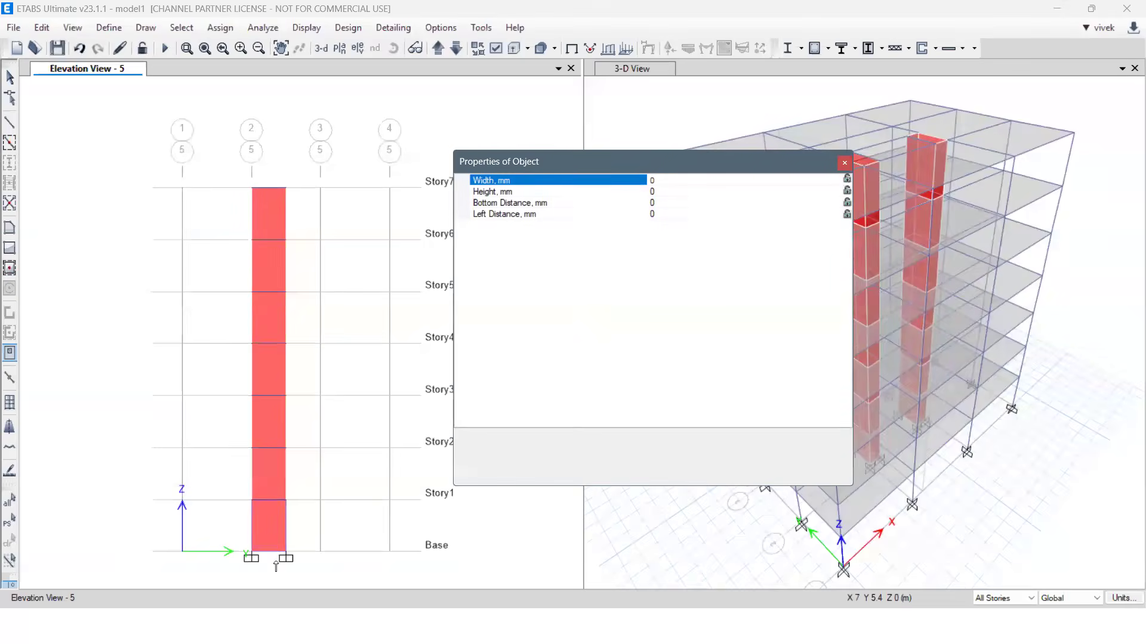
Try a freehand wall opening about 1050 mm wide and 1525 mm high in the Story1 wall, and undo it.
scroll(273, 537, up, 3)
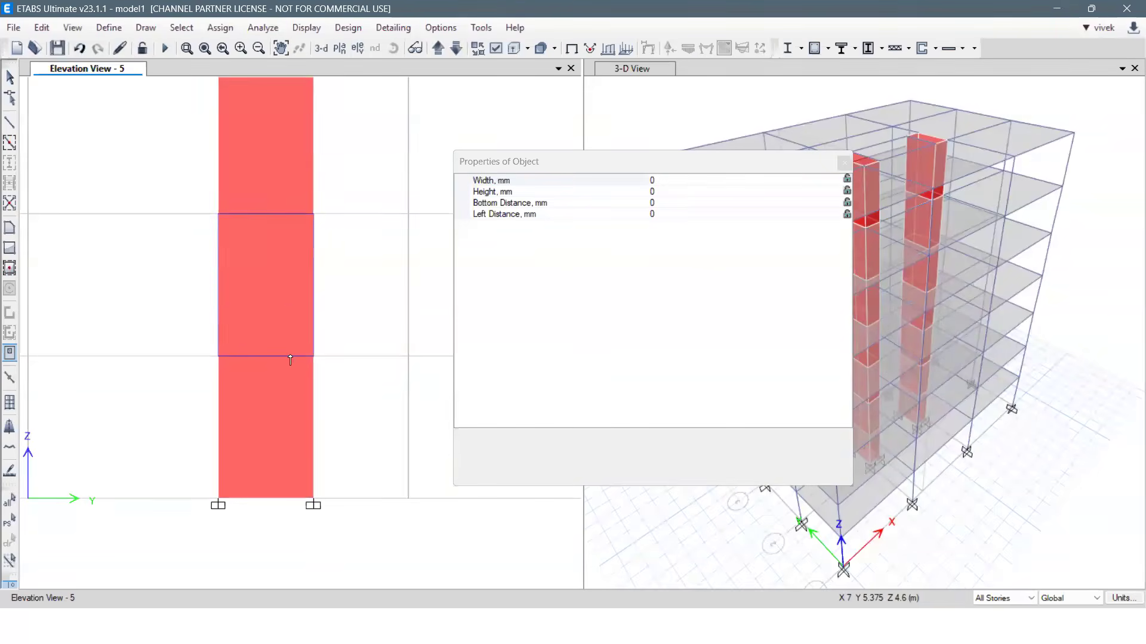
scroll(290, 360, down, 3)
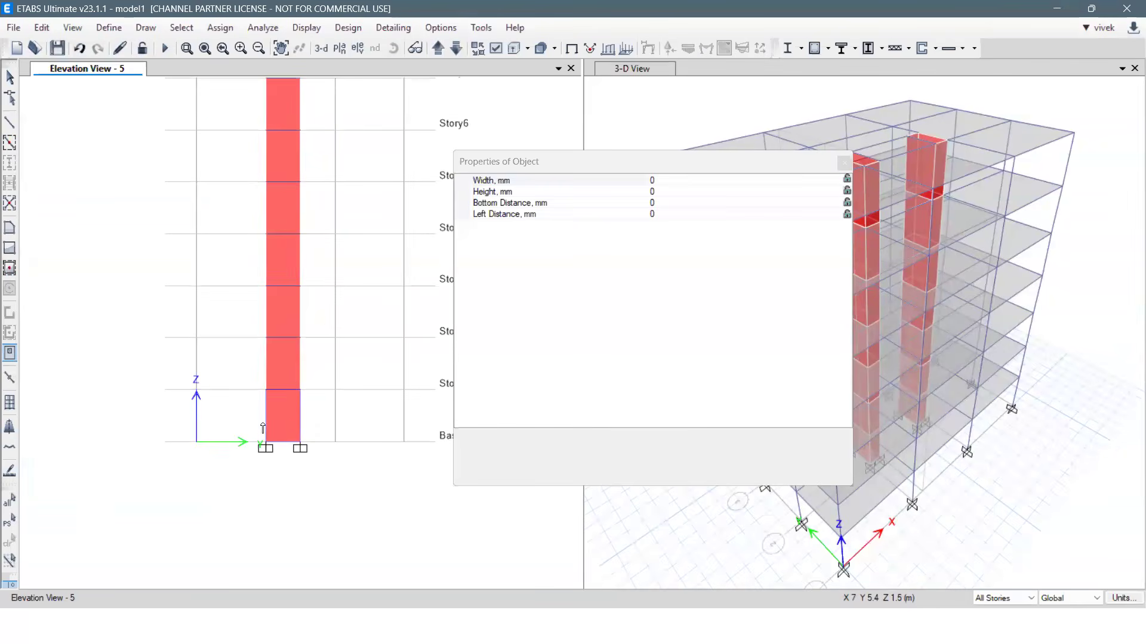
scroll(263, 429, up, 3)
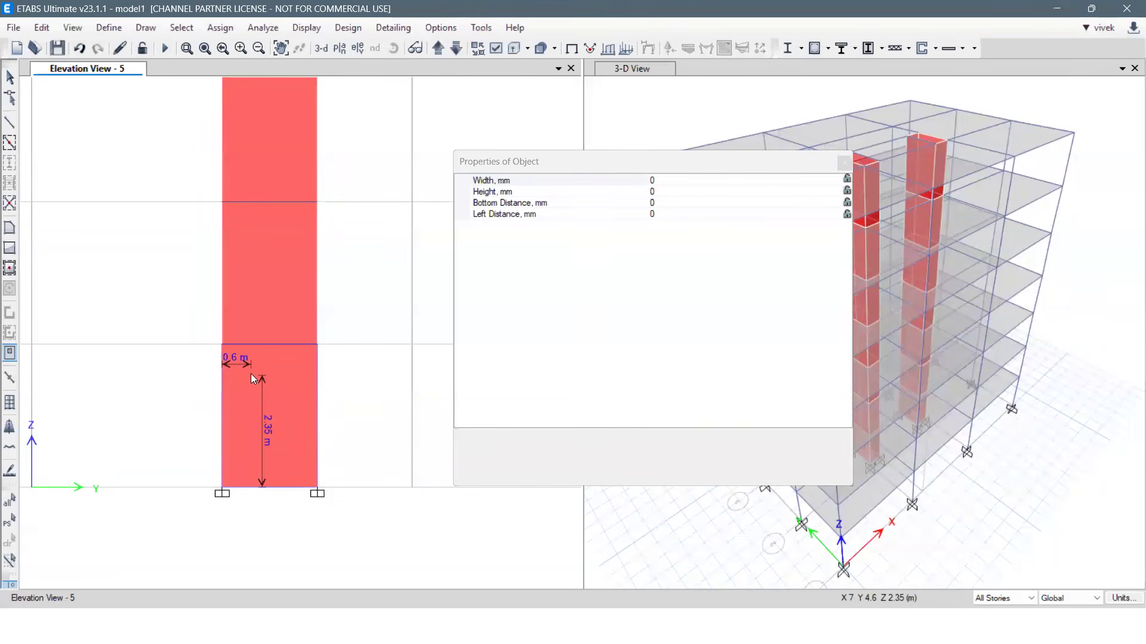
drag(251, 374, 301, 446)
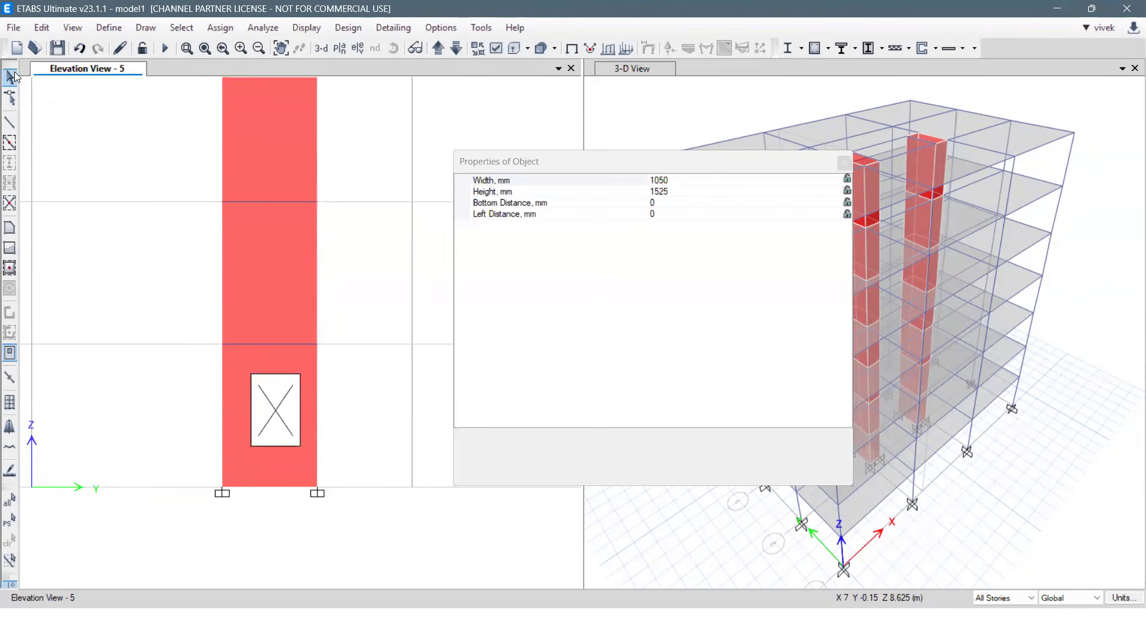
click(79, 48)
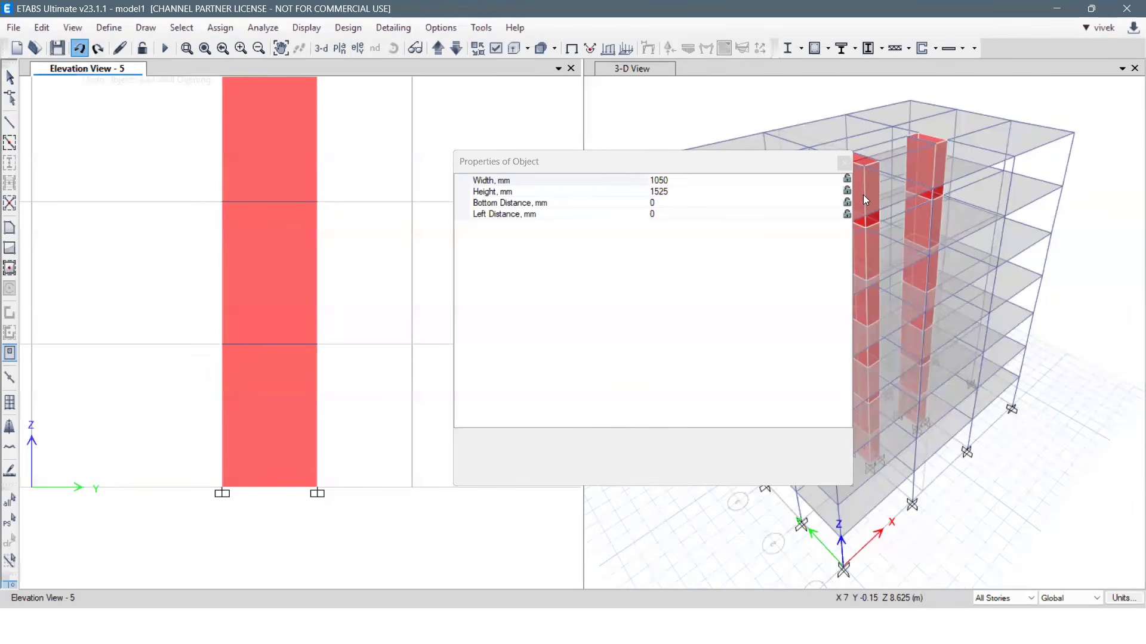
Set the wall opening's width to 1000 mm, height to 2000 mm and left distance to 500 mm.
click(731, 177)
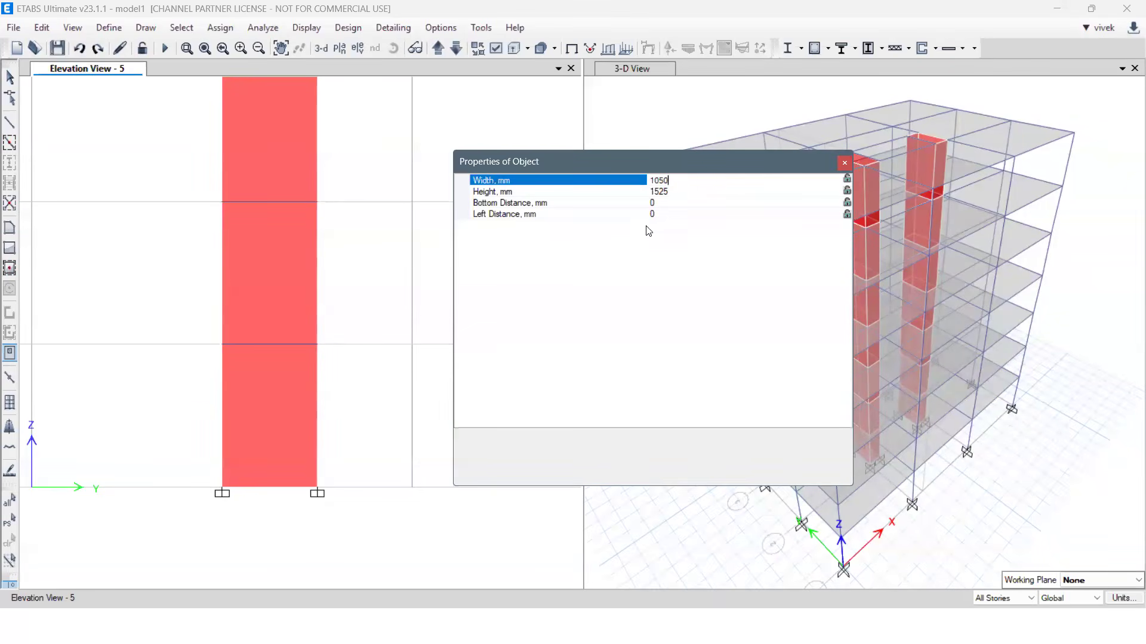
drag(676, 179, 620, 180)
text(1000)
click(676, 192)
double_click(676, 192)
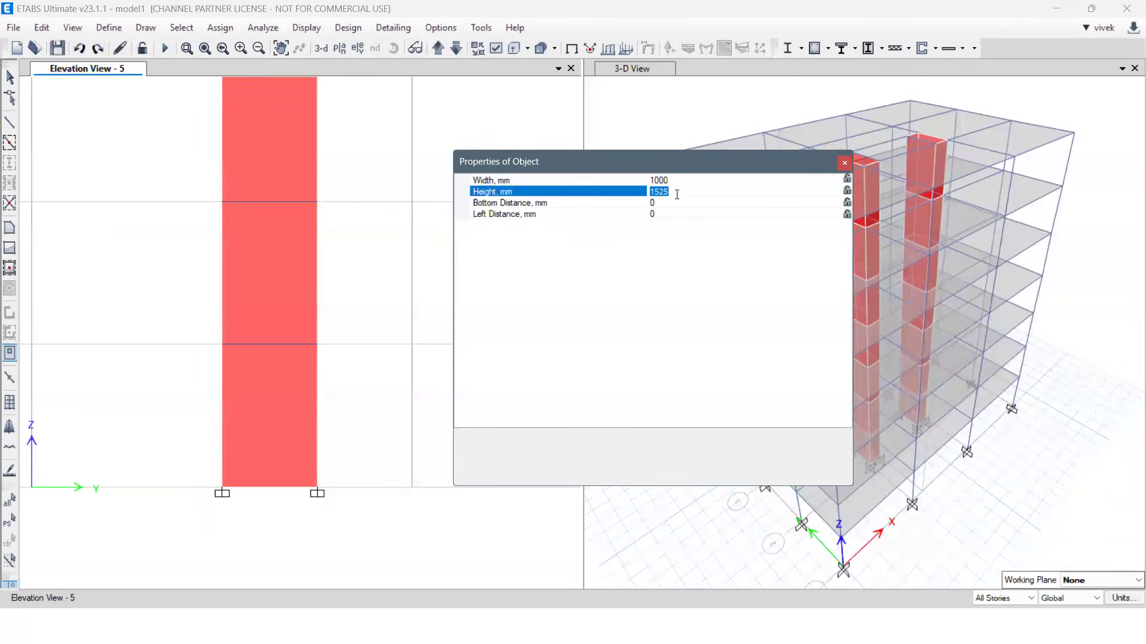
text(2000)
click(672, 204)
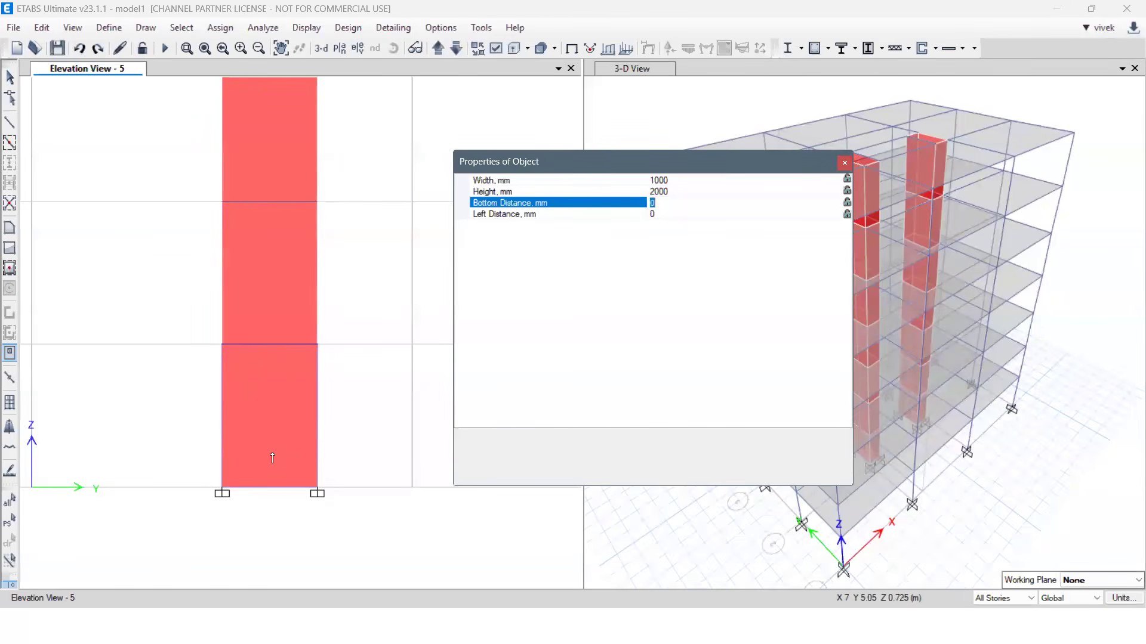
click(661, 213)
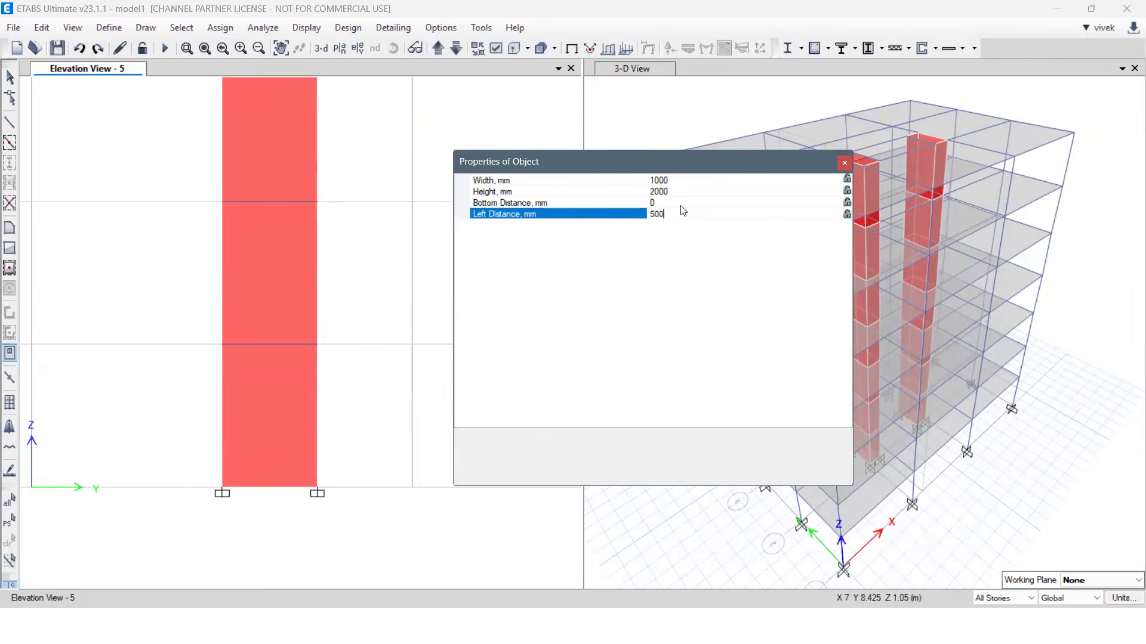
click(682, 206)
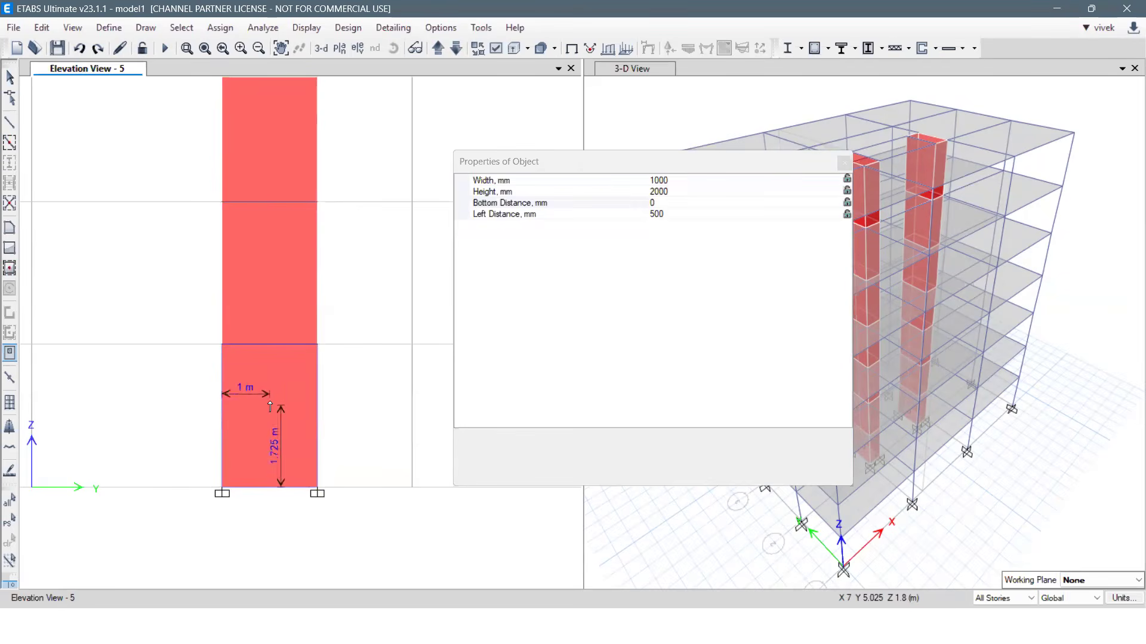
Lock the opening's width, height, bottom distance and left distance so every opening uses these fixed values.
click(678, 266)
click(847, 179)
click(847, 191)
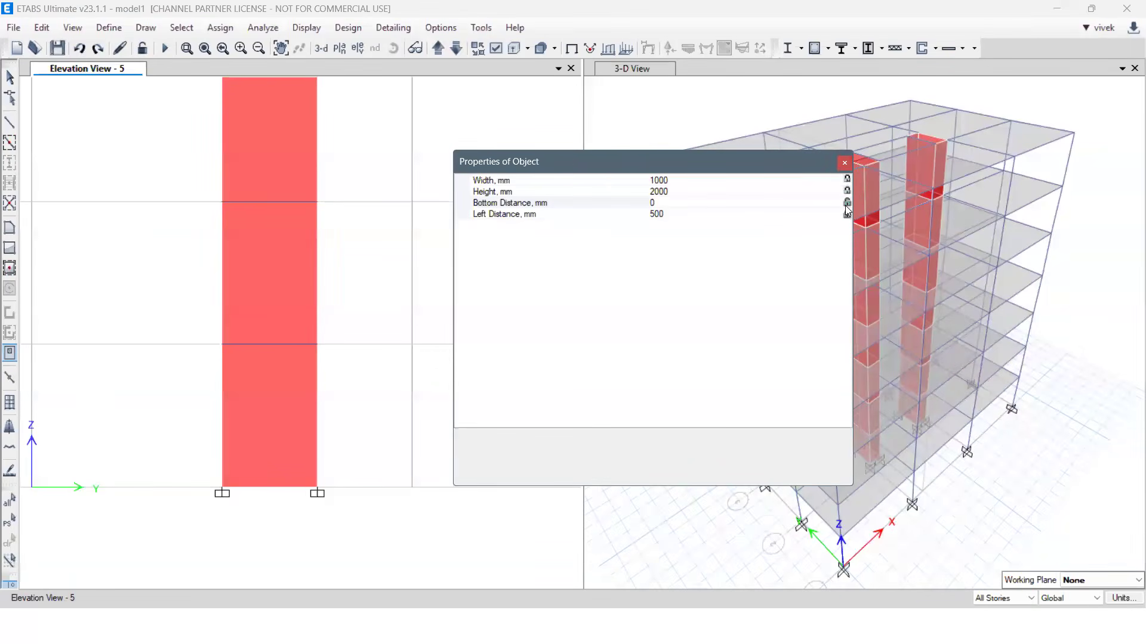
click(847, 214)
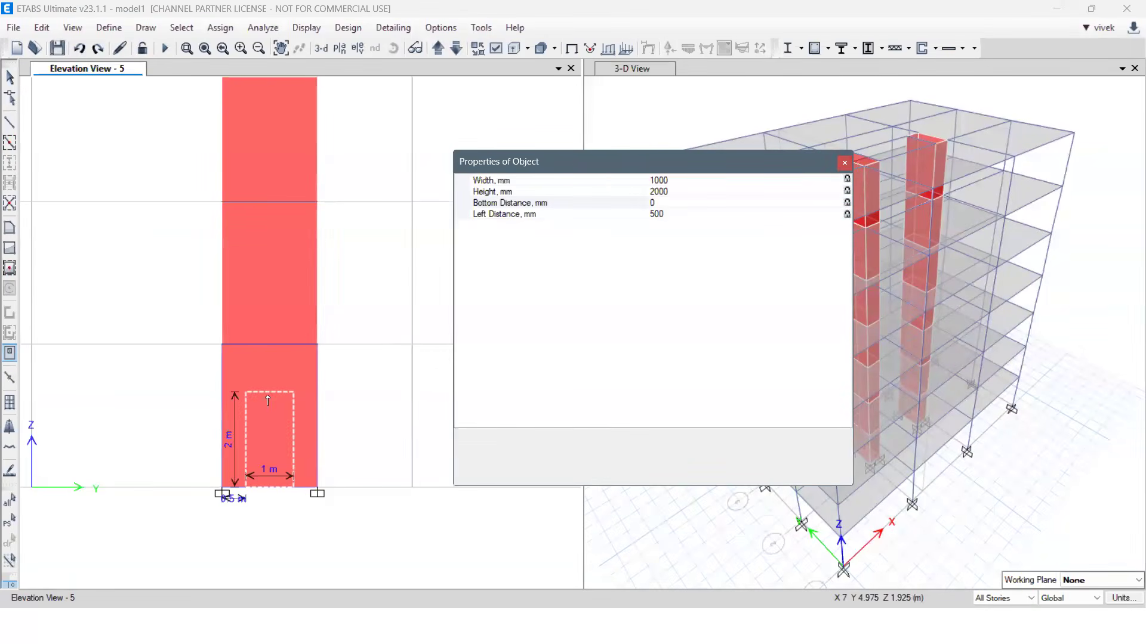
Place the 1000 by 2000 mm opening in the grid line 5 wall at each story from Story1 to Story7 and end drawing.
click(269, 429)
scroll(233, 581, down, 3)
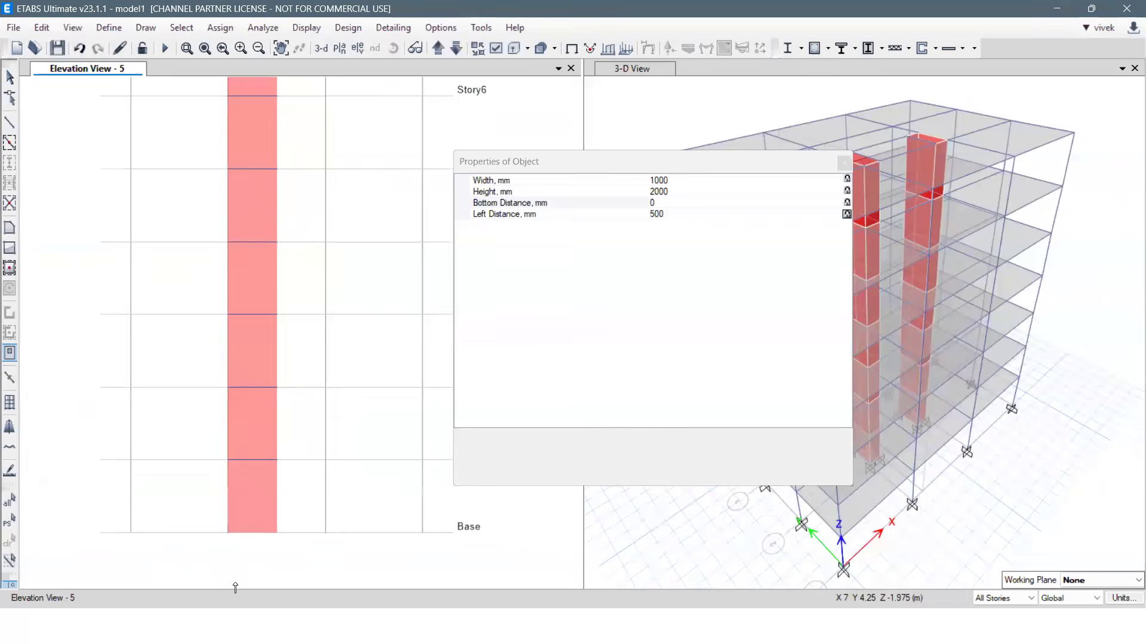
click(248, 471)
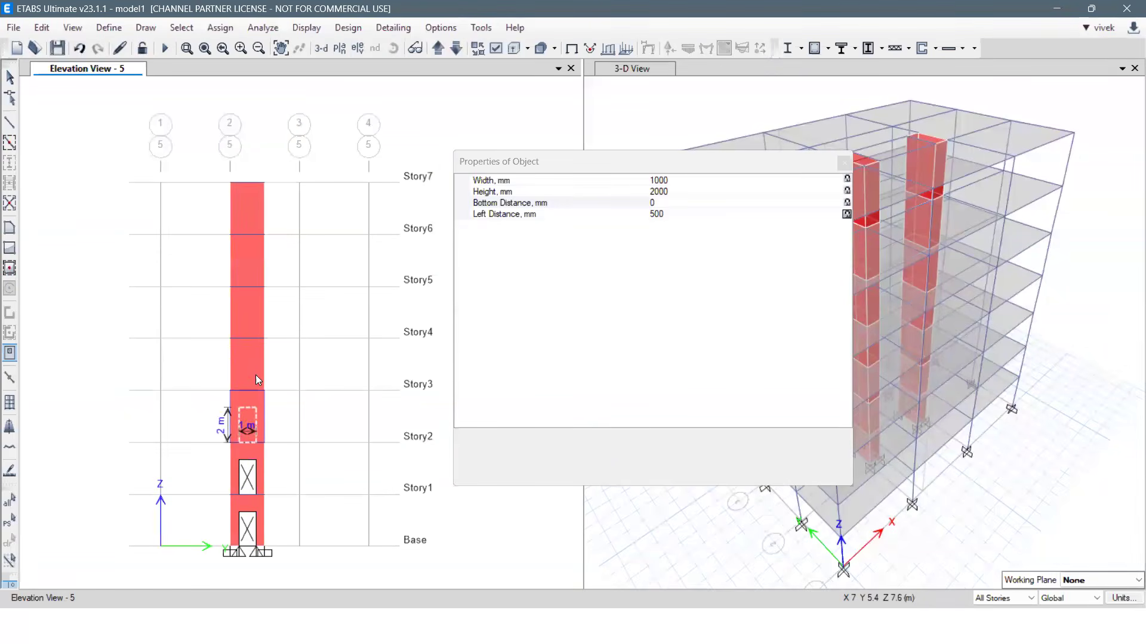
click(256, 382)
click(256, 367)
click(254, 316)
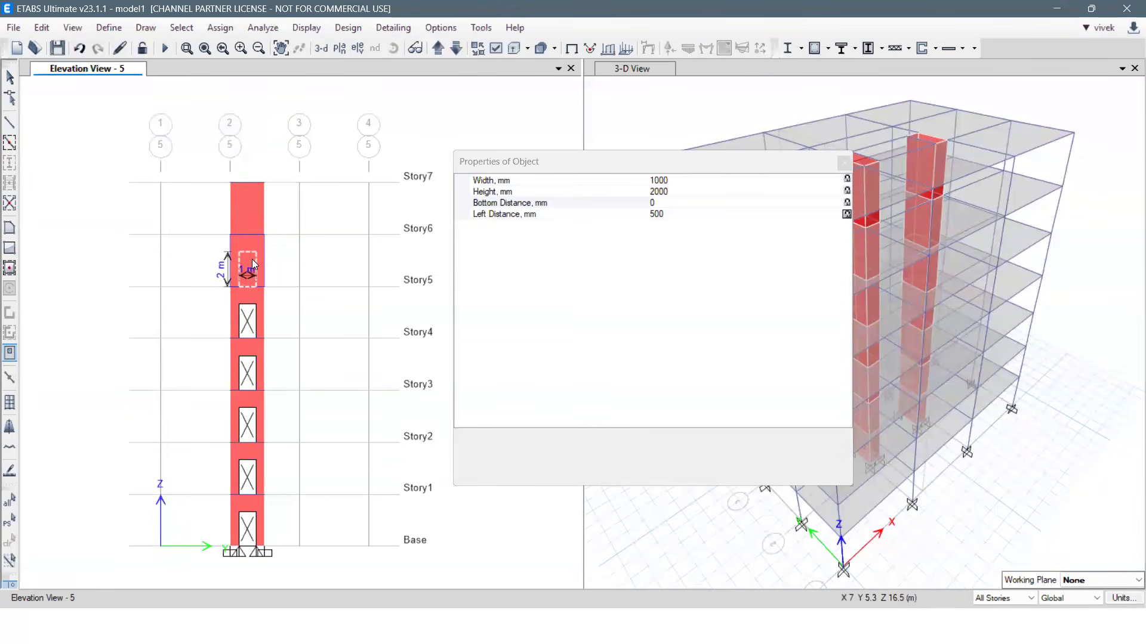
click(252, 200)
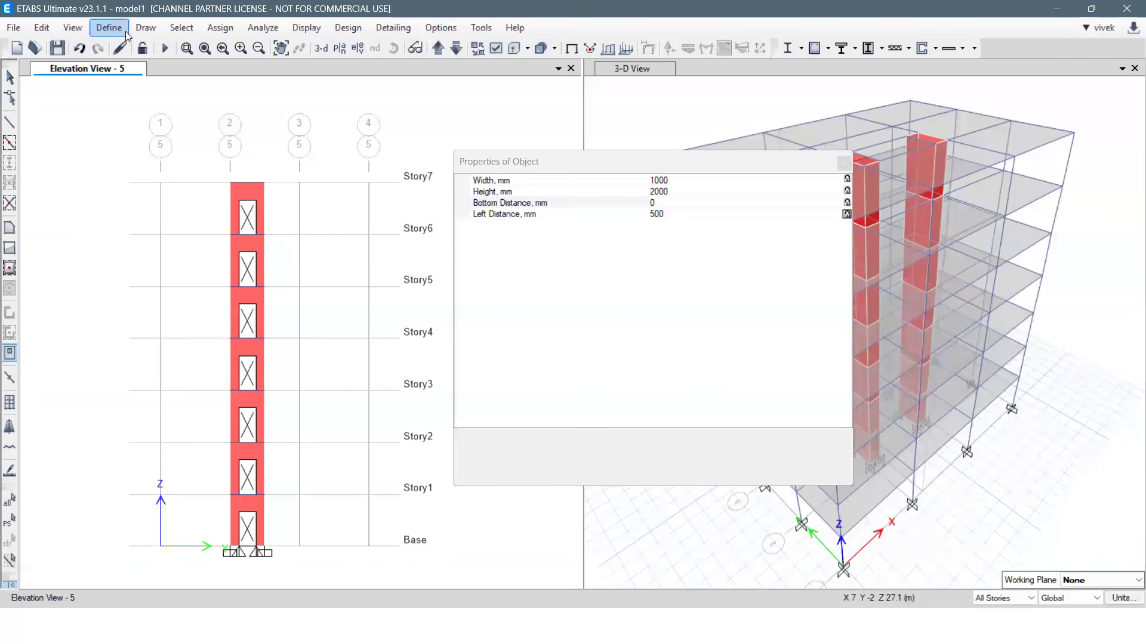
click(145, 27)
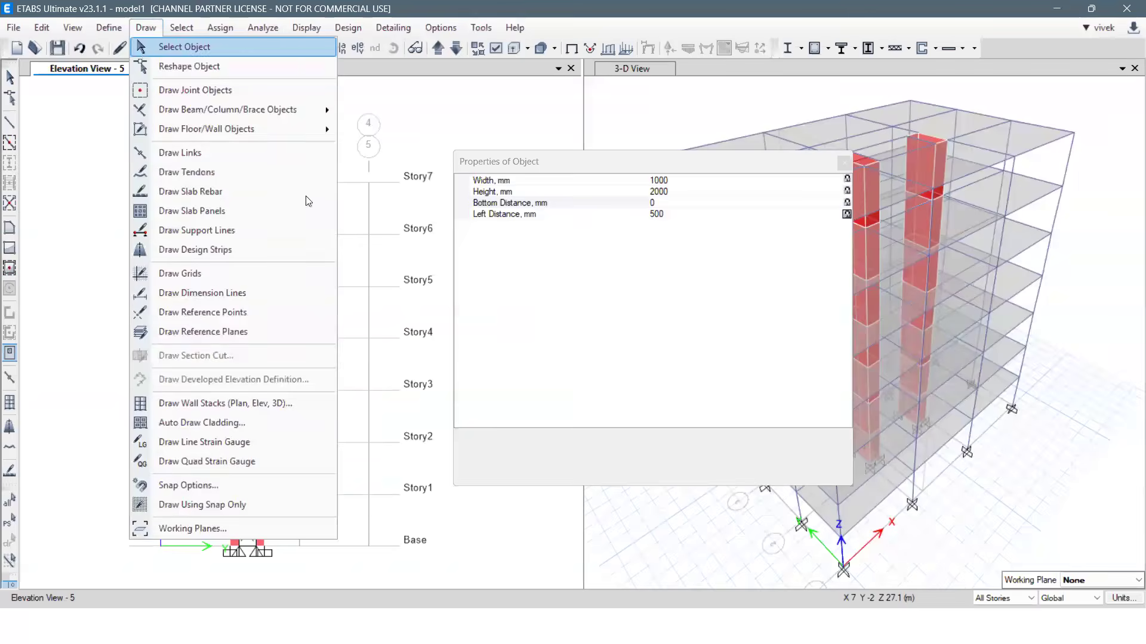
click(203, 47)
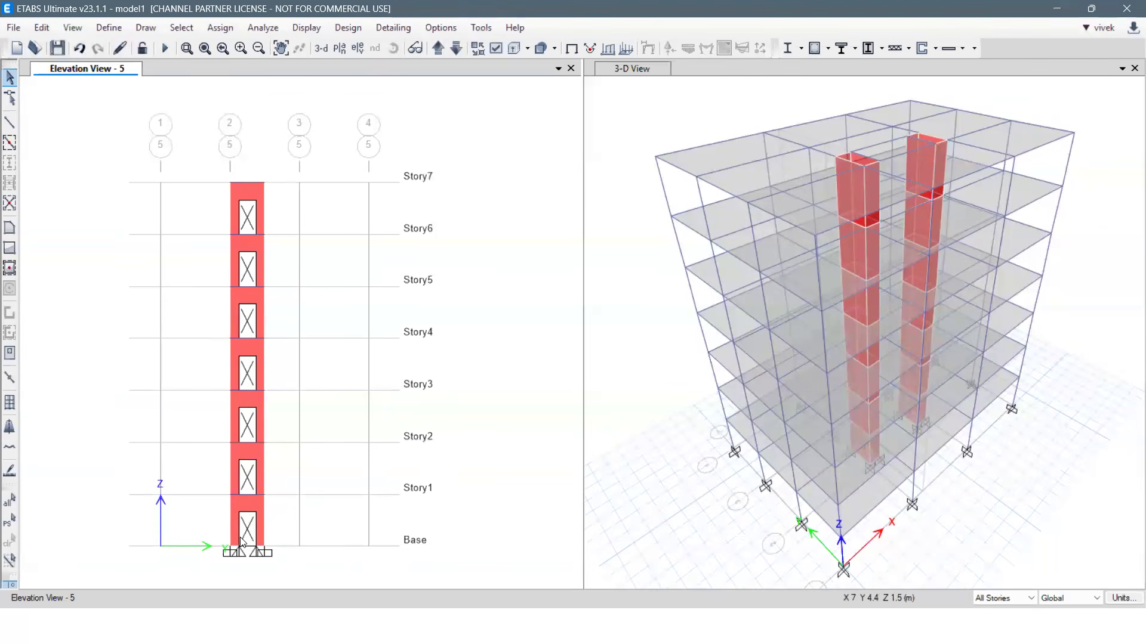
Select the whole grid line 5 wall from Base to Story7 and divide its walls for the openings.
click(187, 47)
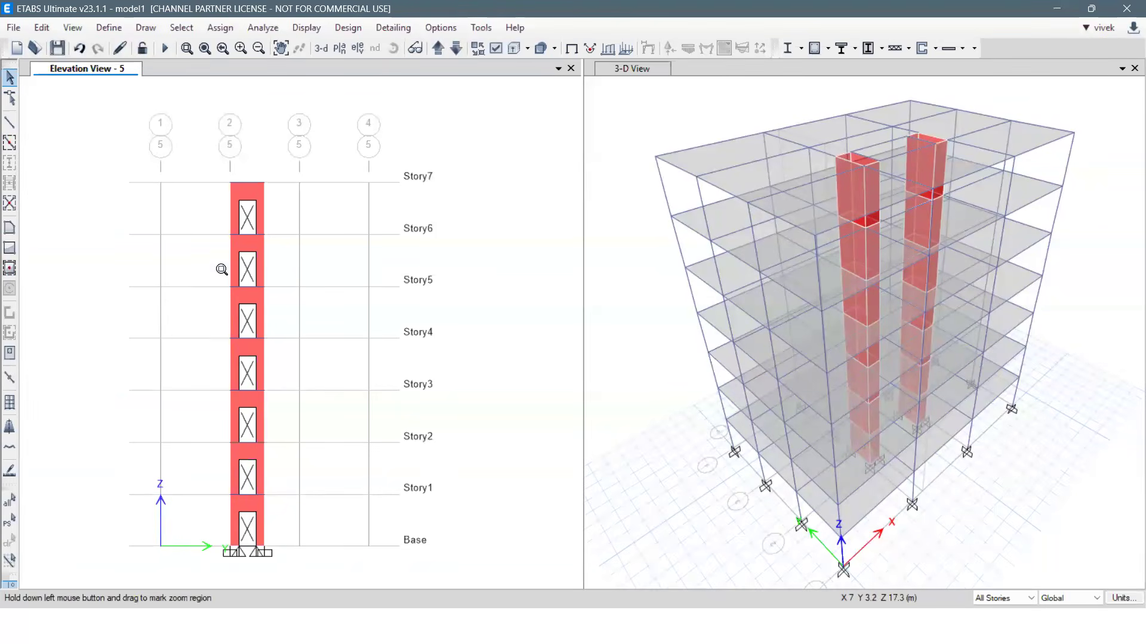
drag(225, 184, 294, 561)
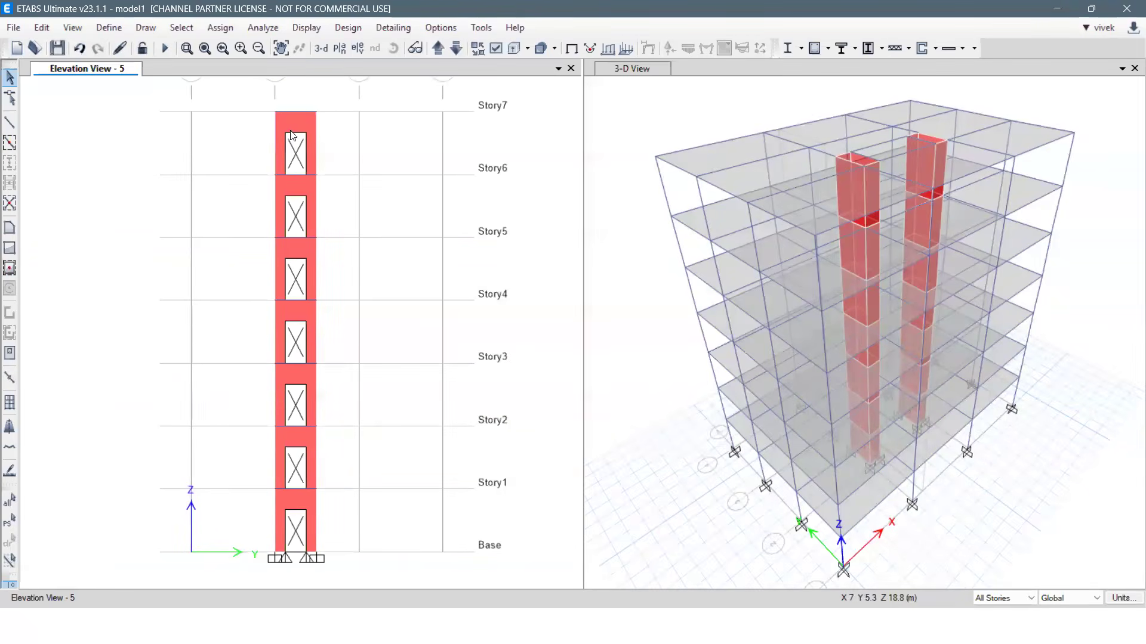
drag(267, 95, 334, 575)
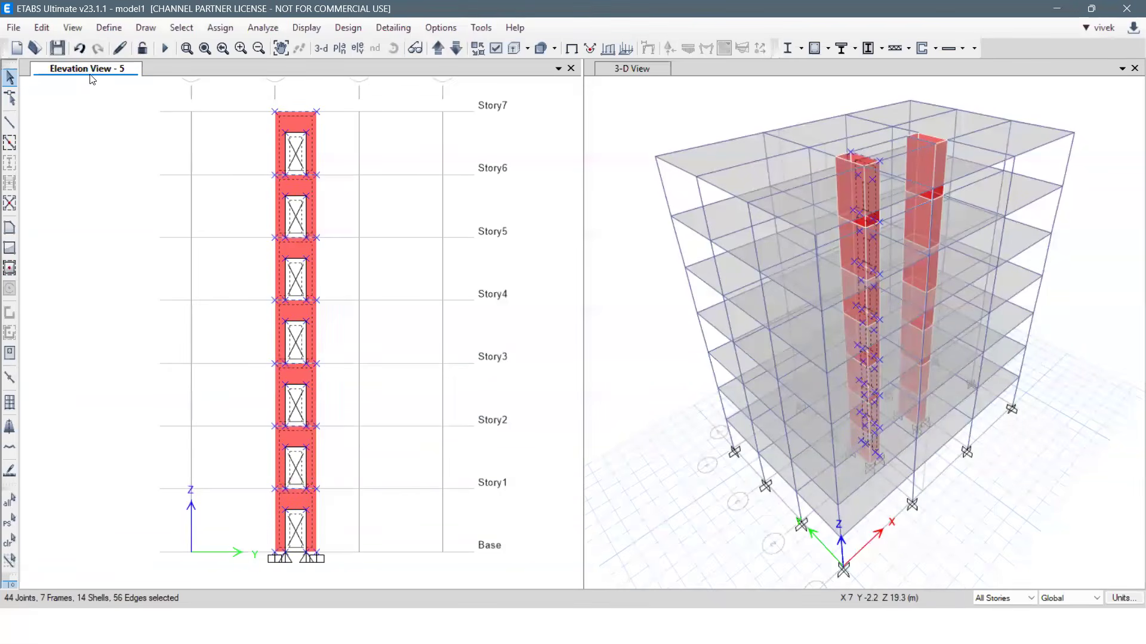
click(52, 31)
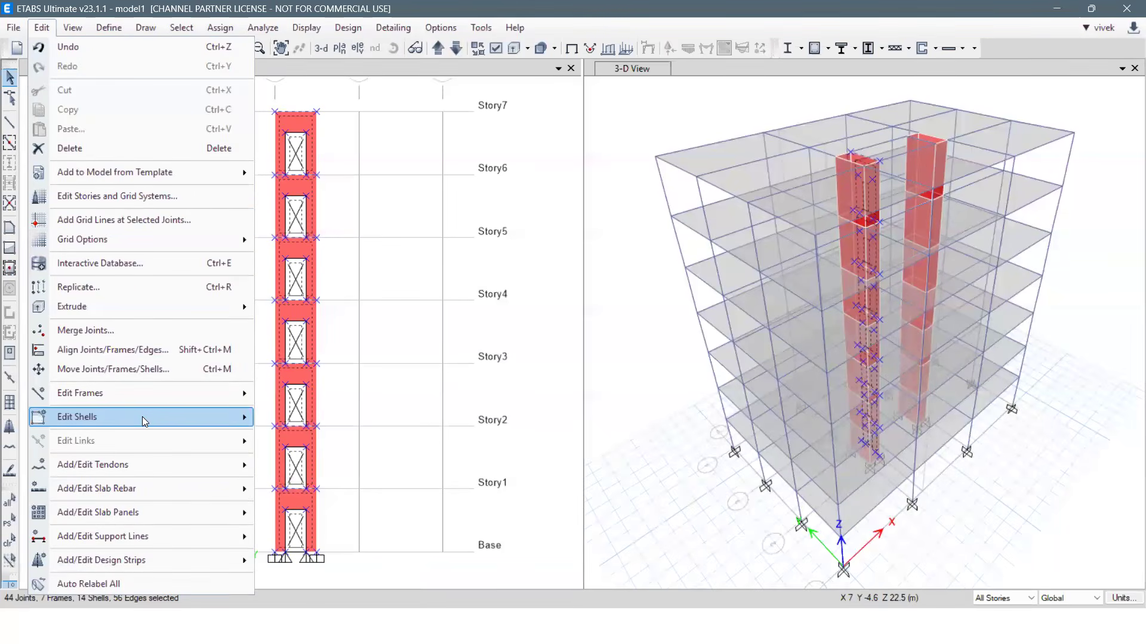
mouse_move(143, 417)
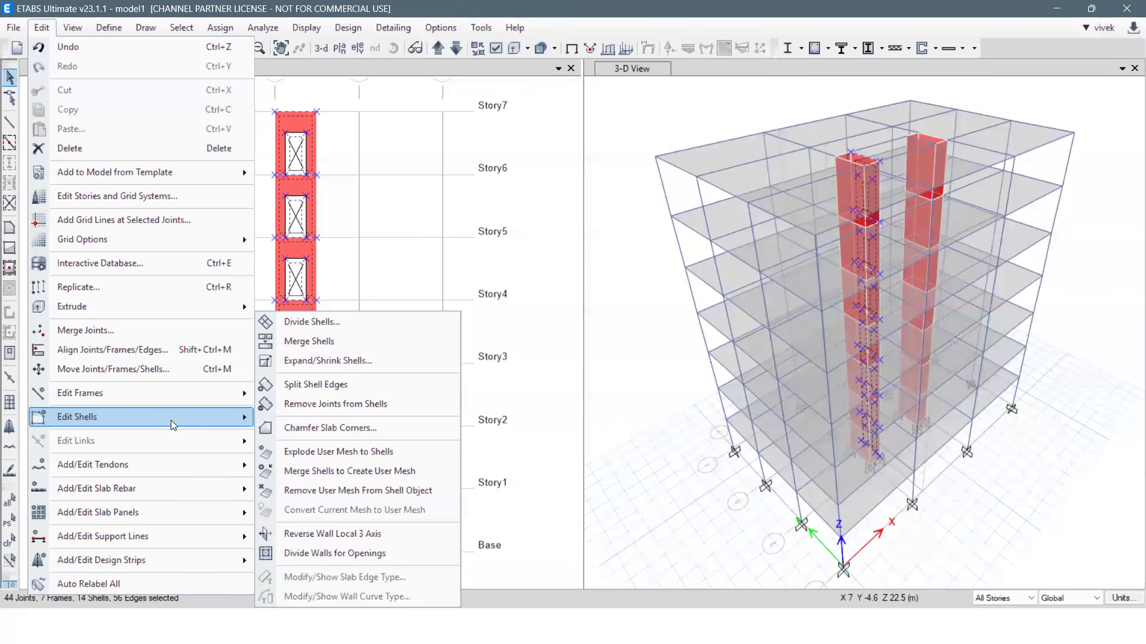
click(321, 553)
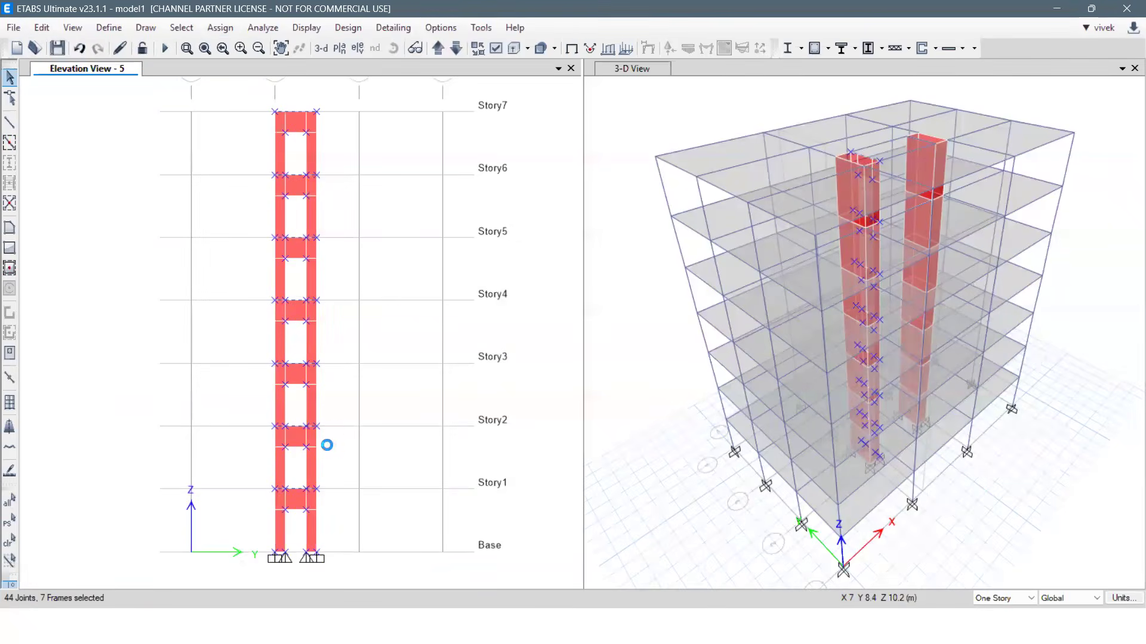
Examine the divided wall pieces by selecting those above and beside the openings, and clear the selection.
scroll(299, 471, up, 3)
scroll(256, 426, up, 3)
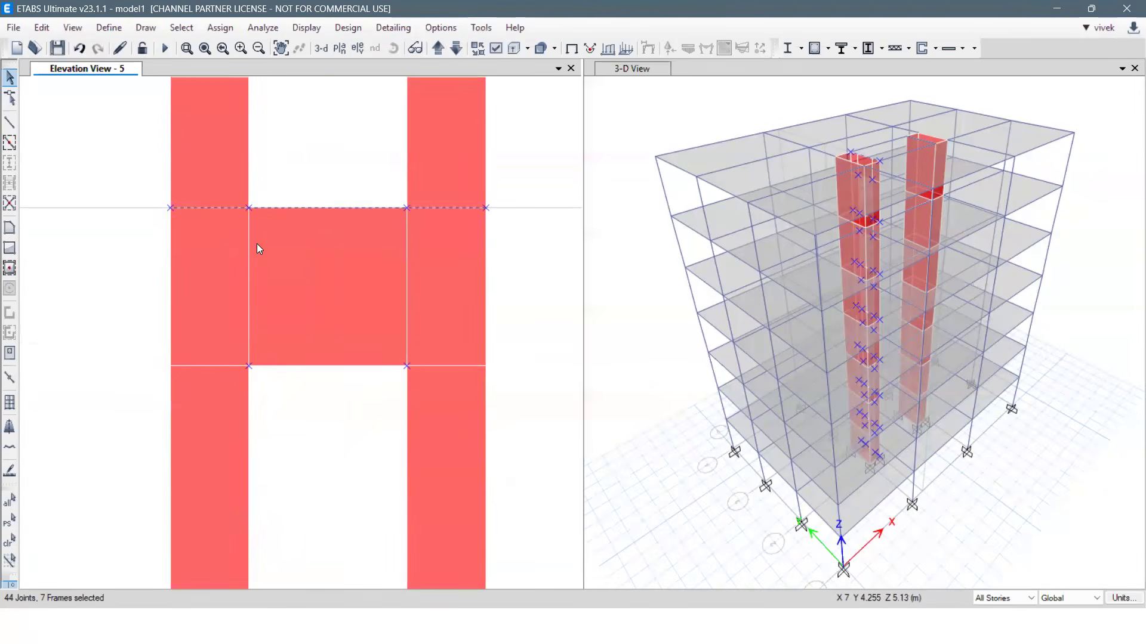
scroll(257, 246, down, 3)
click(295, 281)
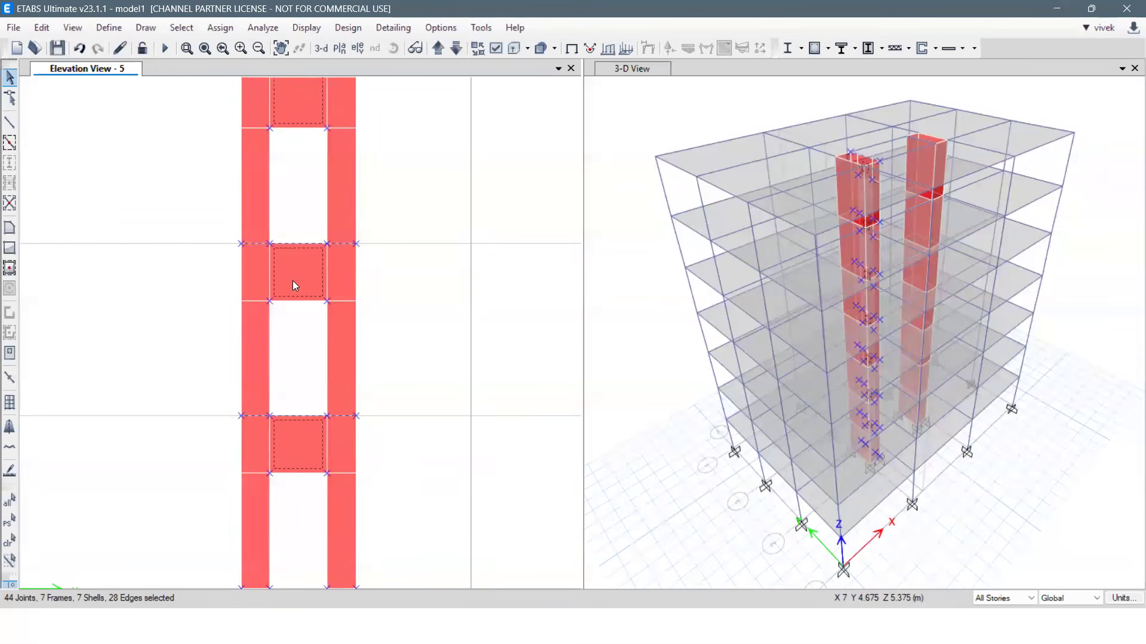
click(262, 310)
click(256, 283)
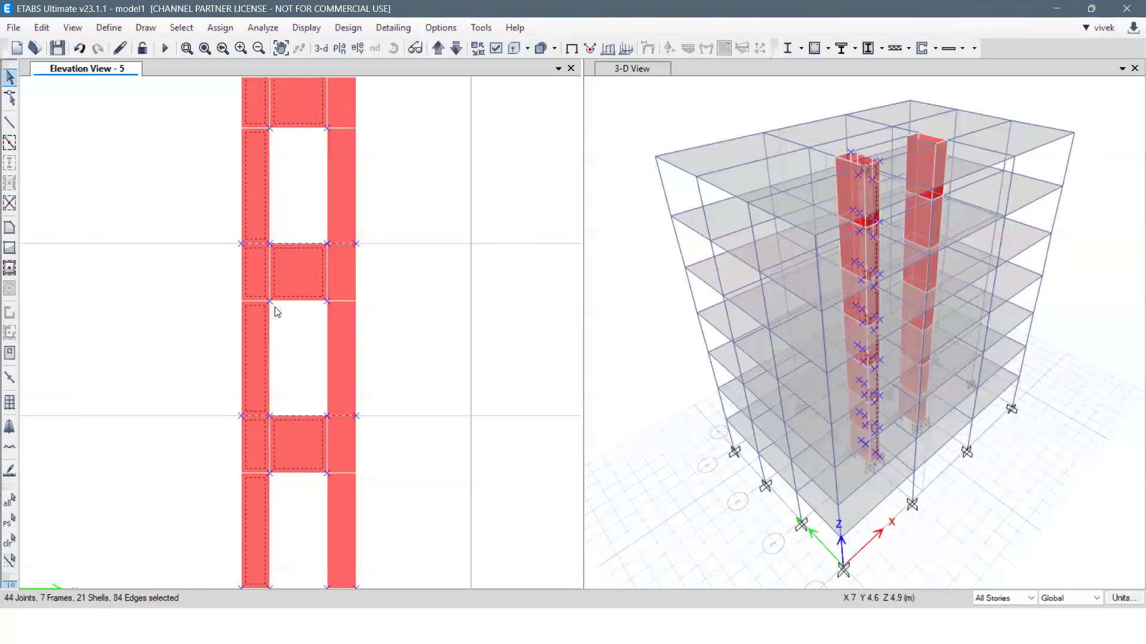
click(10, 542)
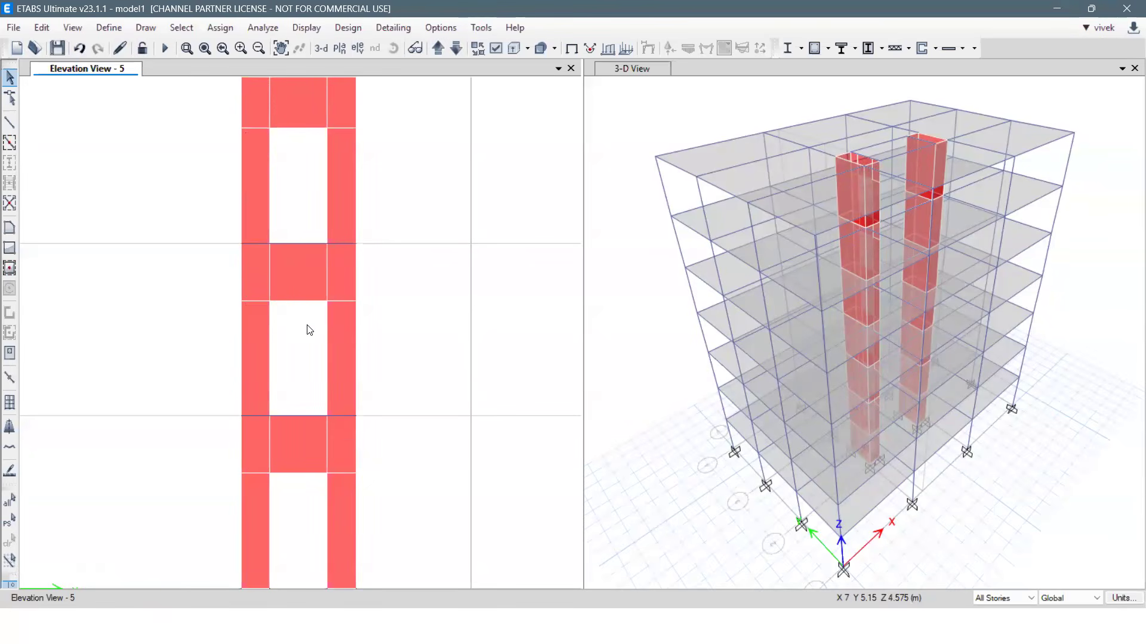
scroll(331, 421, down, 5)
middle_drag(325, 209, 305, 268)
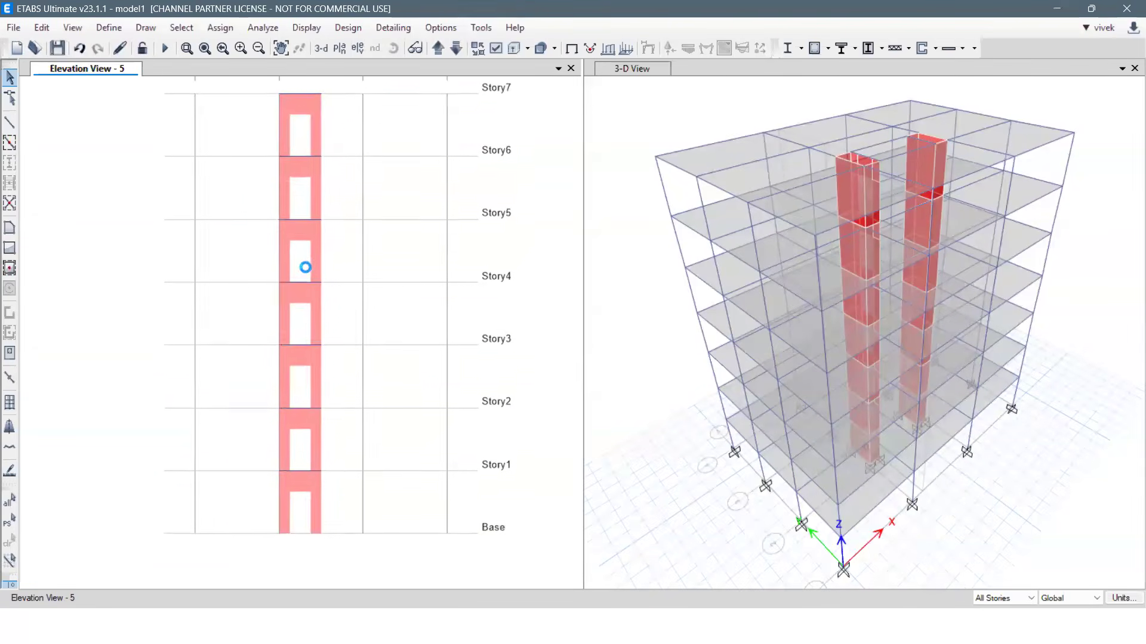
Add two new pier labels, P2A and P2B, to the pier definitions of the shell pier label assignment.
click(261, 27)
click(261, 27)
click(220, 28)
mouse_move(244, 85)
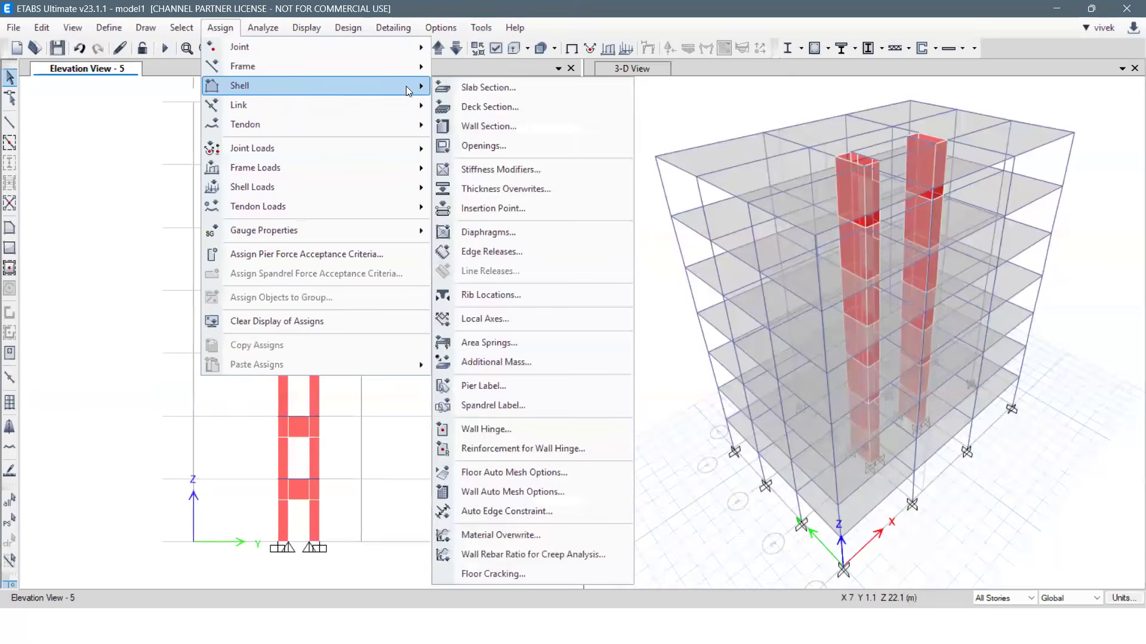
click(484, 386)
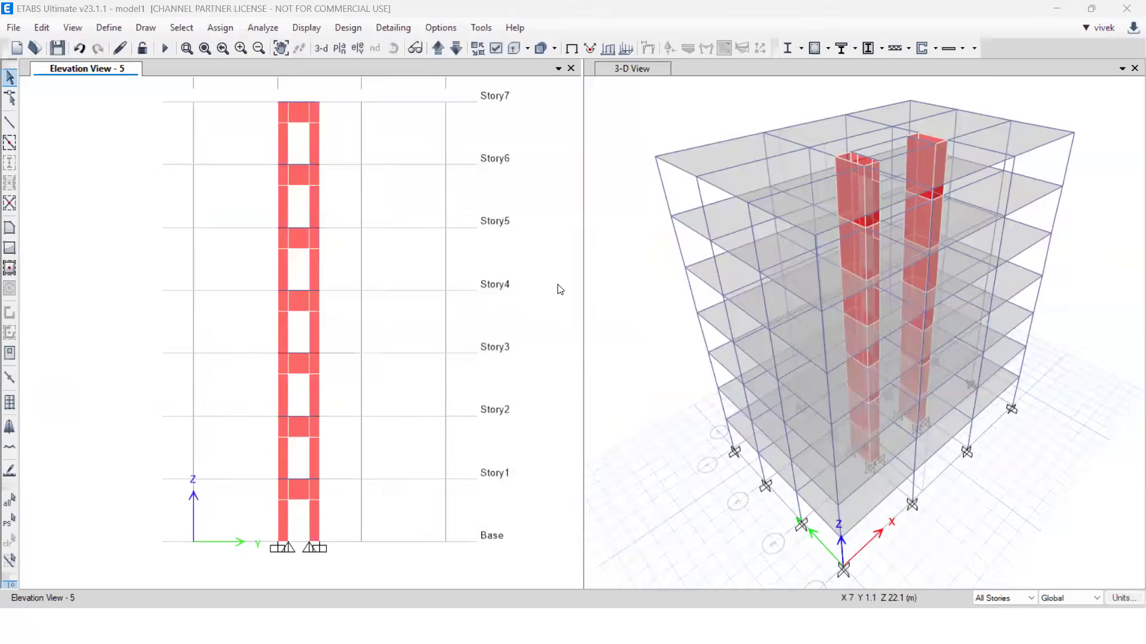
drag(636, 156, 569, 157)
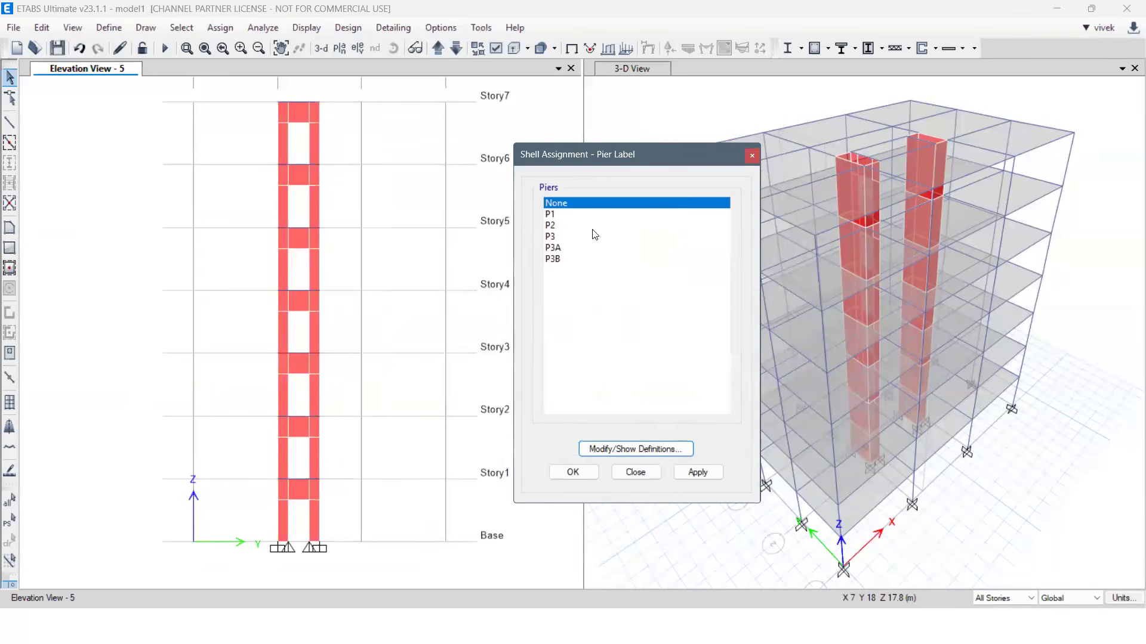
click(634, 452)
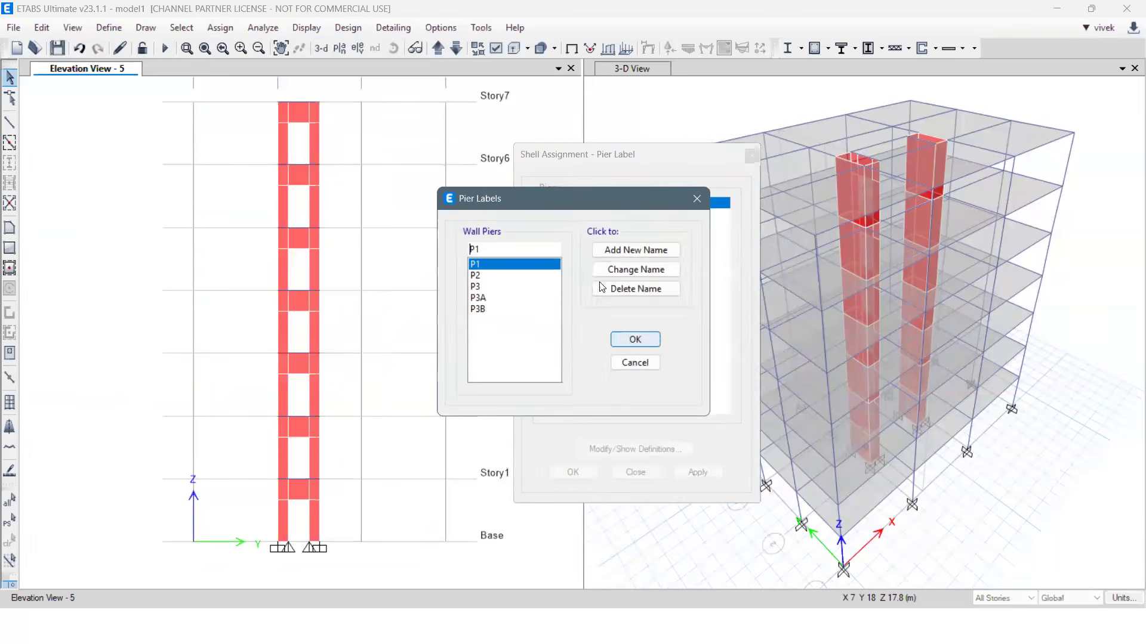
drag(638, 200, 741, 203)
click(597, 280)
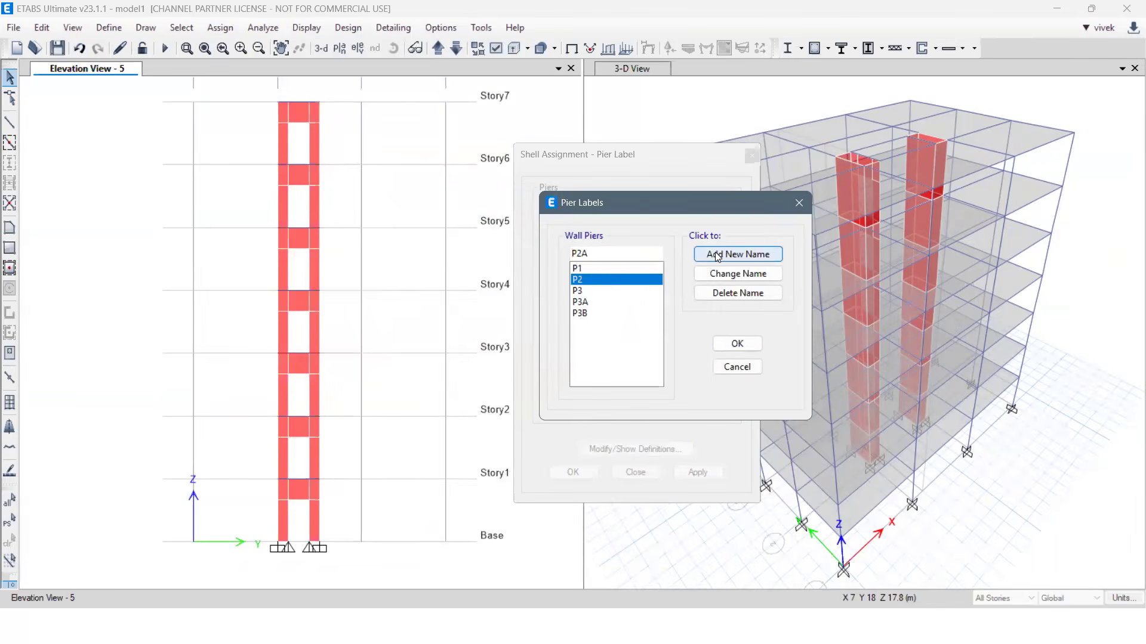
click(718, 255)
click(604, 256)
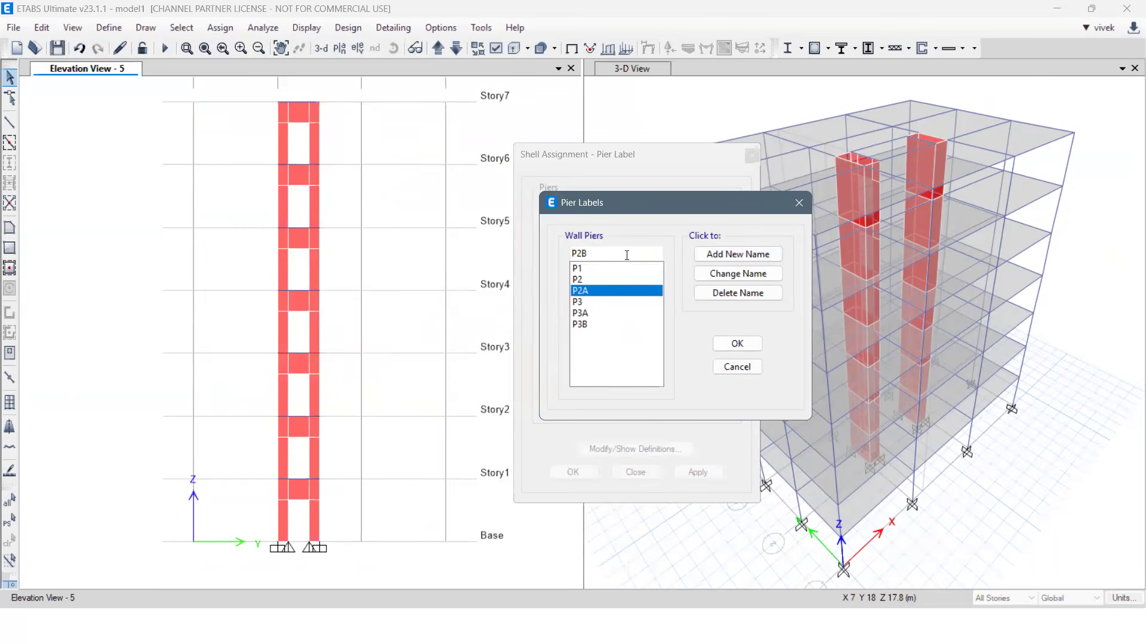
click(701, 255)
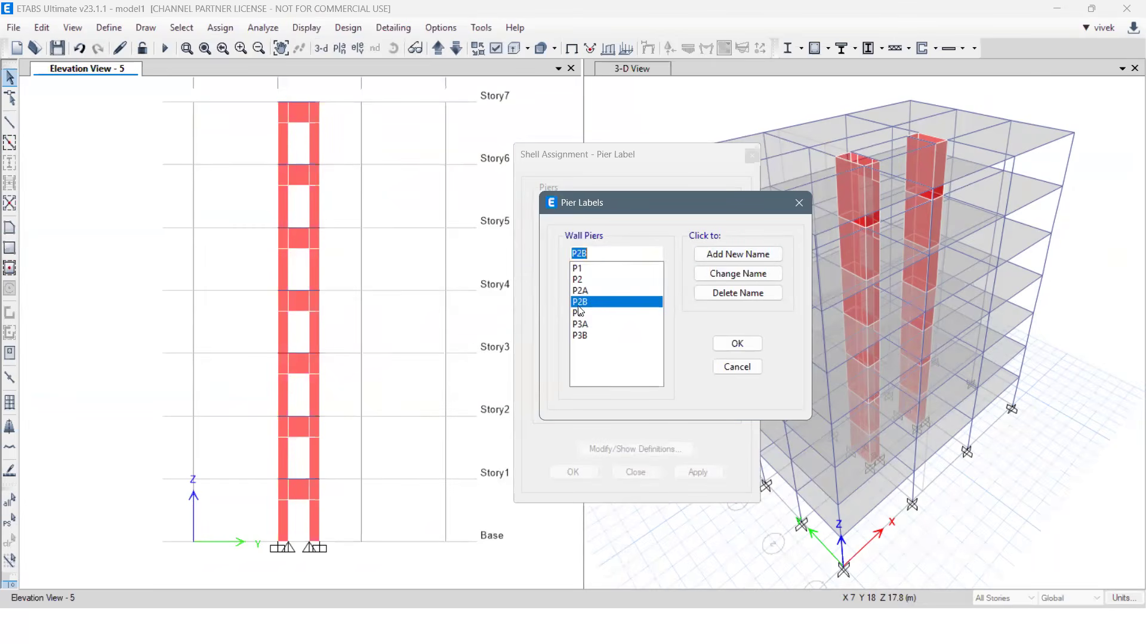
click(738, 344)
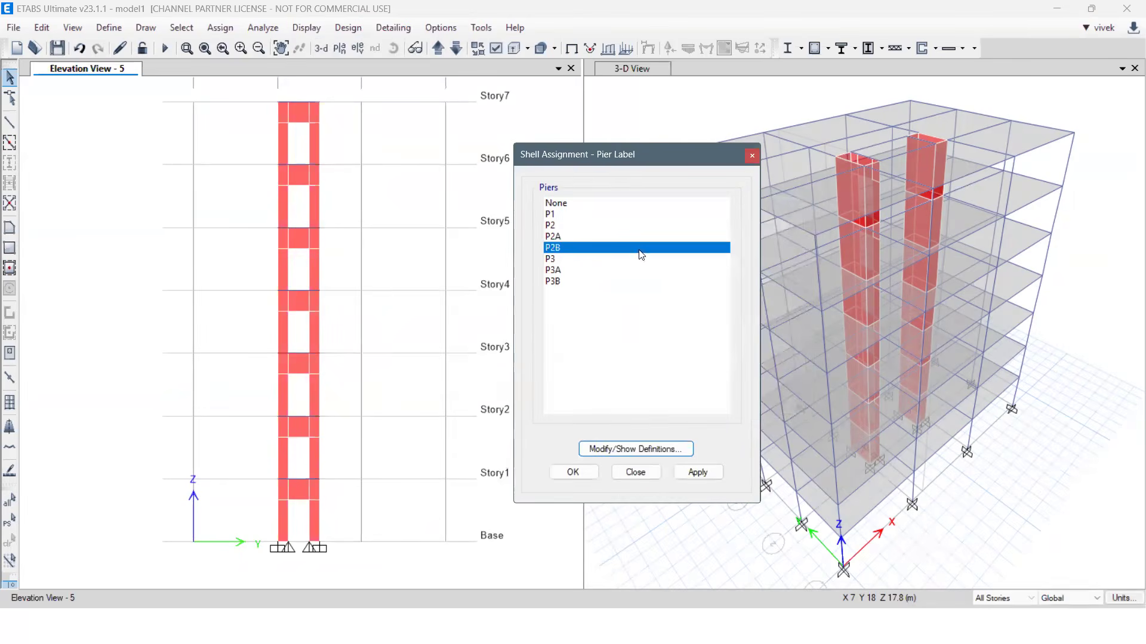
Assign pier label P2A to the wall pieces left of the openings in the grid line 5 wall, from Base to Story7.
drag(269, 95, 296, 574)
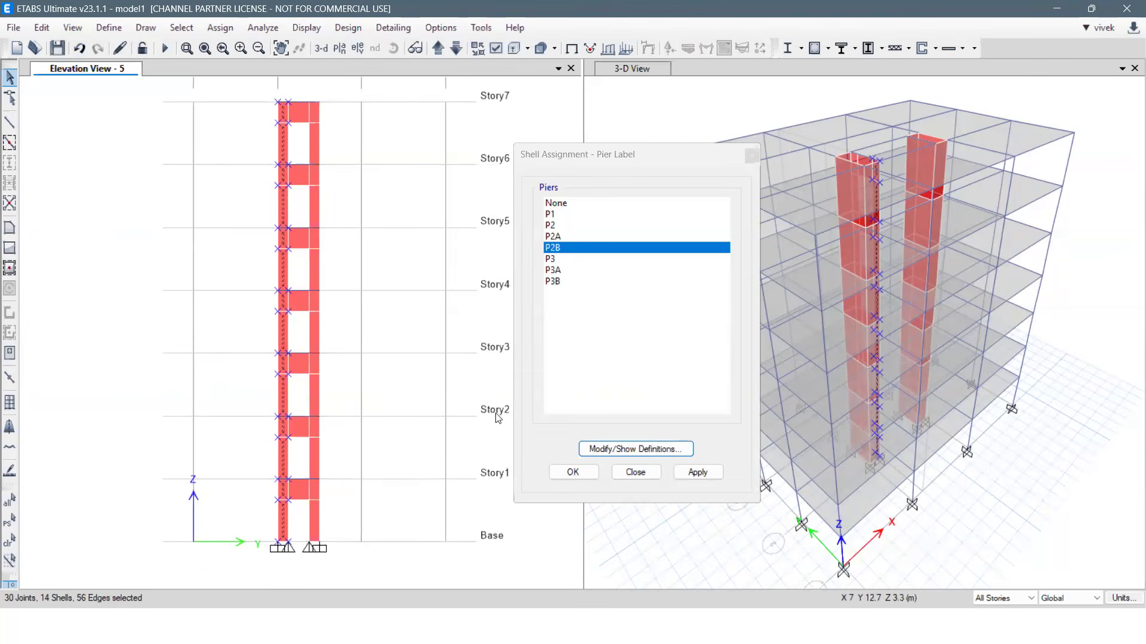
click(564, 236)
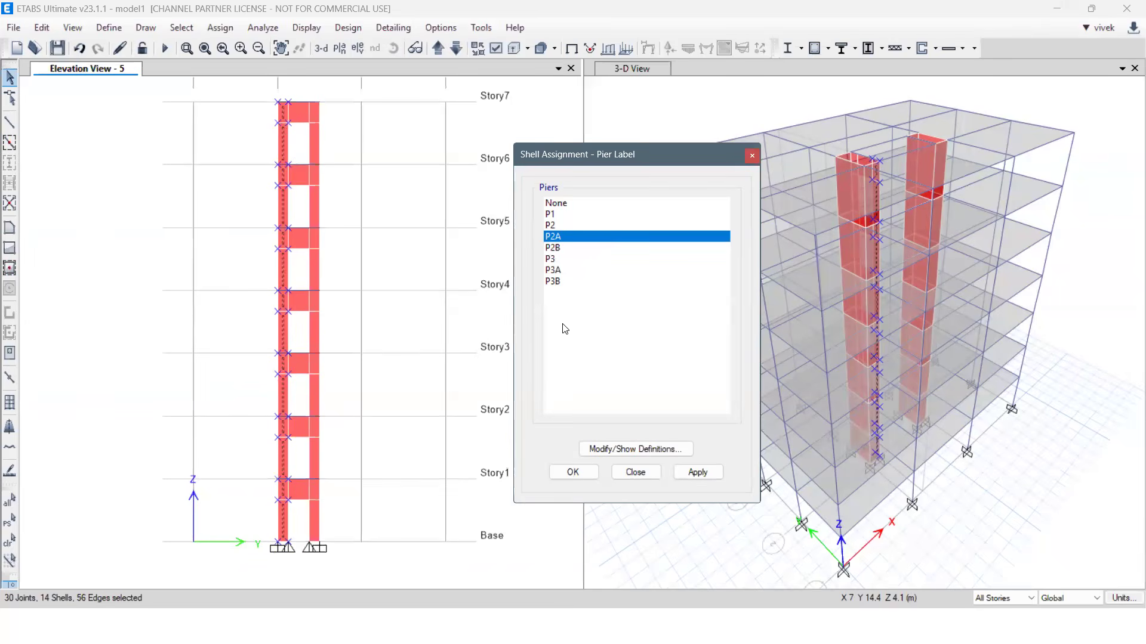
Assign pier label P2A to the left wall leg and P2B to the right wall leg over all stories on elevation 5.
click(709, 474)
drag(302, 93, 348, 587)
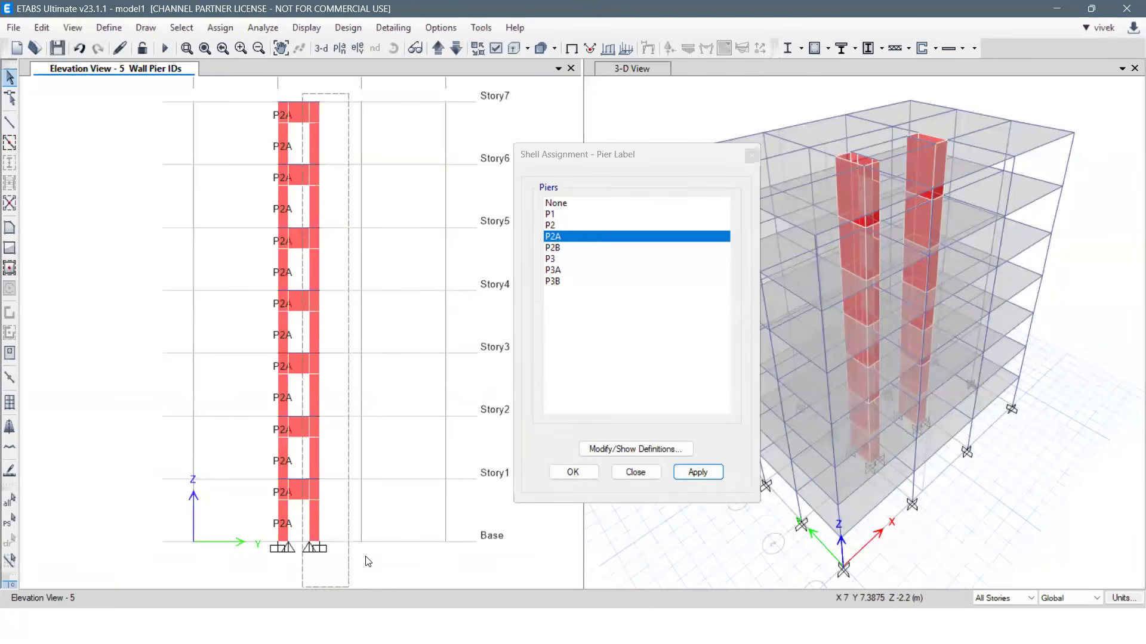
click(564, 248)
click(698, 472)
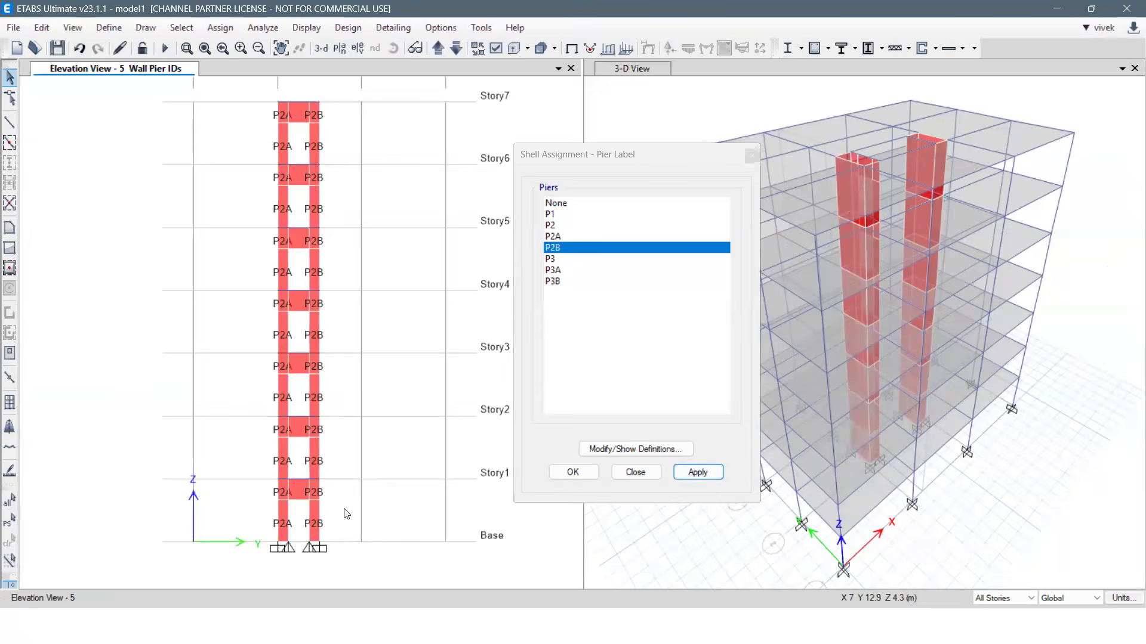
Assign spandrel label S1 to the seven wall panels between piers P2A and P2B on elevation 5.
scroll(299, 559, up, 4)
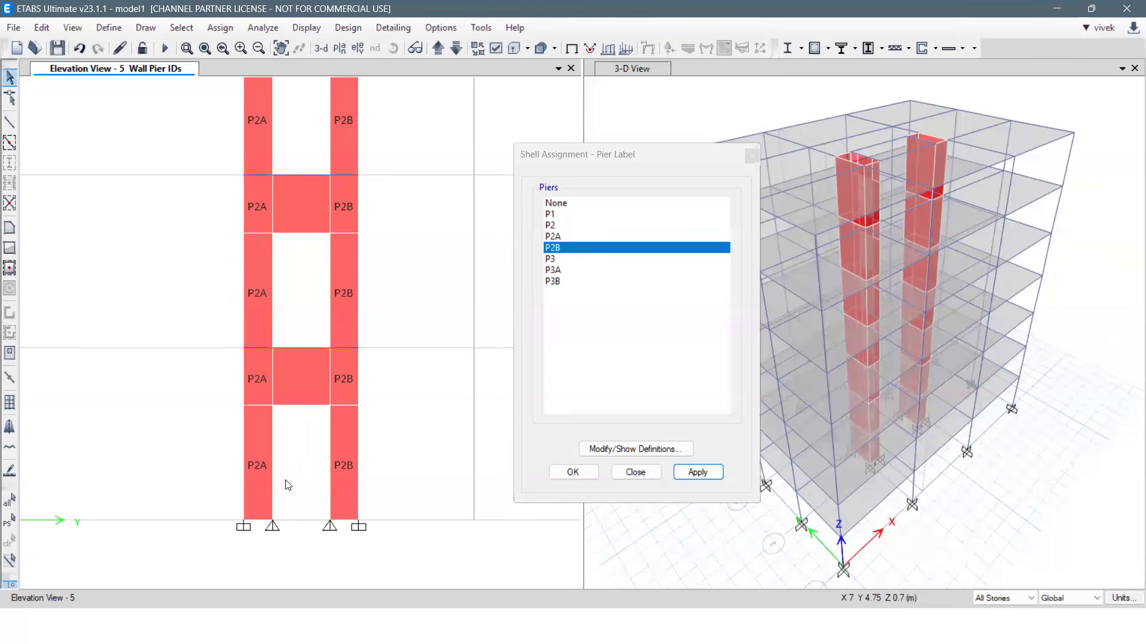
scroll(294, 529, down, 3)
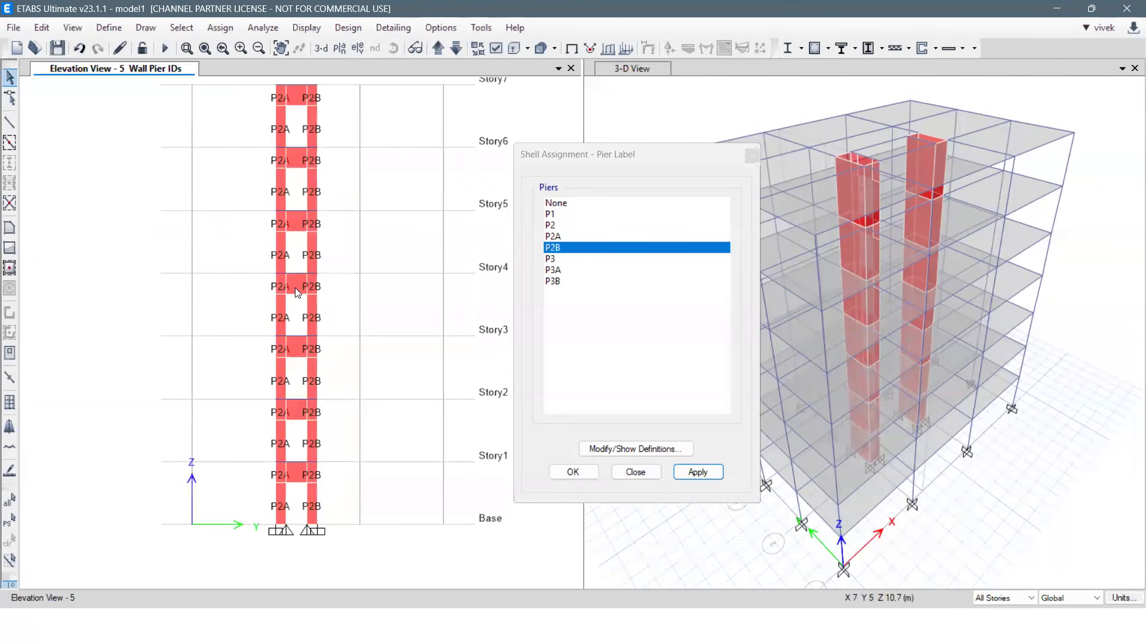
middle_drag(300, 234, 298, 285)
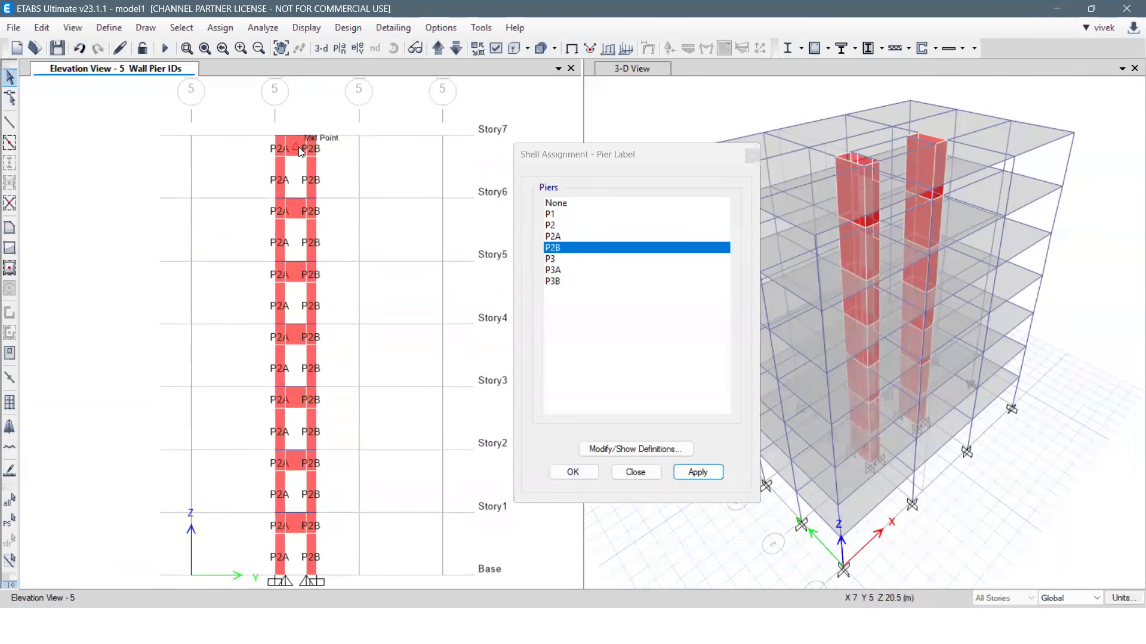
drag(300, 123, 296, 543)
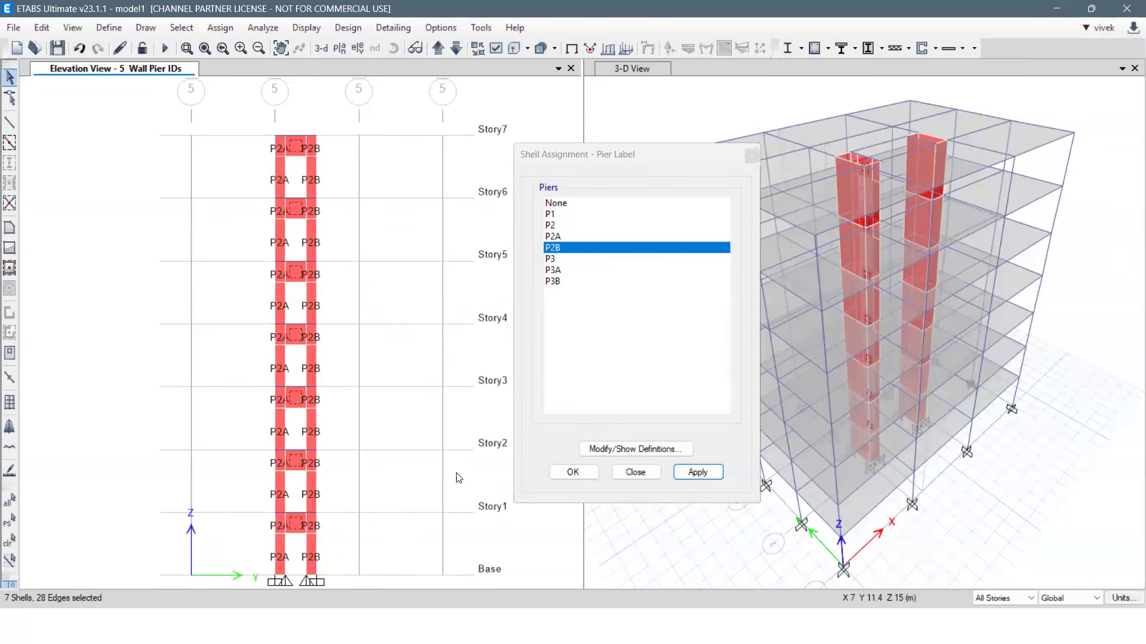
click(635, 472)
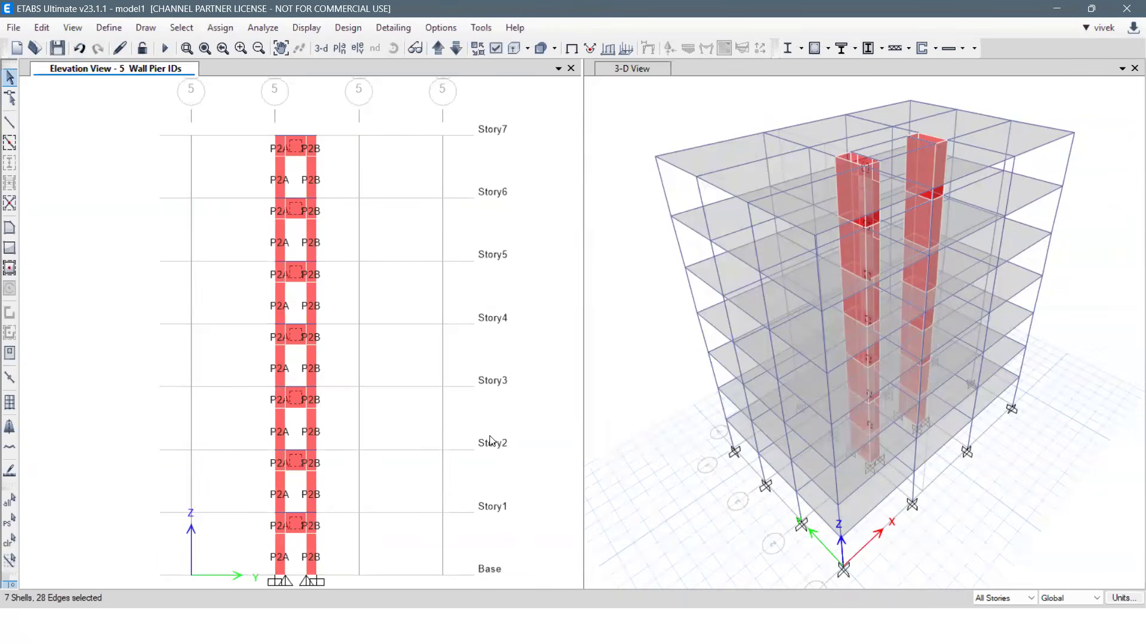
click(227, 28)
mouse_move(325, 81)
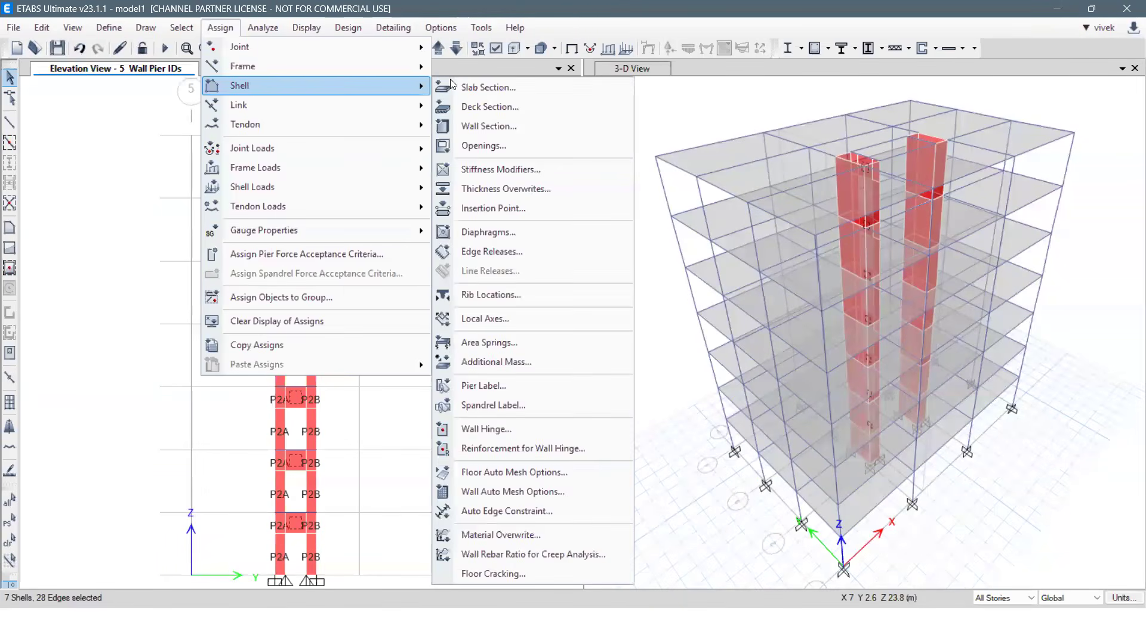
click(494, 405)
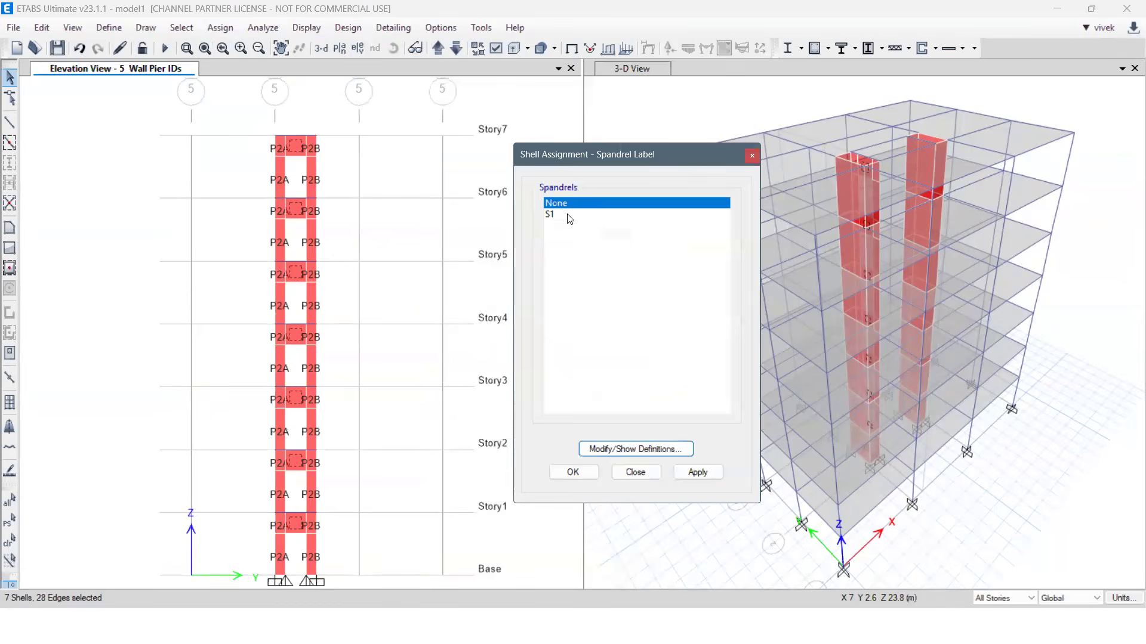
click(567, 216)
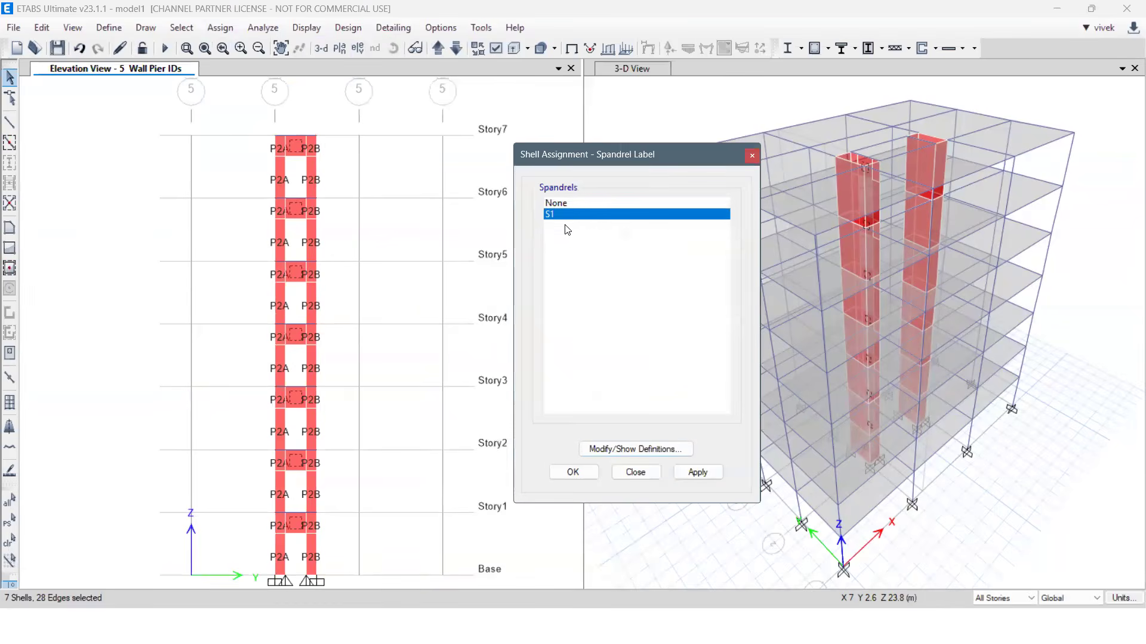
click(691, 472)
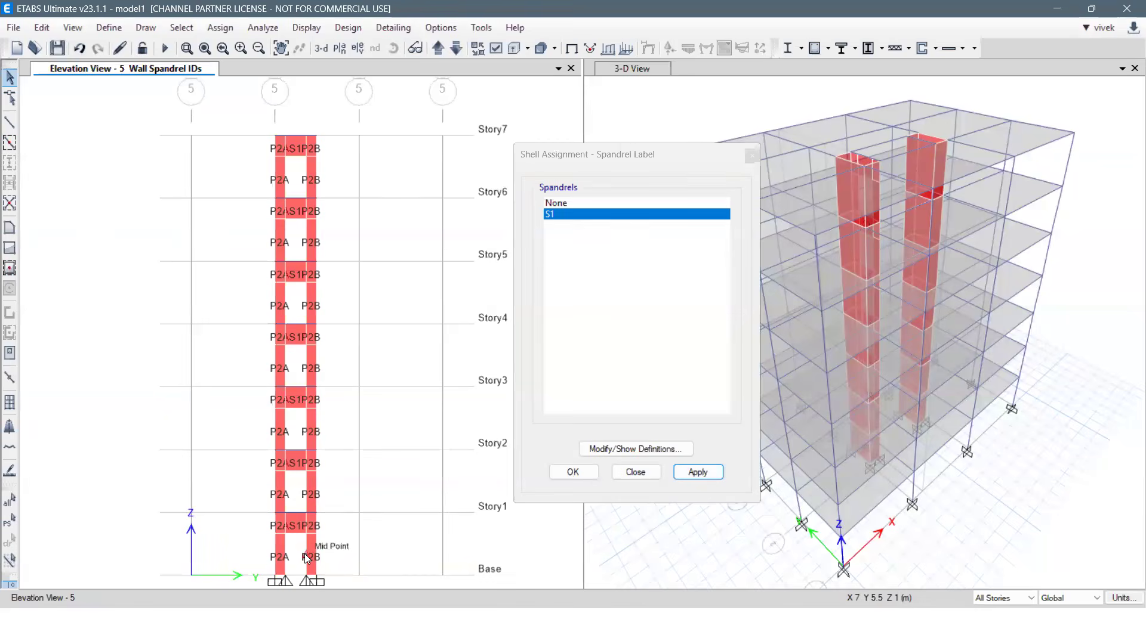
scroll(304, 554, up, 3)
scroll(288, 511, down, 5)
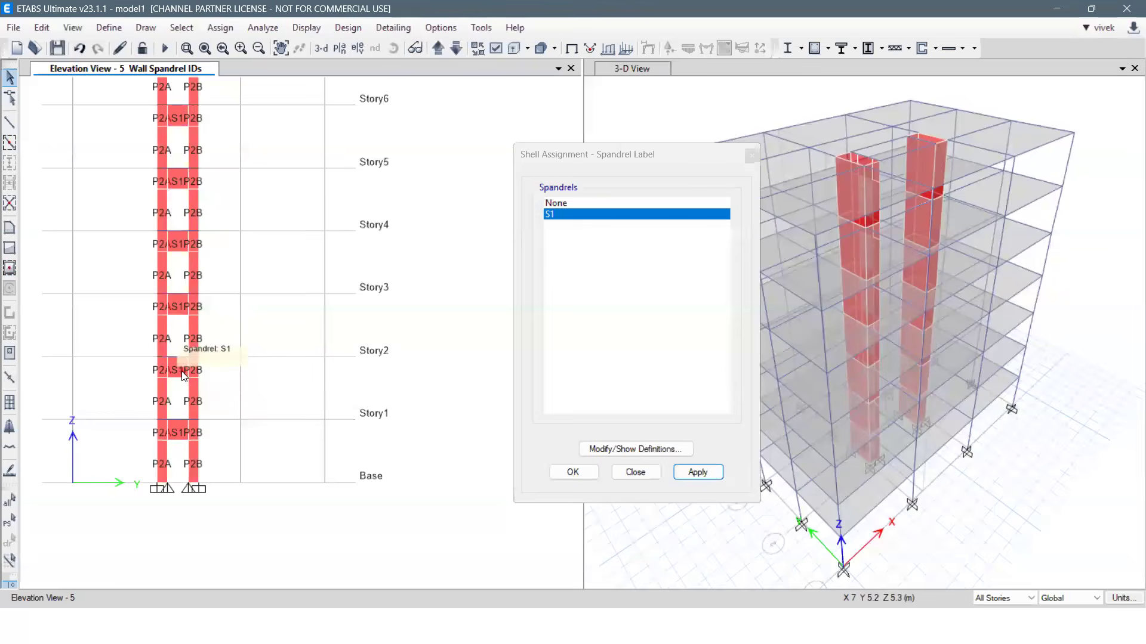
scroll(182, 374, up, 3)
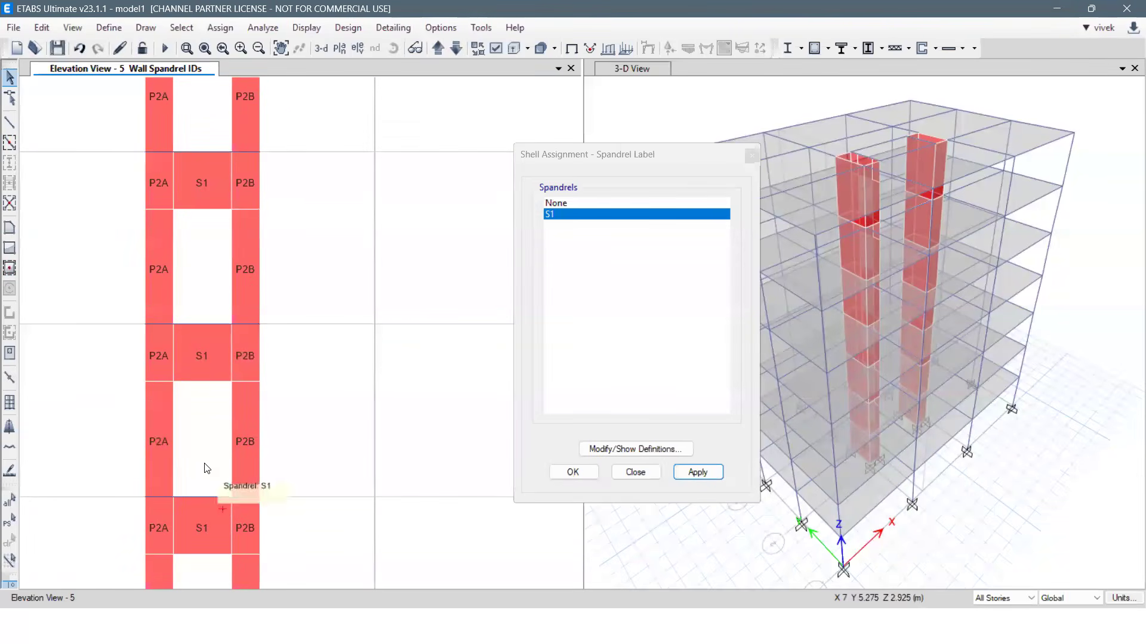
scroll(234, 345, down, 4)
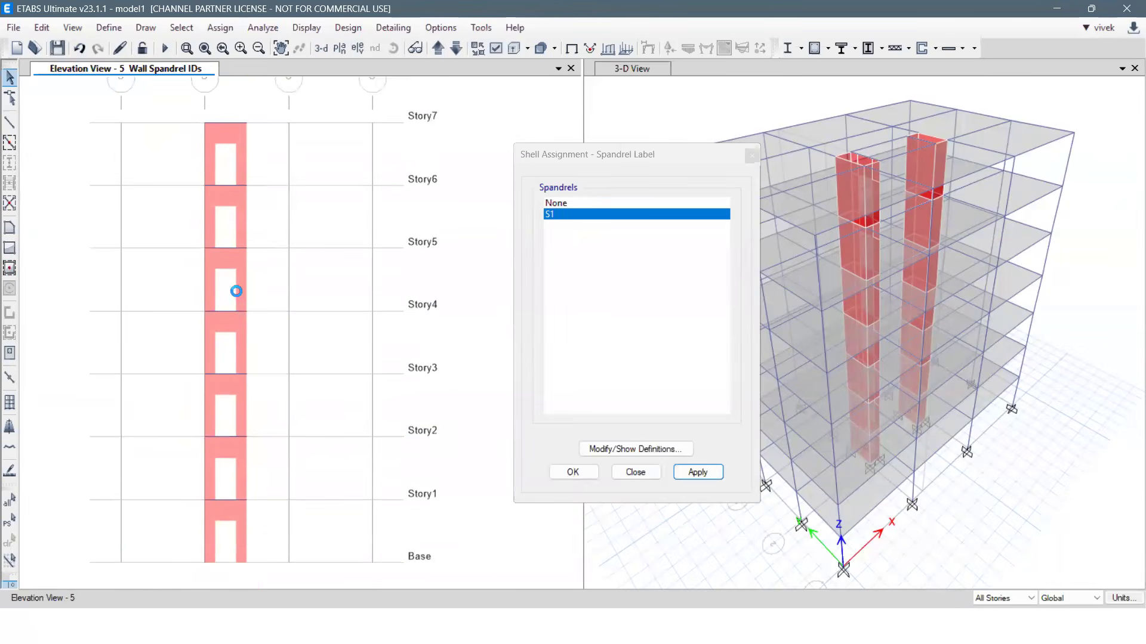
click(641, 472)
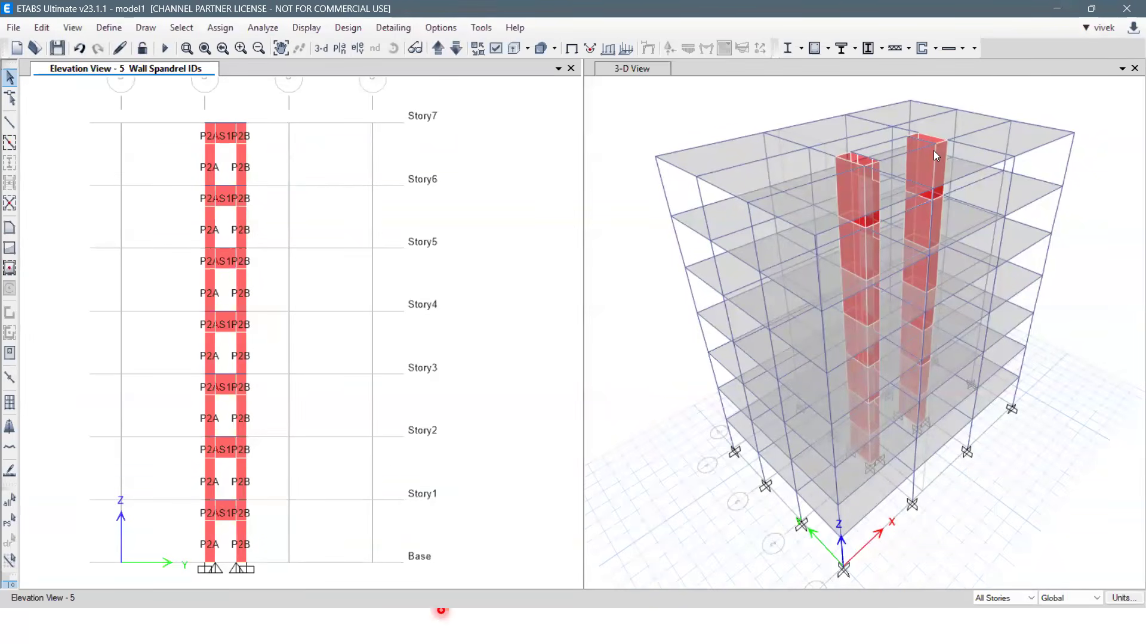
click(1058, 7)
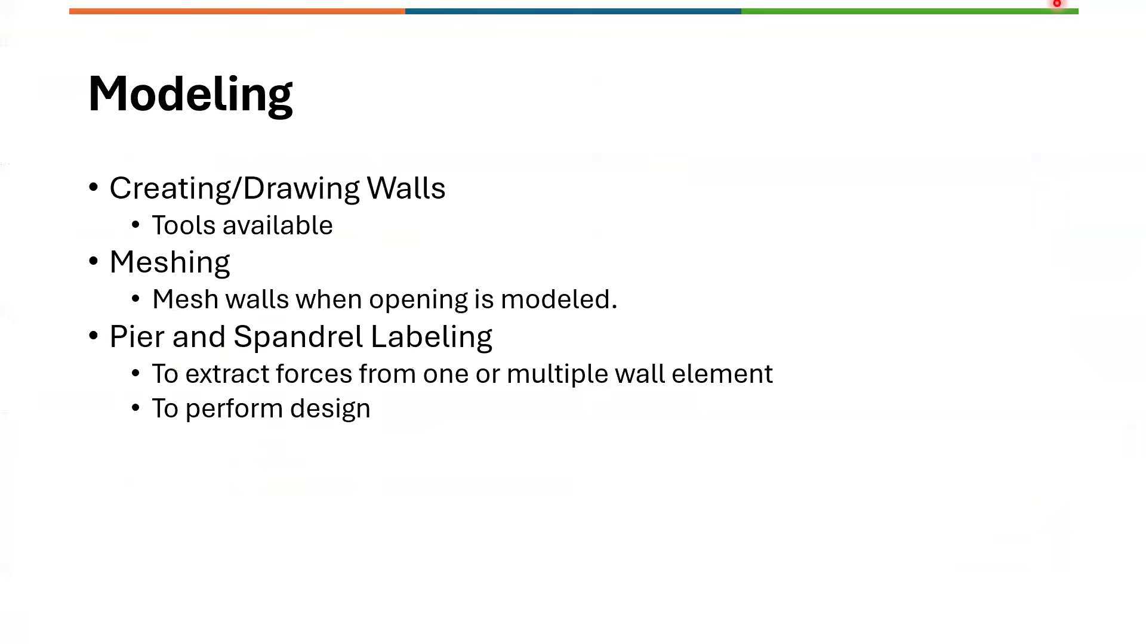
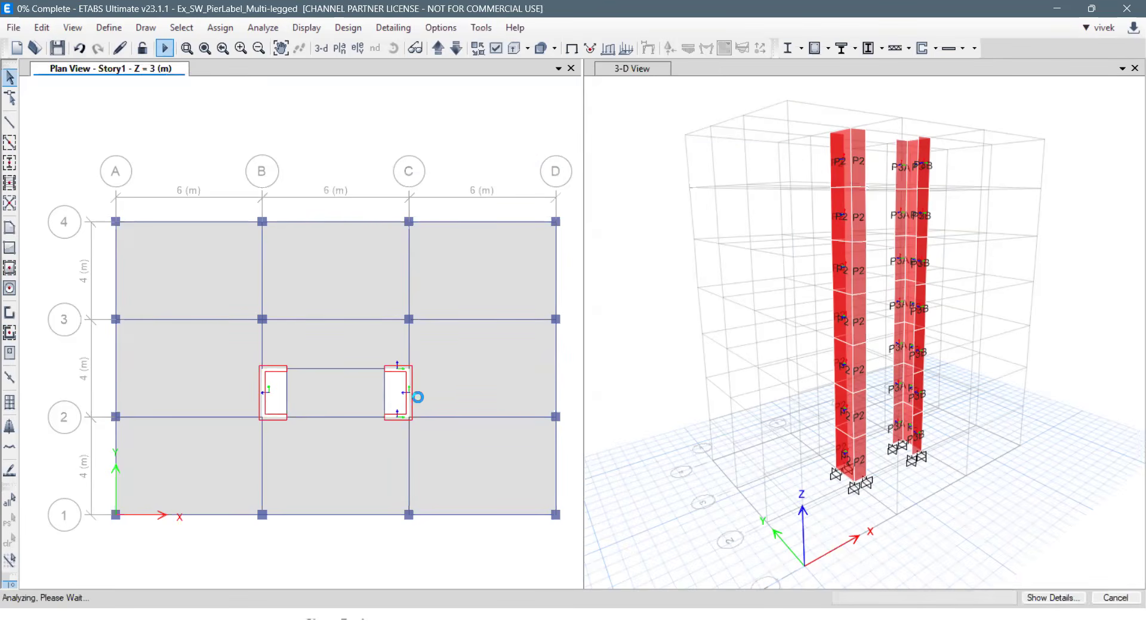
Open the shear wall design details of pier P2 at Story2, with the report enlarged and fitted to page width.
click(802, 327)
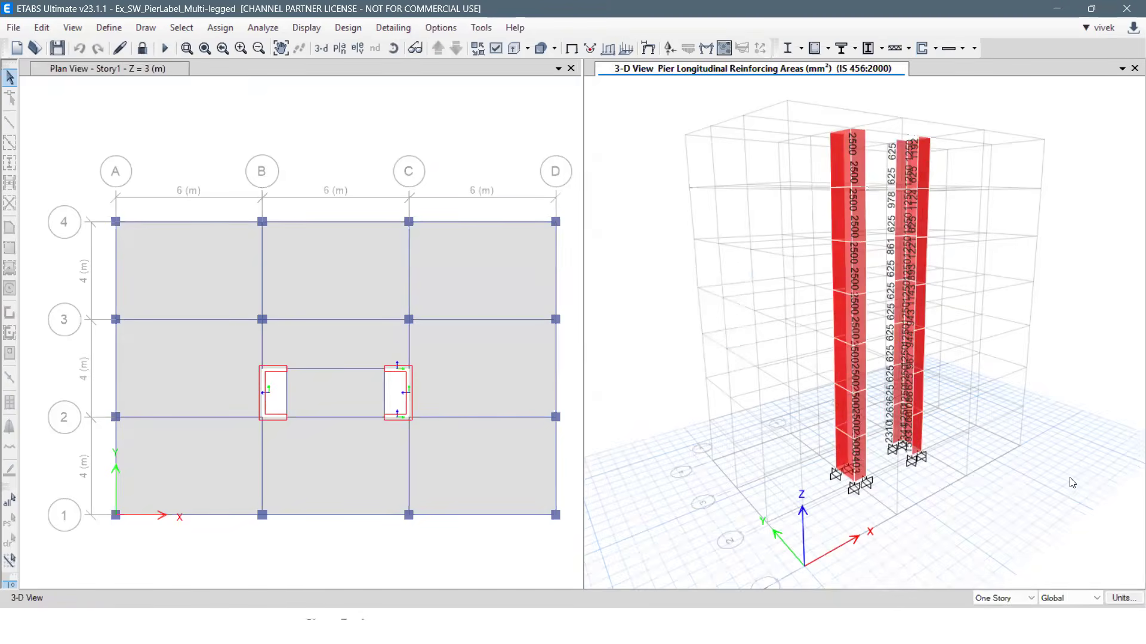
scroll(883, 427, up, 4)
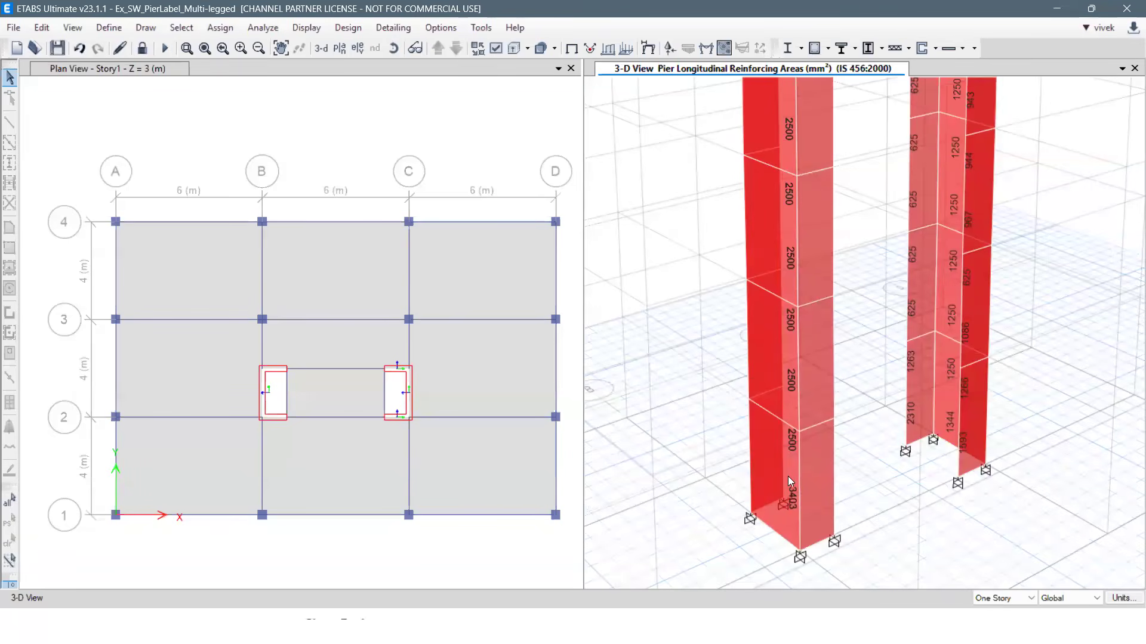
right_click(784, 374)
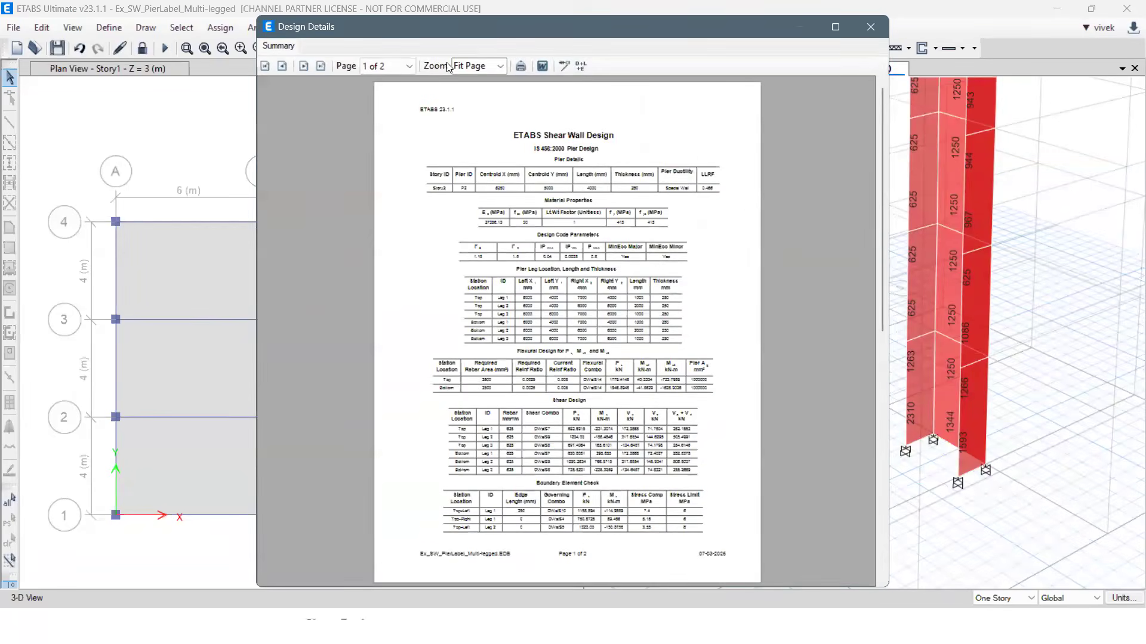
click(500, 65)
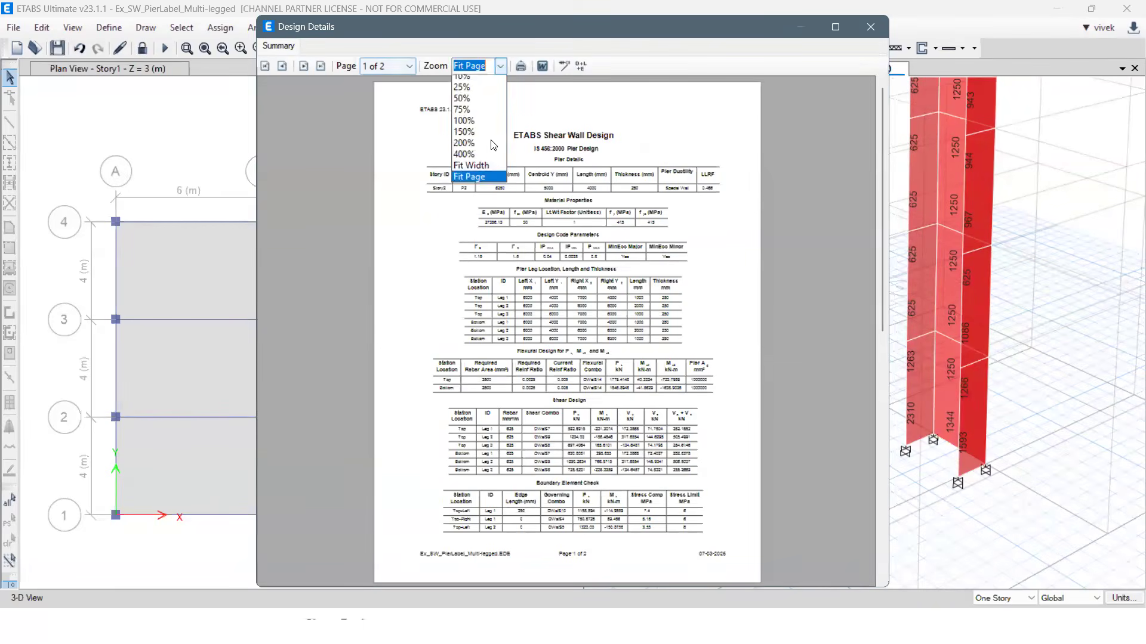
click(488, 165)
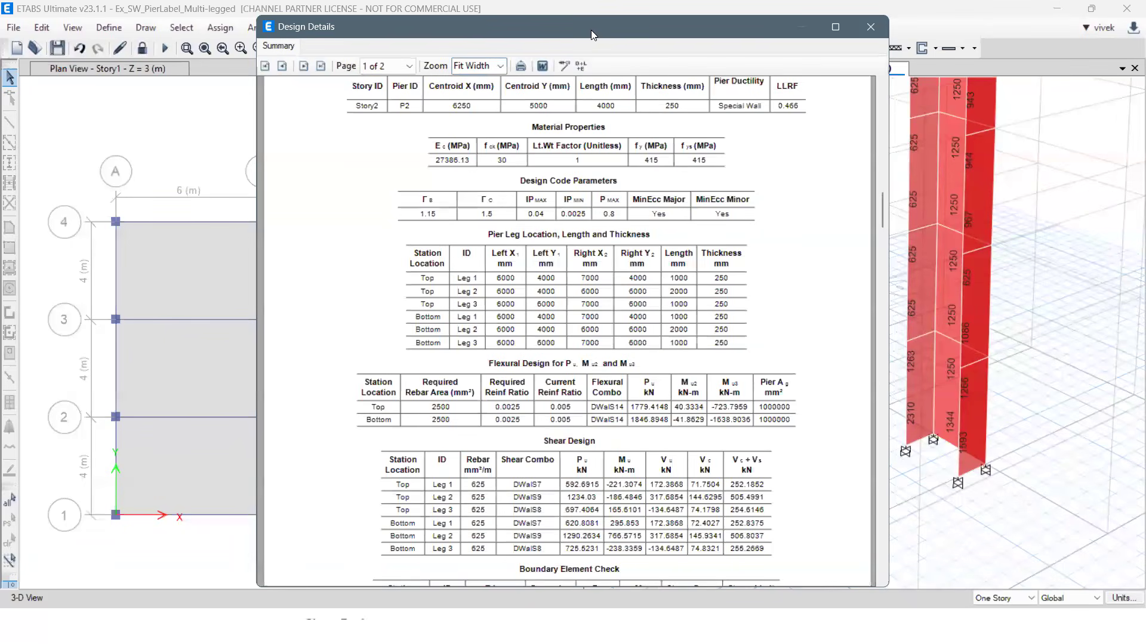
drag(590, 30, 459, 30)
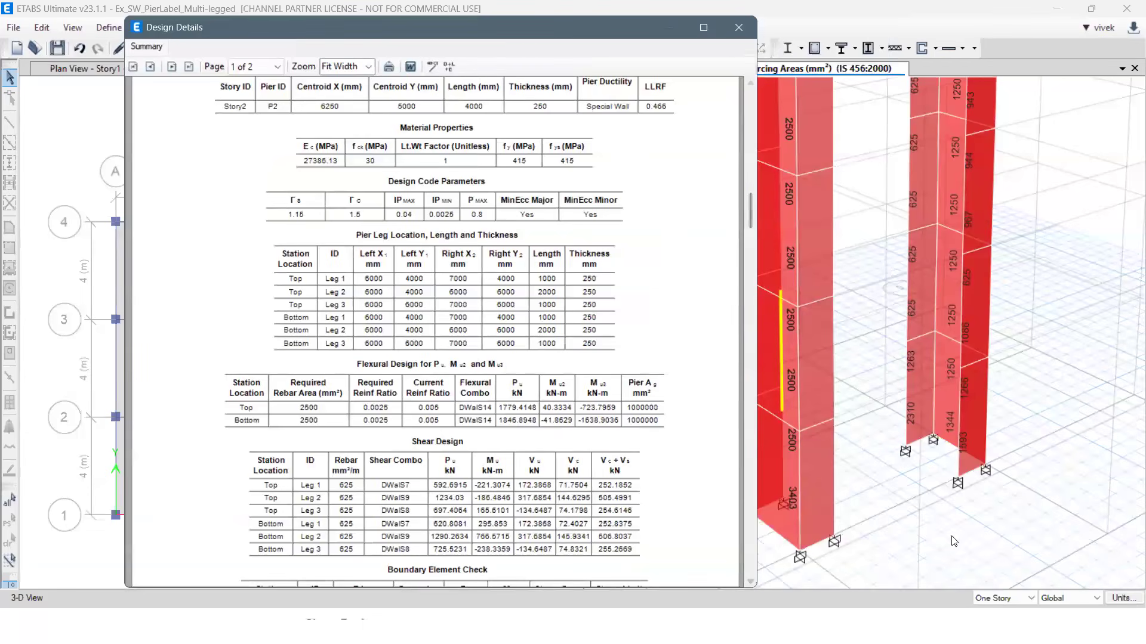
drag(755, 588, 1055, 590)
Examine the pier P2 report's leg geometry, design parameters, flexural design, shear design and boundary element check tables.
scroll(772, 336, up, 4)
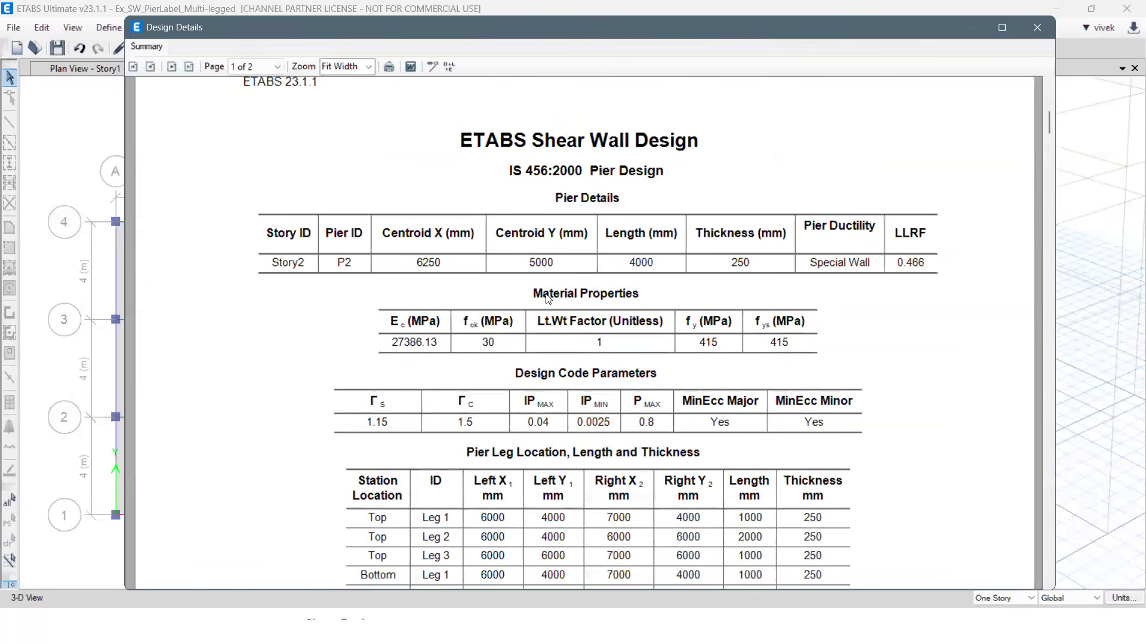
scroll(604, 279, down, 1)
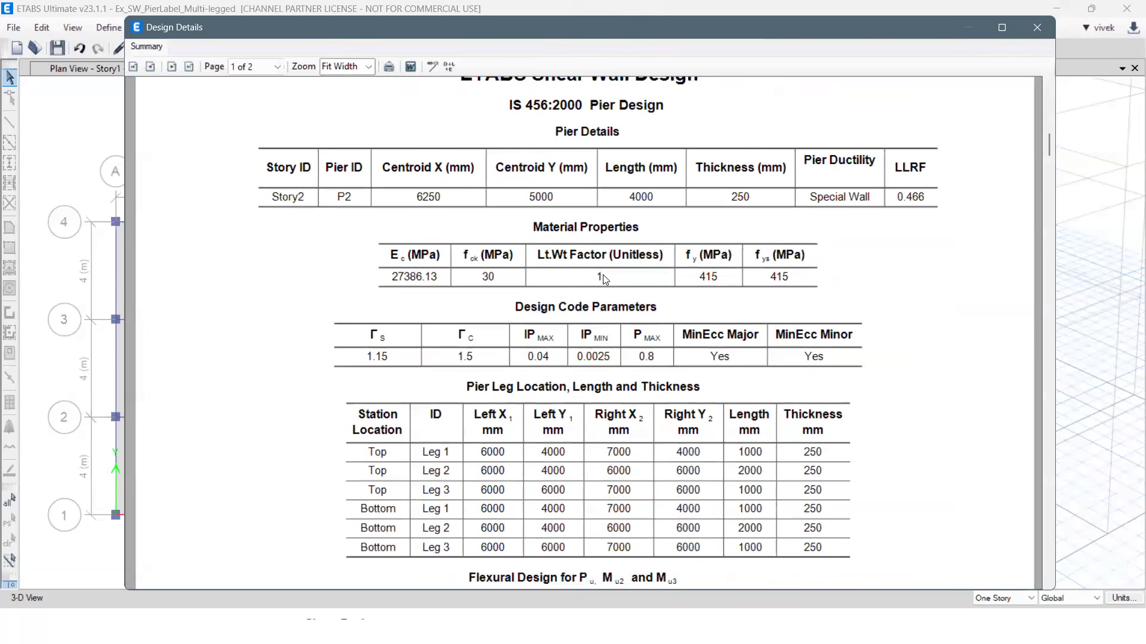
scroll(605, 278, down, 3)
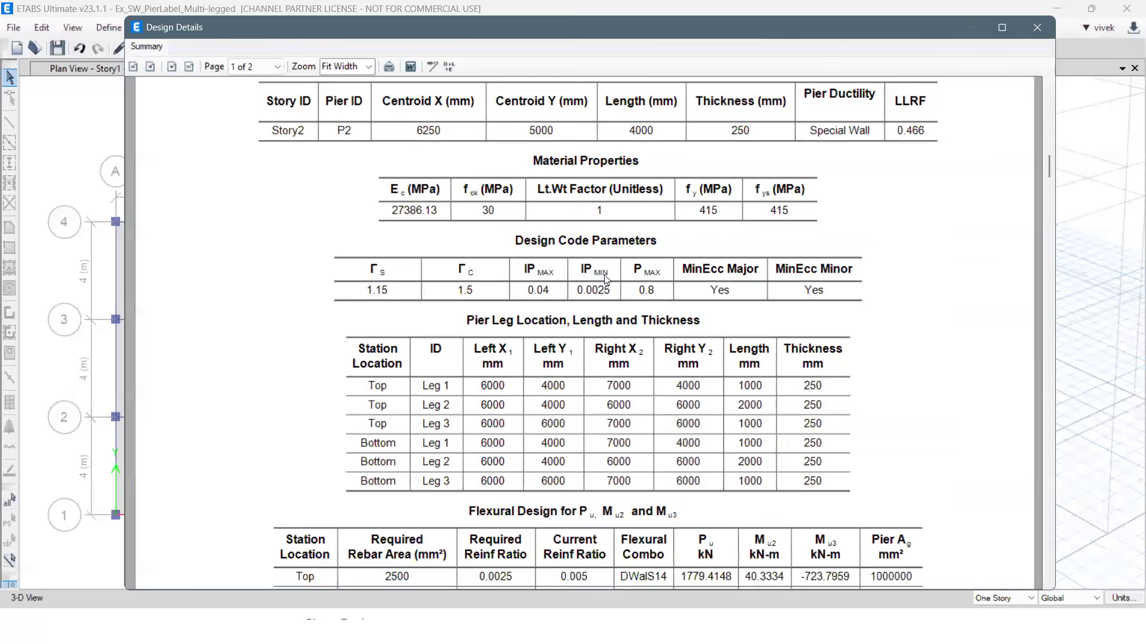
scroll(696, 330, down, 1)
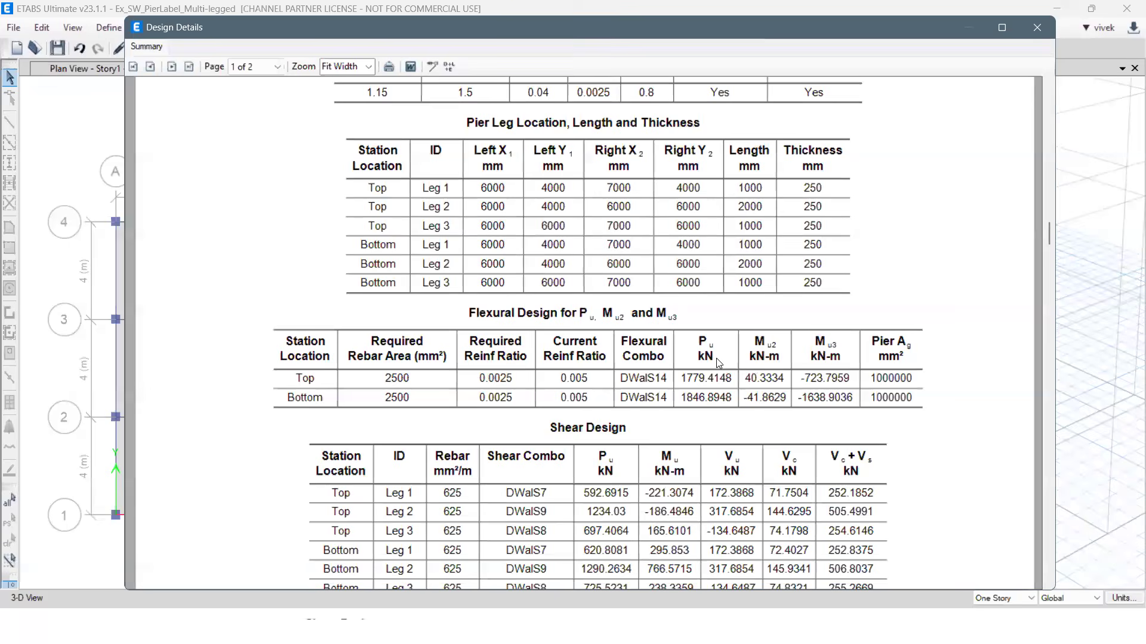
scroll(718, 362, down, 2)
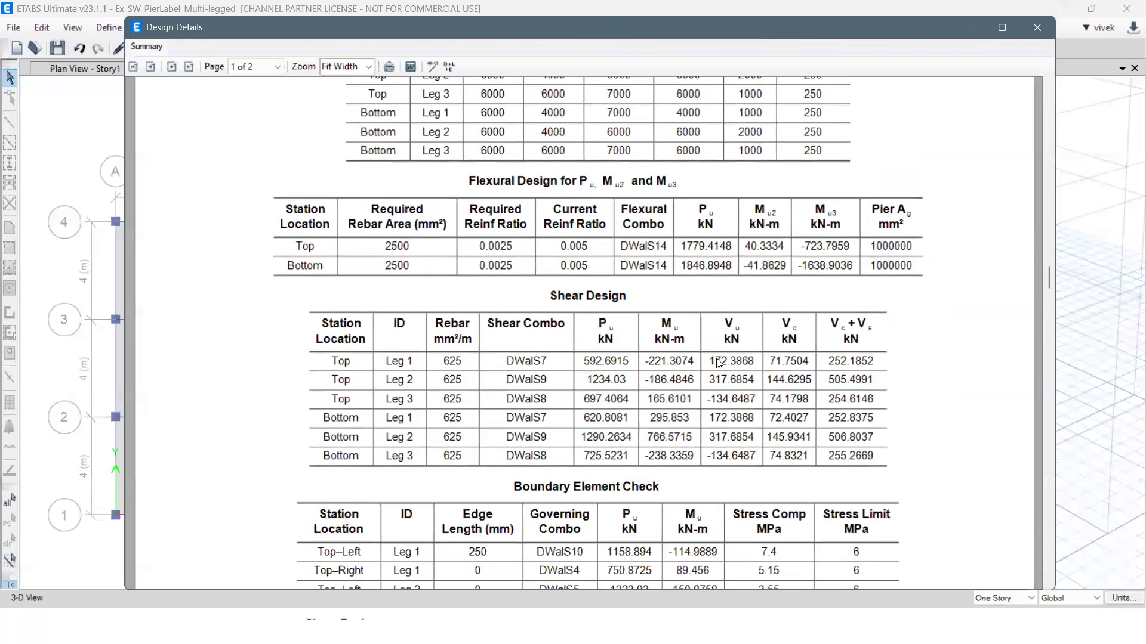
scroll(717, 361, down, 1)
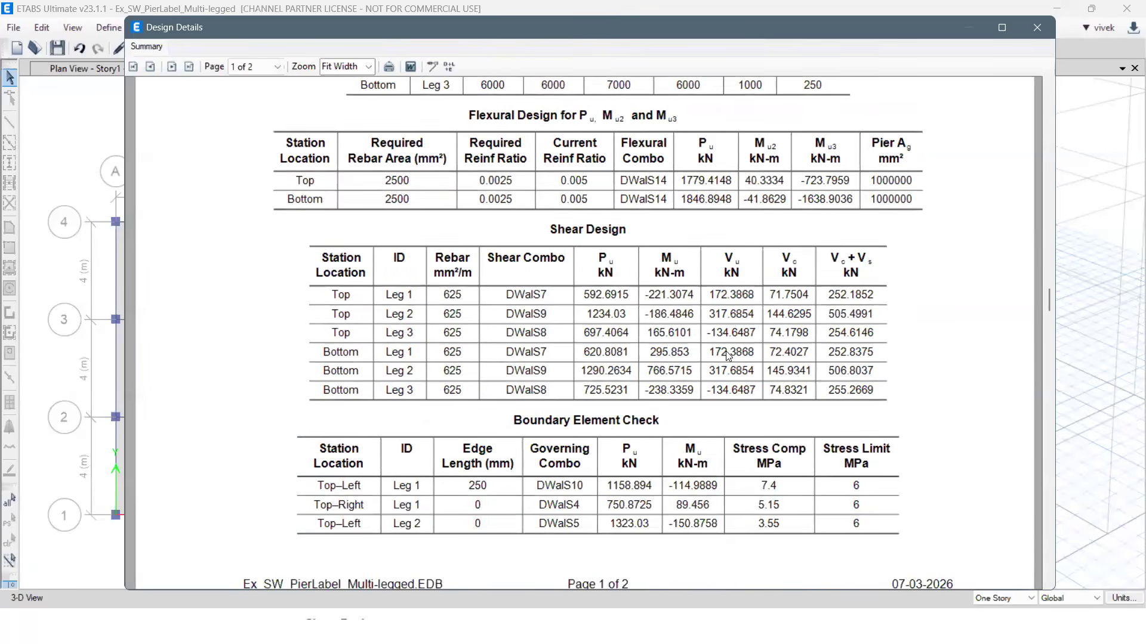
scroll(706, 343, up, 2)
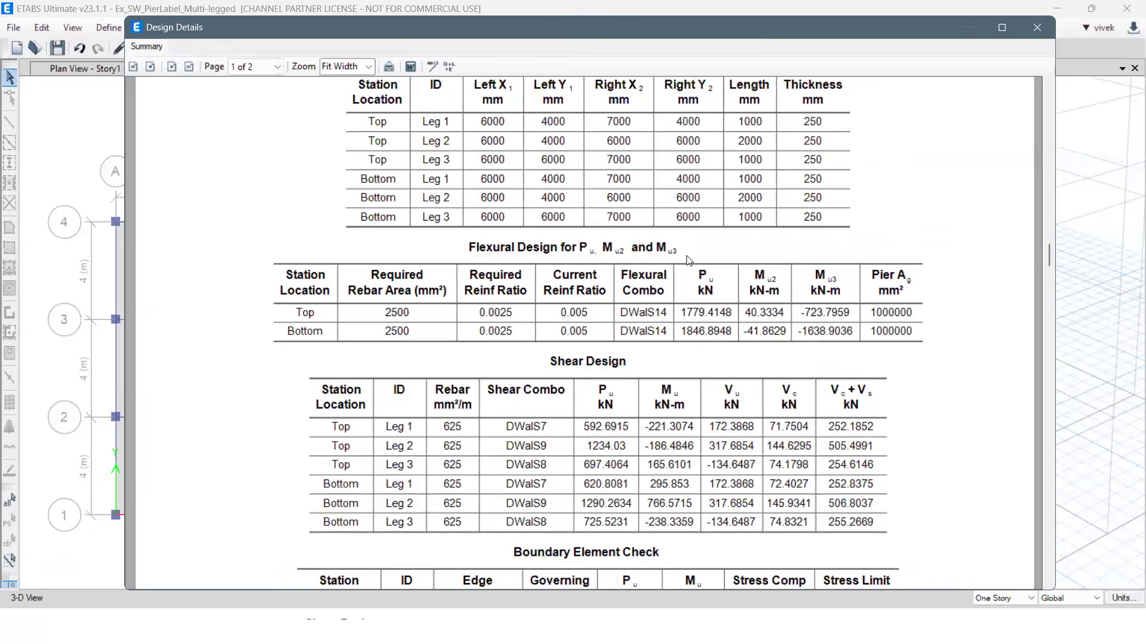
scroll(710, 275, up, 2)
scroll(471, 295, up, 1)
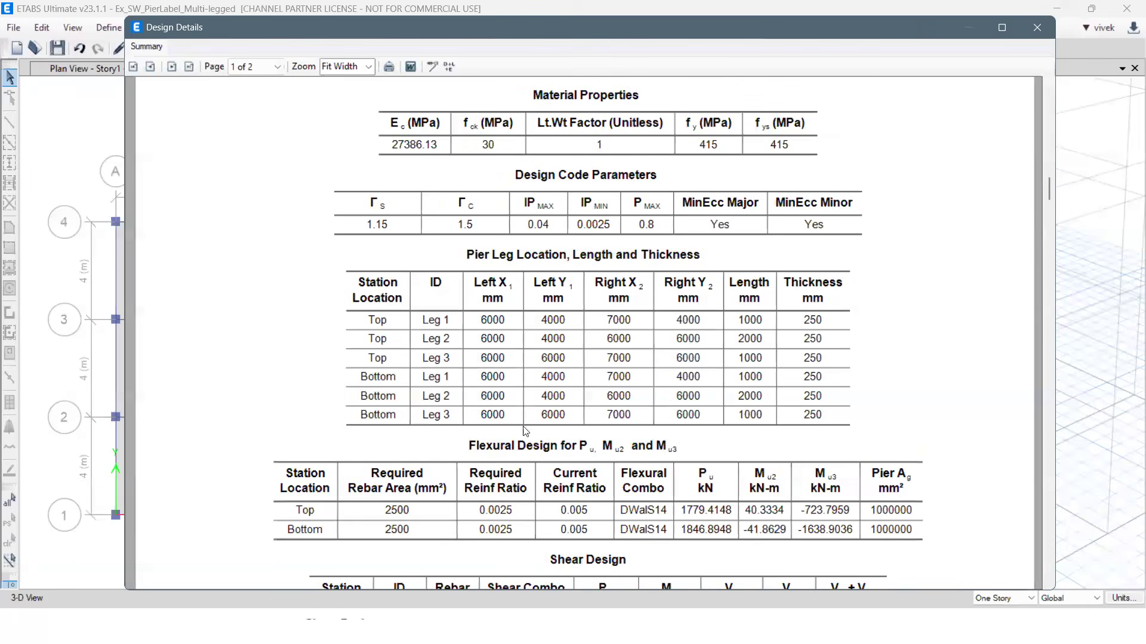
scroll(525, 431, down, 1)
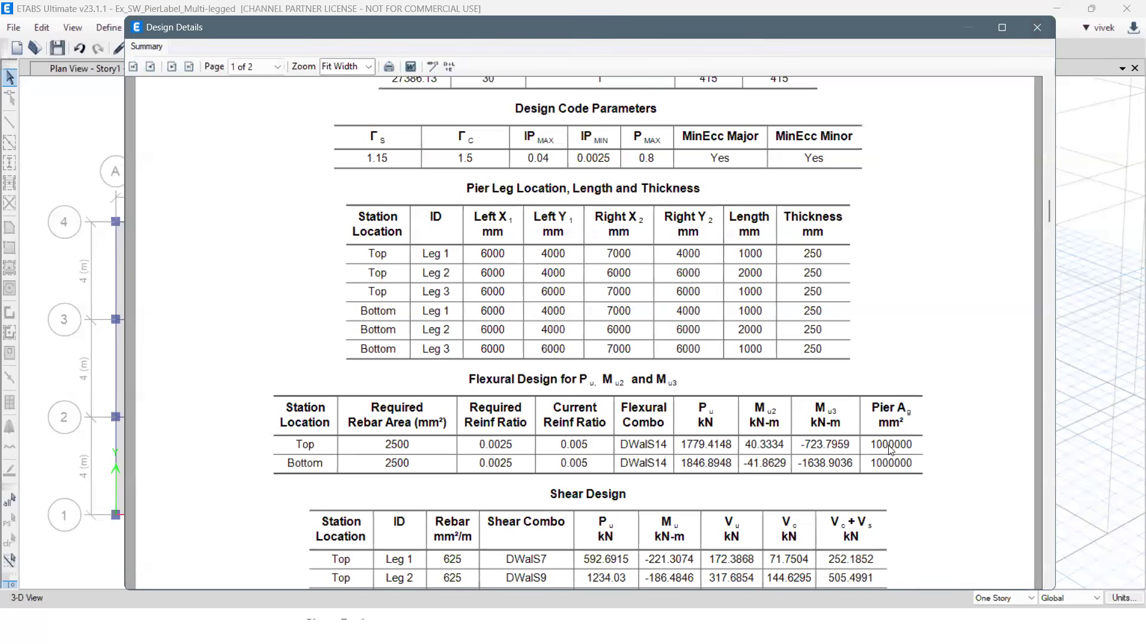
scroll(656, 370, down, 3)
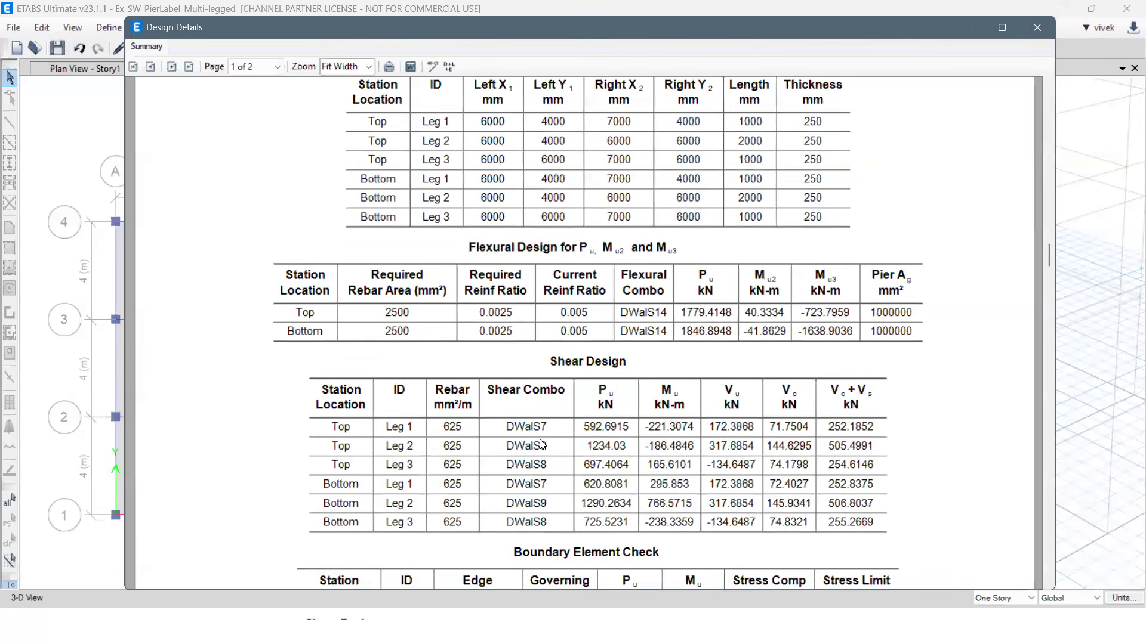
scroll(518, 391, down, 2)
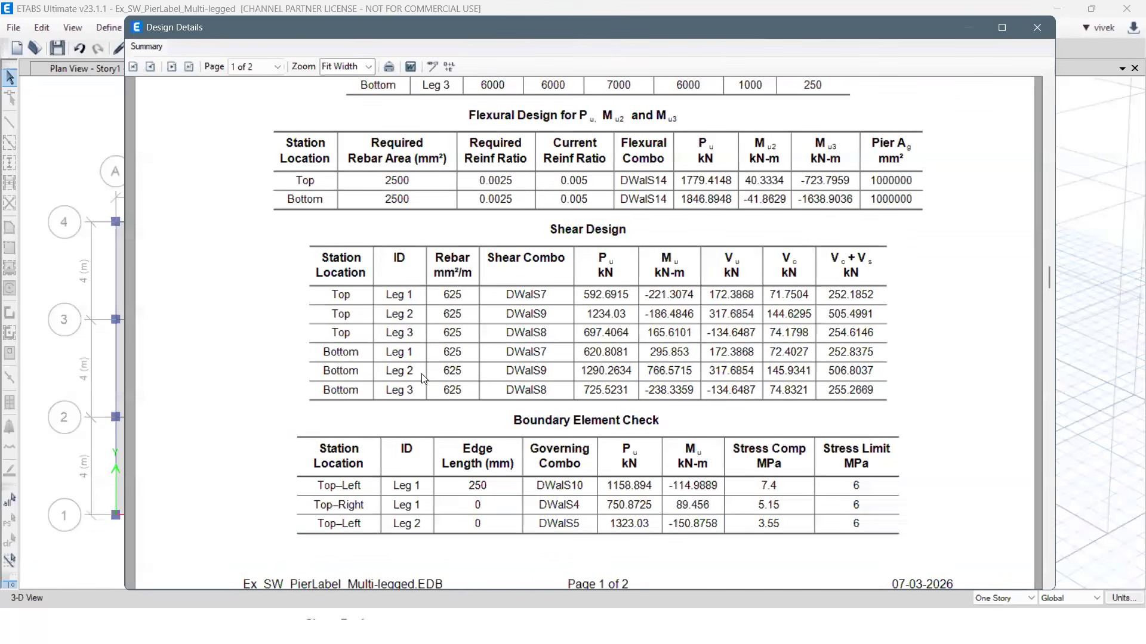
scroll(422, 387, up, 1)
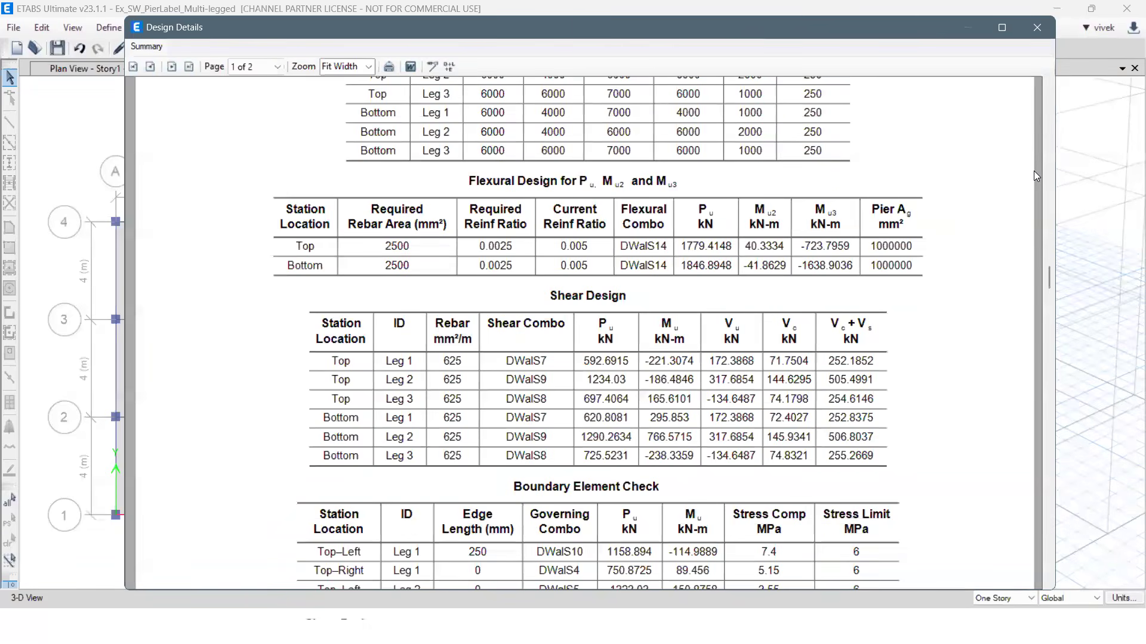
Close the pier P2 report and open the design details of pier P3A at Story1, fitted to page width.
click(1037, 27)
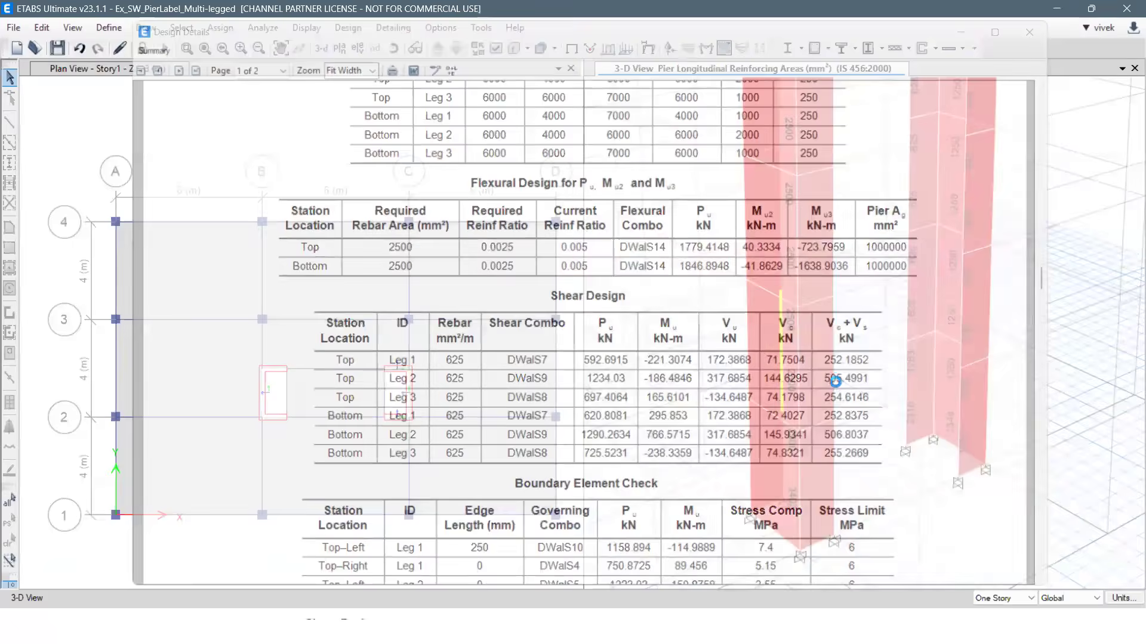
middle_drag(807, 369, 788, 364)
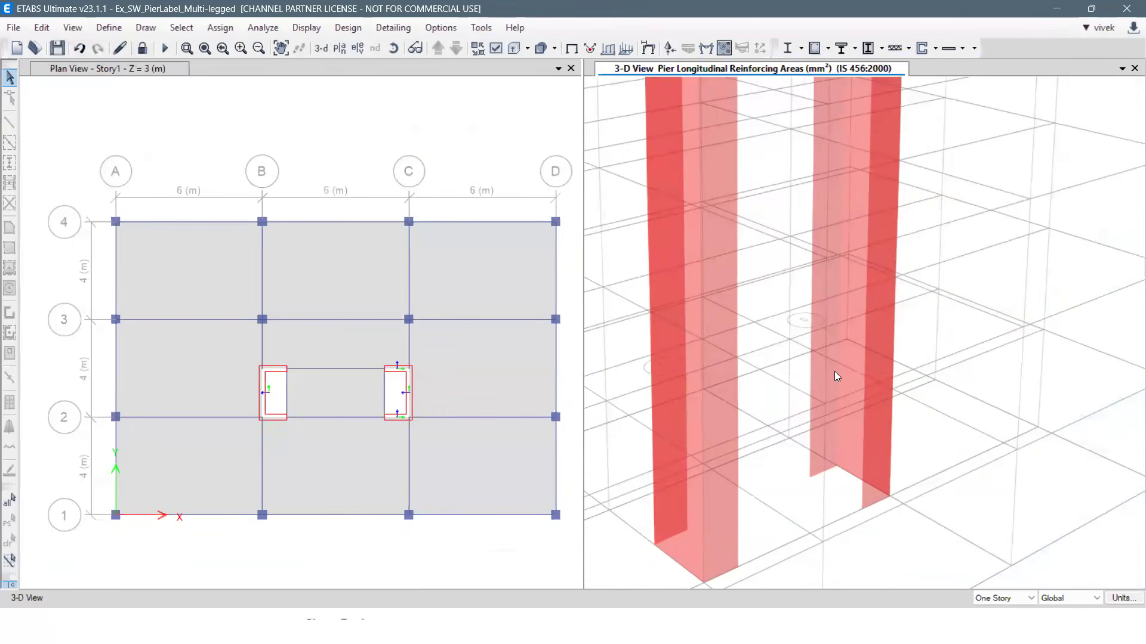
scroll(749, 358, up, 3)
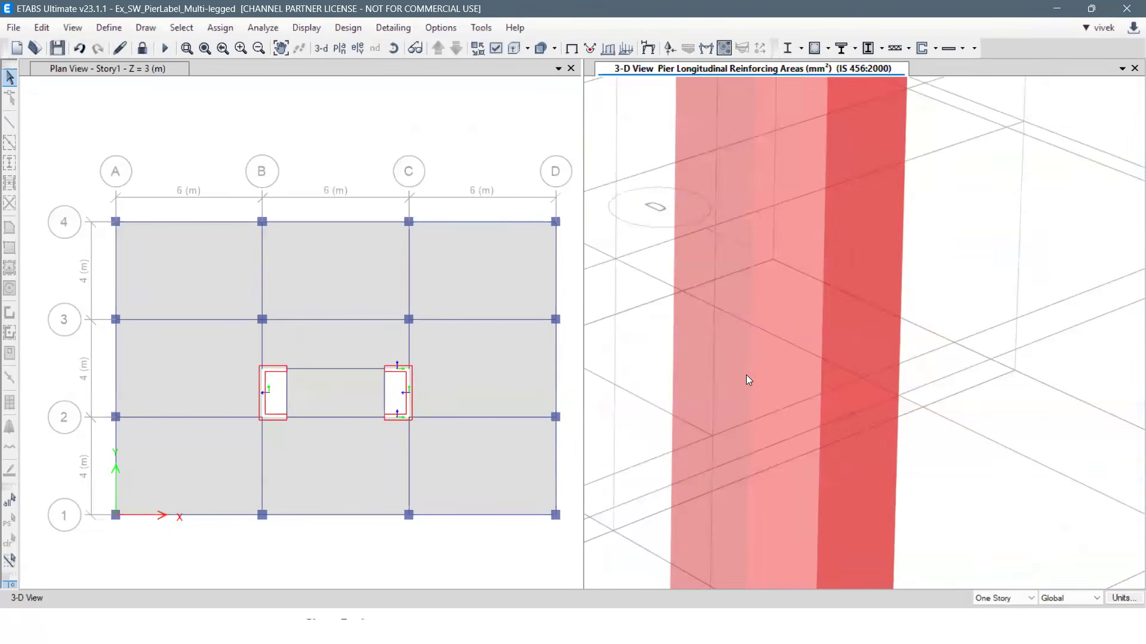
middle_drag(746, 375, 781, 289)
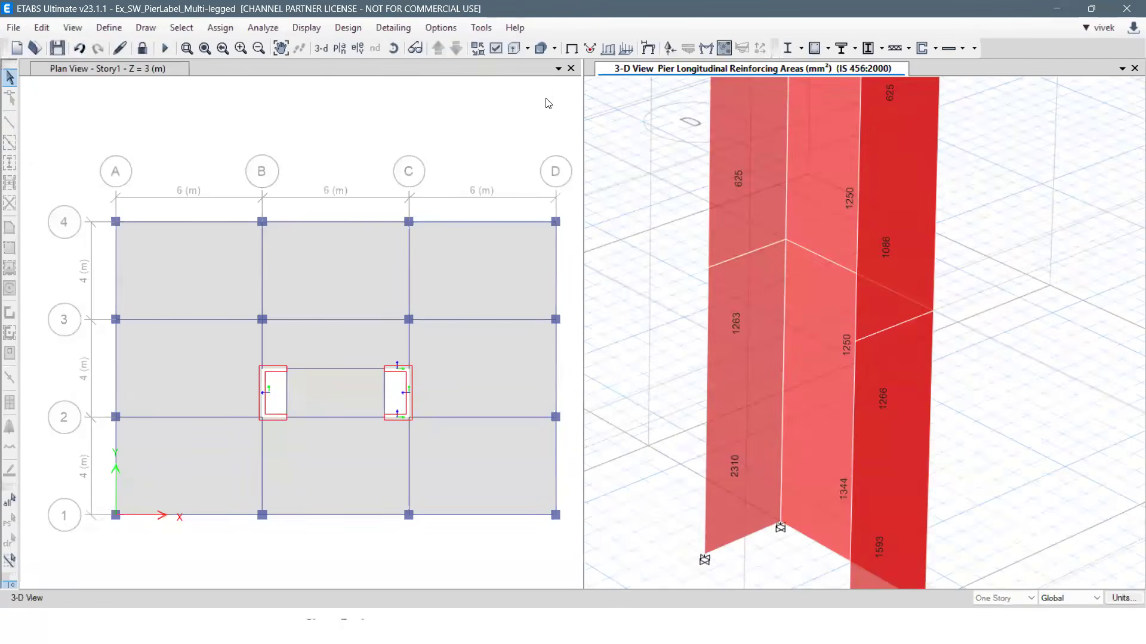
right_click(842, 329)
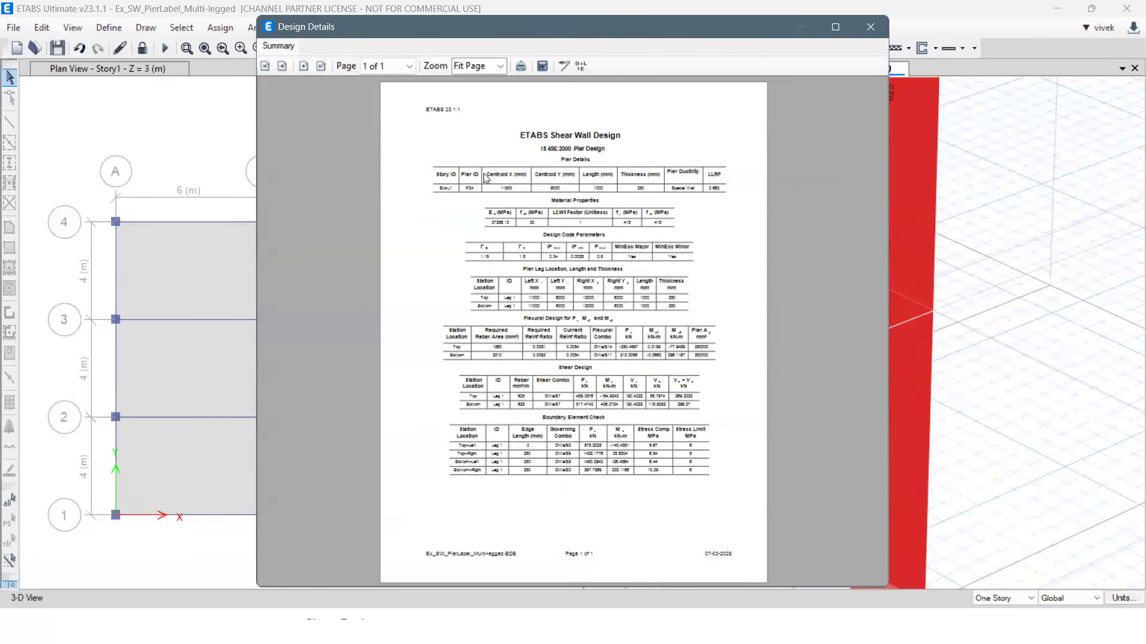
click(500, 66)
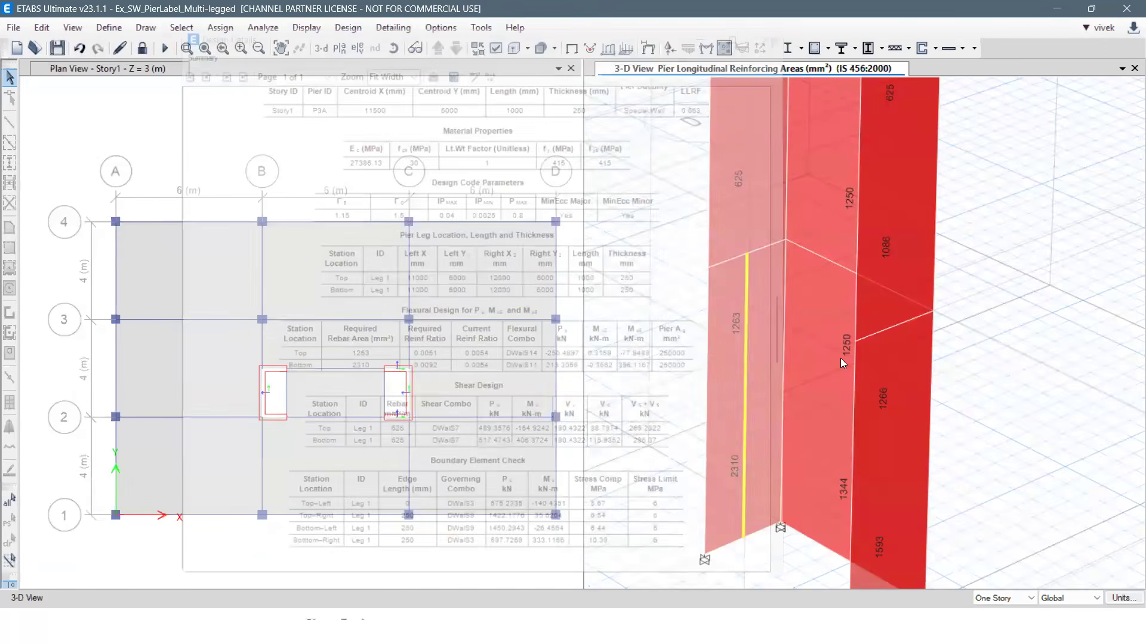
Examine the longitudinal reinforcing areas near the base of the separately labelled wall legs and the C-shaped pier P2.
middle_drag(866, 468, 952, 410)
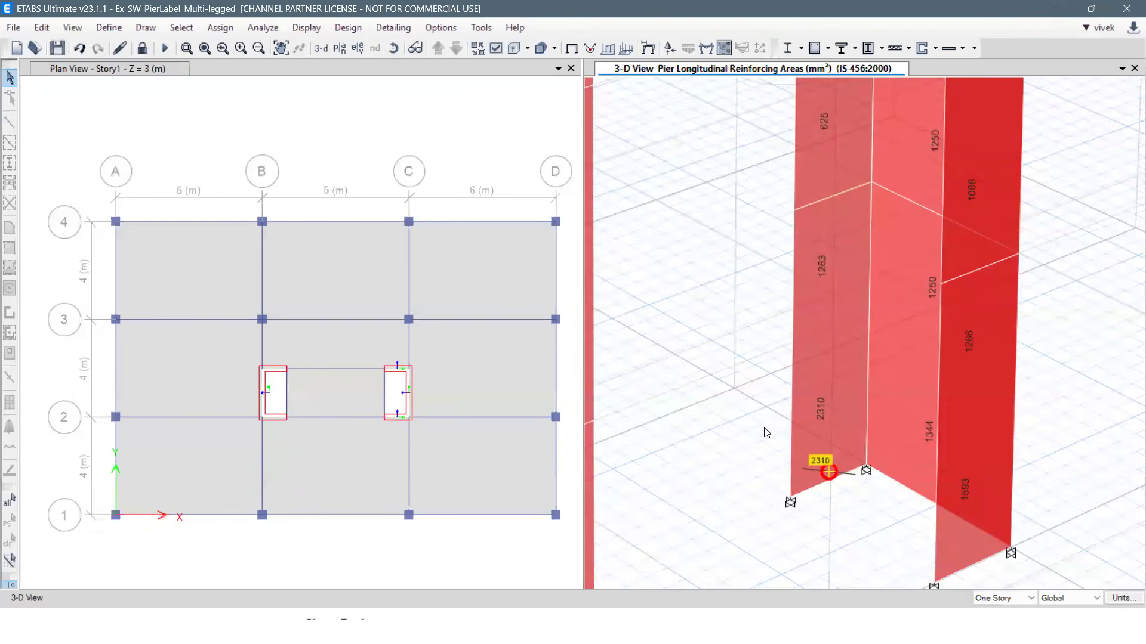
middle_drag(727, 458, 973, 324)
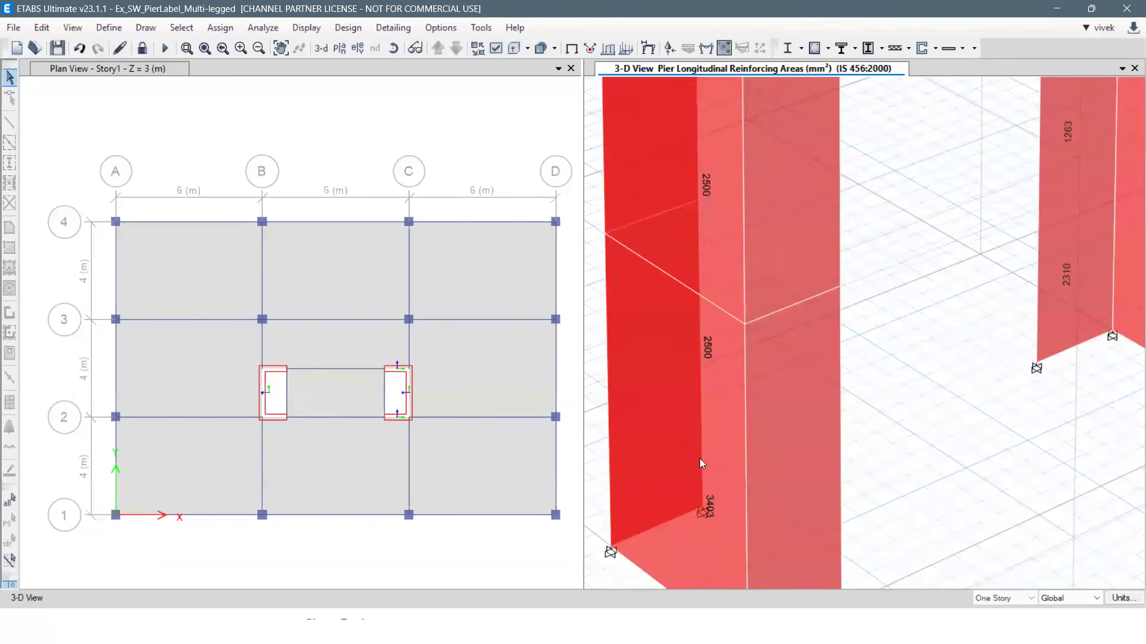
mouse_move(729, 419)
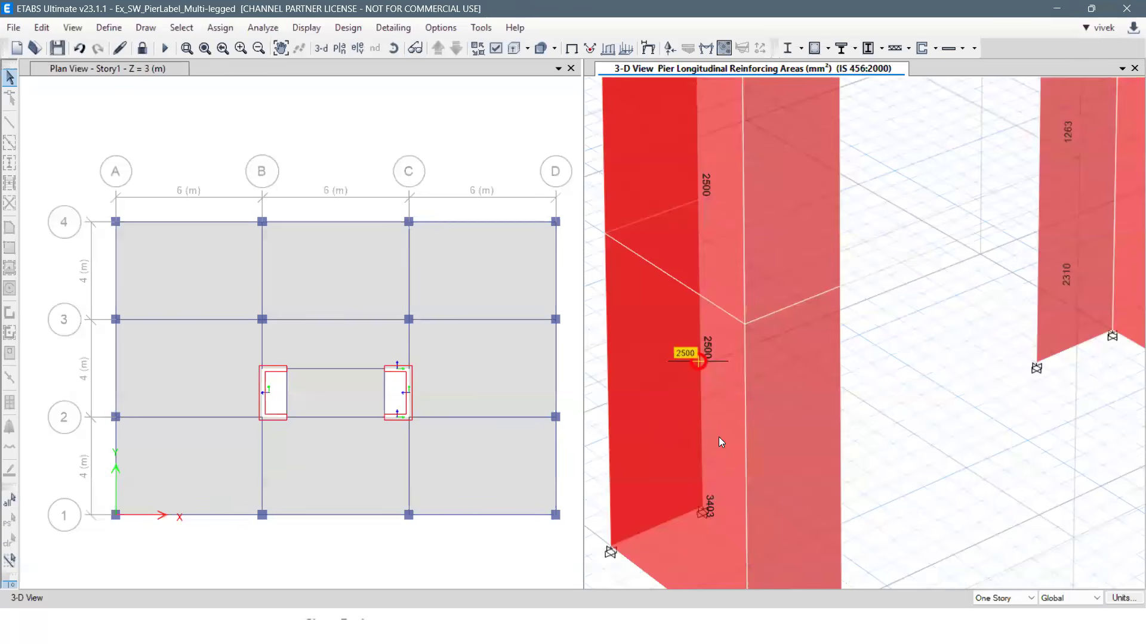
scroll(922, 382, up, 1)
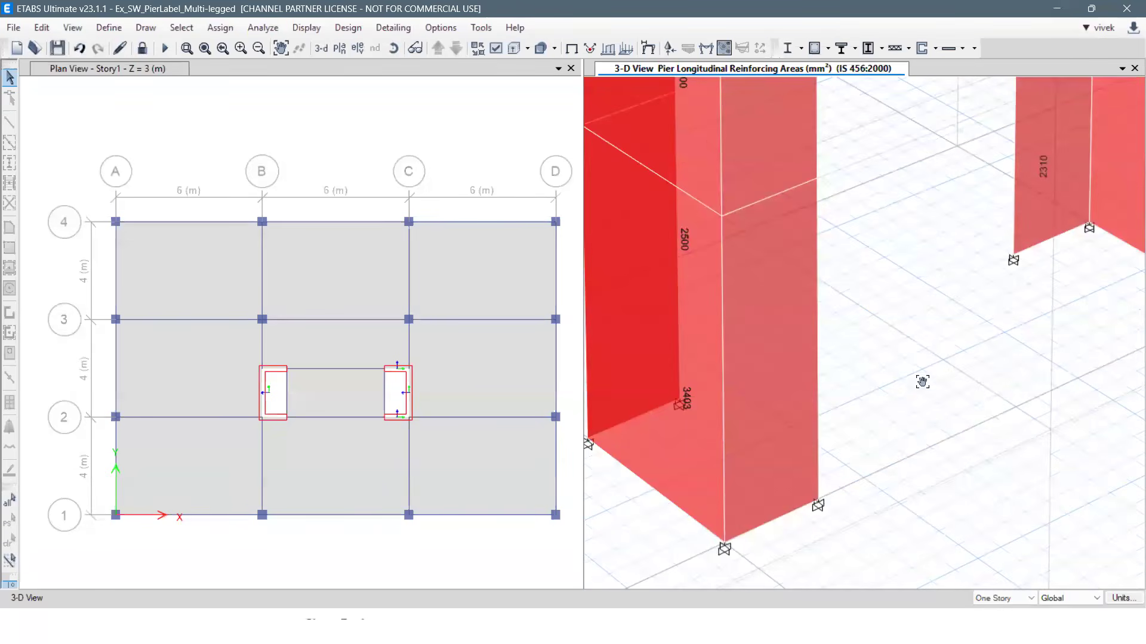
scroll(735, 433, up, 1)
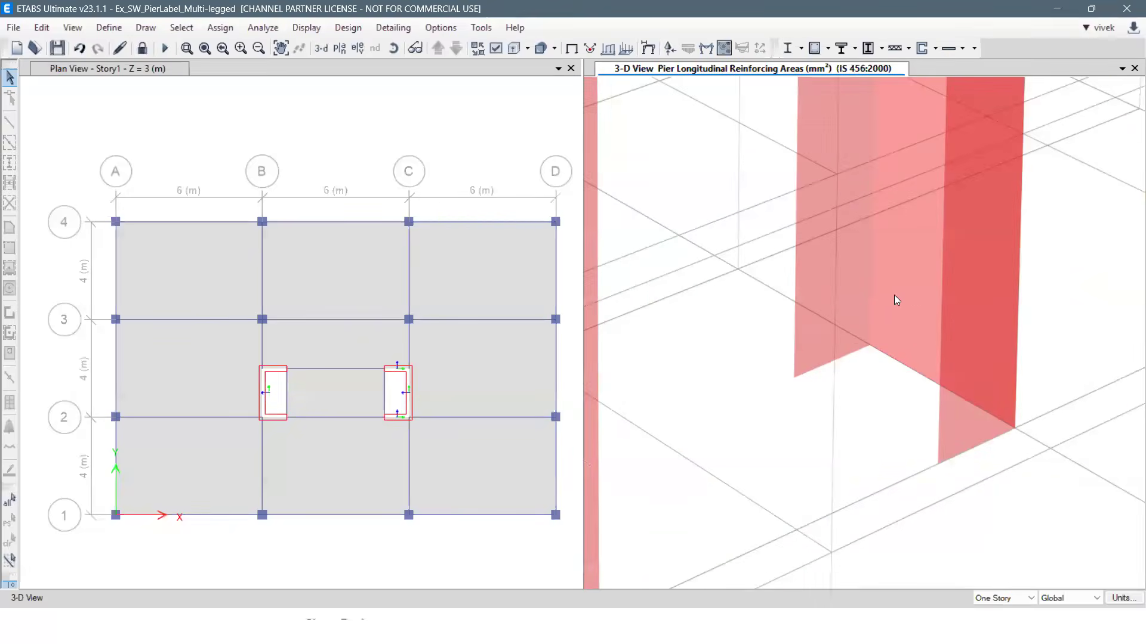
scroll(817, 289, down, 1)
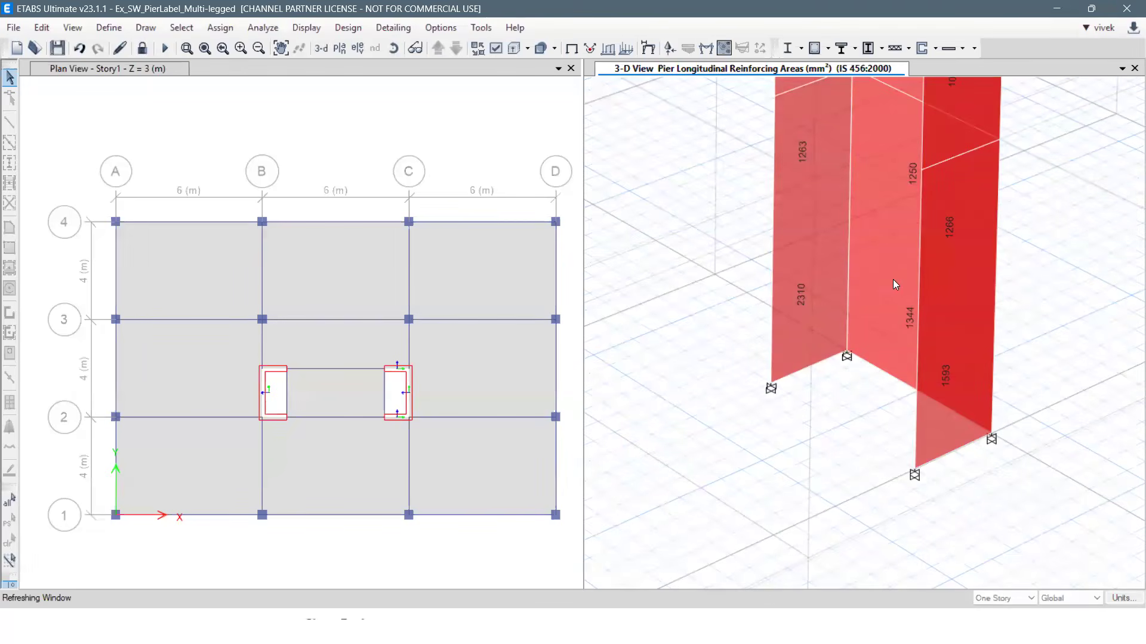
scroll(829, 307, up, 3)
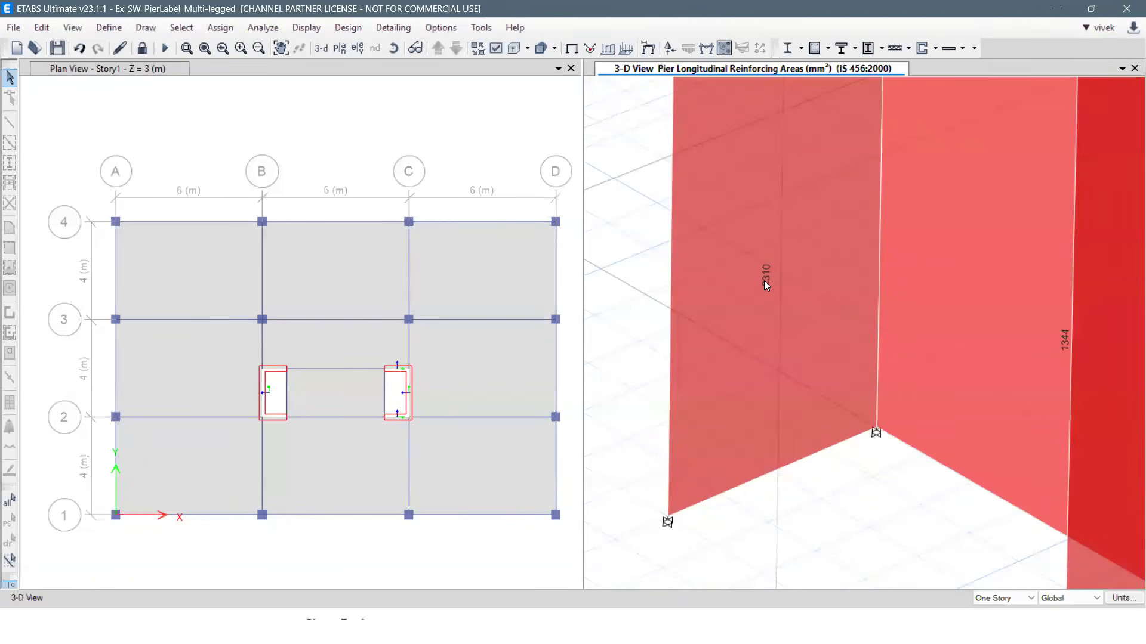
scroll(902, 366, down, 3)
scroll(951, 370, down, 2)
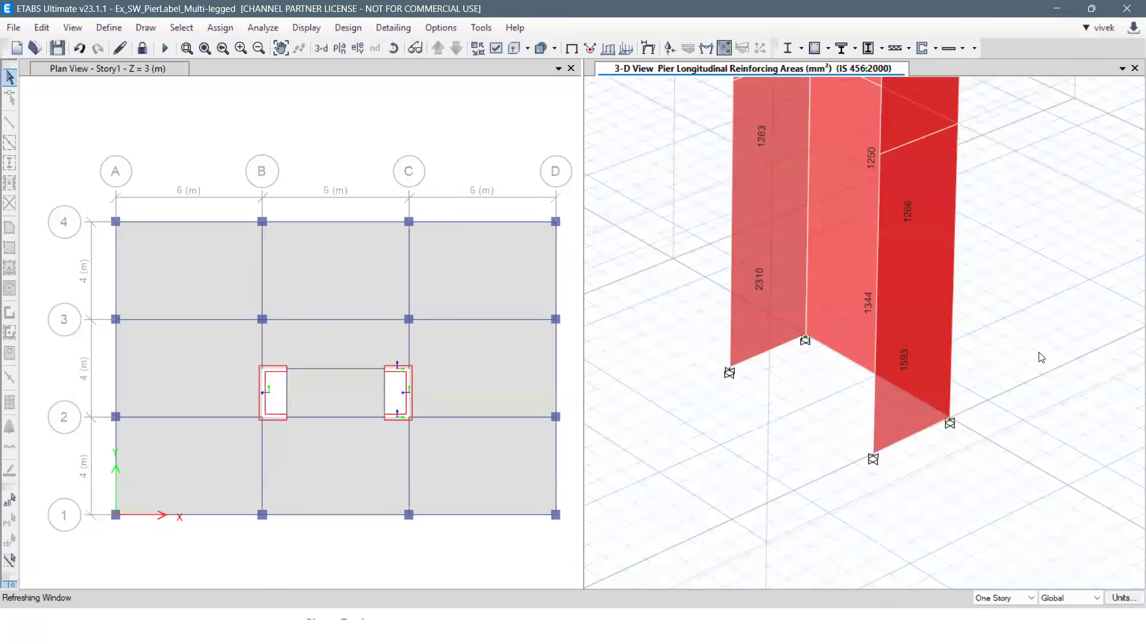
scroll(966, 421, up, 4)
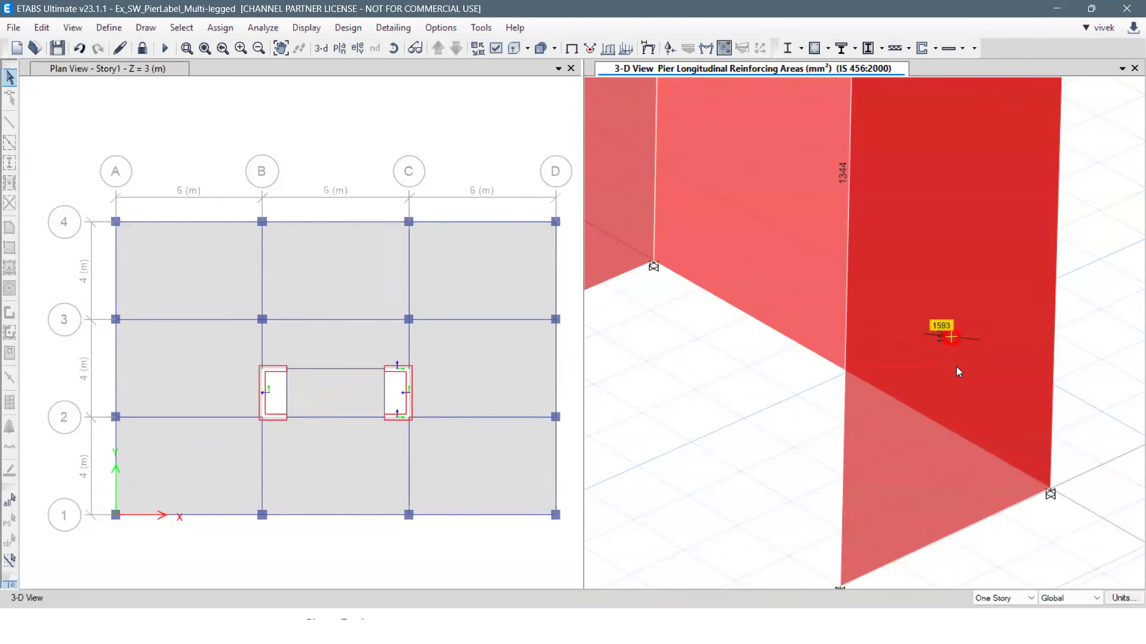
scroll(960, 375, down, 2)
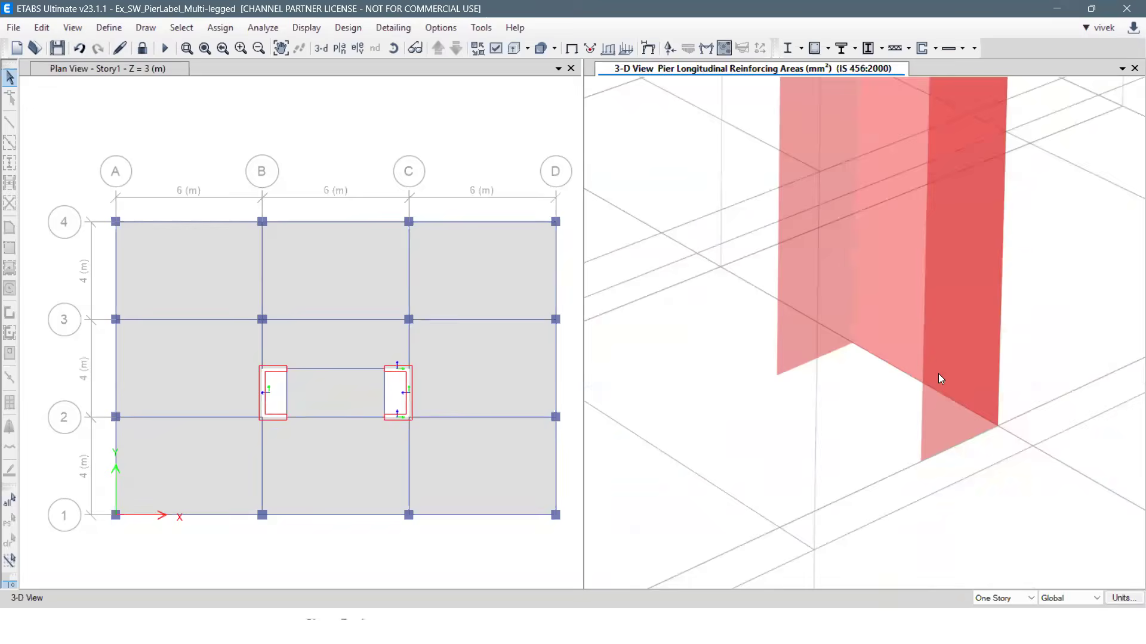
middle_drag(878, 291, 809, 376)
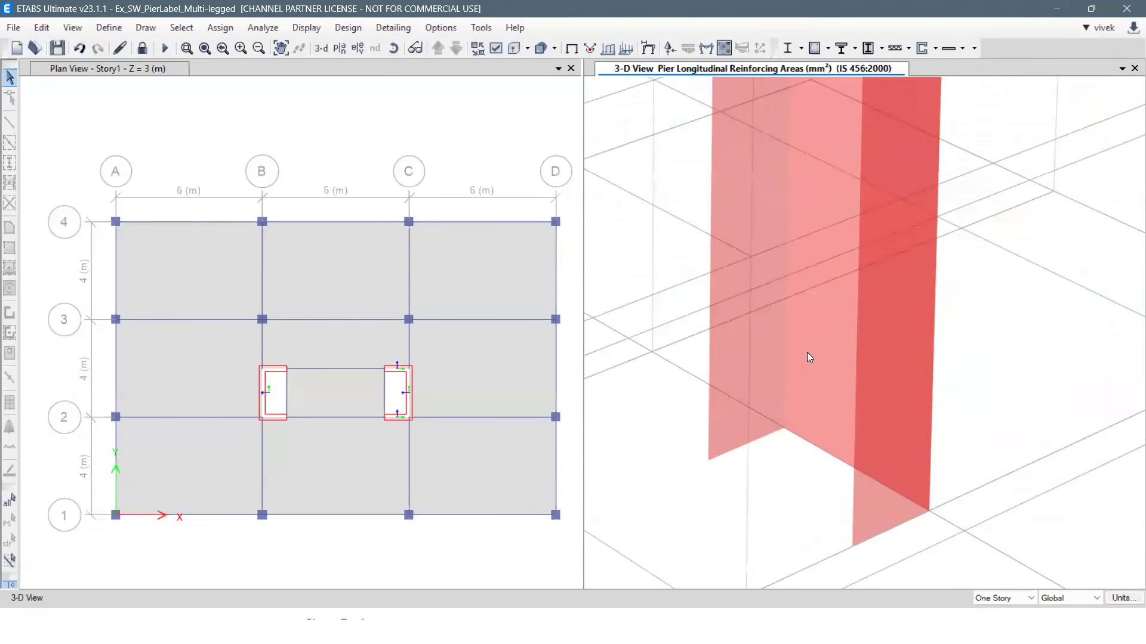
Compare the Story1 top and bottom reinforcing areas of the individual legs with the combined pier's values, ending on the whole building.
click(747, 371)
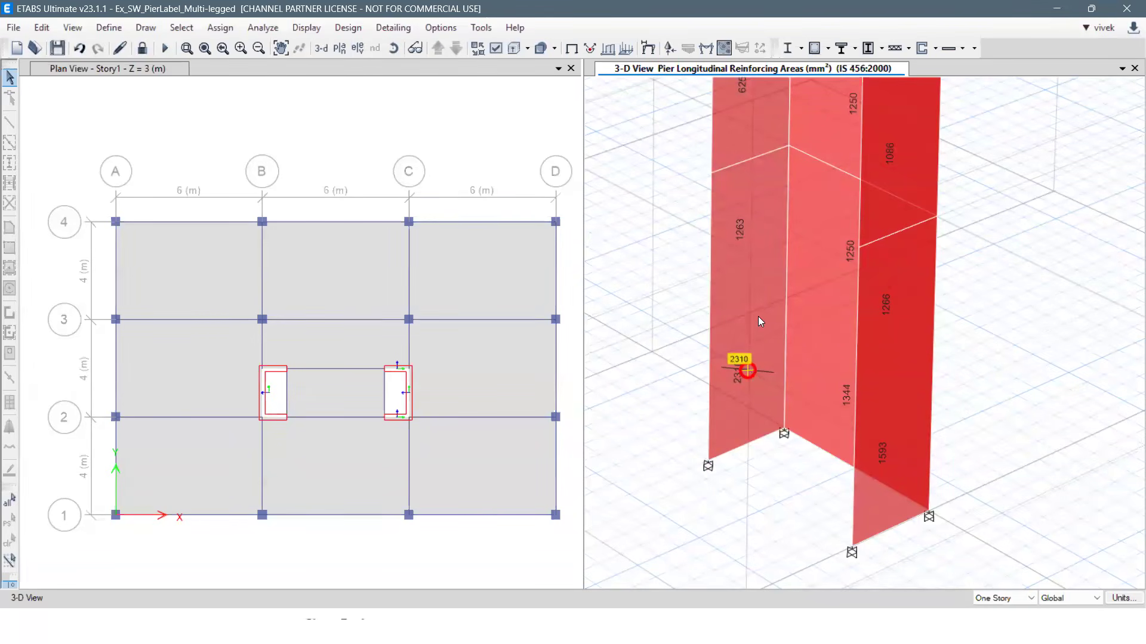
click(749, 287)
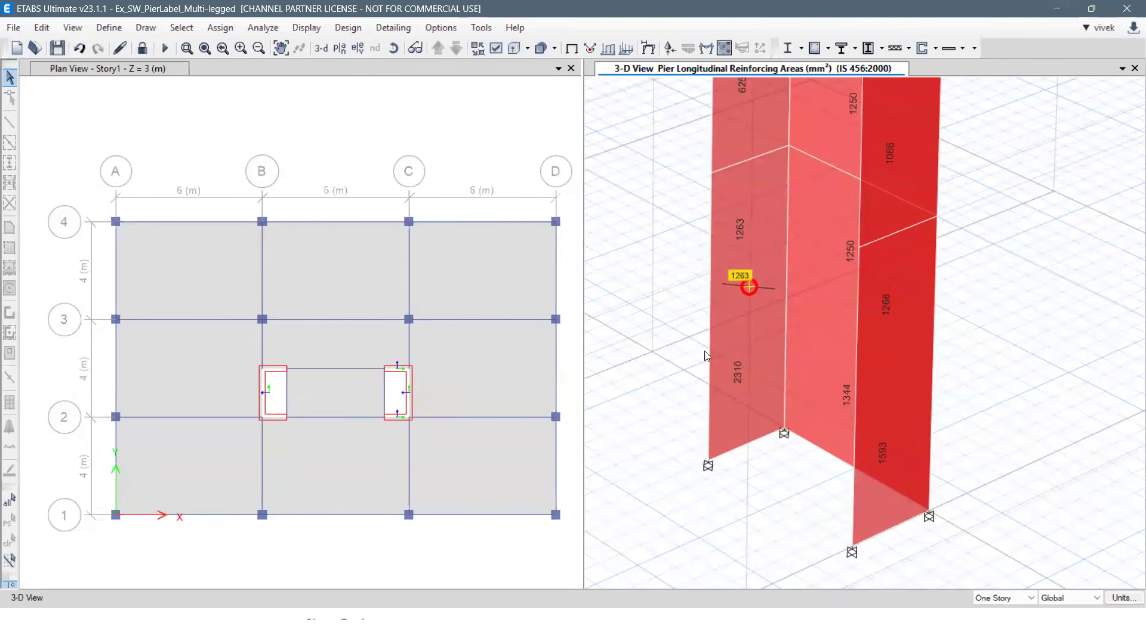
scroll(704, 356, down, 3)
scroll(691, 386, up, 3)
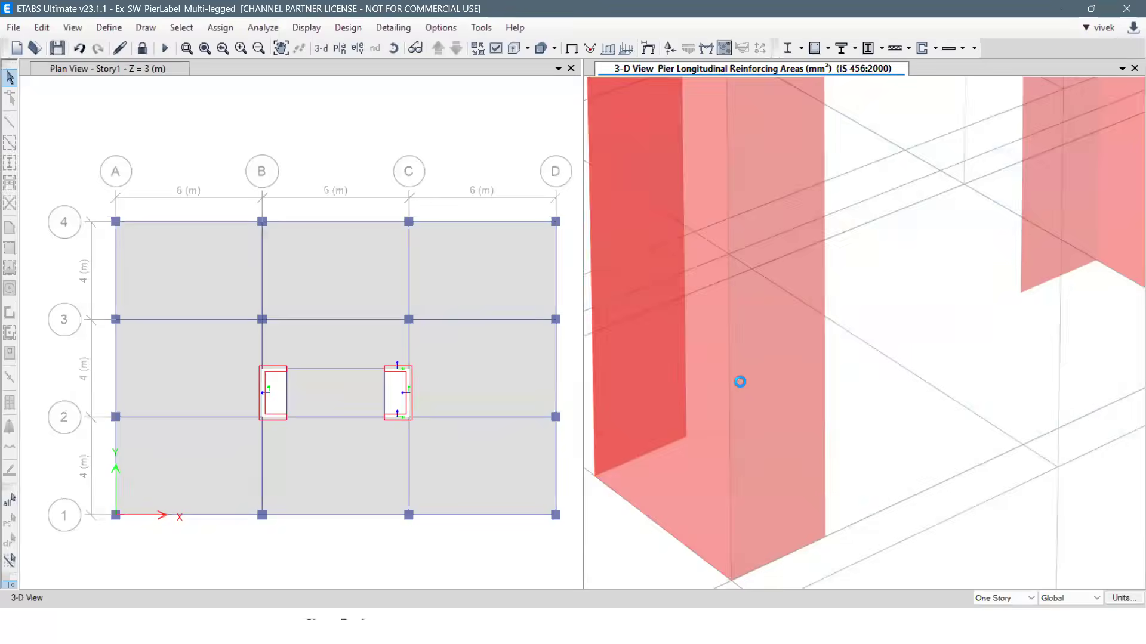
middle_drag(740, 382, 798, 374)
mouse_move(773, 354)
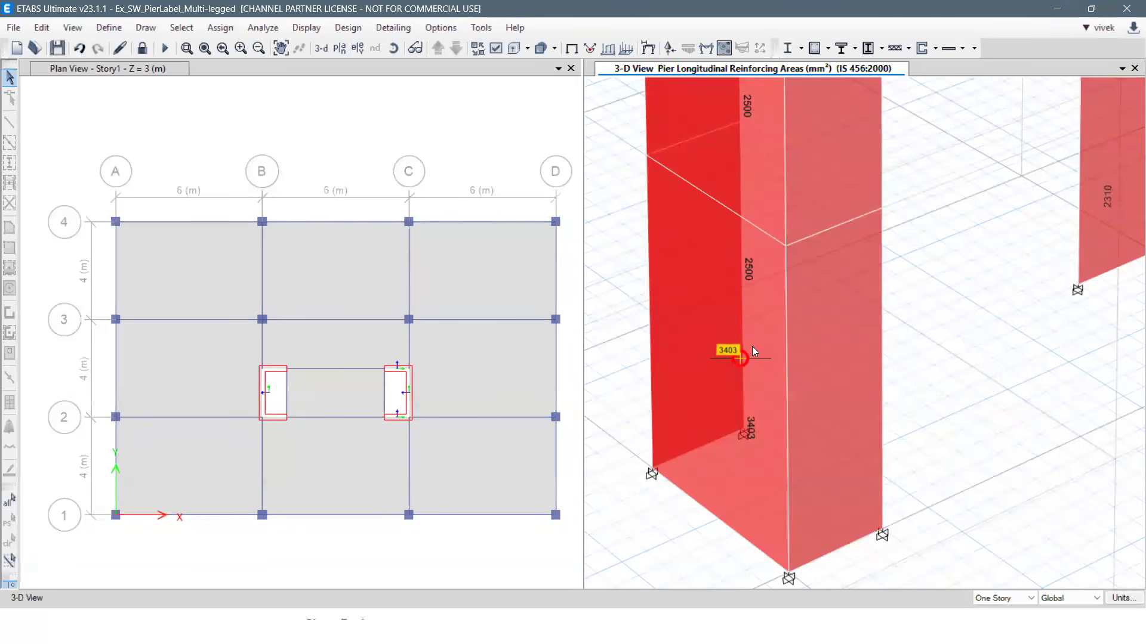
middle_drag(964, 326, 734, 401)
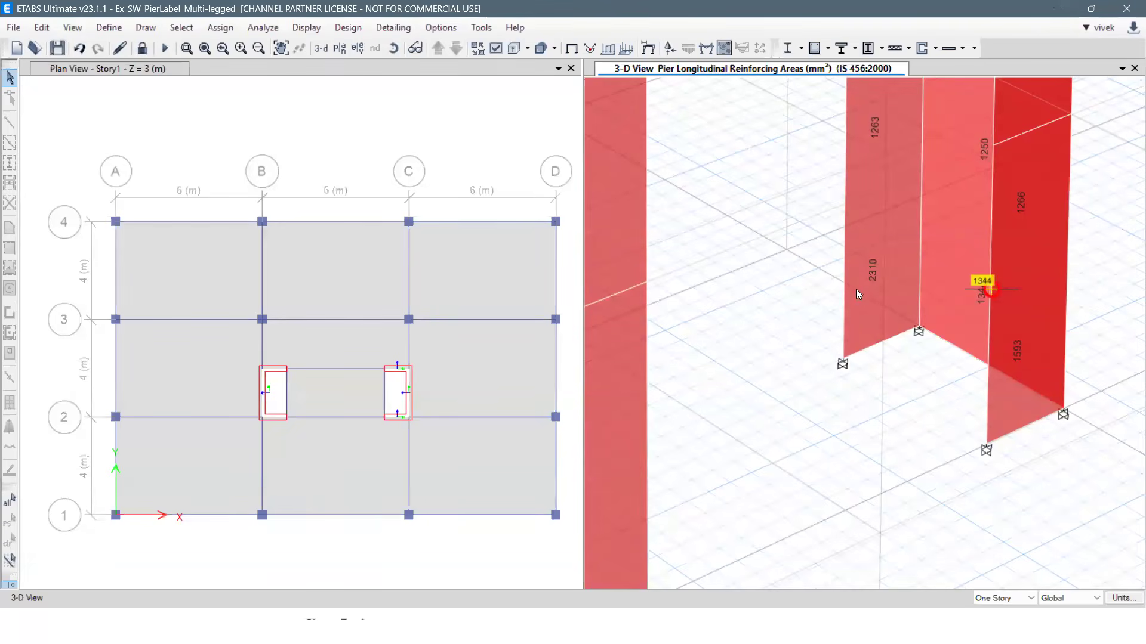
scroll(1058, 290, down, 5)
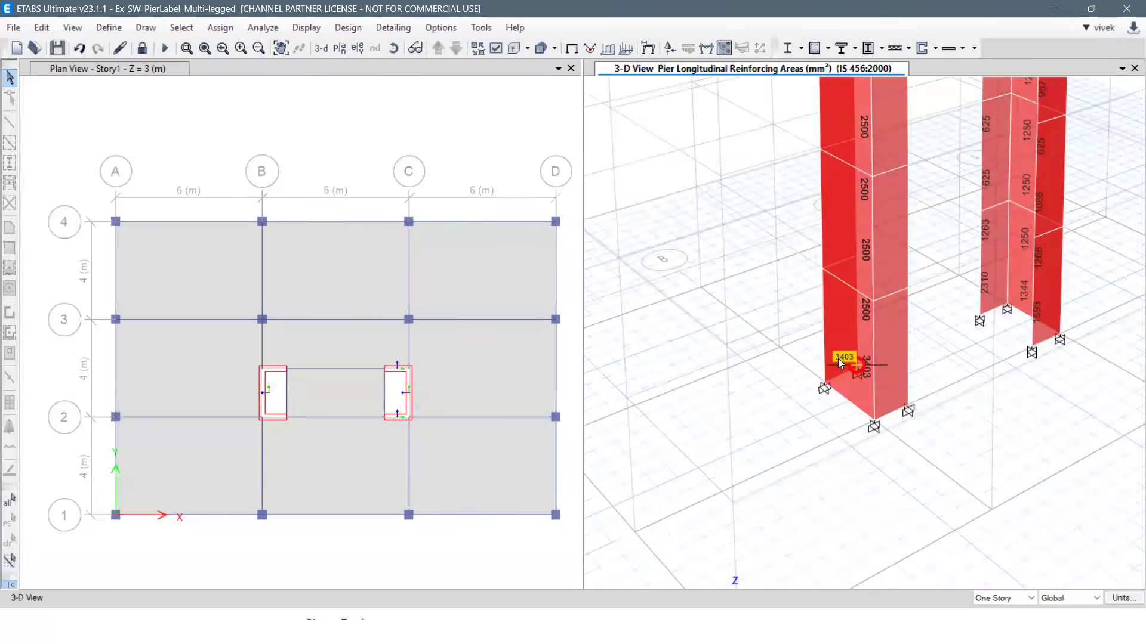
scroll(838, 358, up, 4)
scroll(760, 407, down, 4)
scroll(757, 440, up, 2)
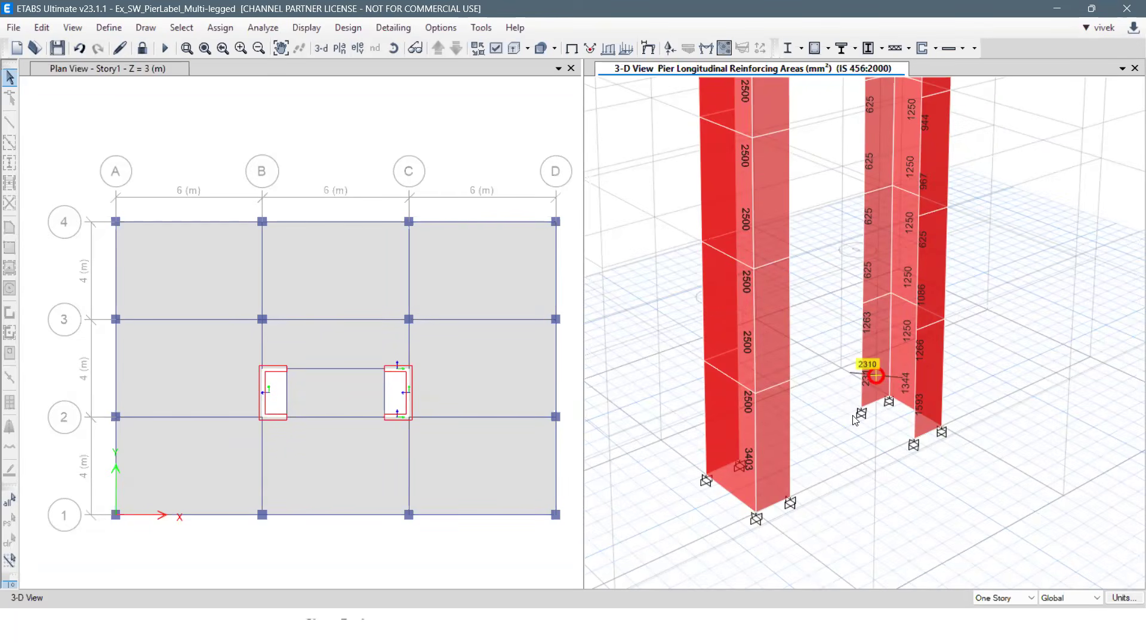
middle_drag(842, 263, 839, 478)
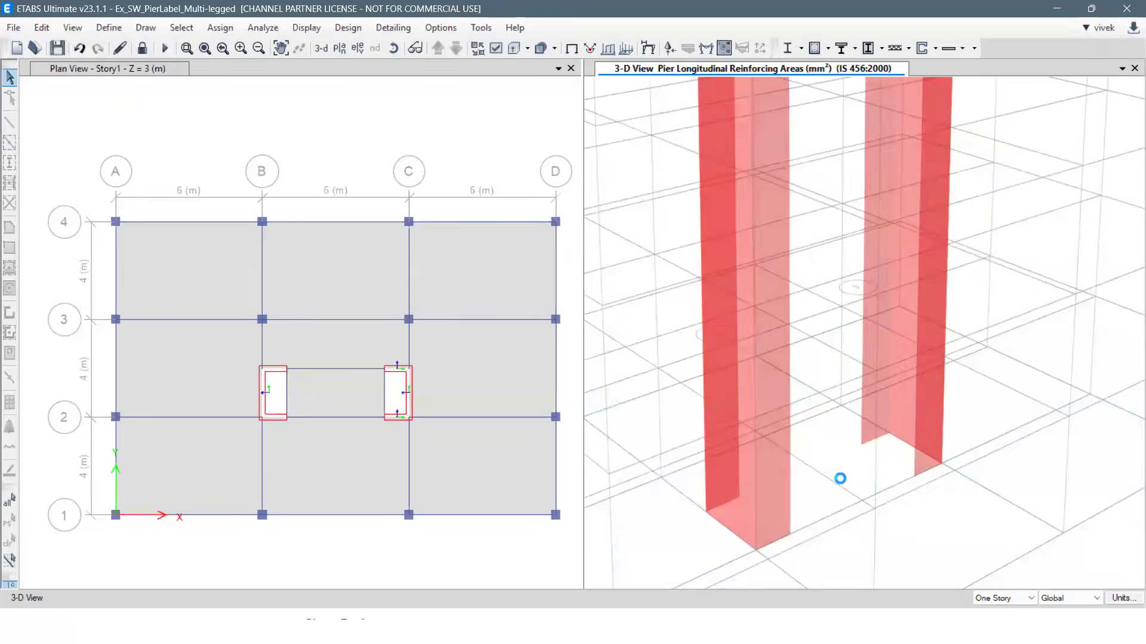
scroll(798, 253, down, 5)
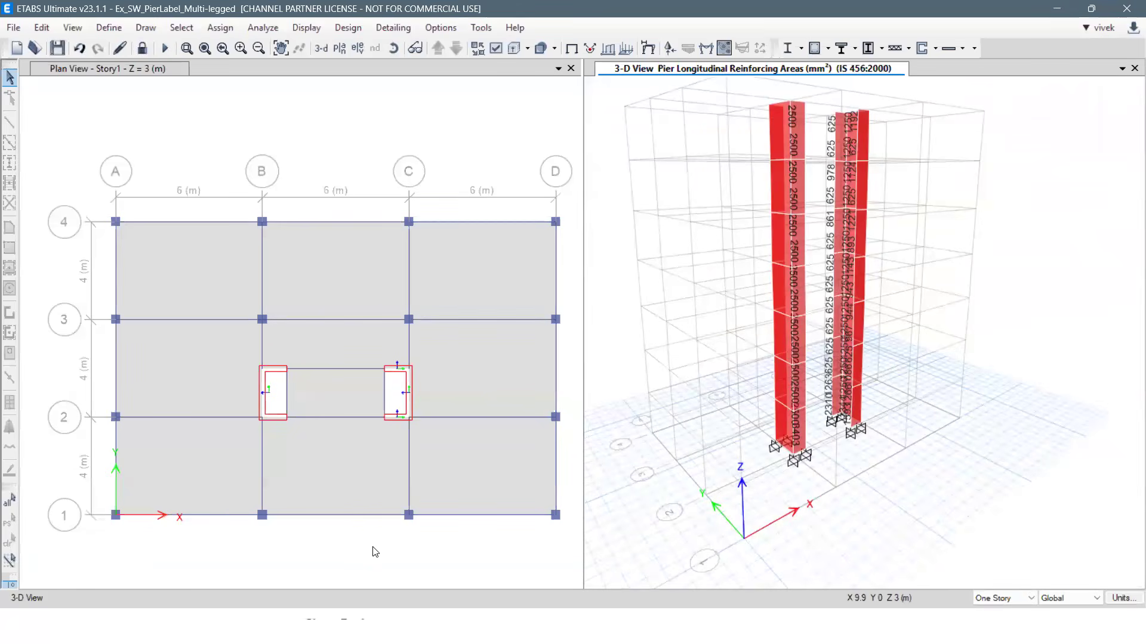
key(alt+Tab)
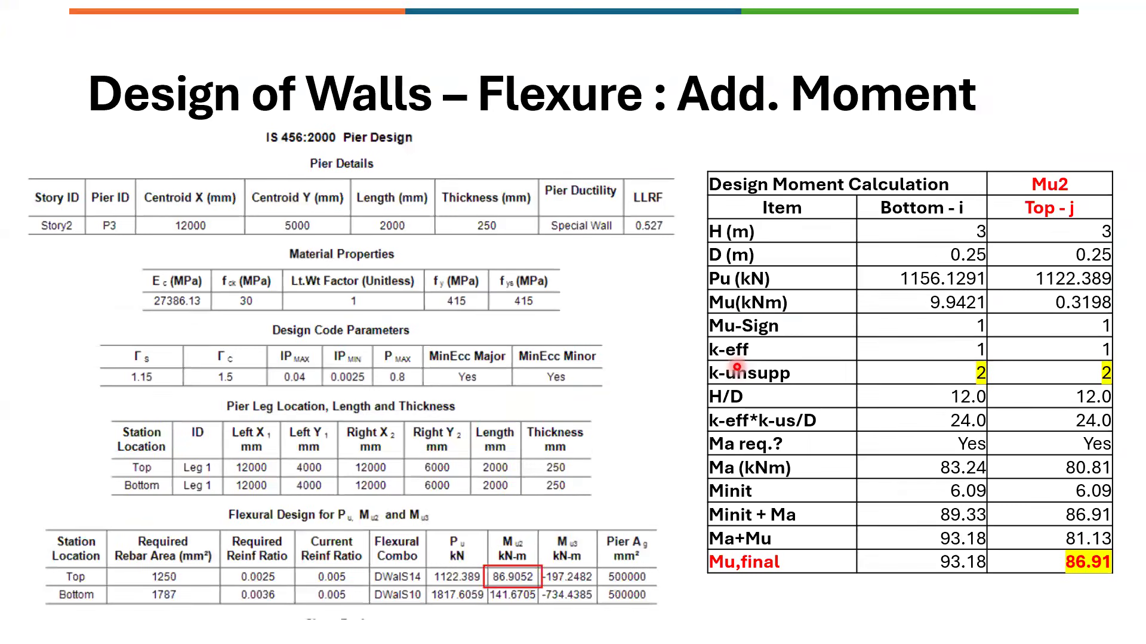
key(Right)
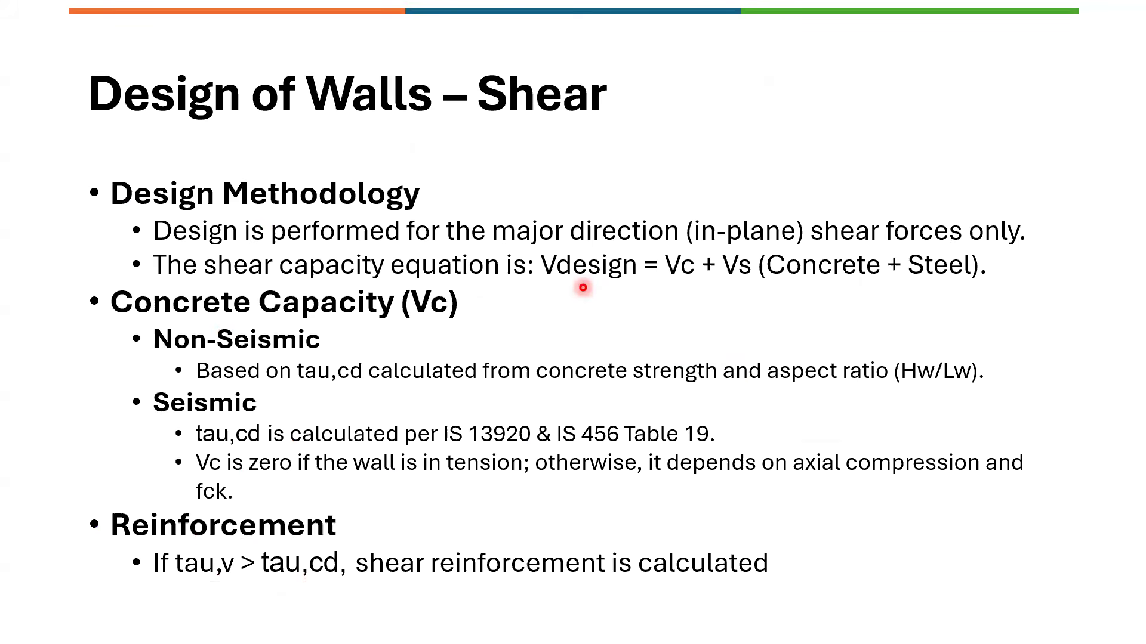
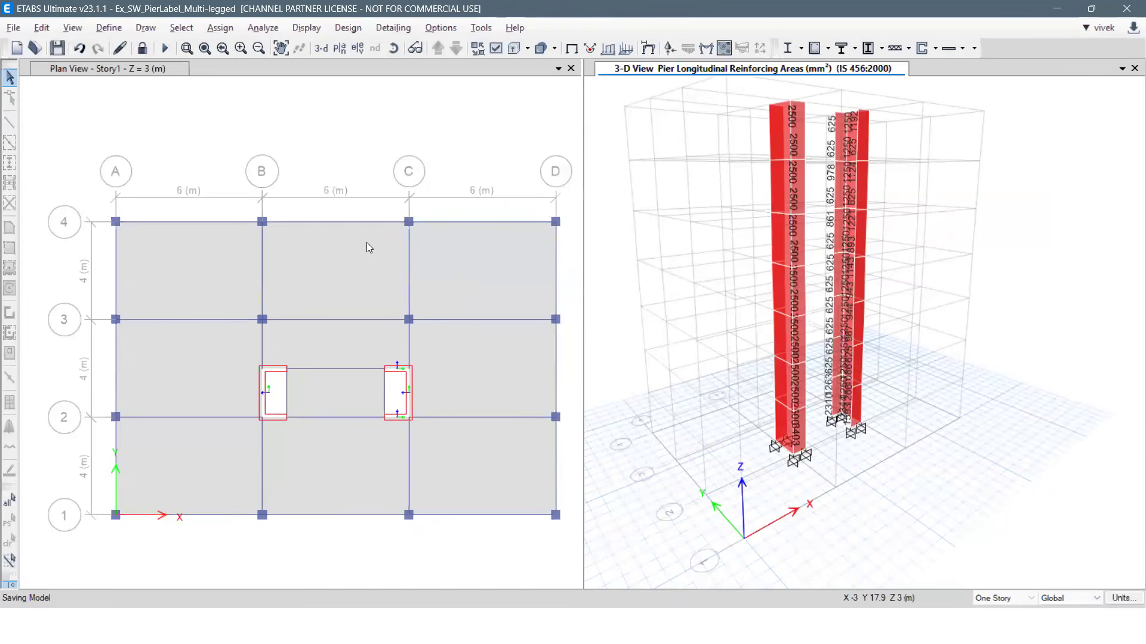
Open the Ex_SW_PierLabel_Openings model and run the shear wall design check.
key(ctrl+o)
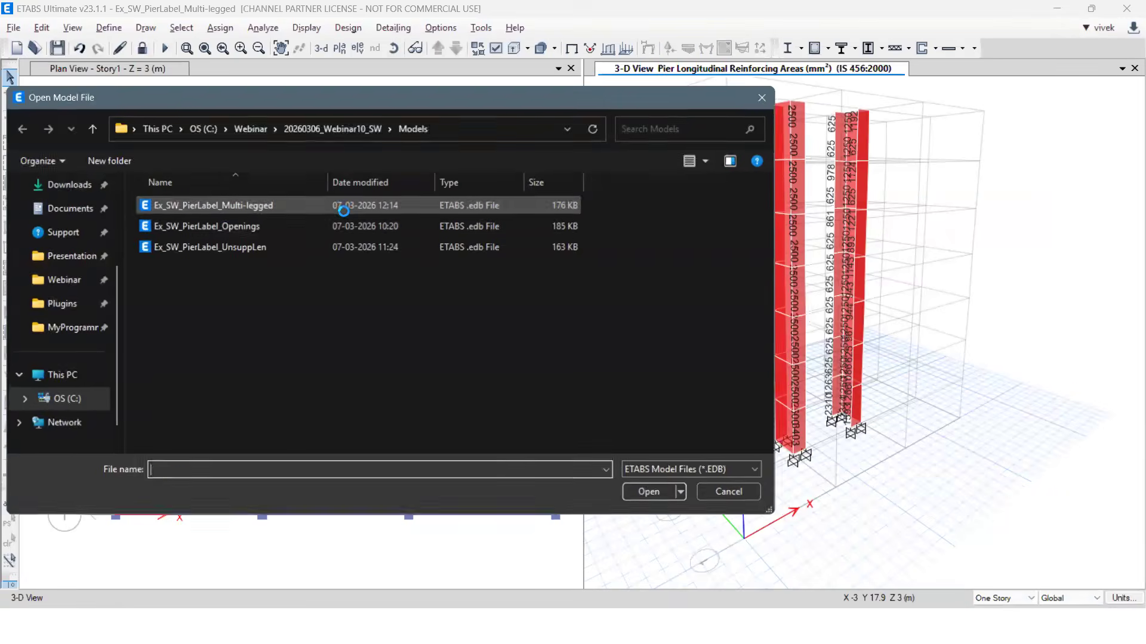
click(290, 221)
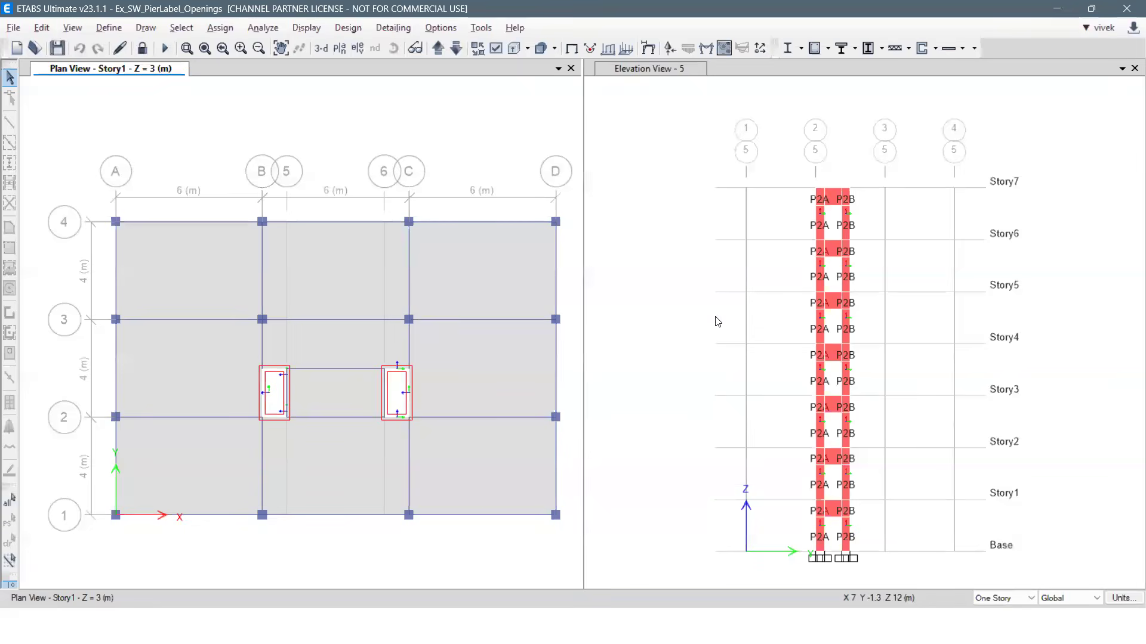
click(935, 49)
click(956, 202)
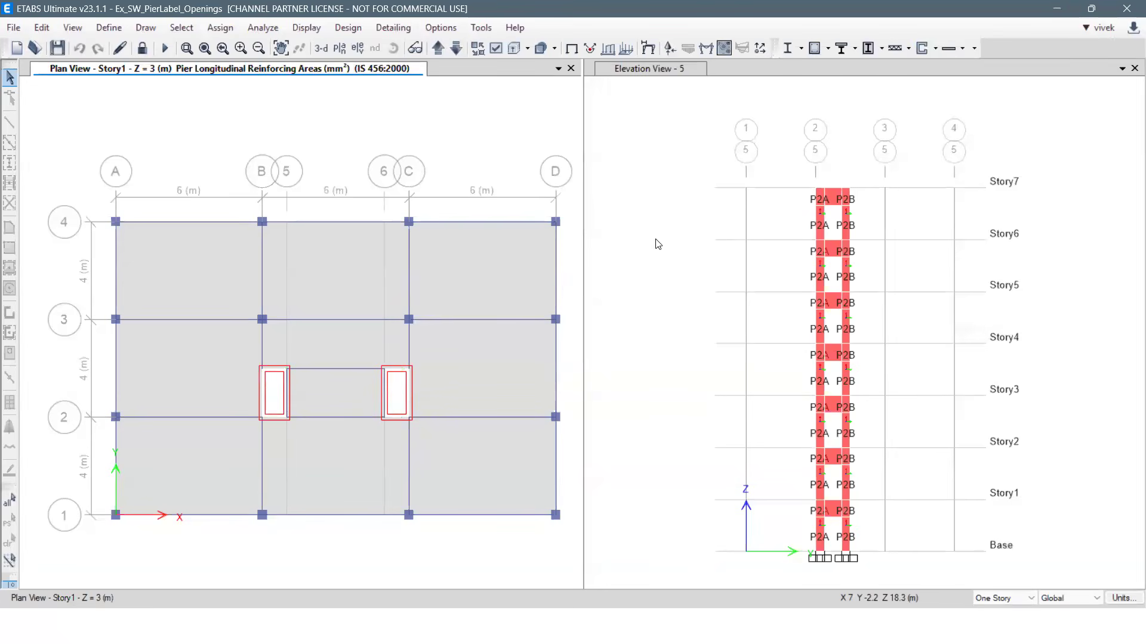
Open the shear wall design preferences and review the IS 456:2000 concrete items from Design Code to Utilization Factor Limit.
click(634, 233)
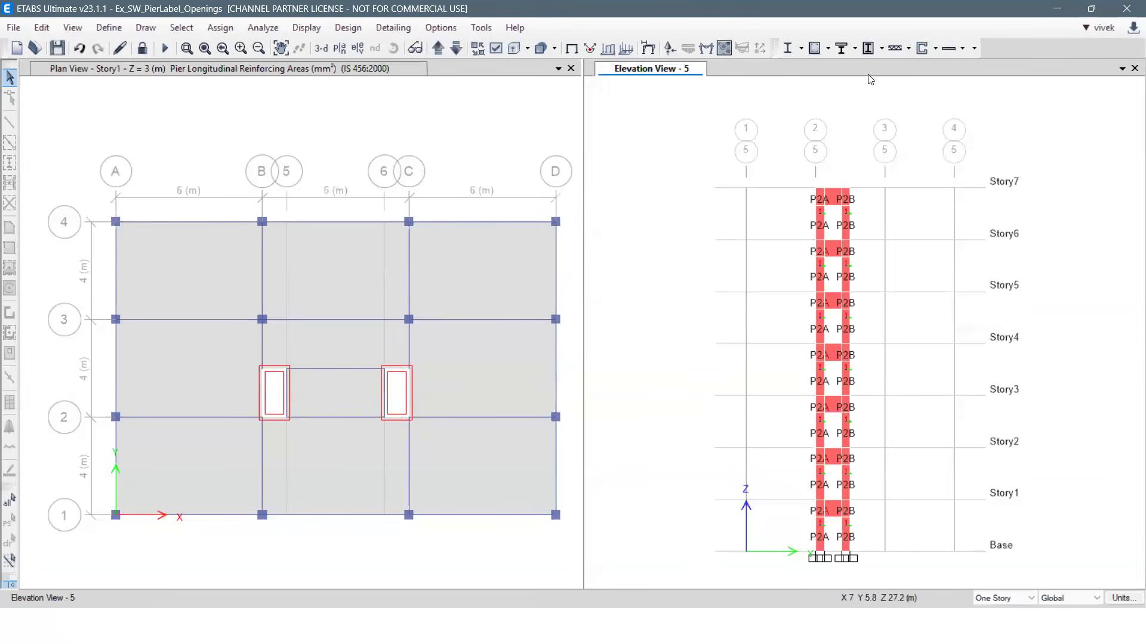
click(937, 48)
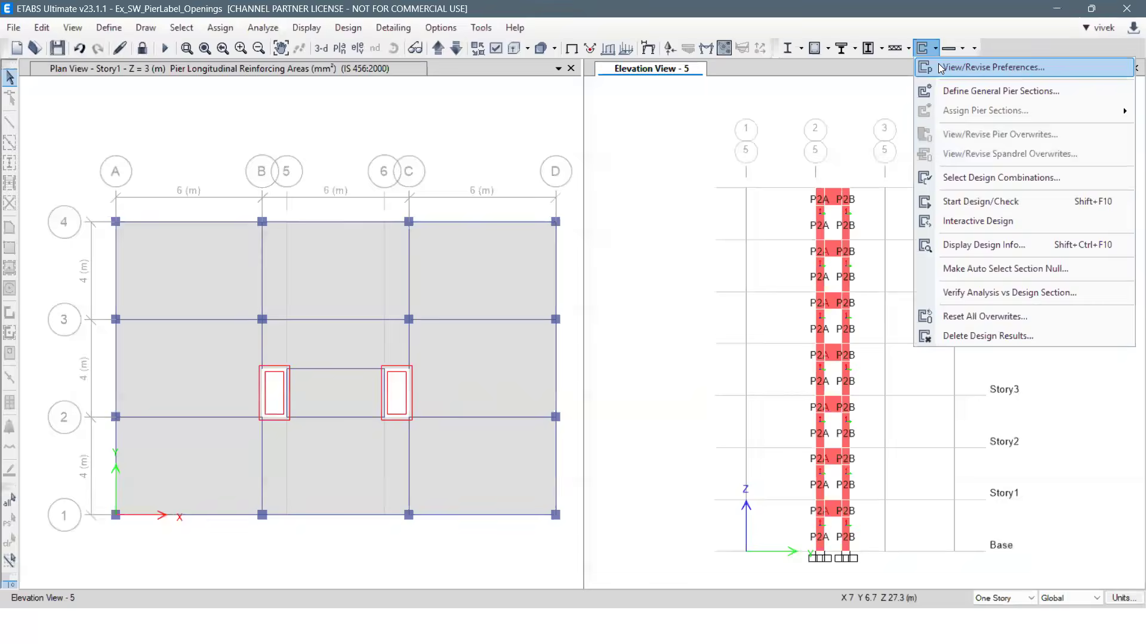
click(939, 65)
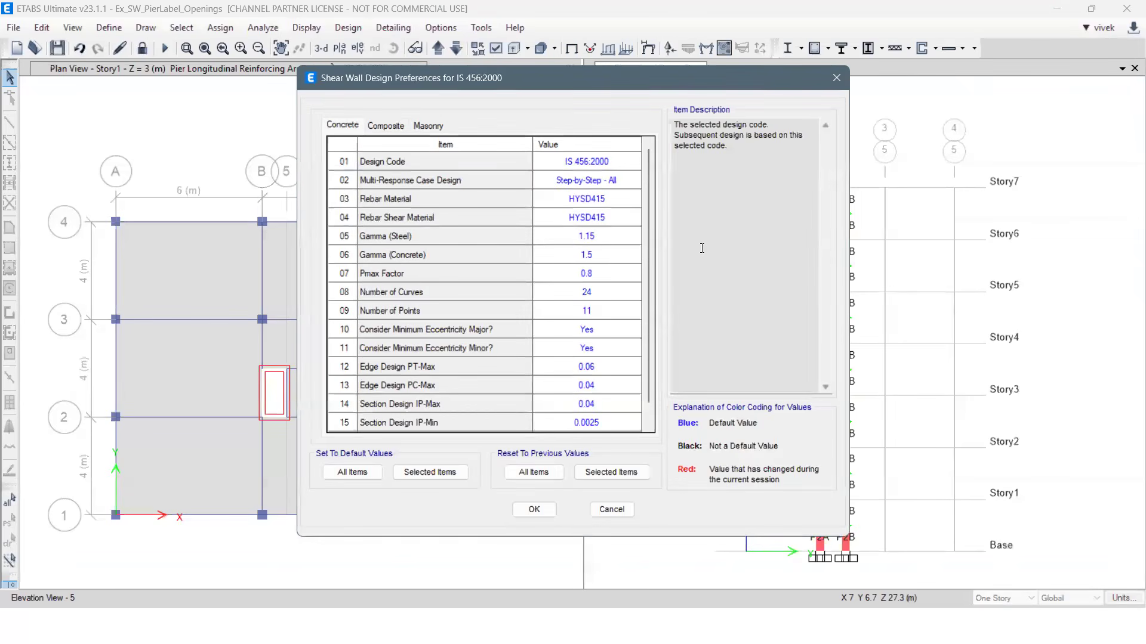
drag(649, 235, 650, 290)
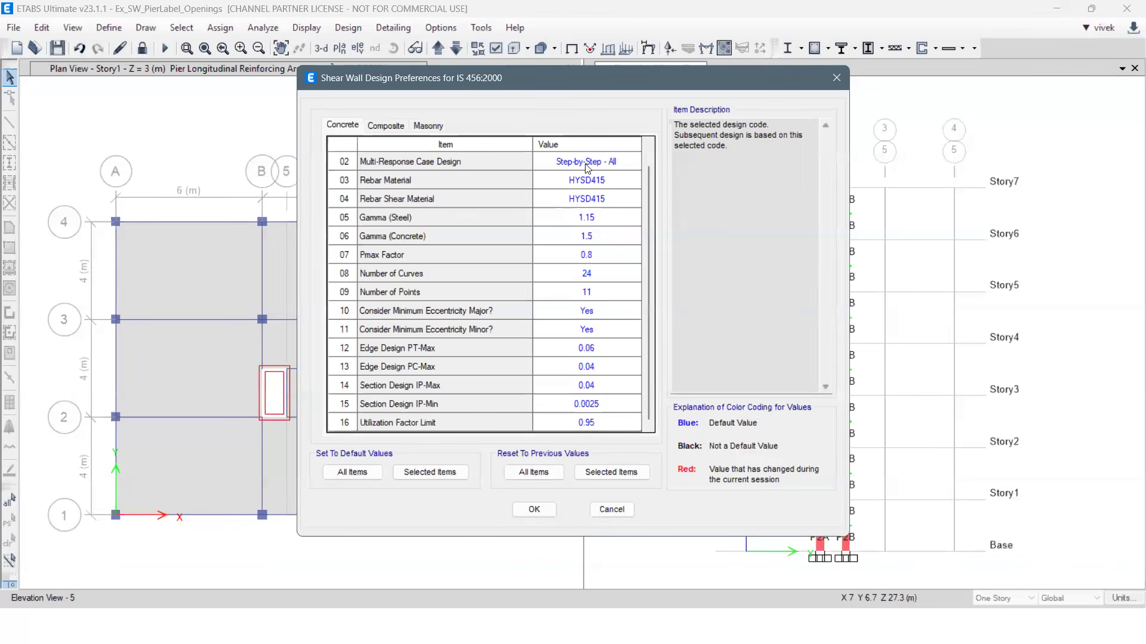
scroll(648, 215, up, 1)
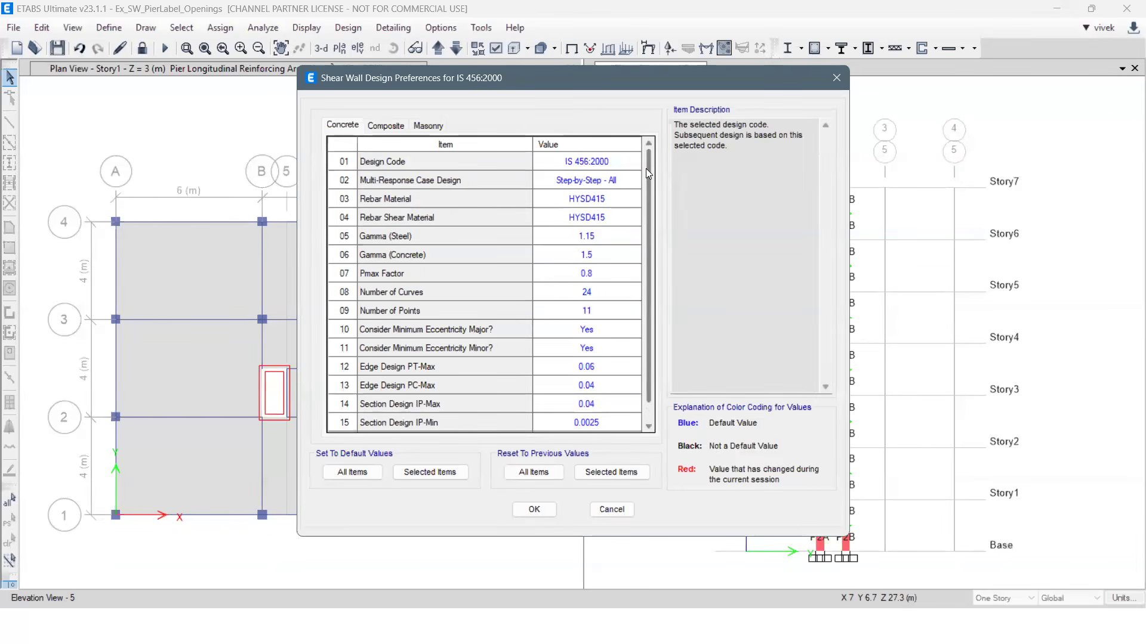
scroll(648, 188, down, 1)
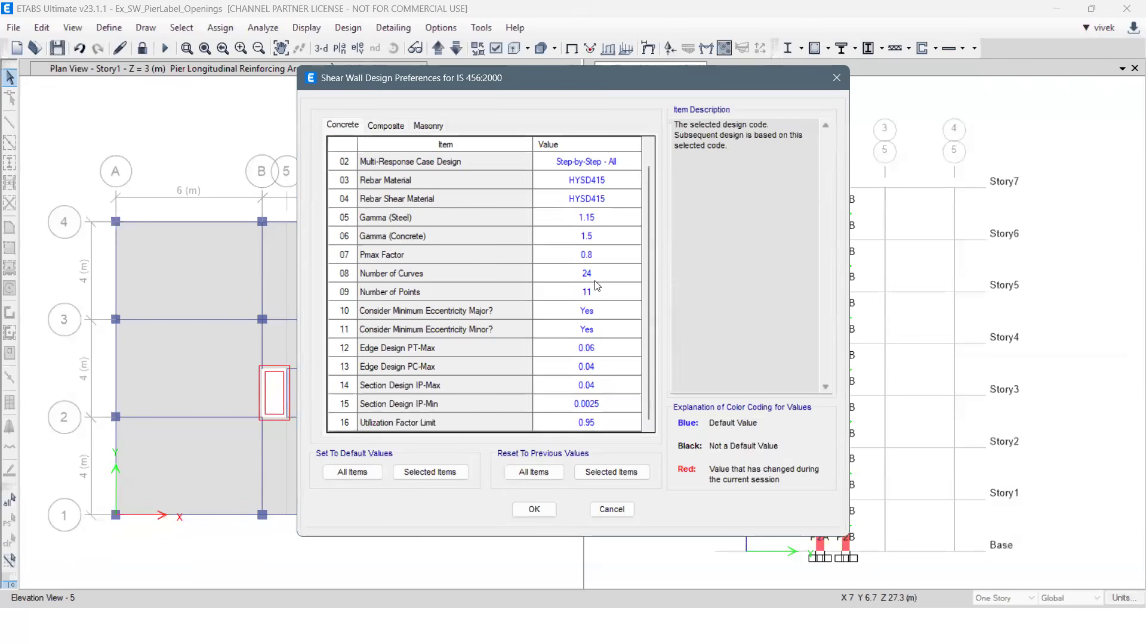
Read the descriptions of the Pmax, interaction curve, edge design, Section Design IP-Max and Utilization Factor Limit preferences, leaving the dialog without changes.
click(442, 257)
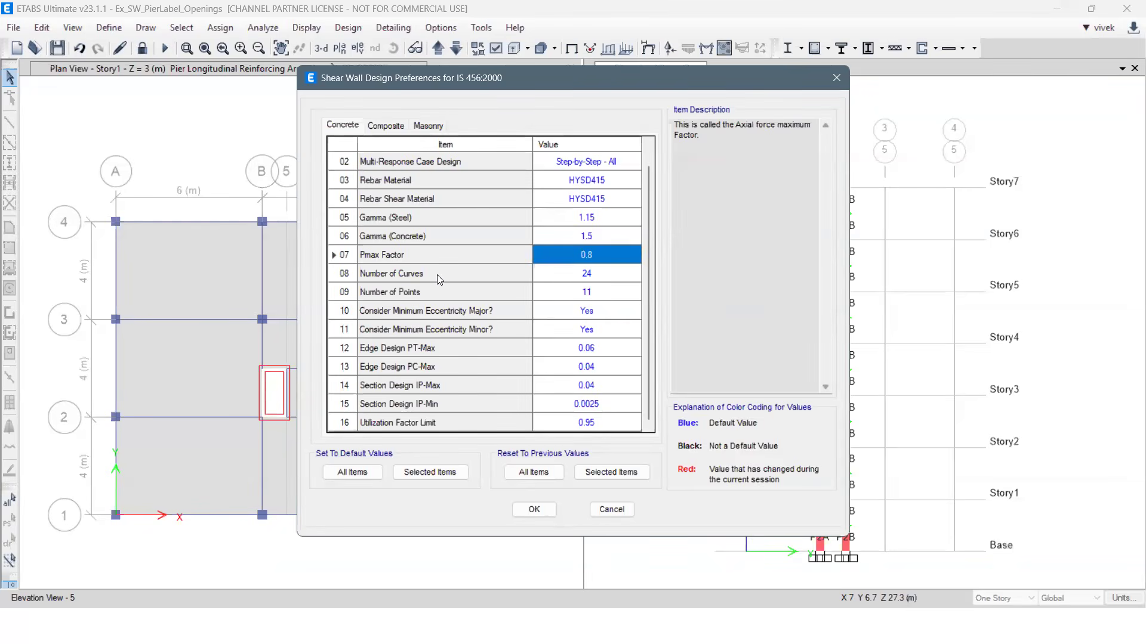
click(438, 276)
click(436, 293)
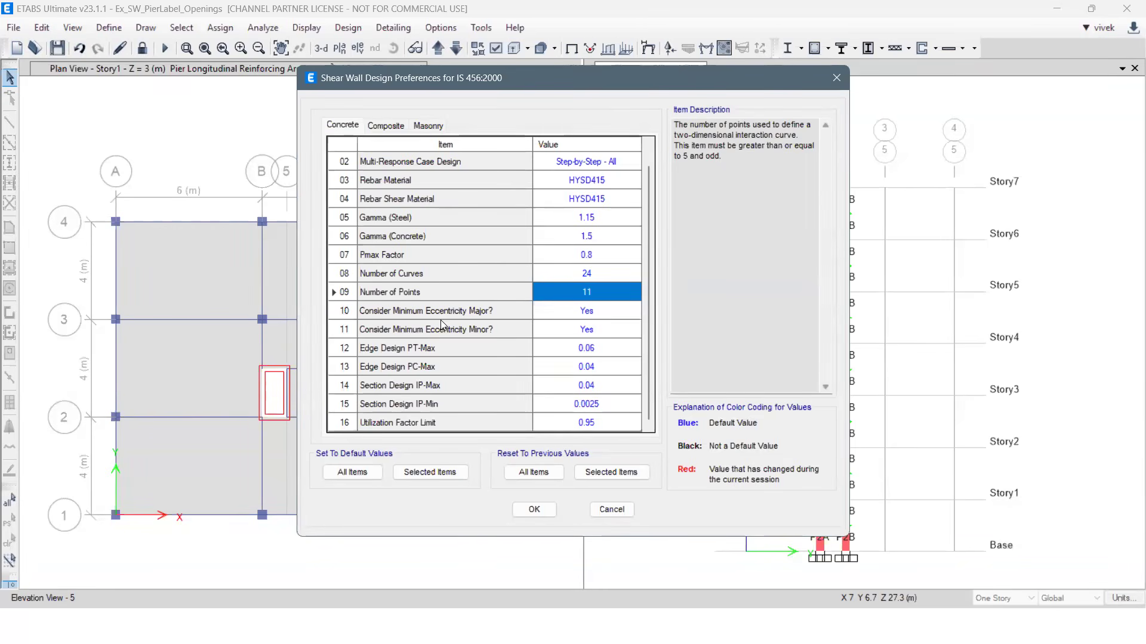
click(434, 351)
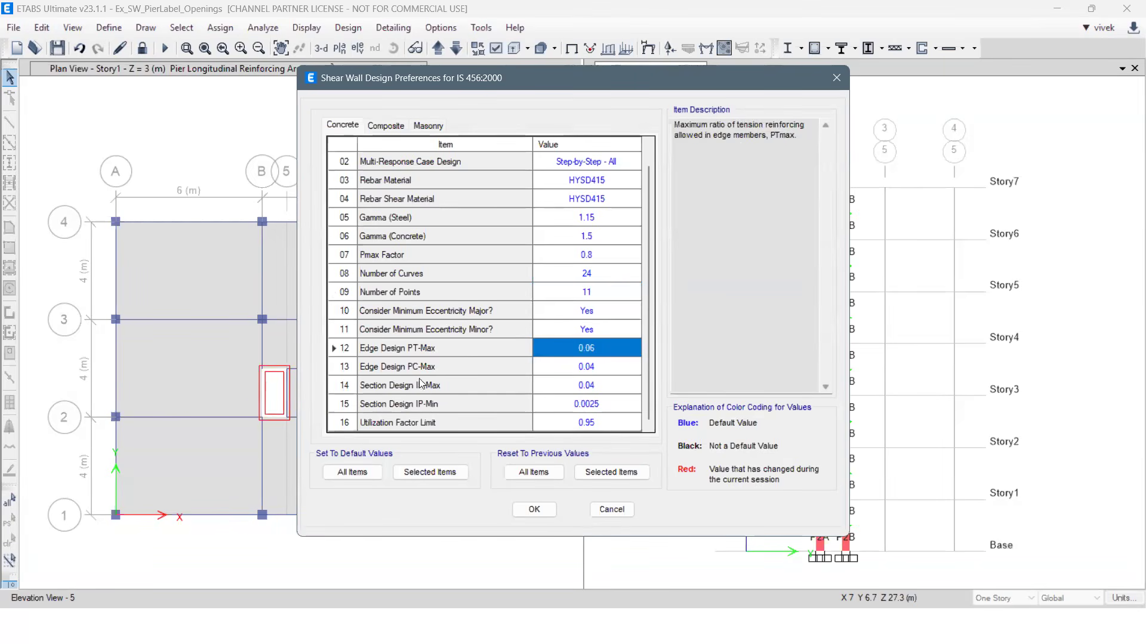
click(427, 370)
click(432, 384)
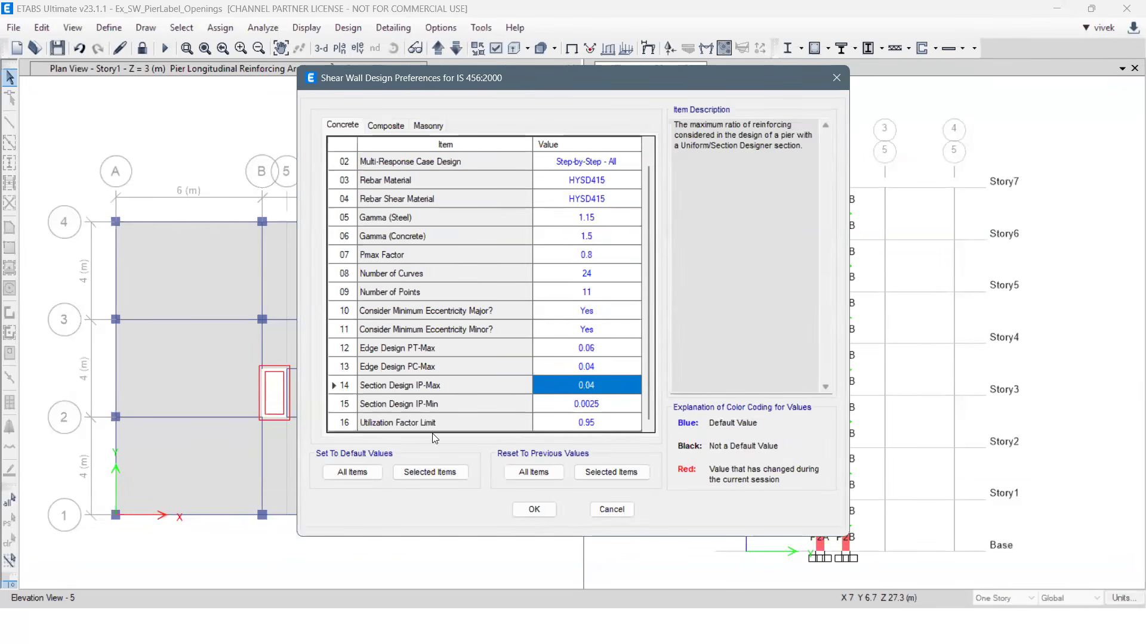
click(407, 428)
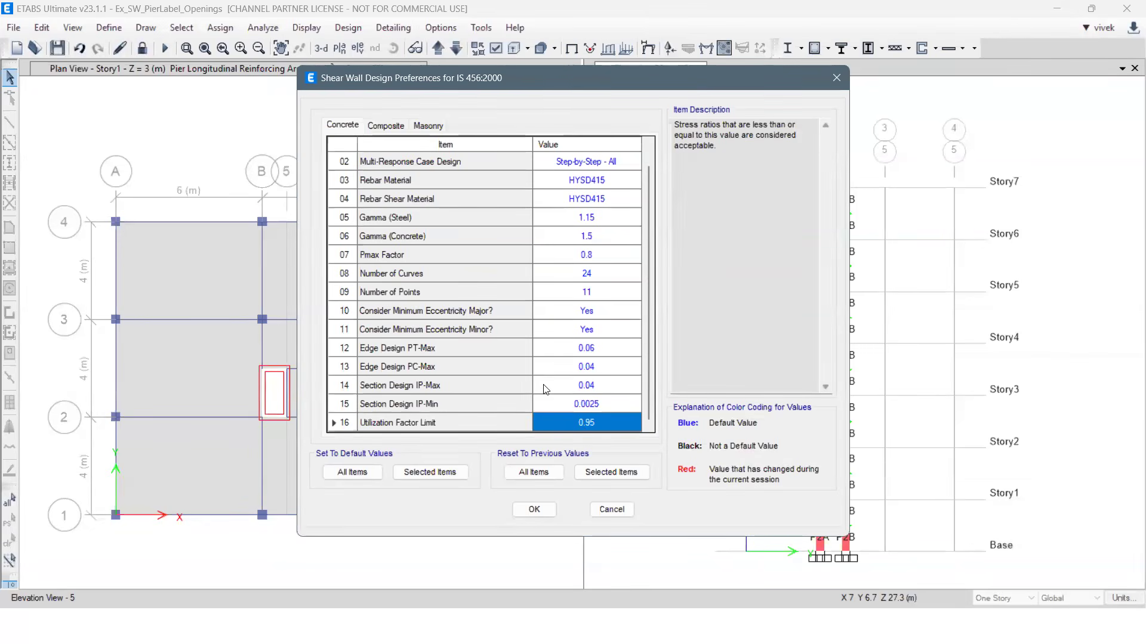
click(613, 511)
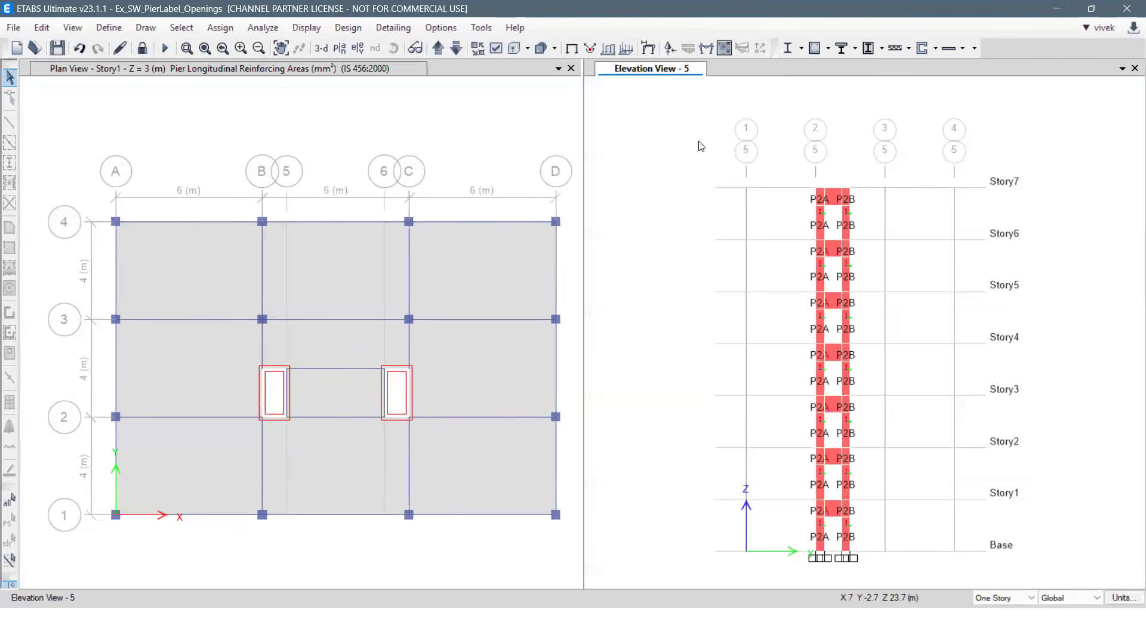
Set the elevation view to grid line C.
click(936, 52)
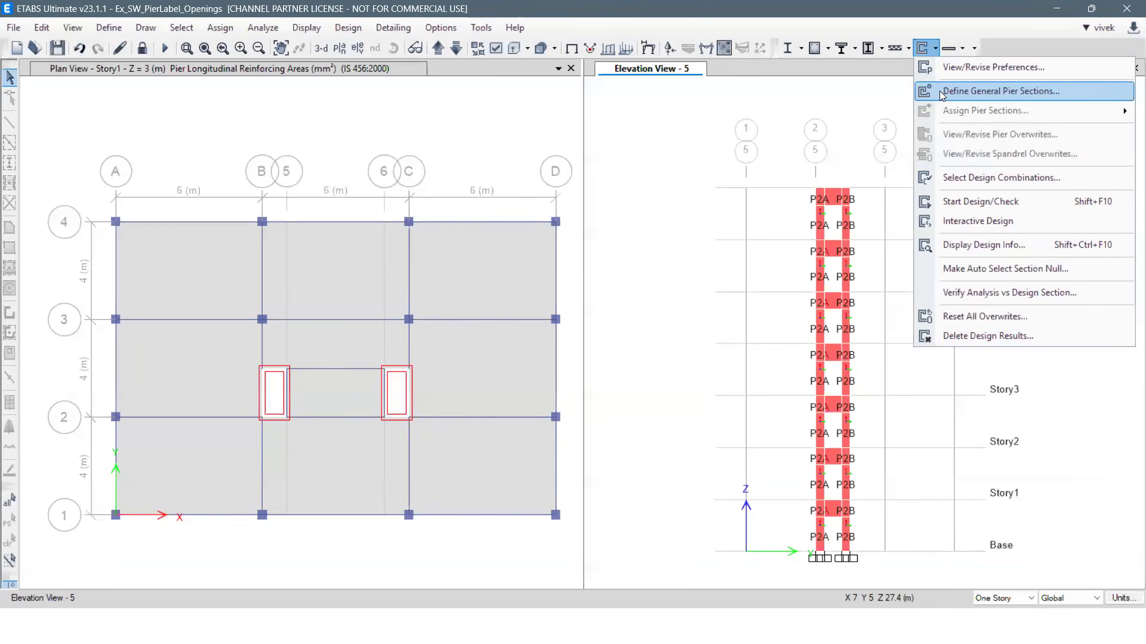
click(784, 110)
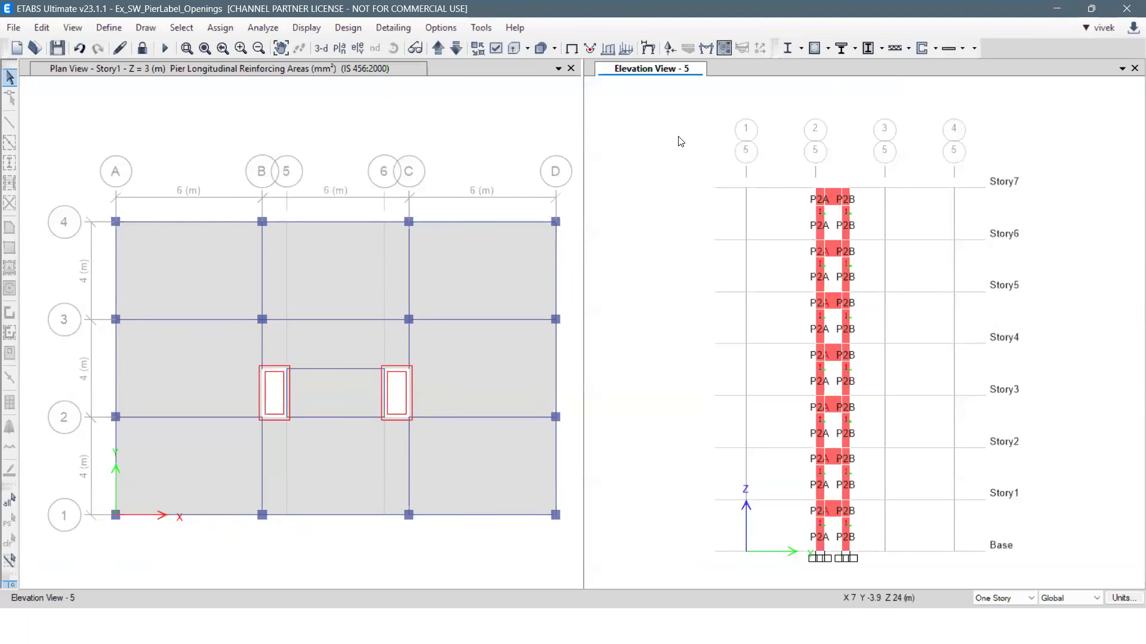
click(358, 48)
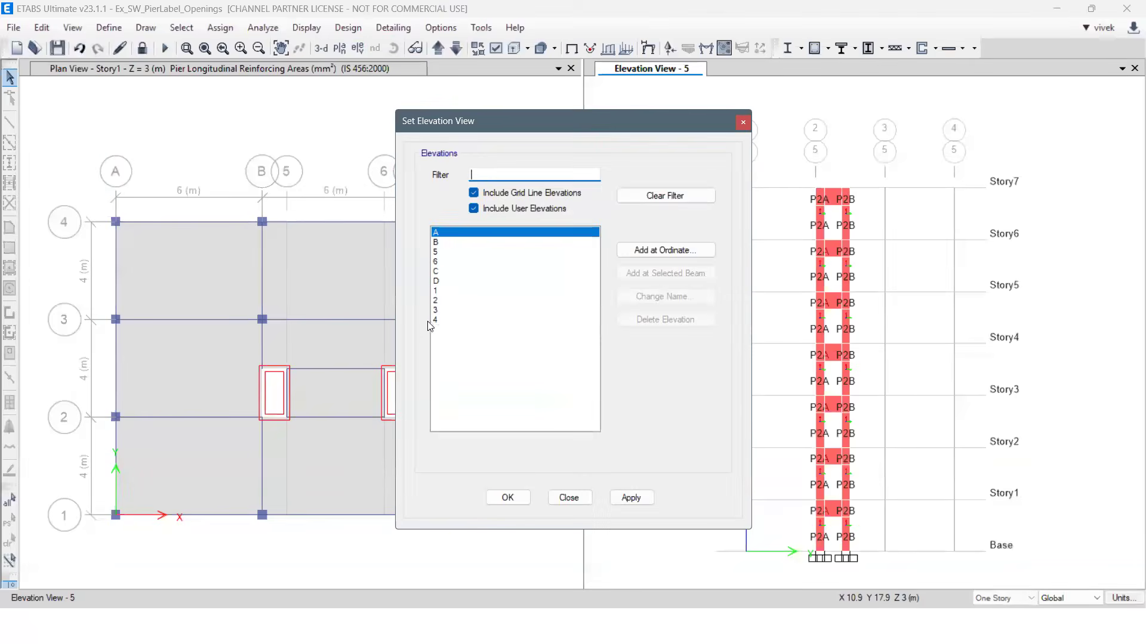
click(448, 271)
click(615, 498)
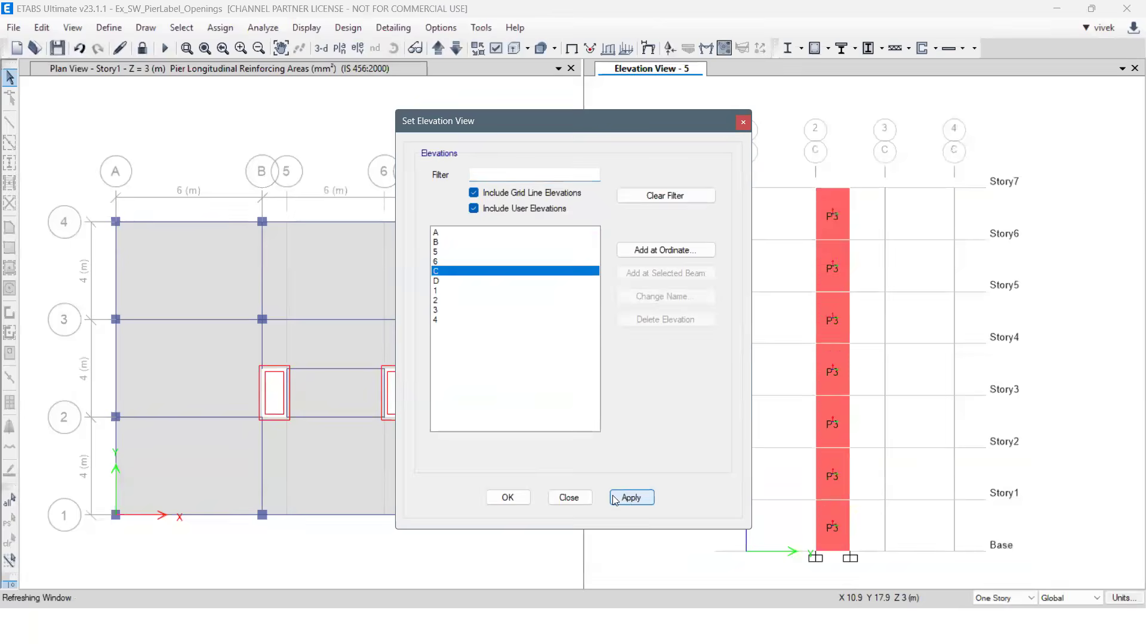
click(582, 499)
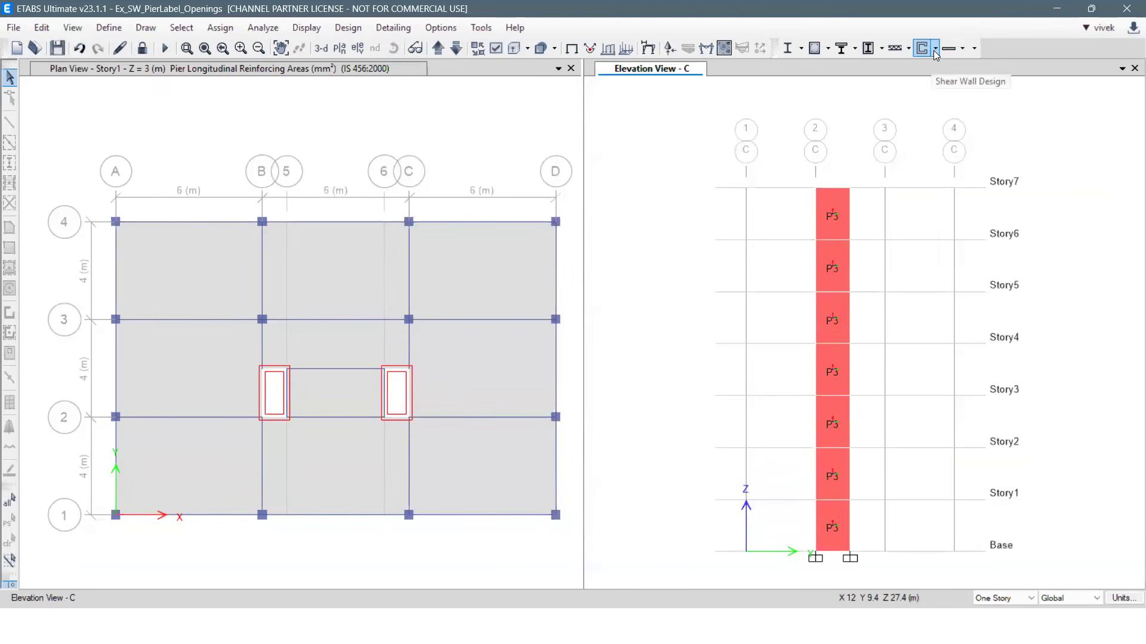
click(337, 30)
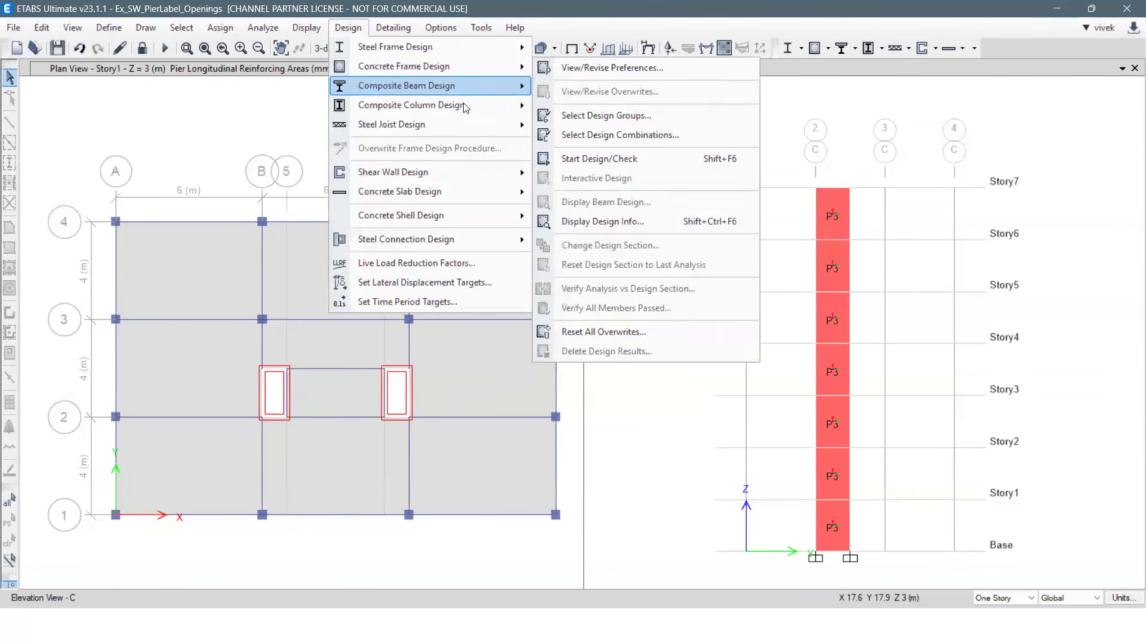
mouse_move(485, 176)
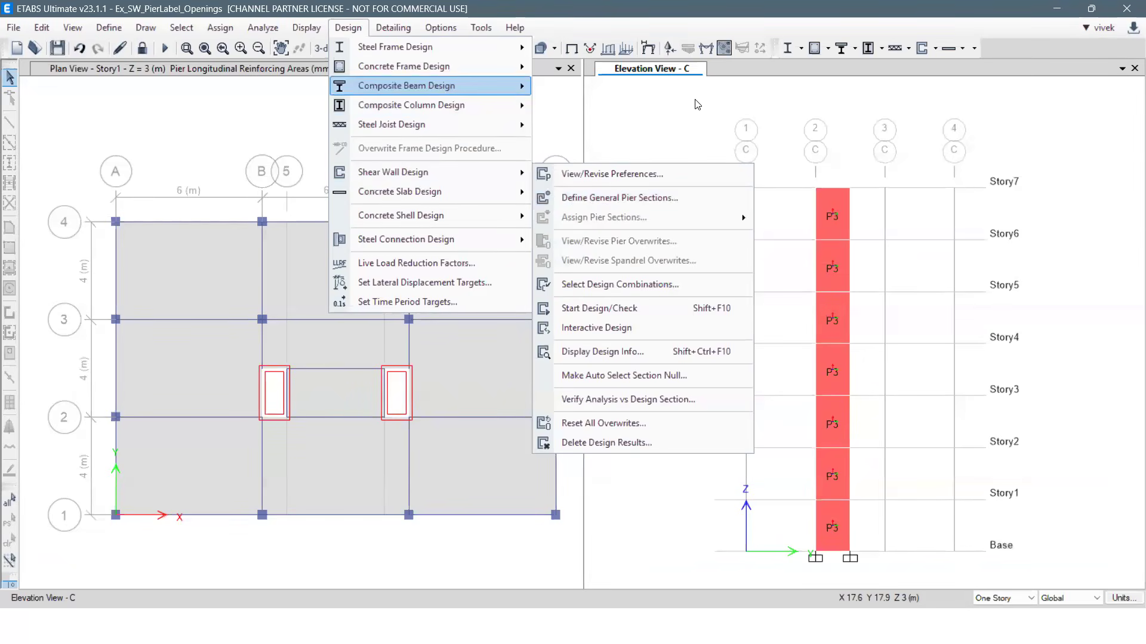
click(806, 120)
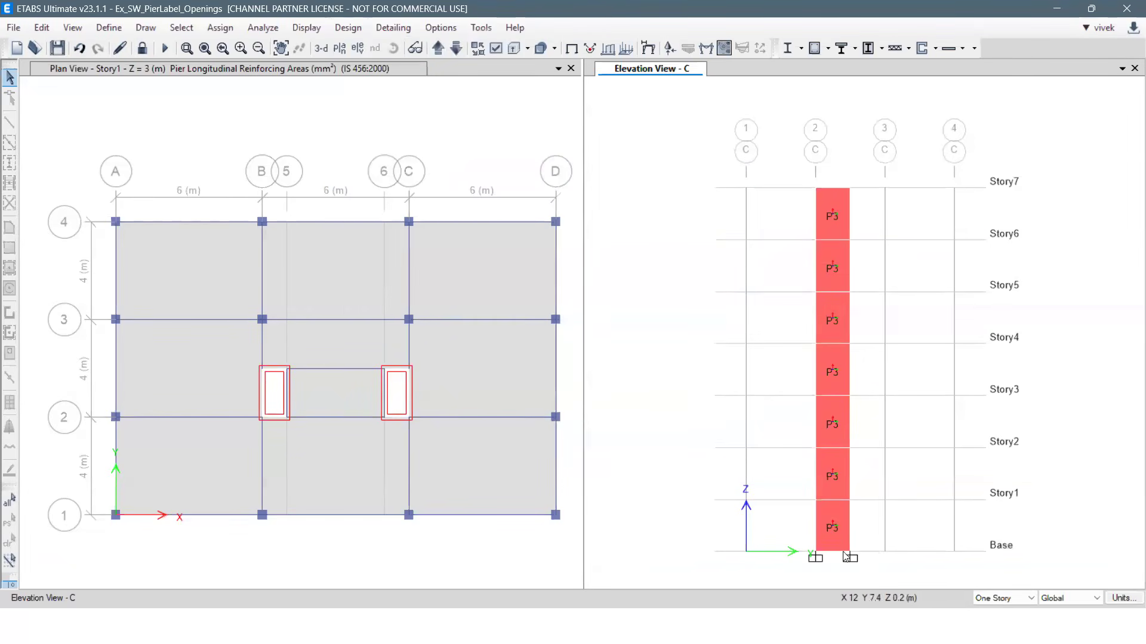
Assign the Simplified C & T Design pier section to all pier P3 wall panels from Story1 to Story7 in elevation C.
click(832, 529)
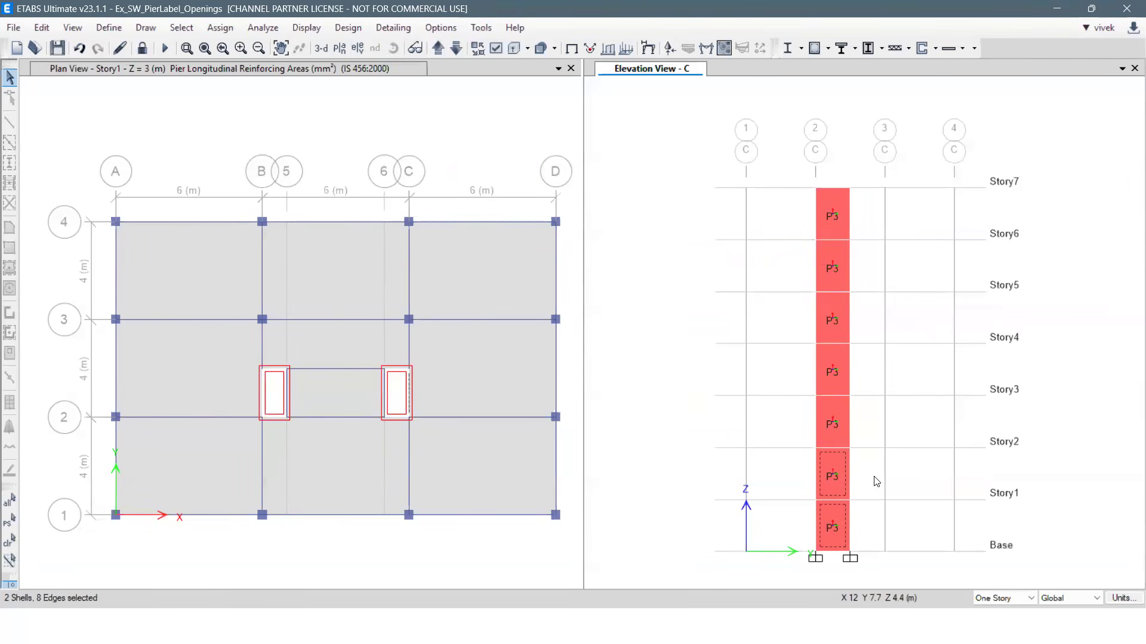
click(831, 436)
click(829, 376)
click(832, 314)
click(833, 270)
click(831, 217)
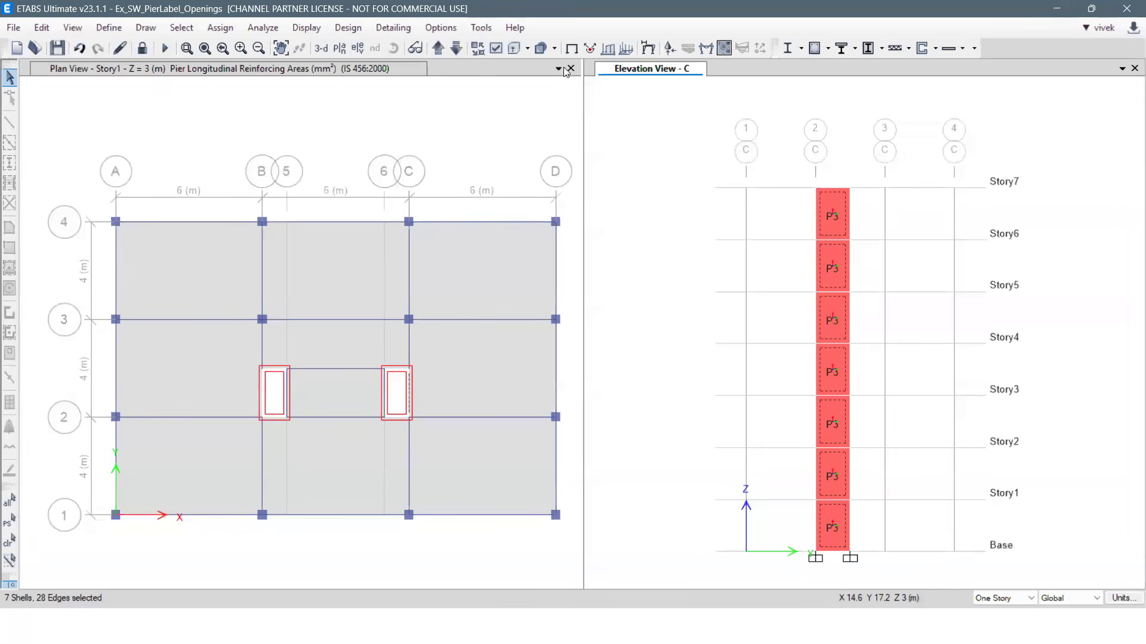
click(336, 31)
mouse_move(395, 178)
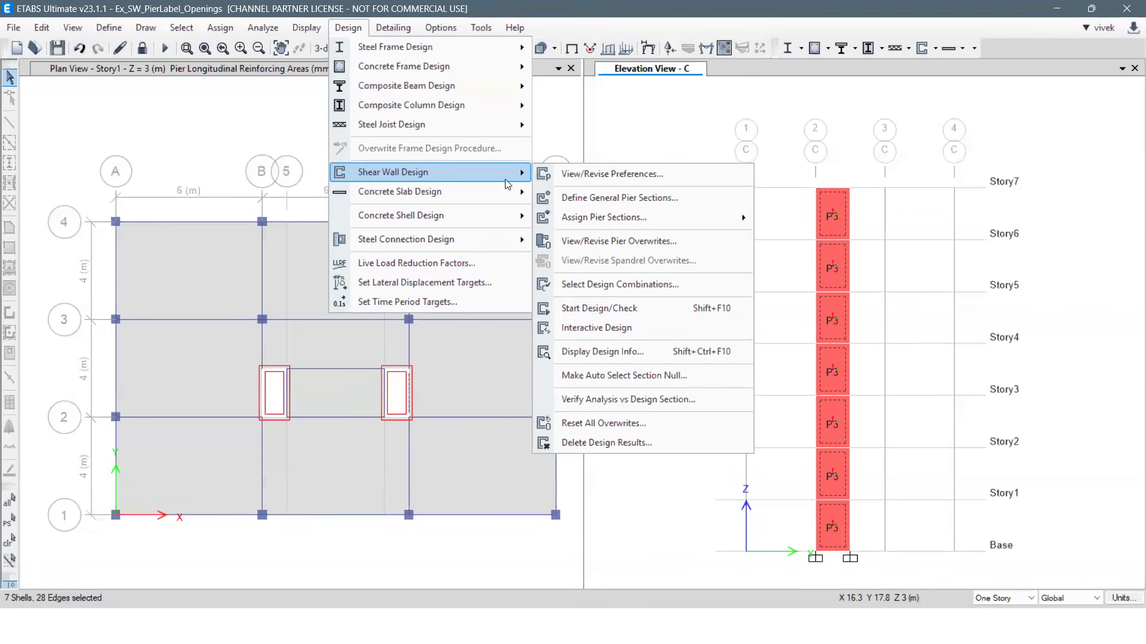
mouse_move(595, 224)
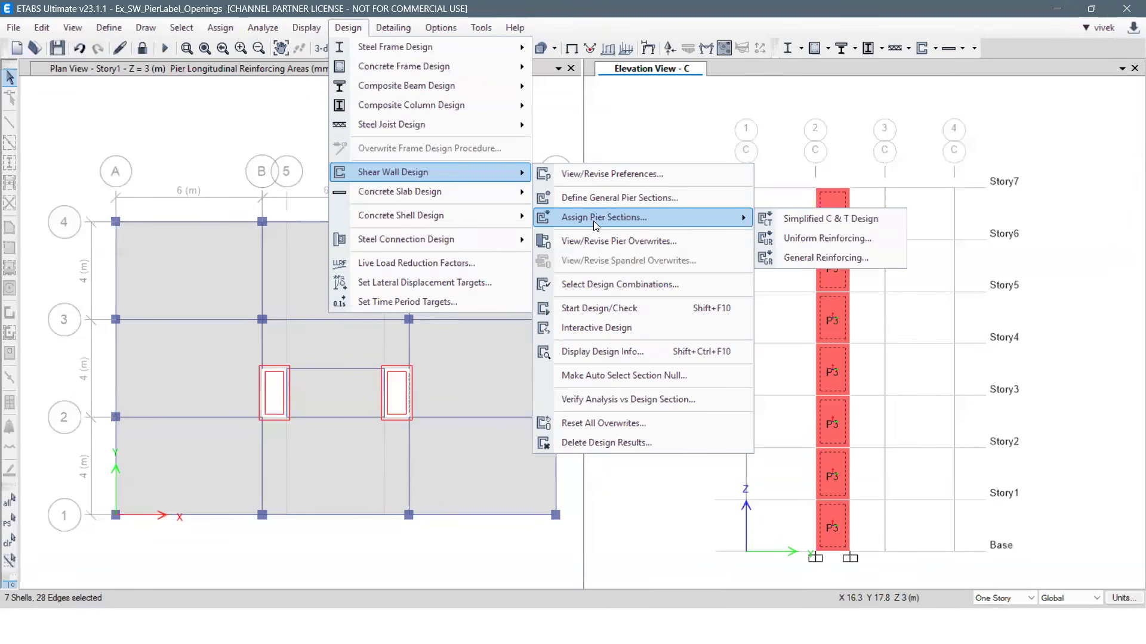
click(804, 221)
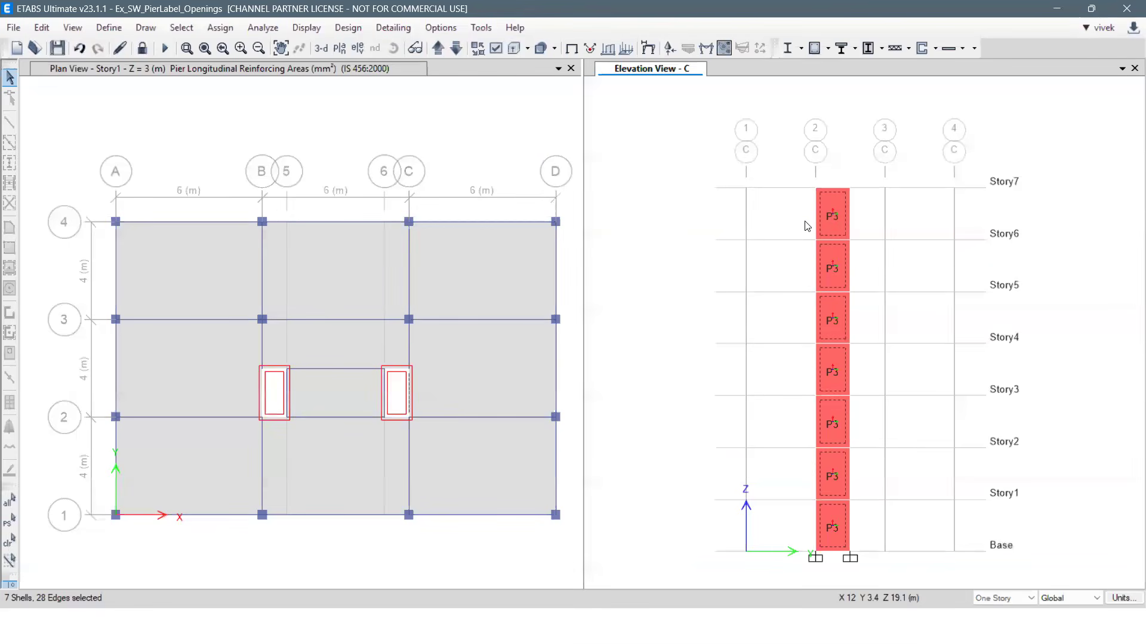
Run the shear wall design check and open the design details of pier P3 at Story1.
click(922, 48)
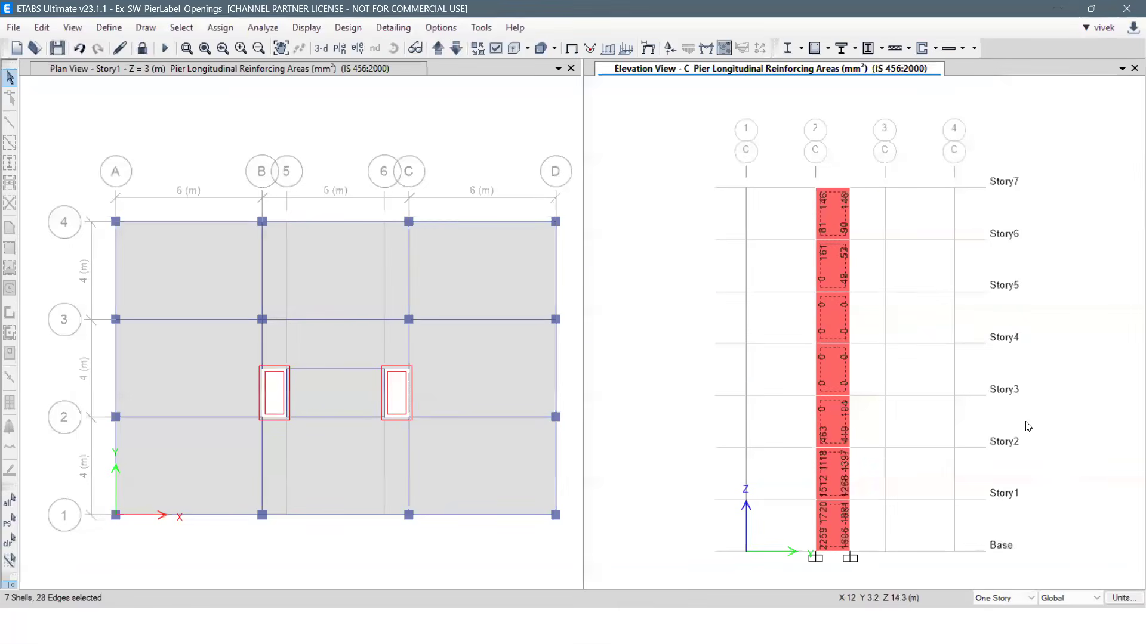
scroll(840, 555, up, 3)
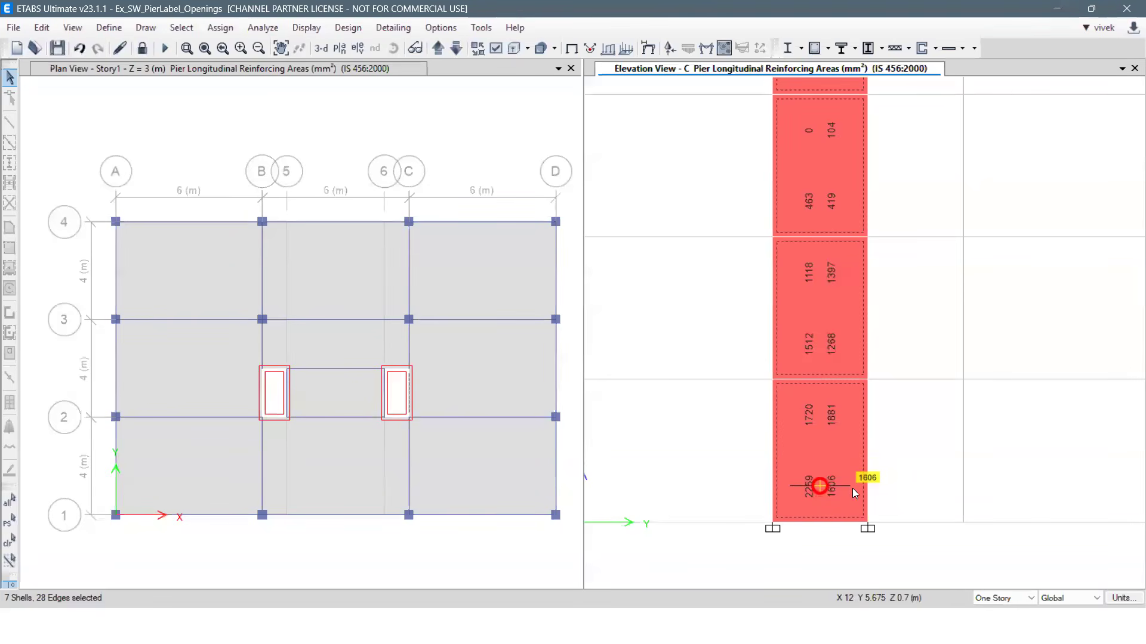
right_click(820, 454)
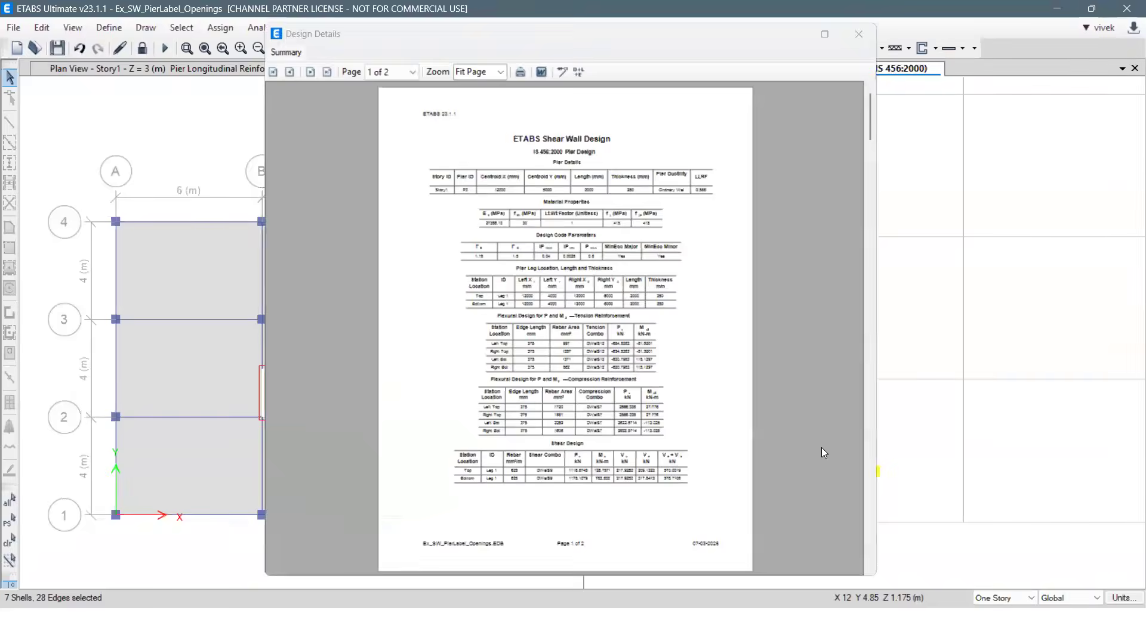
Try the Fit Width and 100% zooms on the pier P3 report, ending with Fit Width.
click(501, 66)
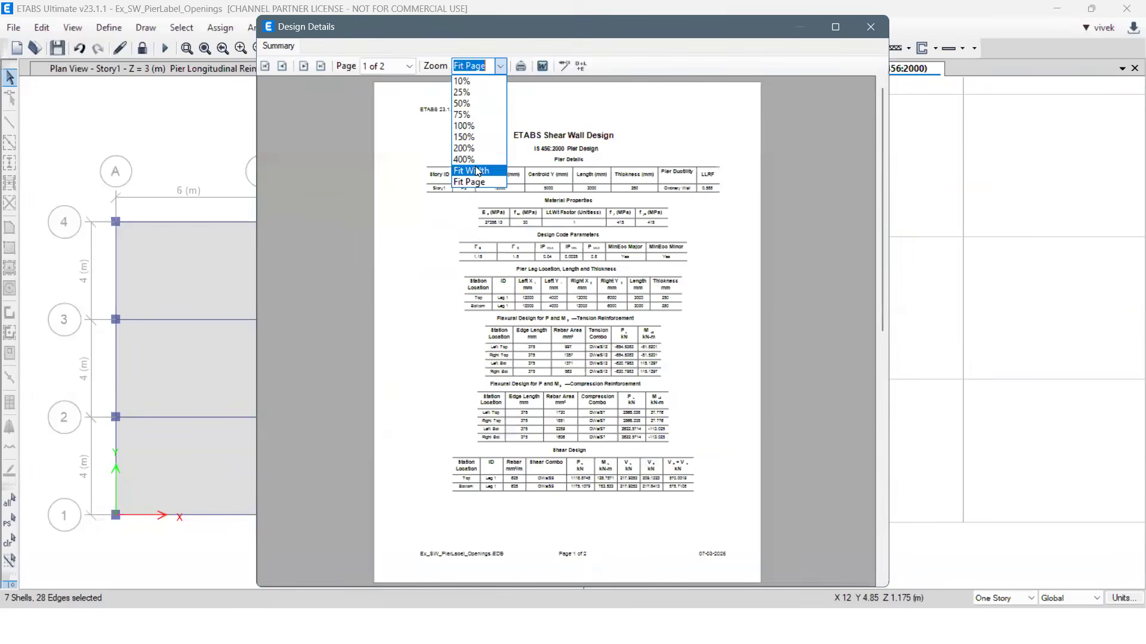
click(481, 171)
click(499, 67)
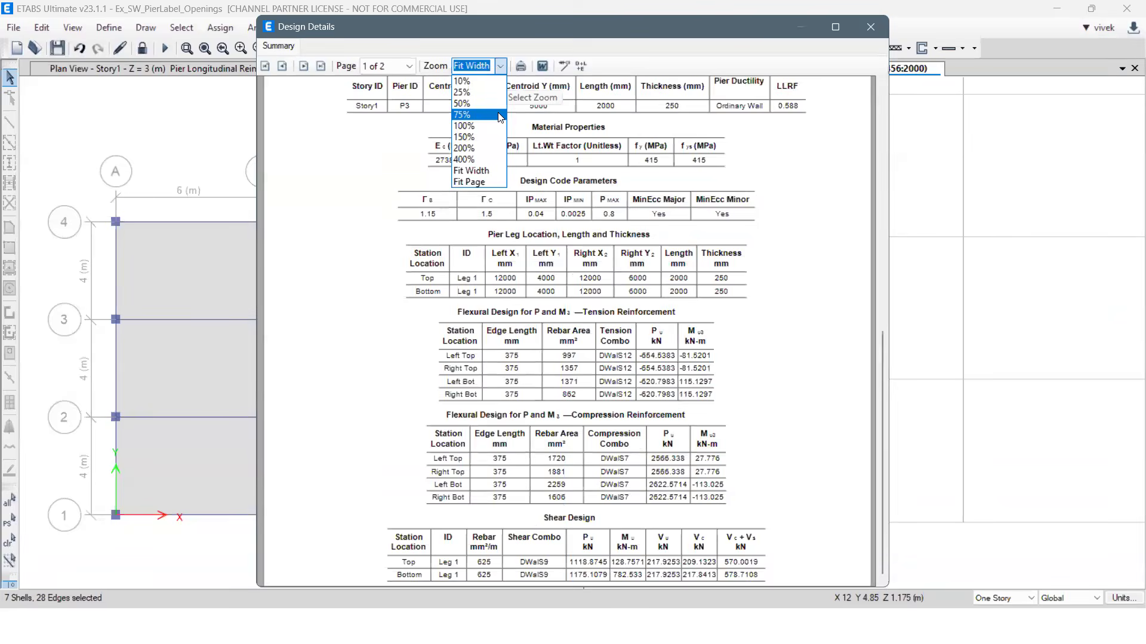
click(491, 124)
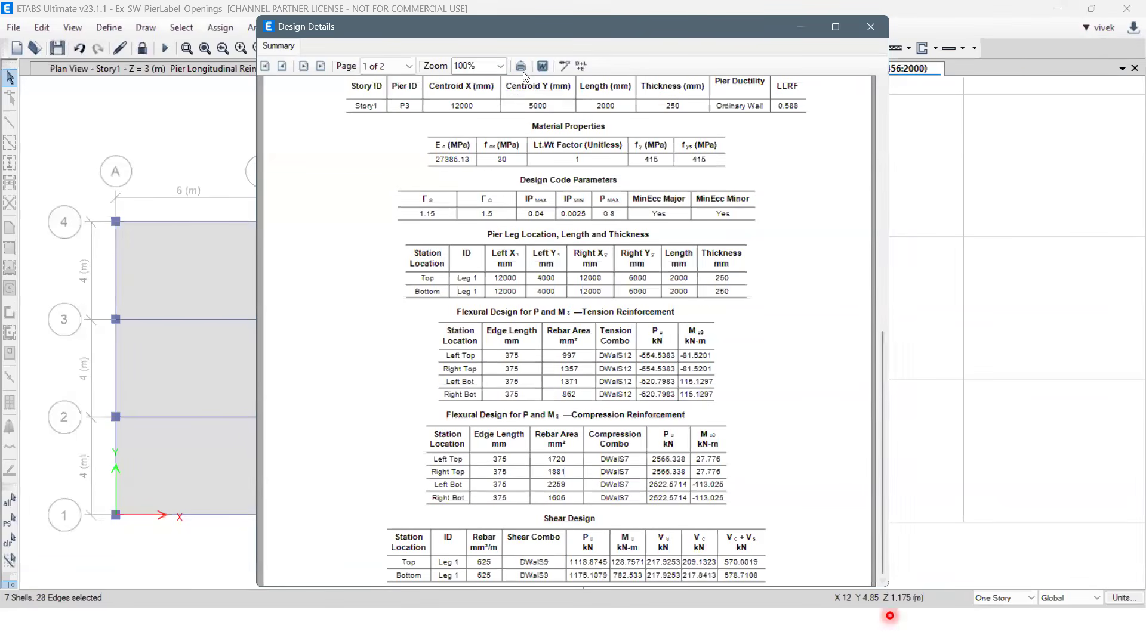
click(501, 65)
click(481, 170)
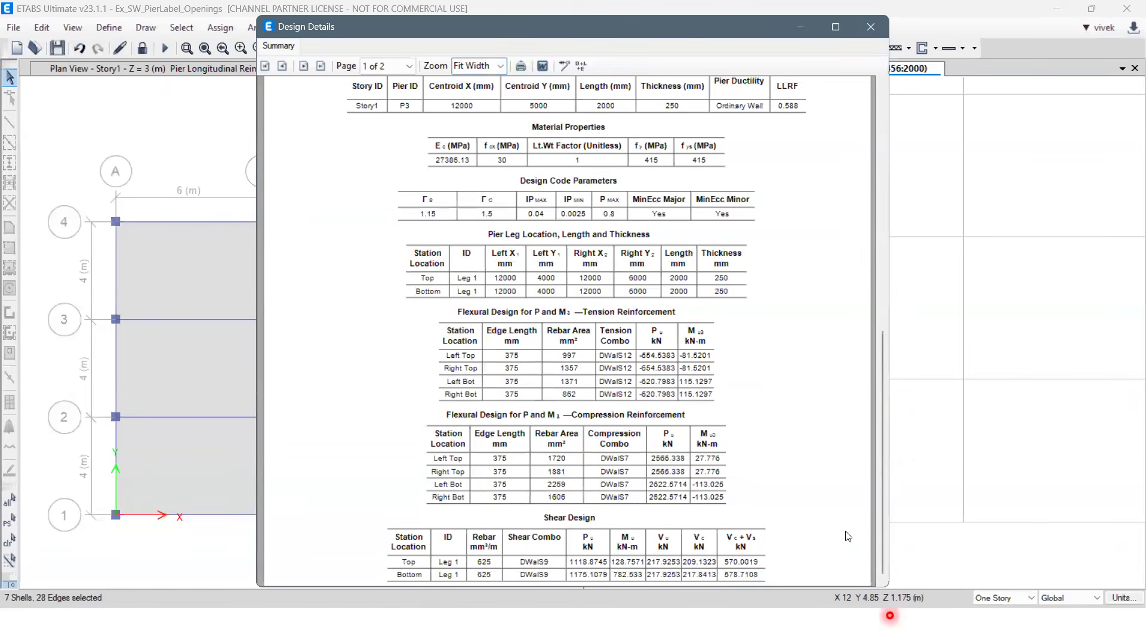
Enlarge the report window and examine pier P3's design parameters and its tension and compression flexural reinforcement tables.
drag(889, 587, 1106, 563)
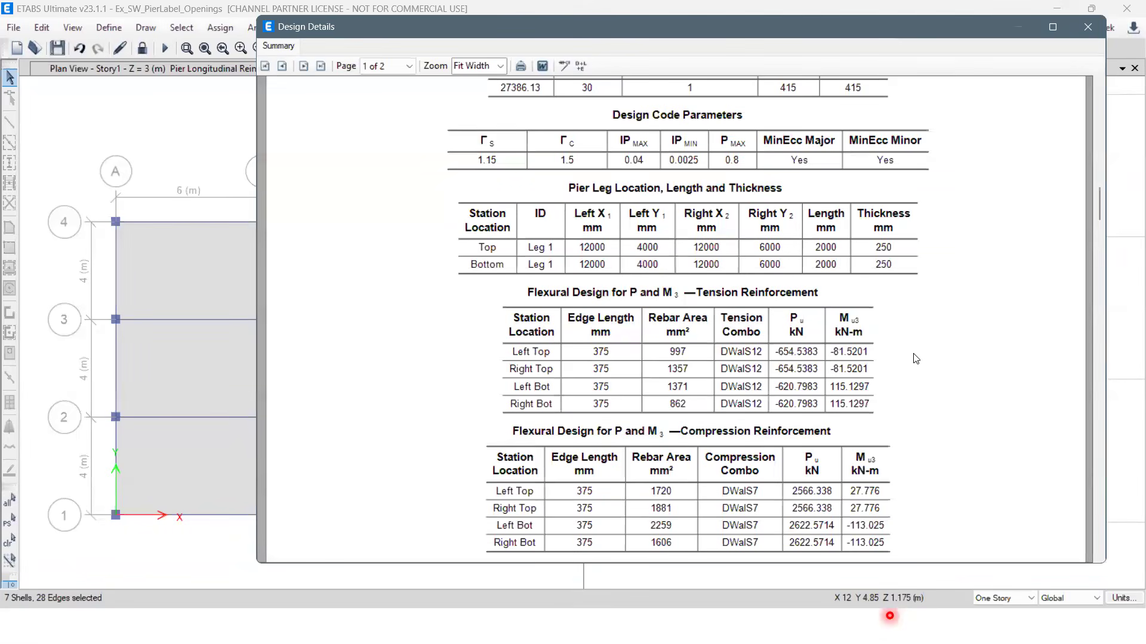
scroll(915, 364, up, 1)
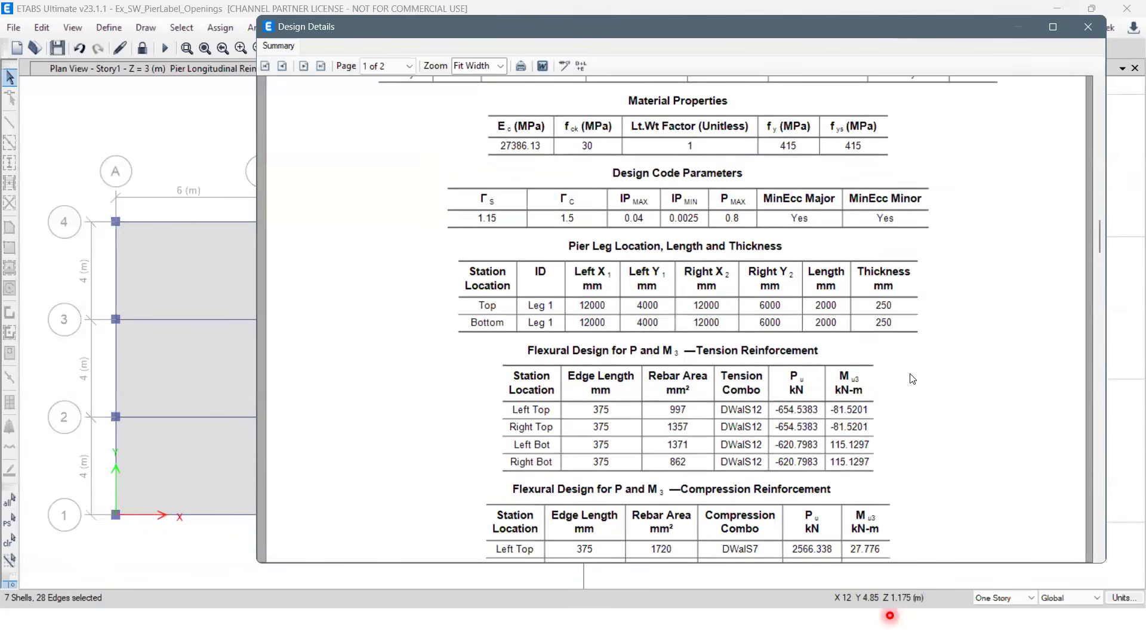
scroll(911, 382, down, 2)
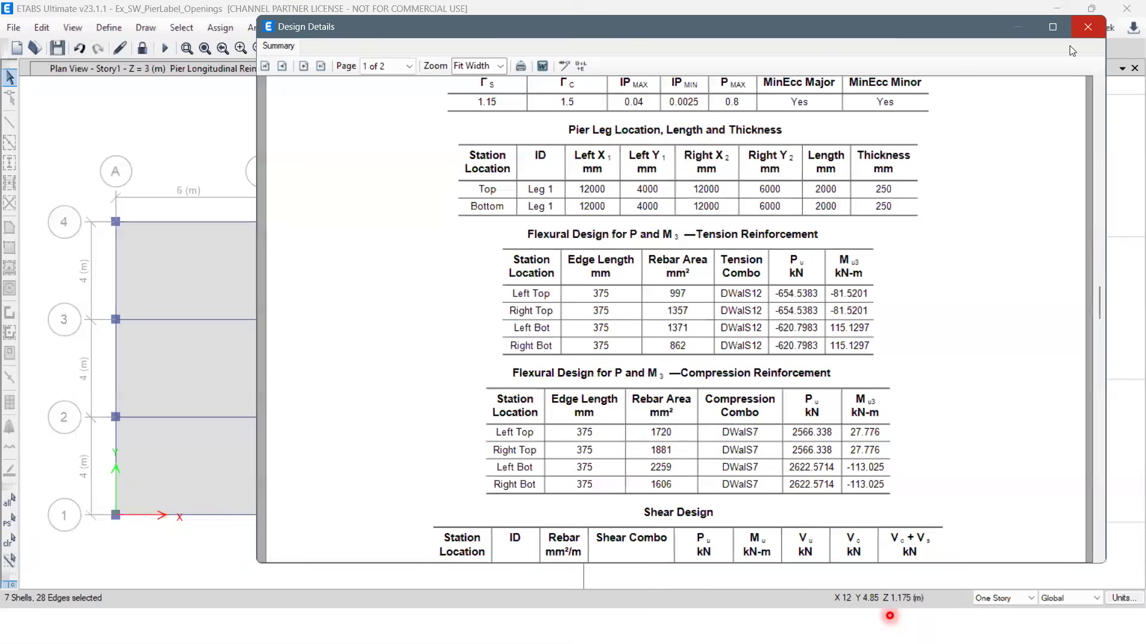
Examine the shear design and boundary element check tables in pier P3's report and close the report.
scroll(949, 242, down, 3)
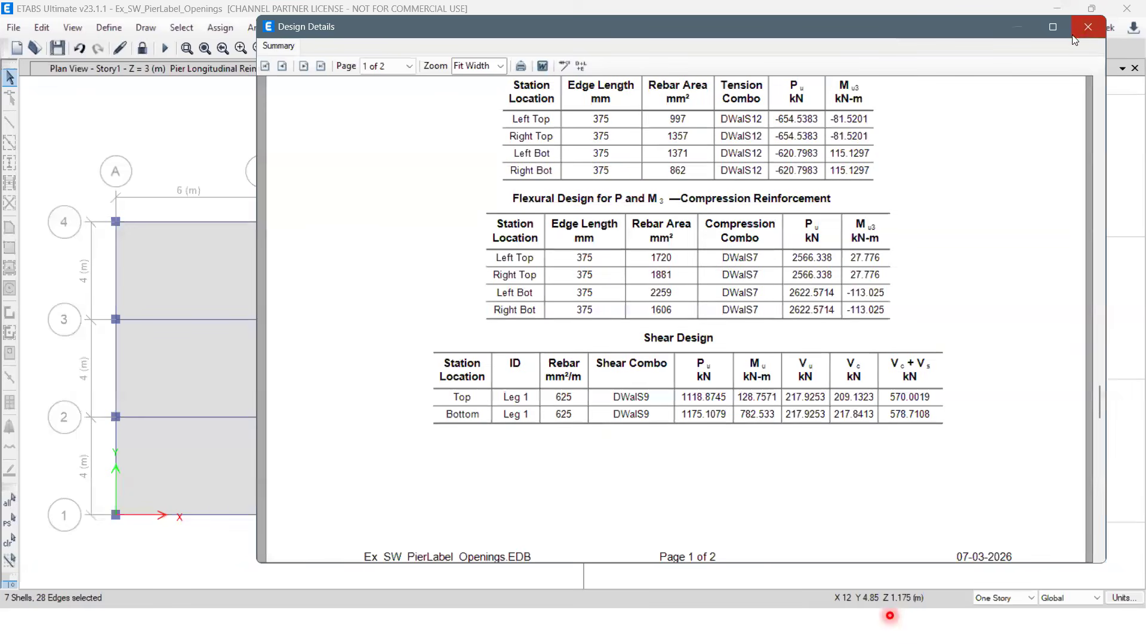
scroll(1068, 42, down, 2)
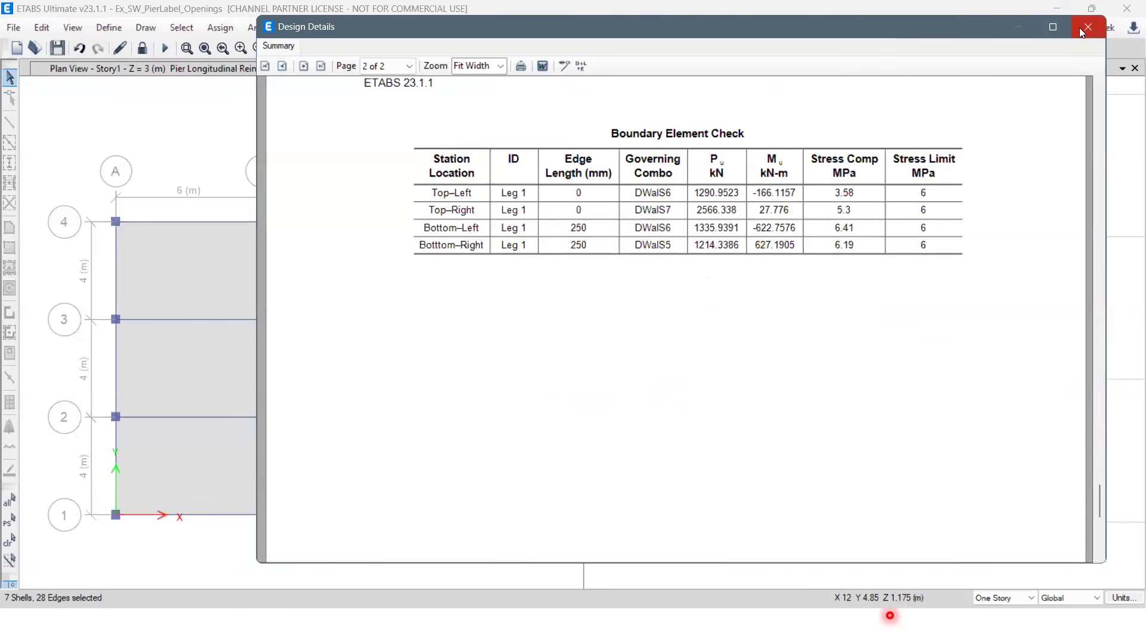
click(1080, 29)
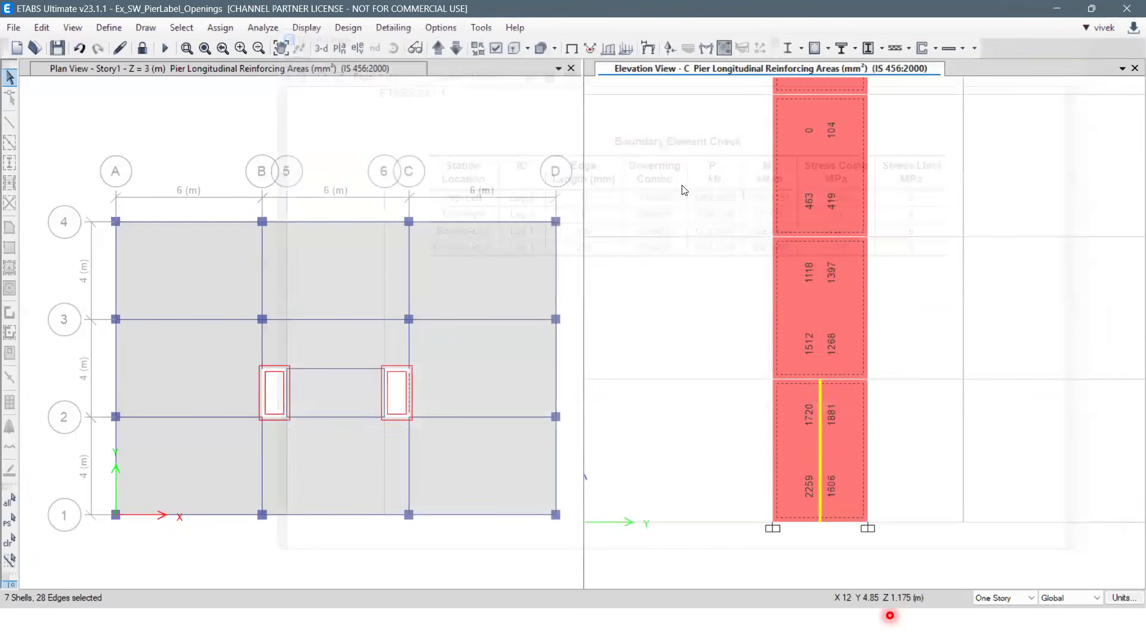
Assign uniform reinforcing to be checked to the selected pier P3 panels, with size 12 distributed bars at 200 mm spacing and size 12 end/corner bars.
click(934, 53)
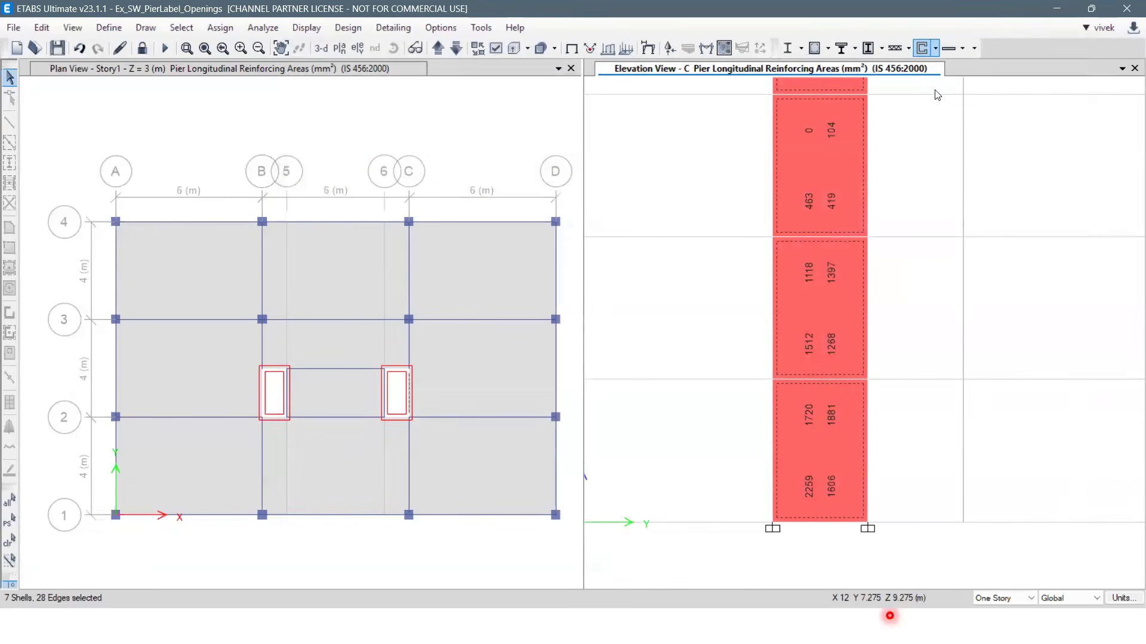
mouse_move(940, 111)
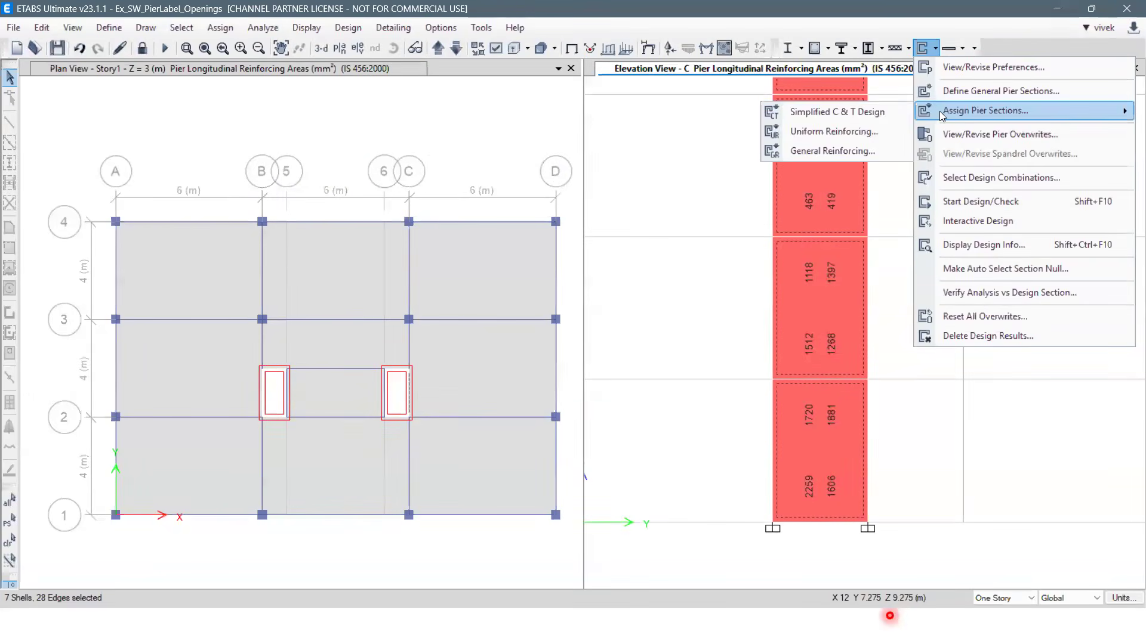
click(855, 131)
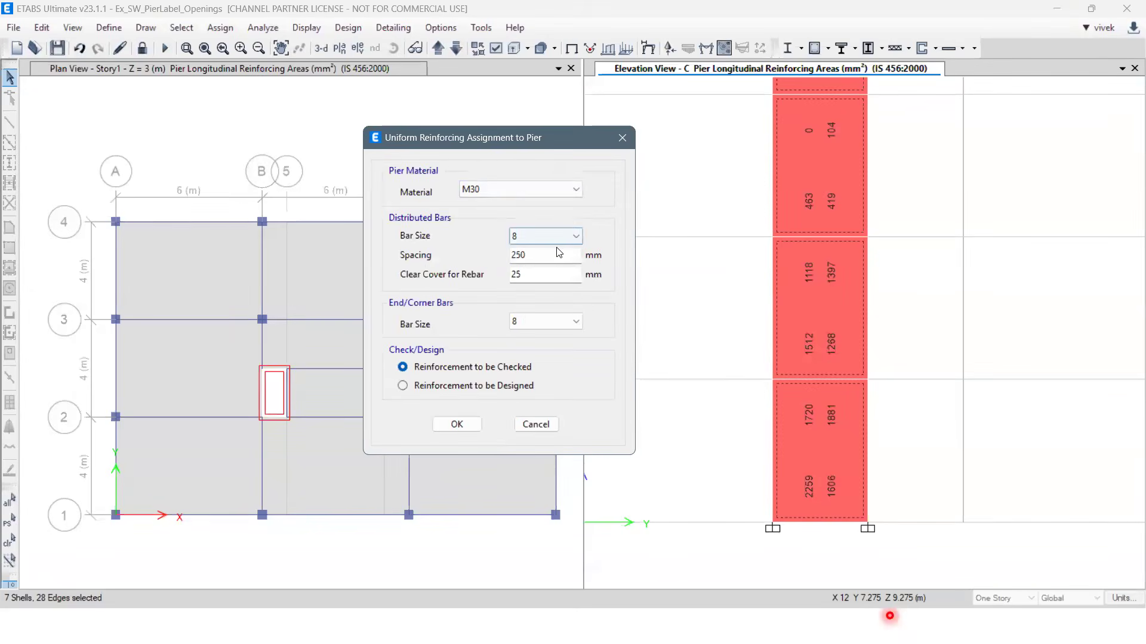
click(561, 239)
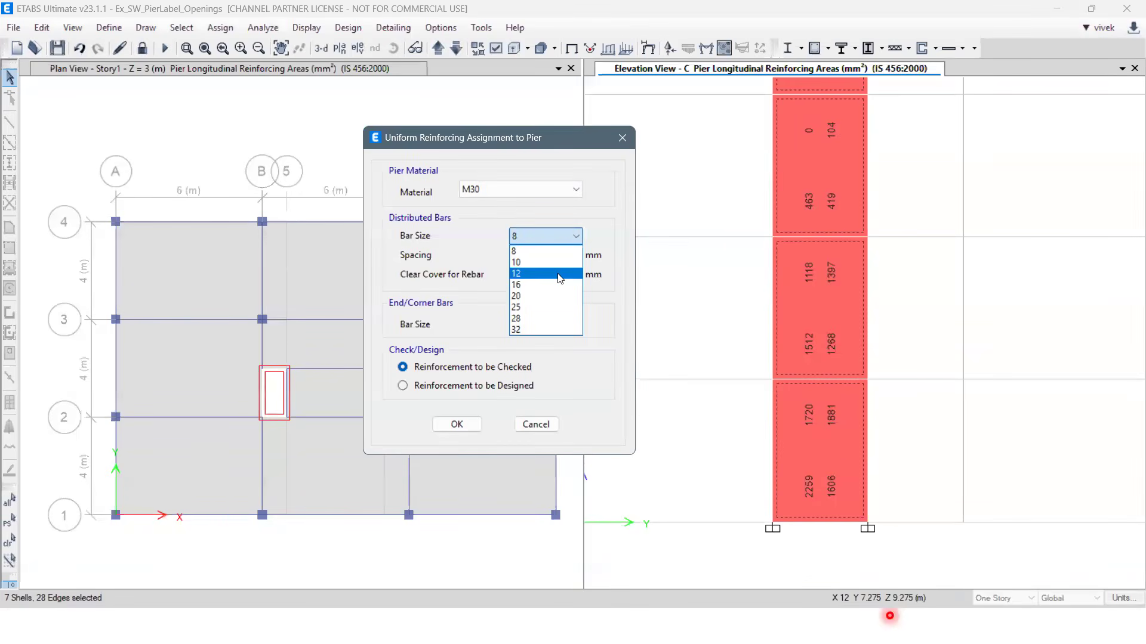
click(560, 274)
double_click(560, 258)
text(200)
click(543, 274)
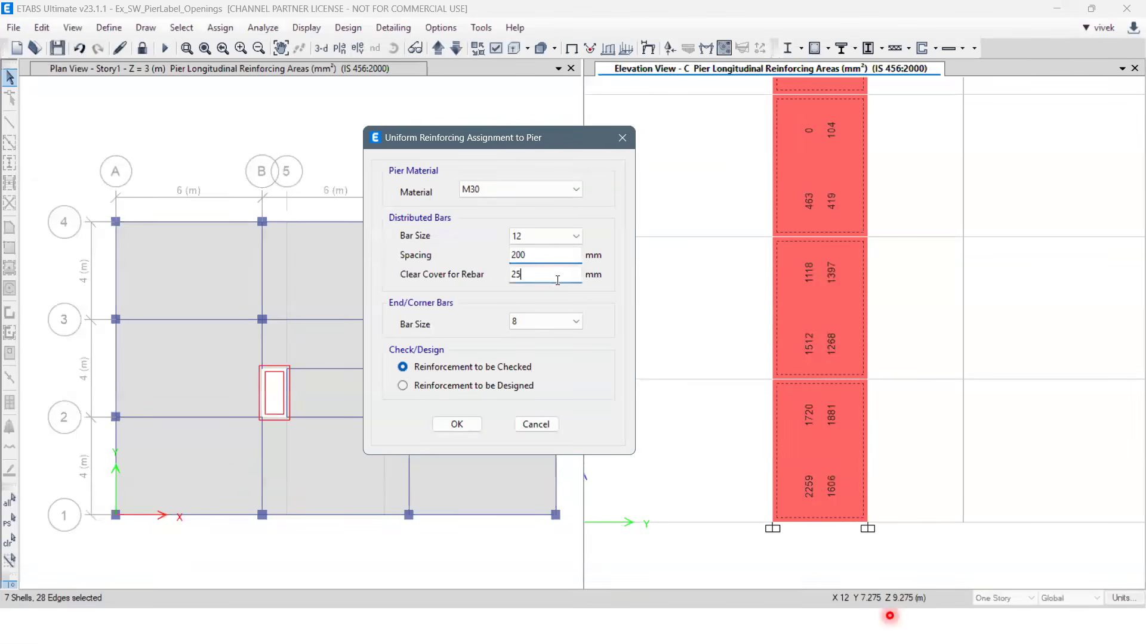
click(558, 325)
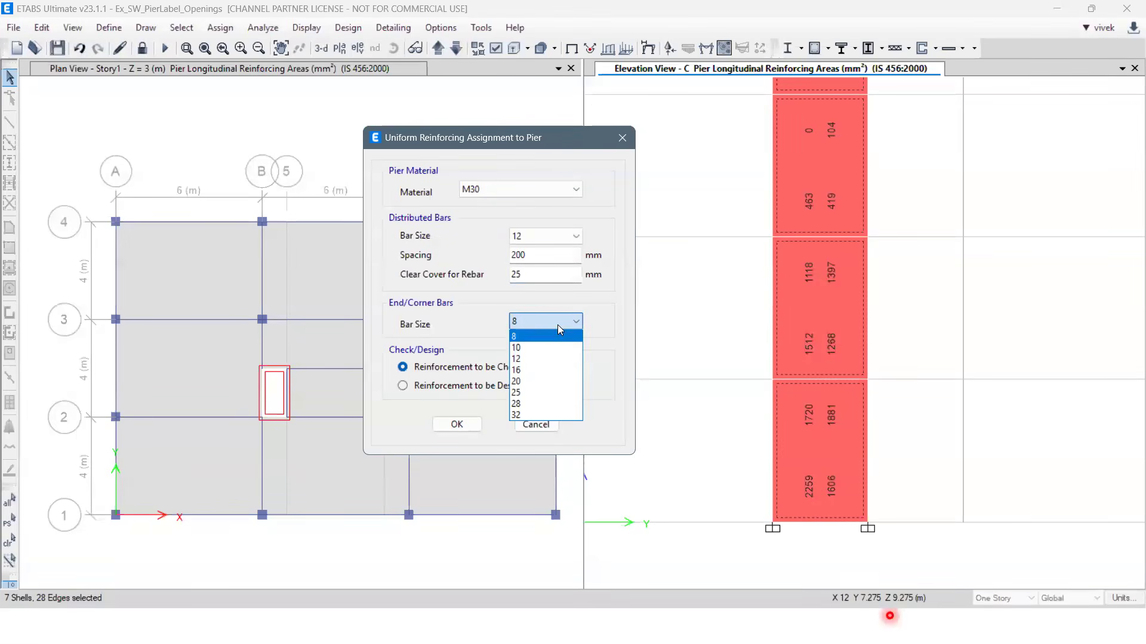
click(554, 359)
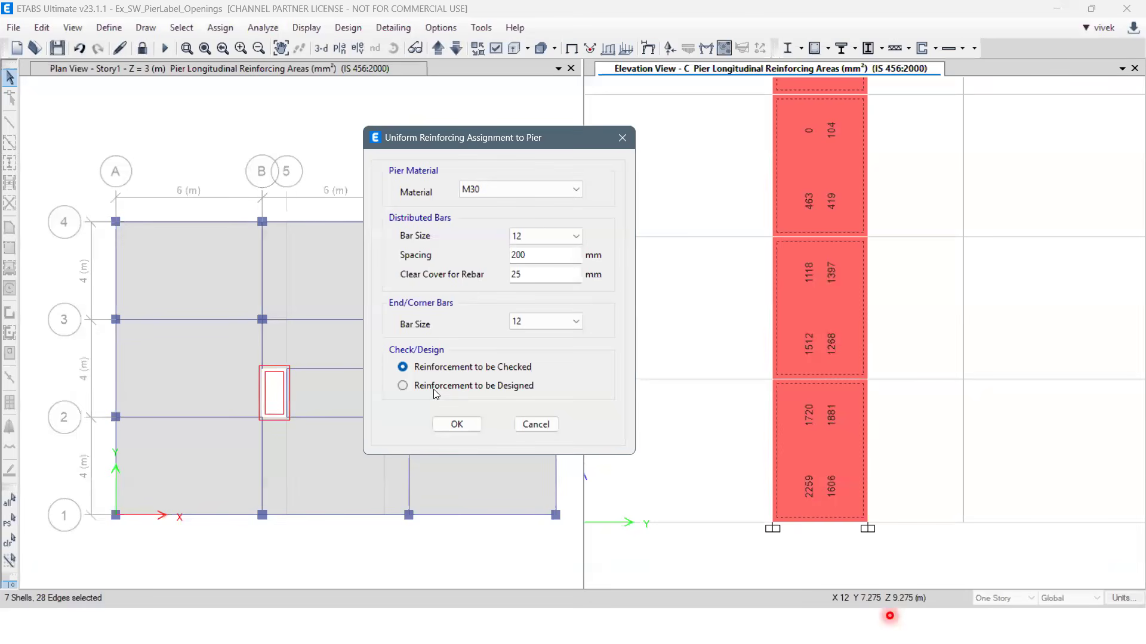
click(442, 425)
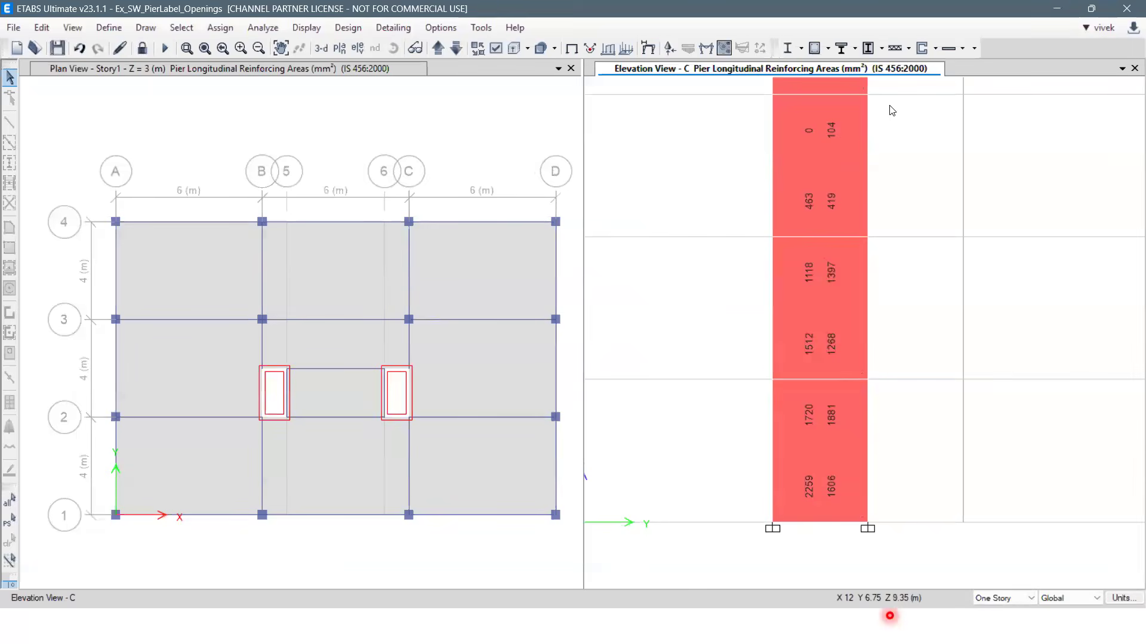
Run the shear wall design check again and display the Pier D/C Ratios in elevation C.
click(923, 49)
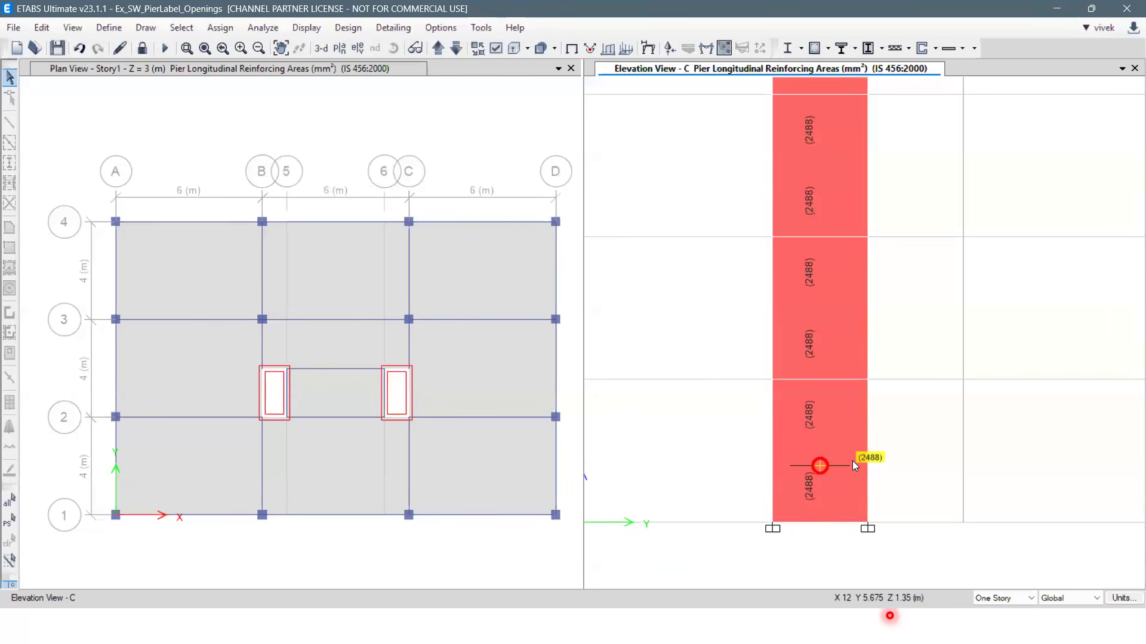
click(935, 48)
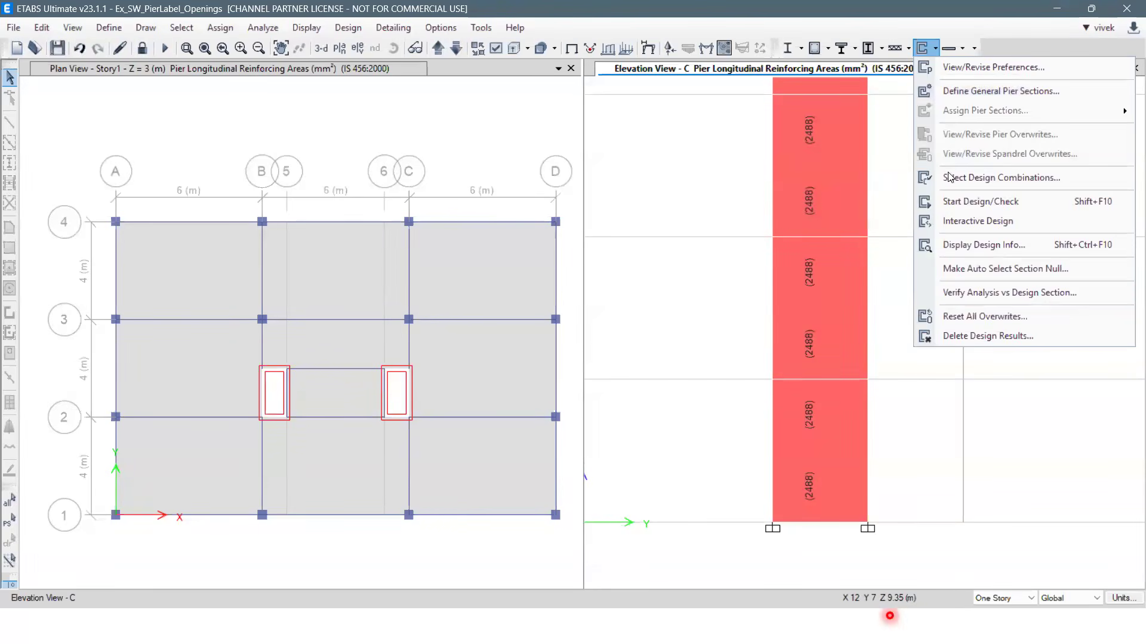
click(947, 246)
drag(441, 235, 426, 135)
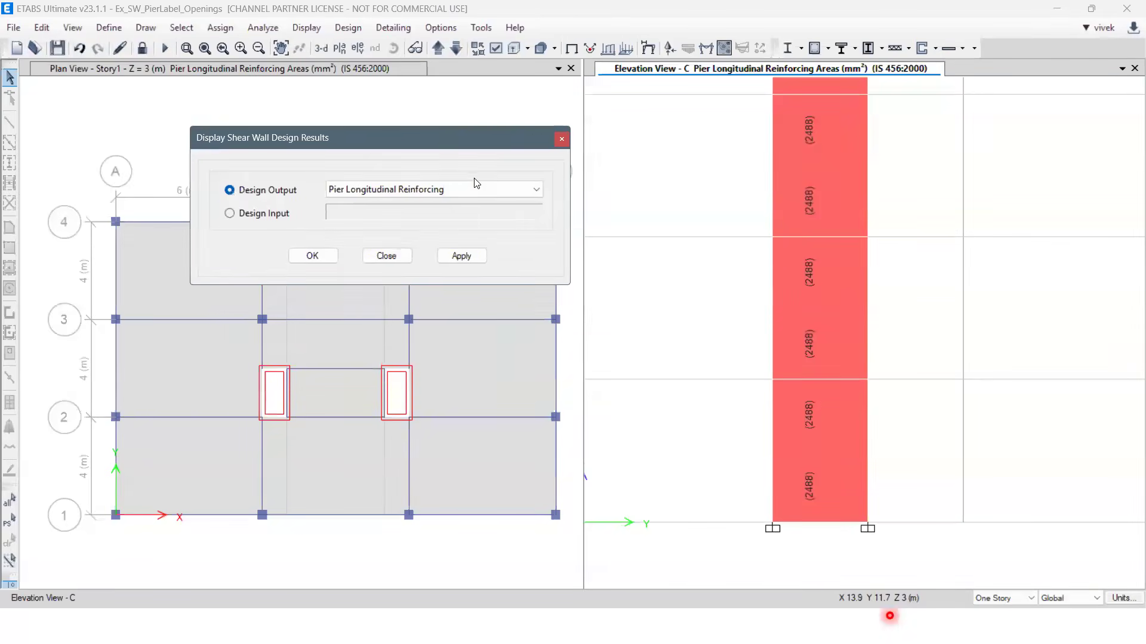
click(536, 189)
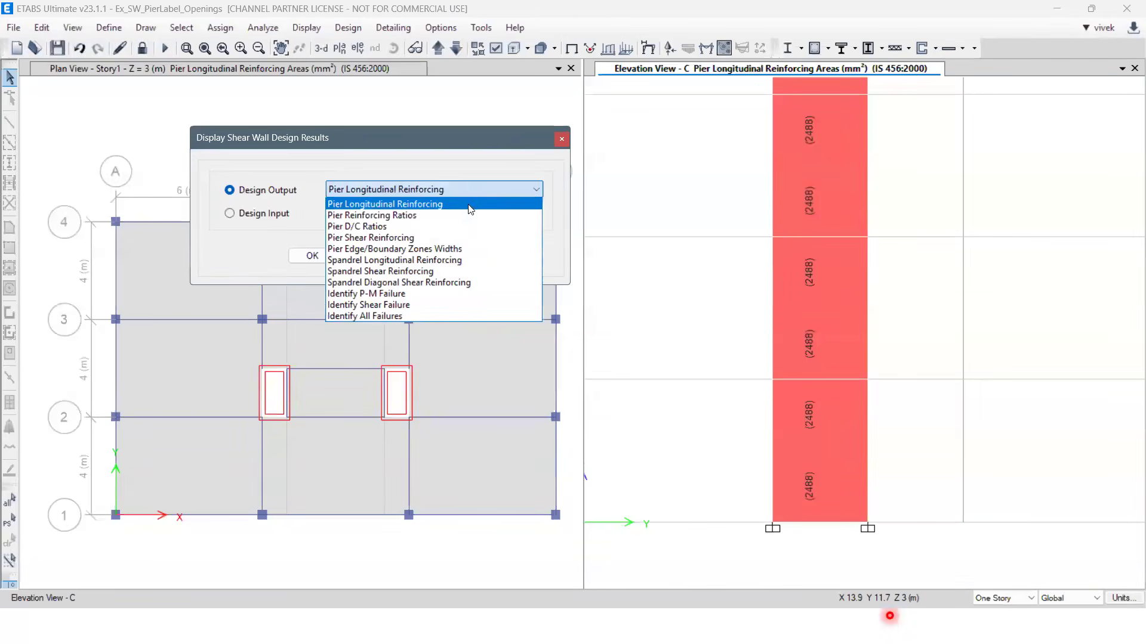
click(419, 226)
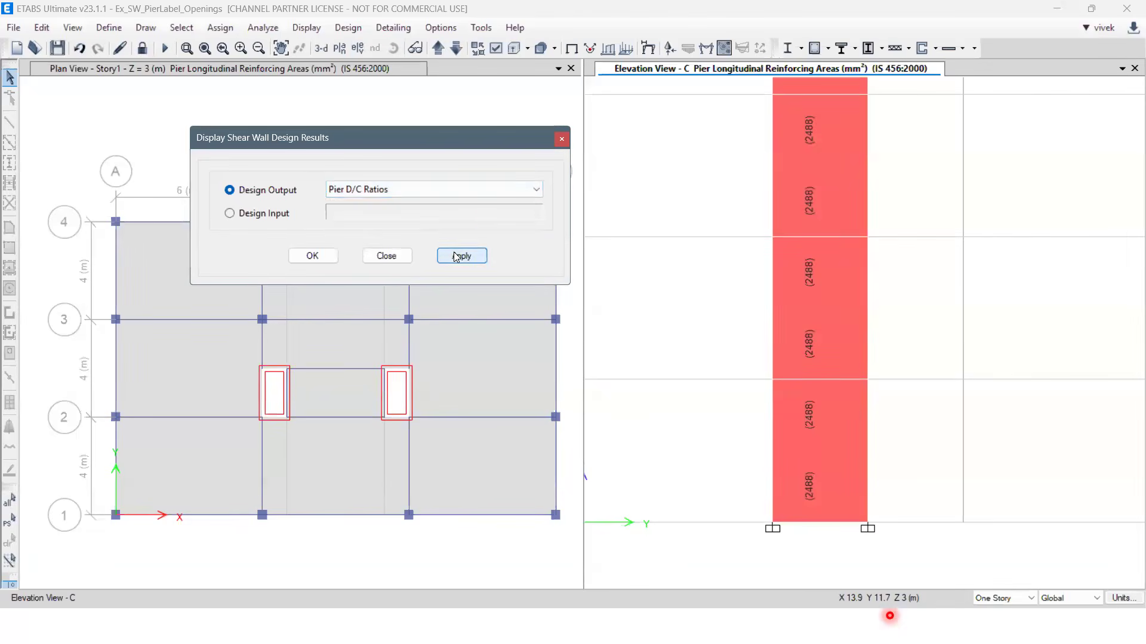
click(481, 255)
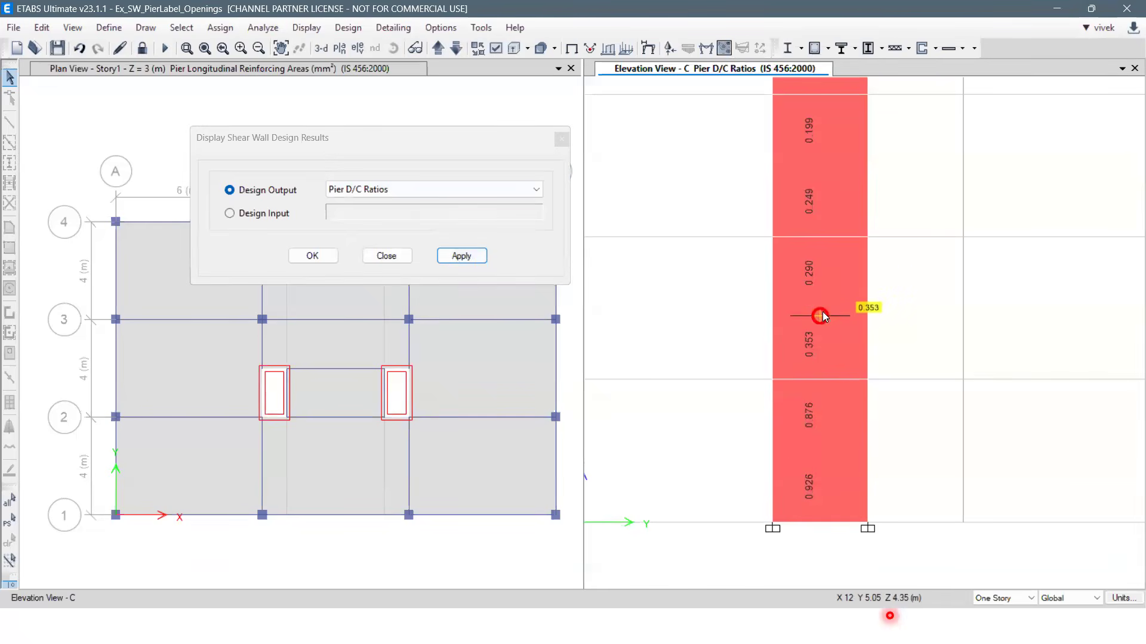
Review pier P3's Story1 design details at Fit Width in an enlarged report window, covering the flexural D/C and shear design tables.
right_click(813, 443)
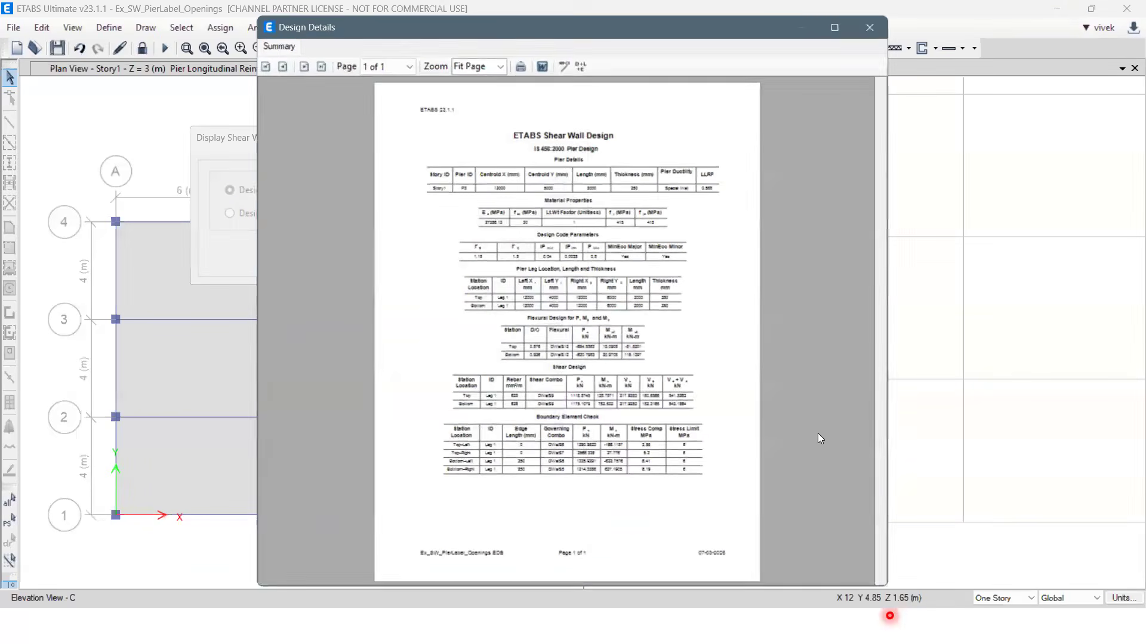
click(501, 65)
click(474, 170)
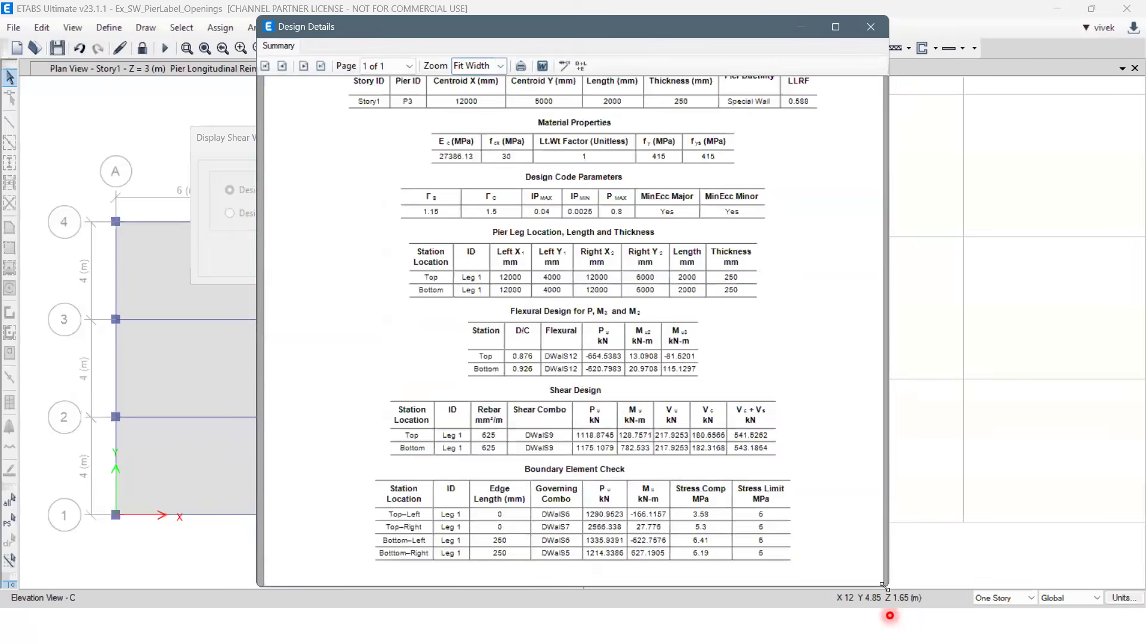
drag(883, 589, 1144, 577)
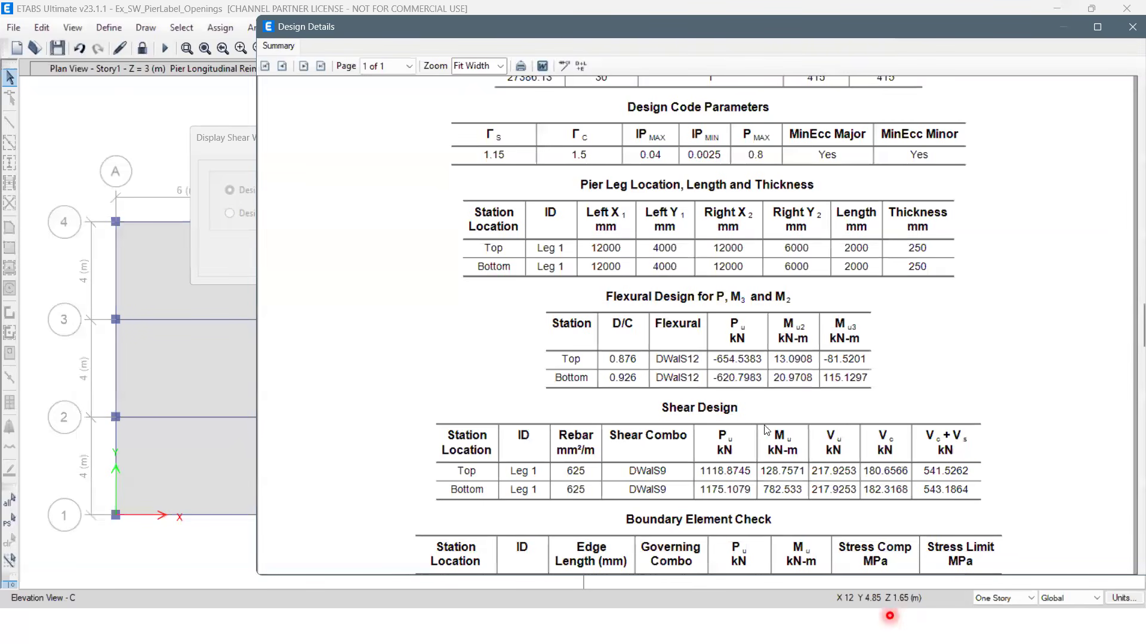
click(1132, 28)
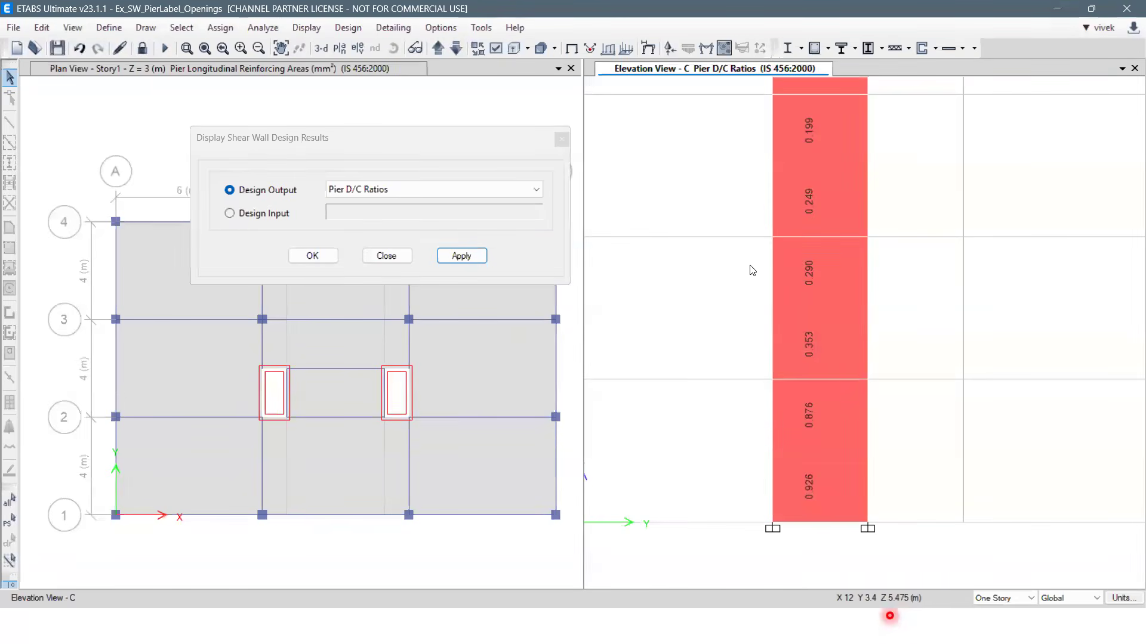
Examine pier P3's D/C ratios from the base up to Story7 in elevation C and close the design results display settings.
middle_drag(769, 229, 711, 313)
scroll(728, 272, down, 5)
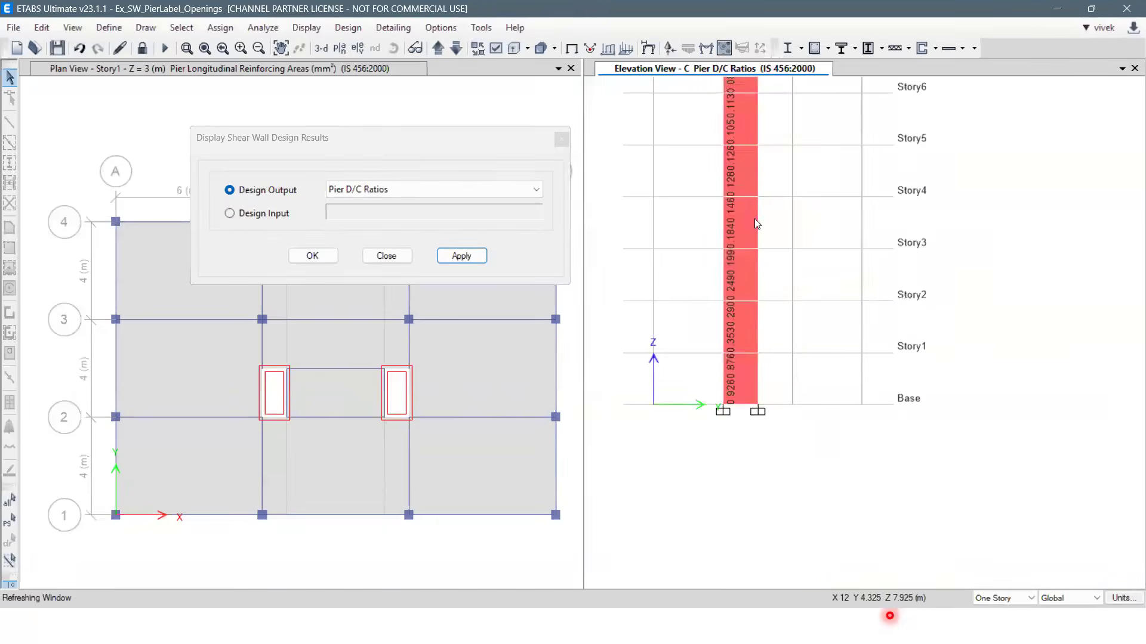
middle_drag(754, 217, 744, 324)
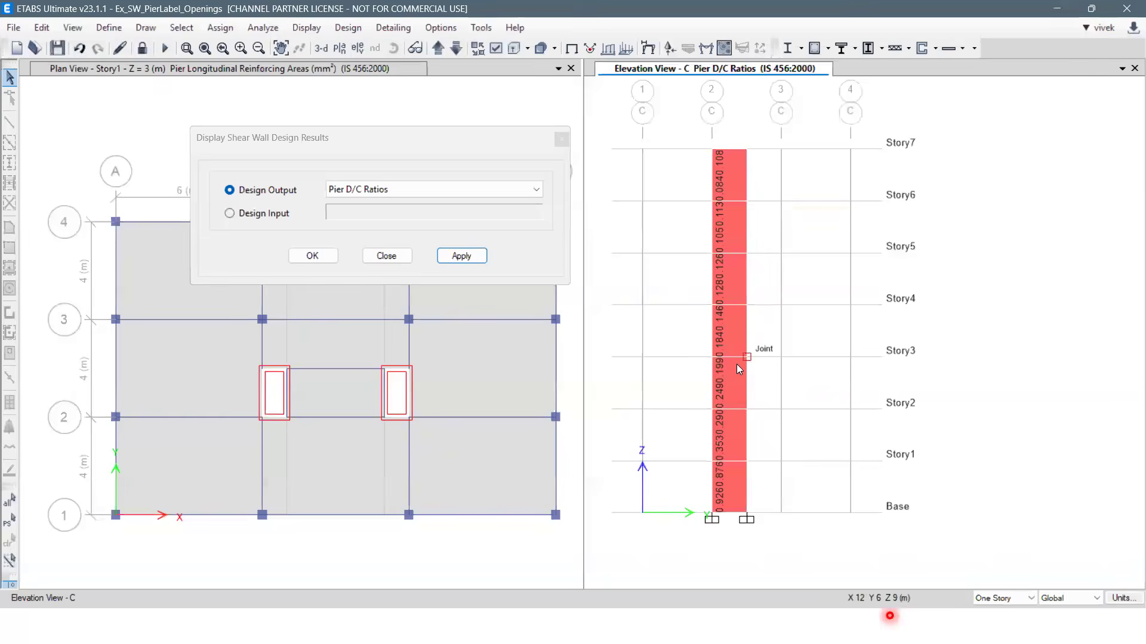
scroll(764, 367, up, 3)
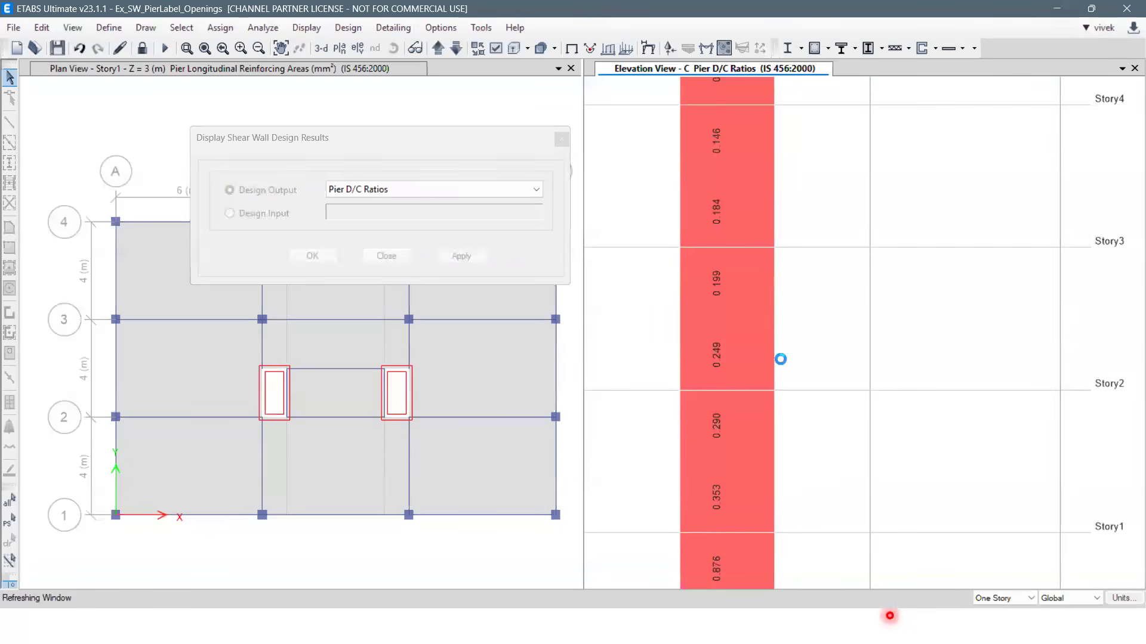
mouse_move(723, 288)
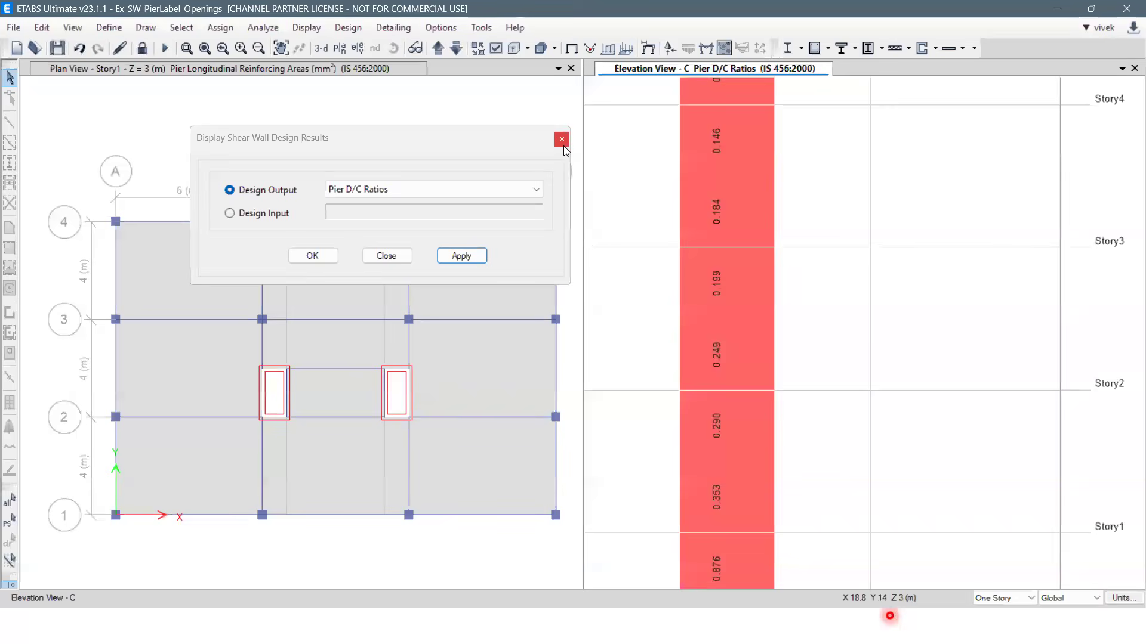
scroll(801, 343, down, 3)
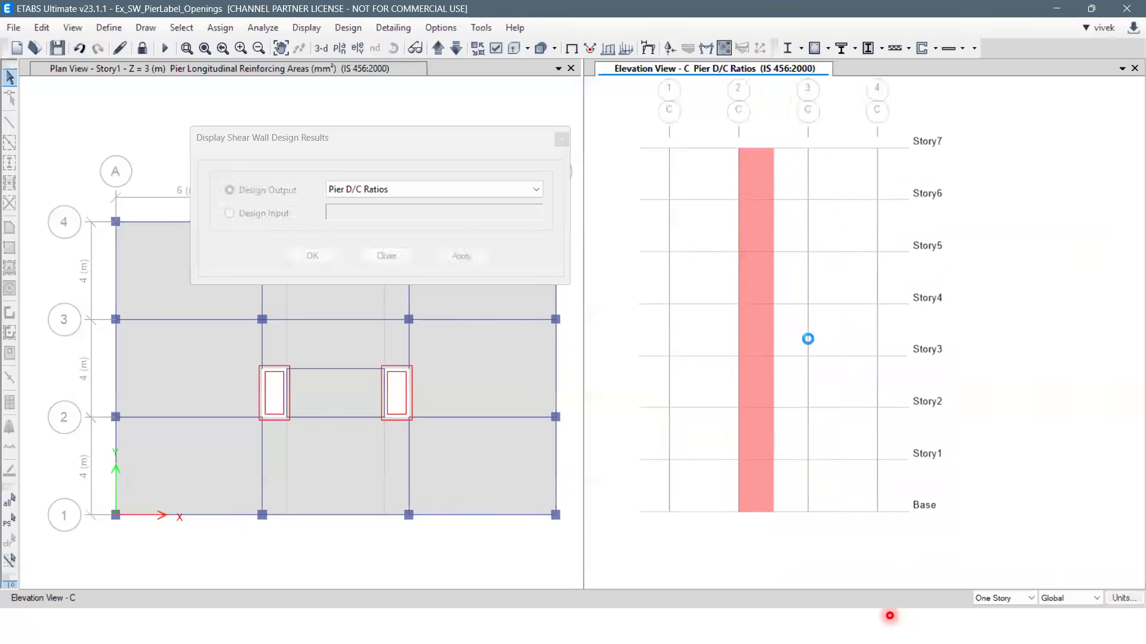
mouse_move(754, 421)
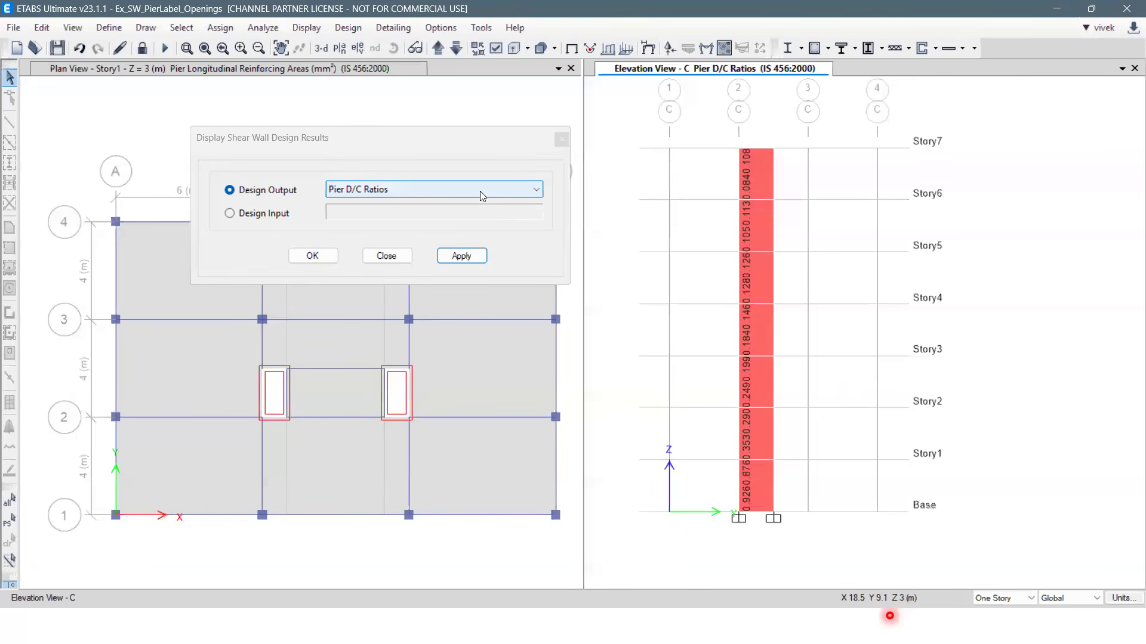
click(562, 144)
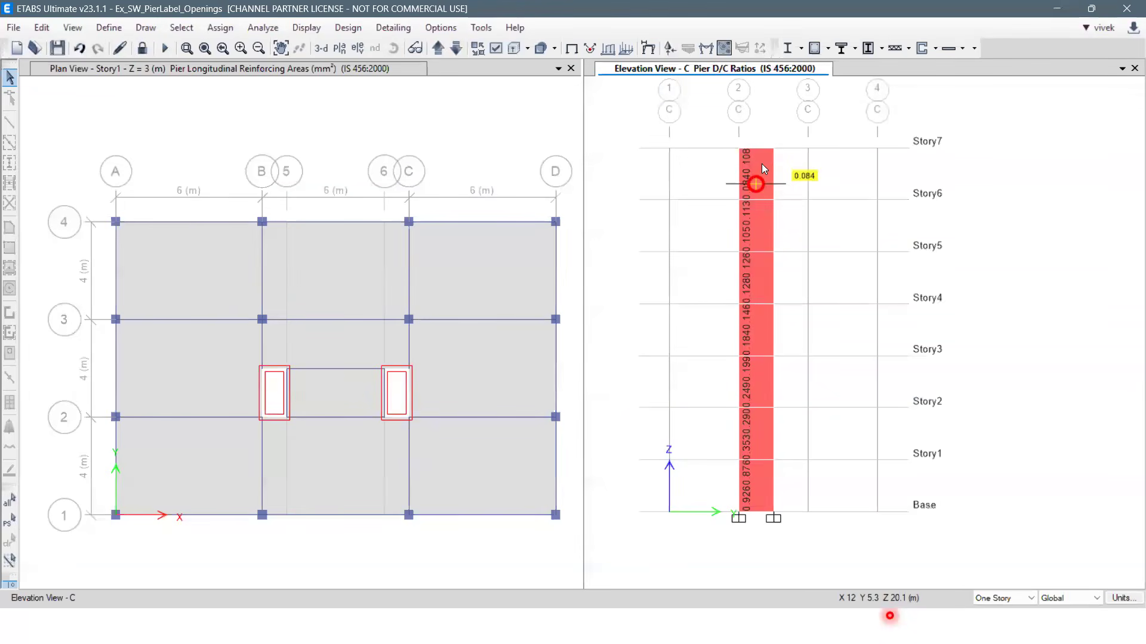
Add general pier section Pier1 in M30, starting from the existing wall pier P2 at Story1.
click(935, 49)
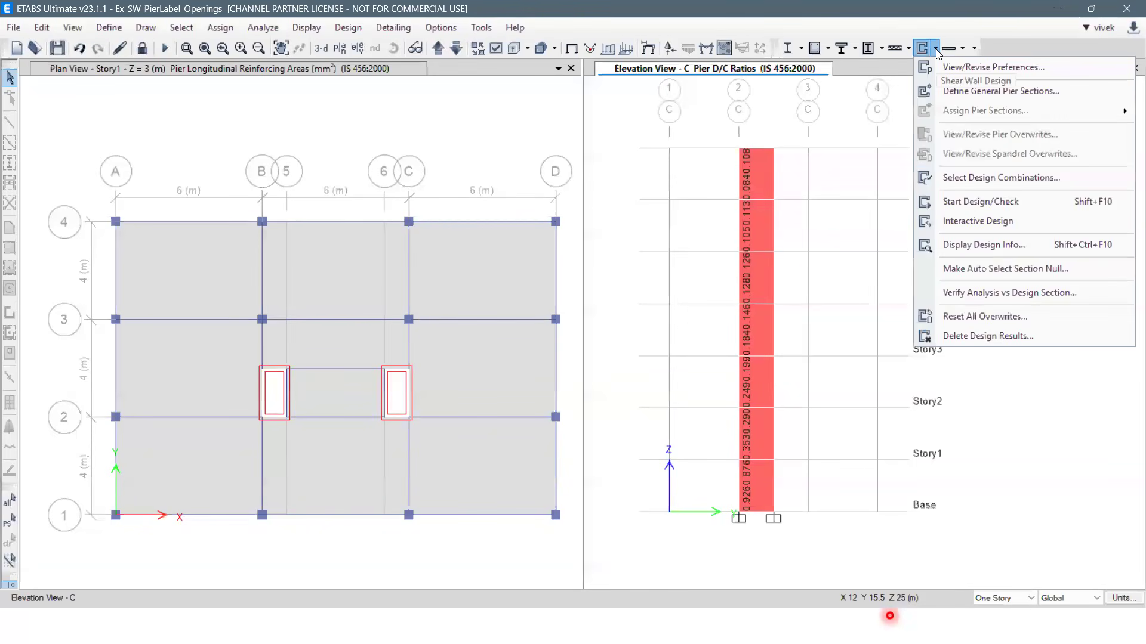
click(942, 92)
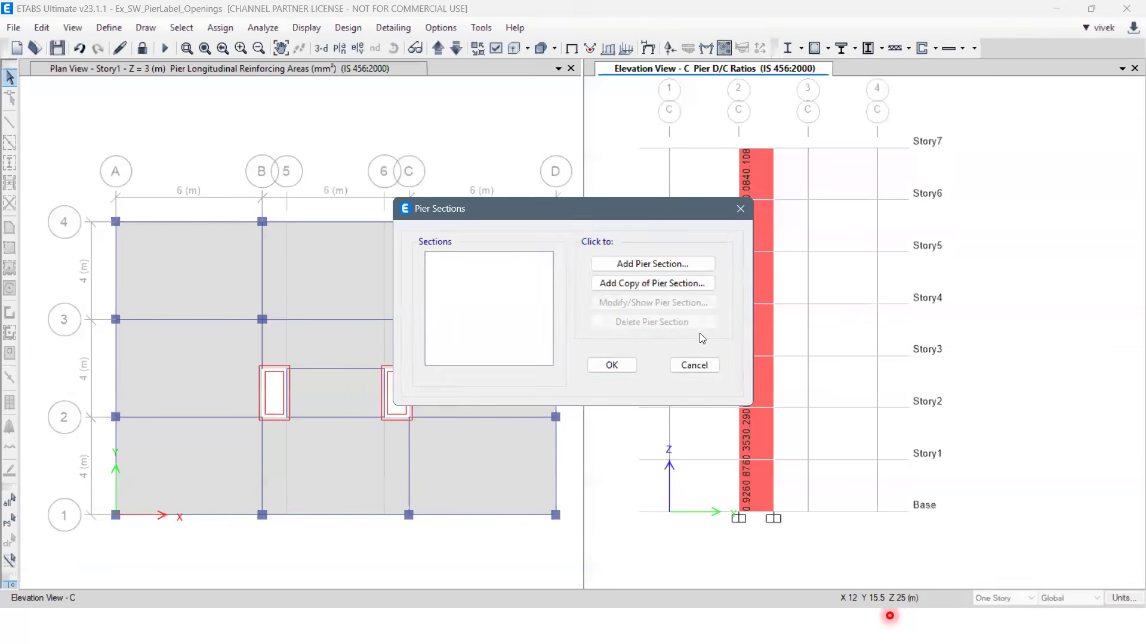
click(643, 271)
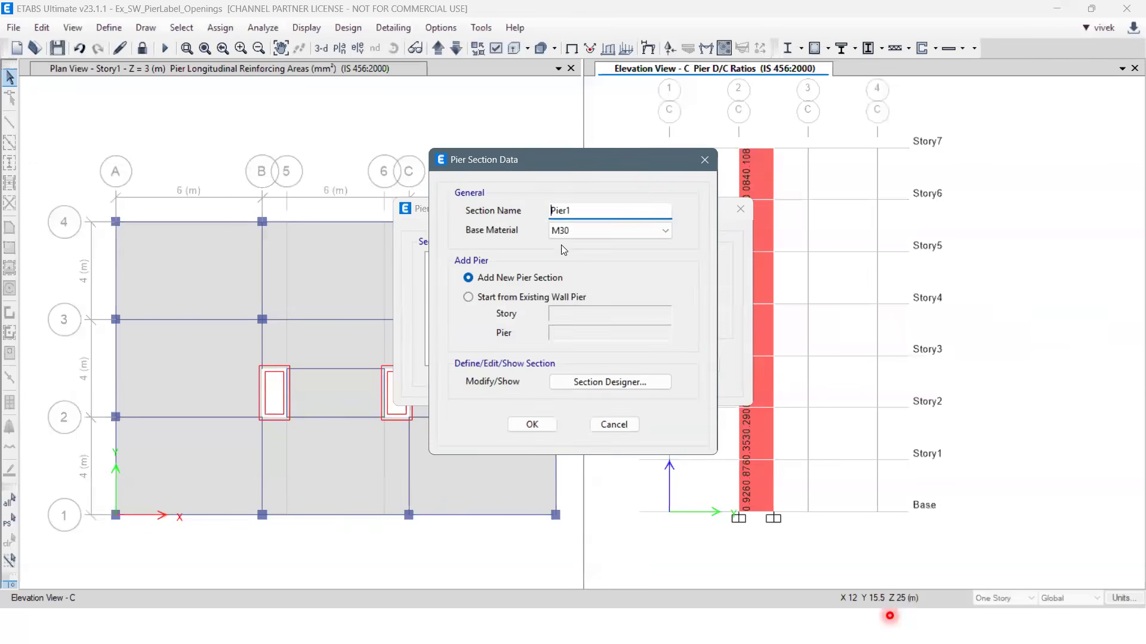
click(516, 297)
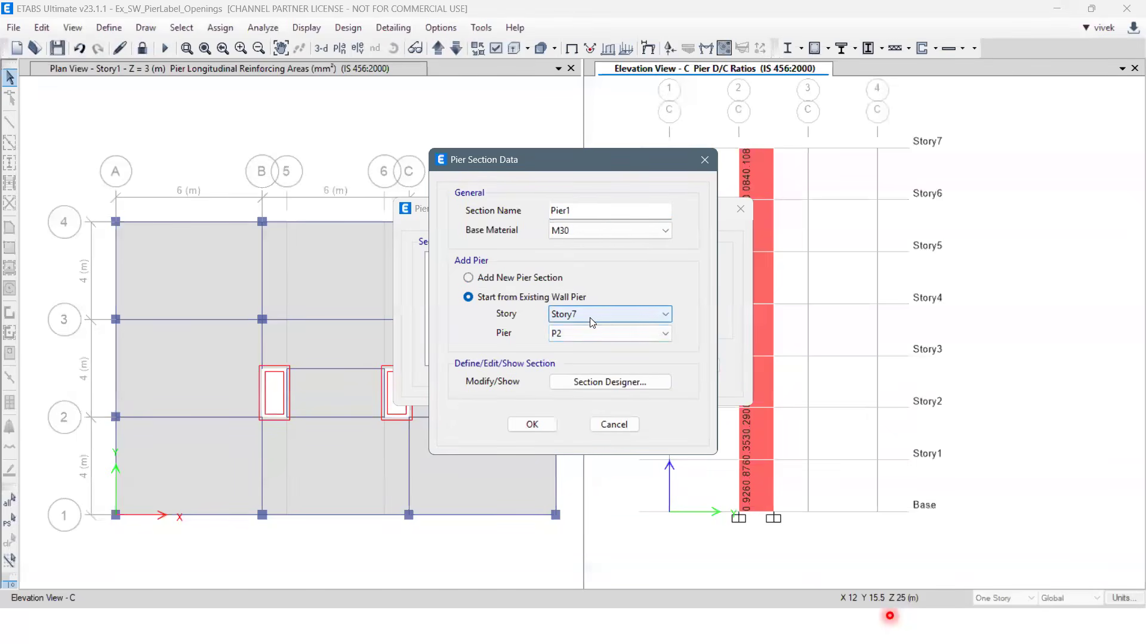
click(591, 333)
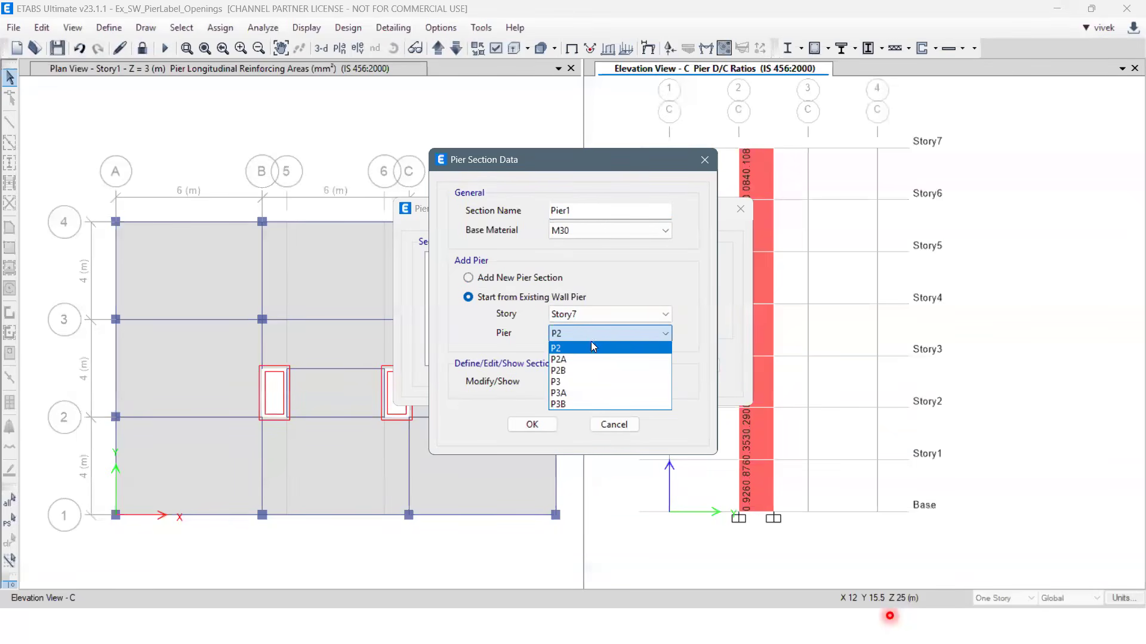
click(584, 350)
click(583, 315)
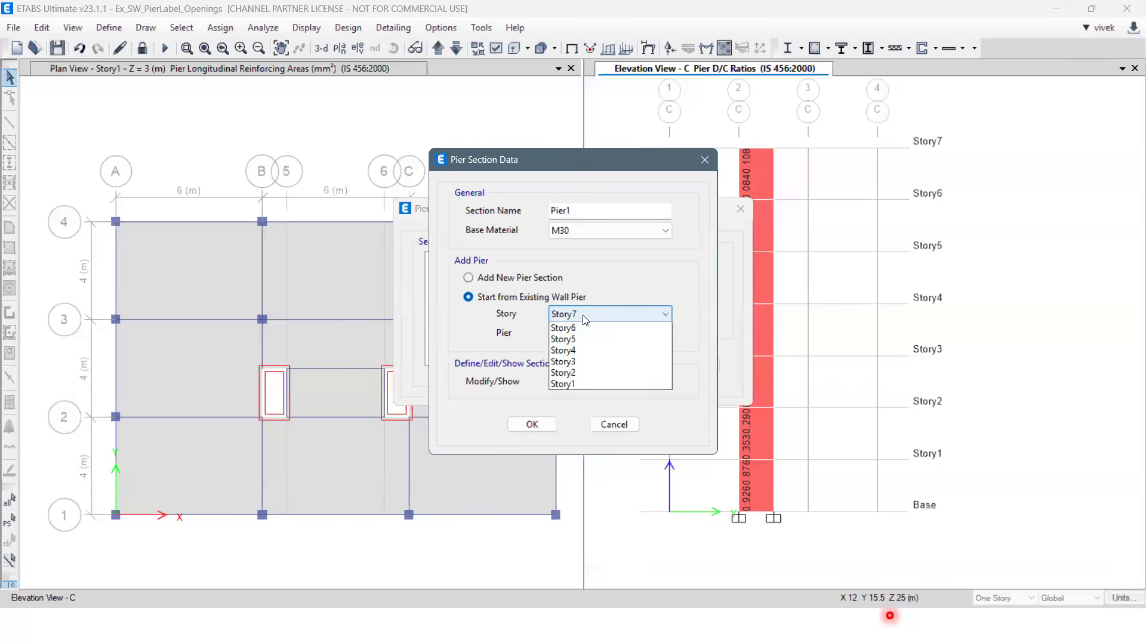
click(570, 397)
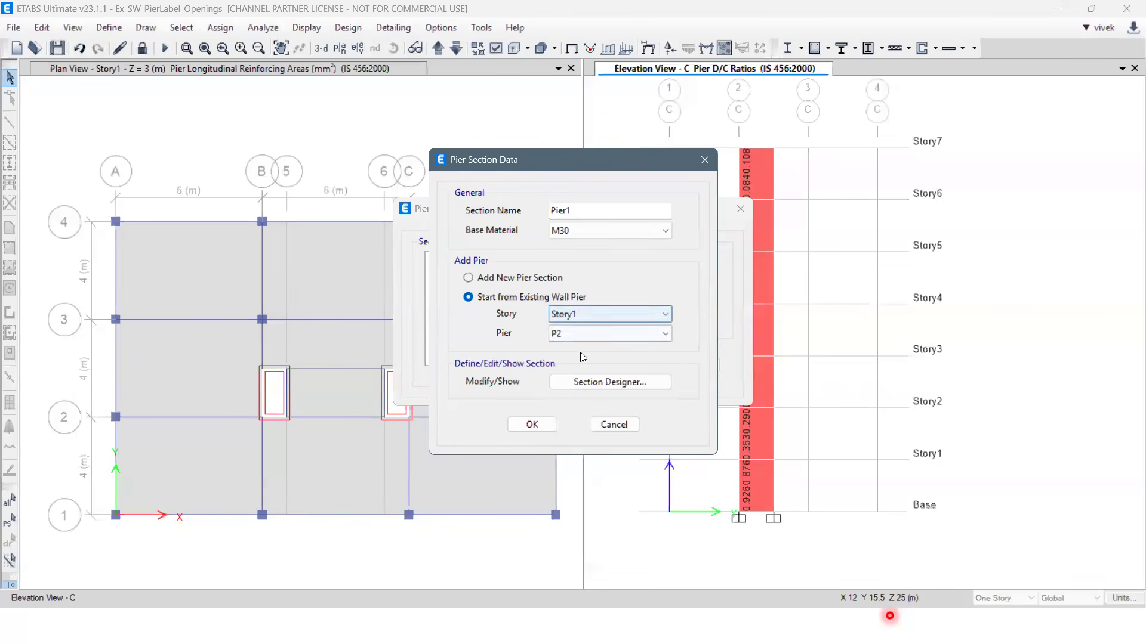
Preview P2's shape in Section Designer, discard it, and open Pier1 based on Story1 pier P3 instead.
click(607, 385)
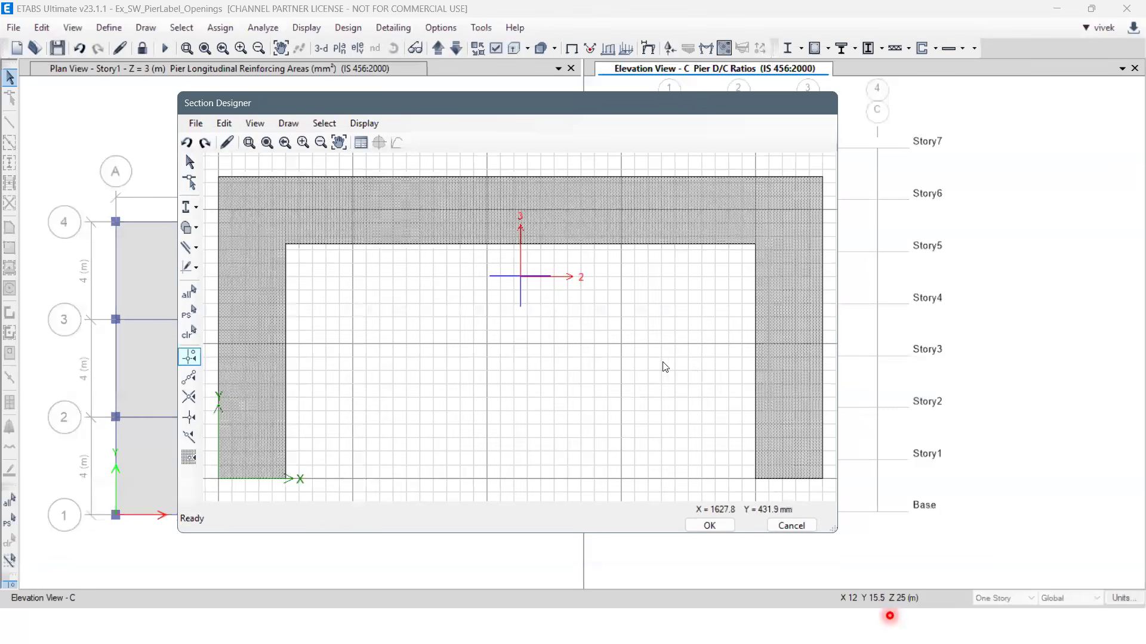
click(802, 531)
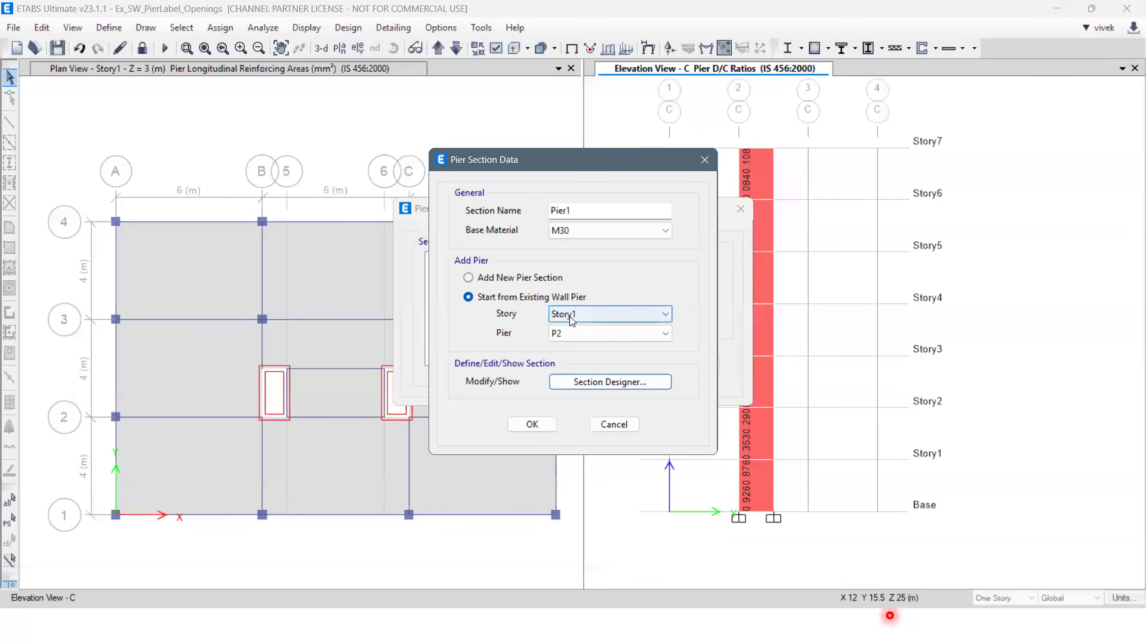
click(583, 335)
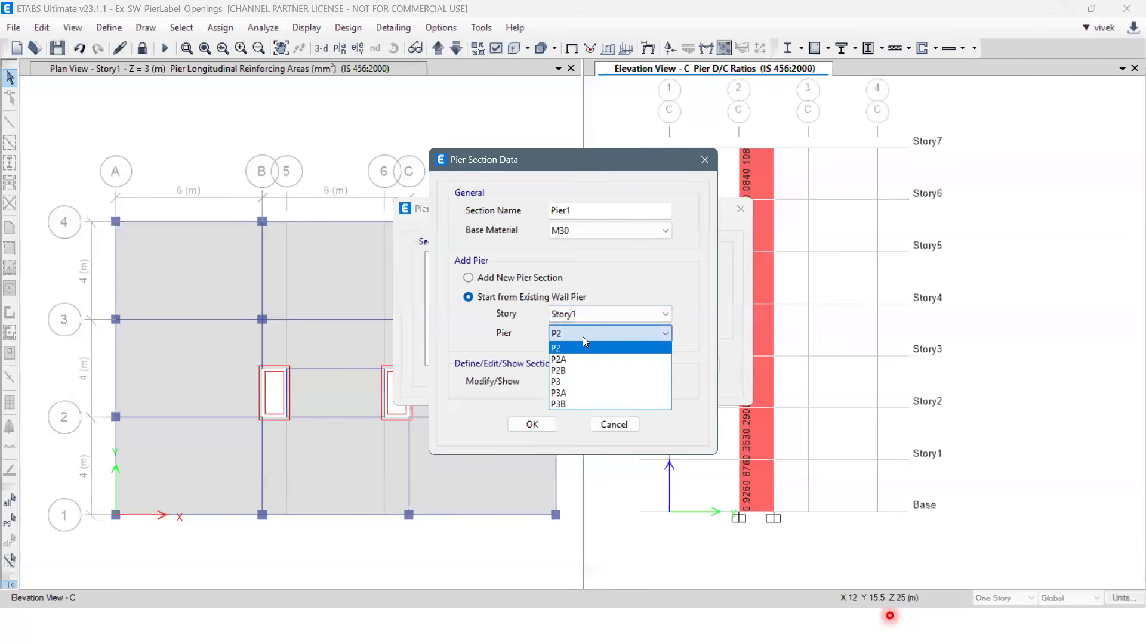
click(581, 383)
click(599, 387)
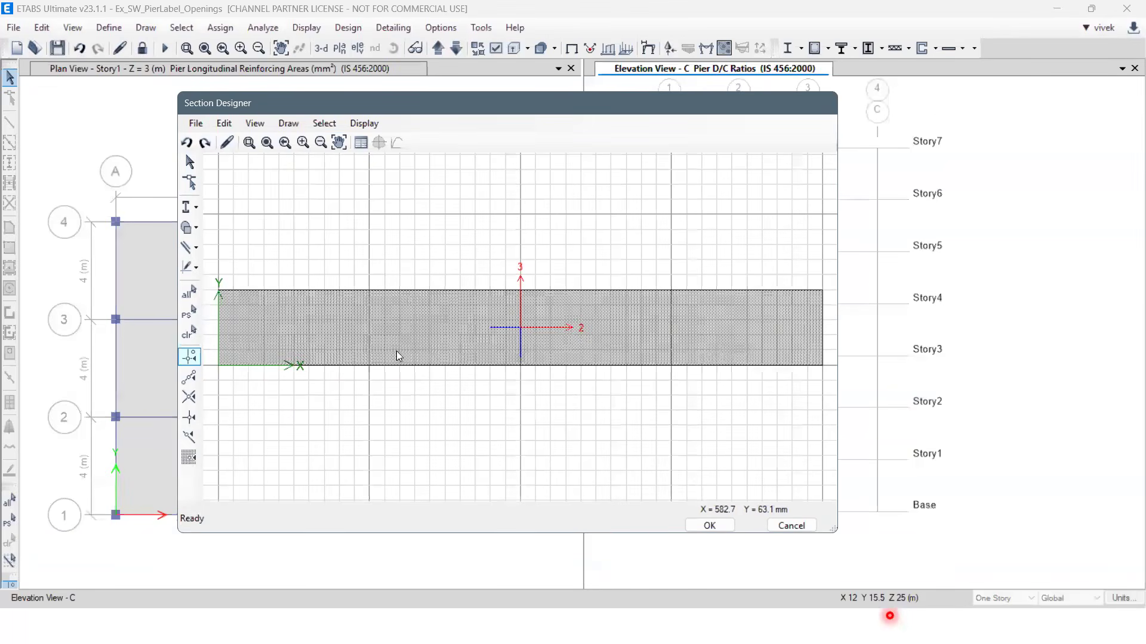
Enable reinforcing for the p3 polygon and set its tie bar size to 10.
right_click(400, 336)
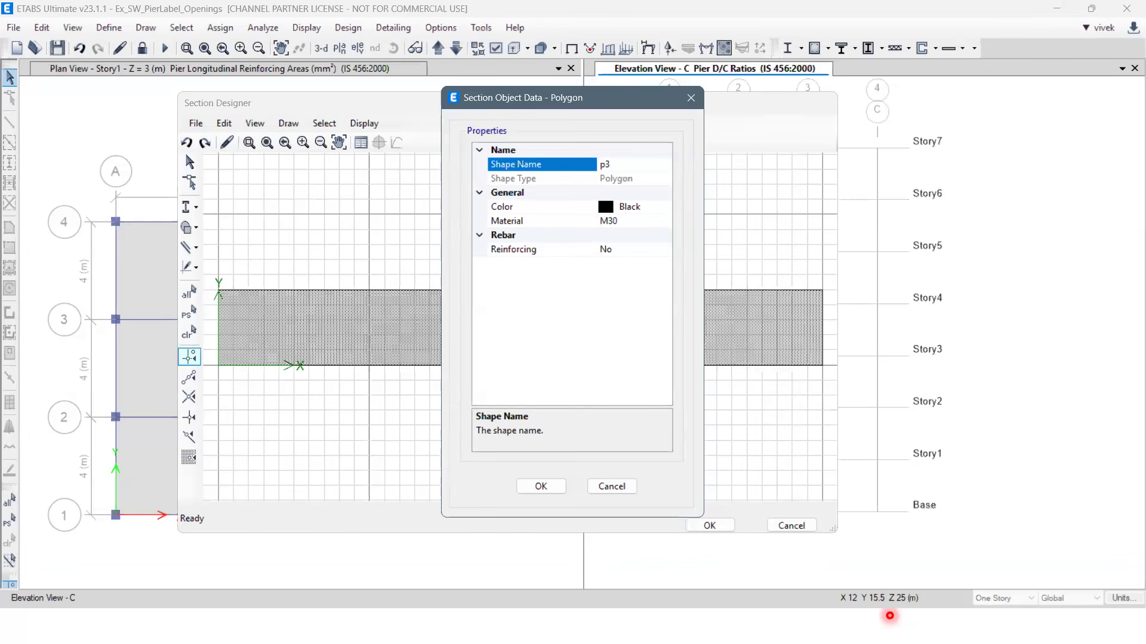
click(654, 249)
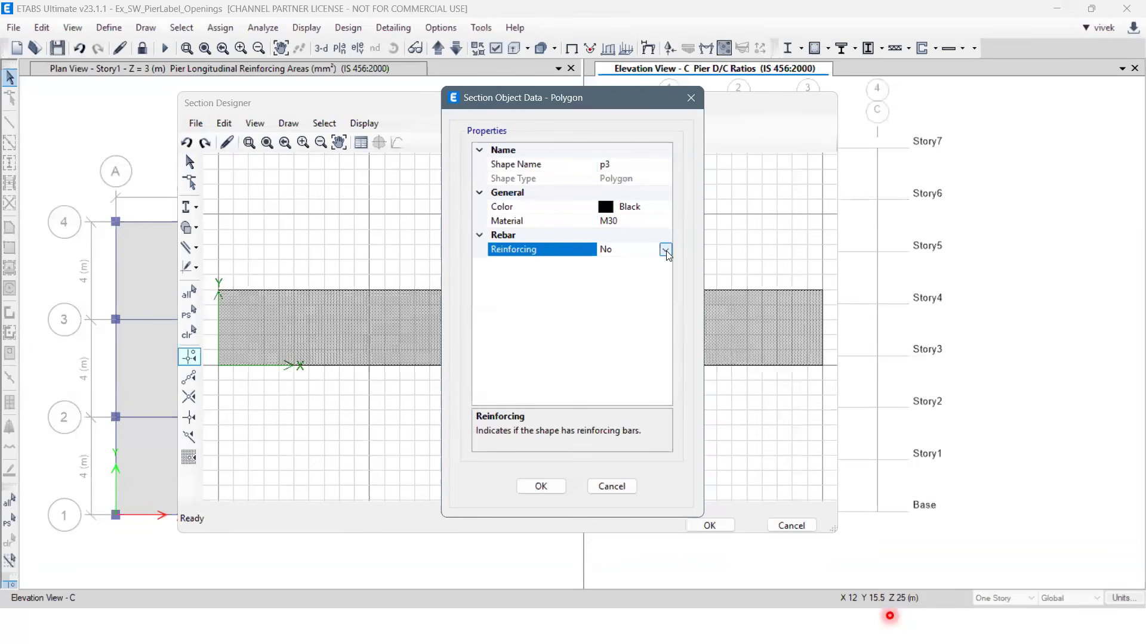
click(665, 250)
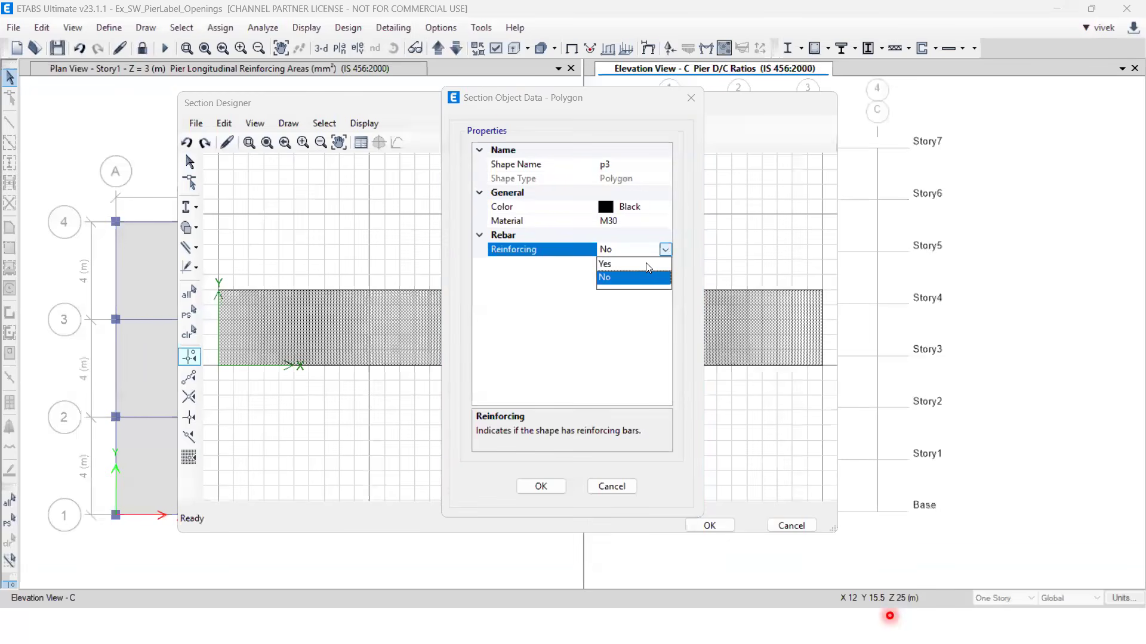
click(644, 264)
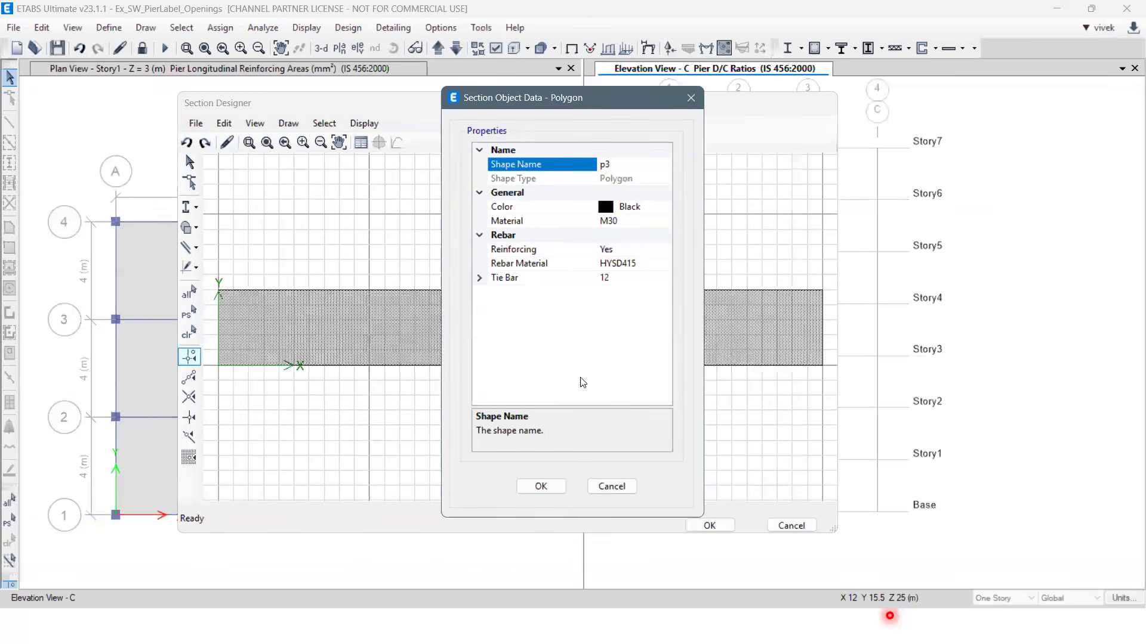
click(480, 278)
click(659, 291)
click(665, 292)
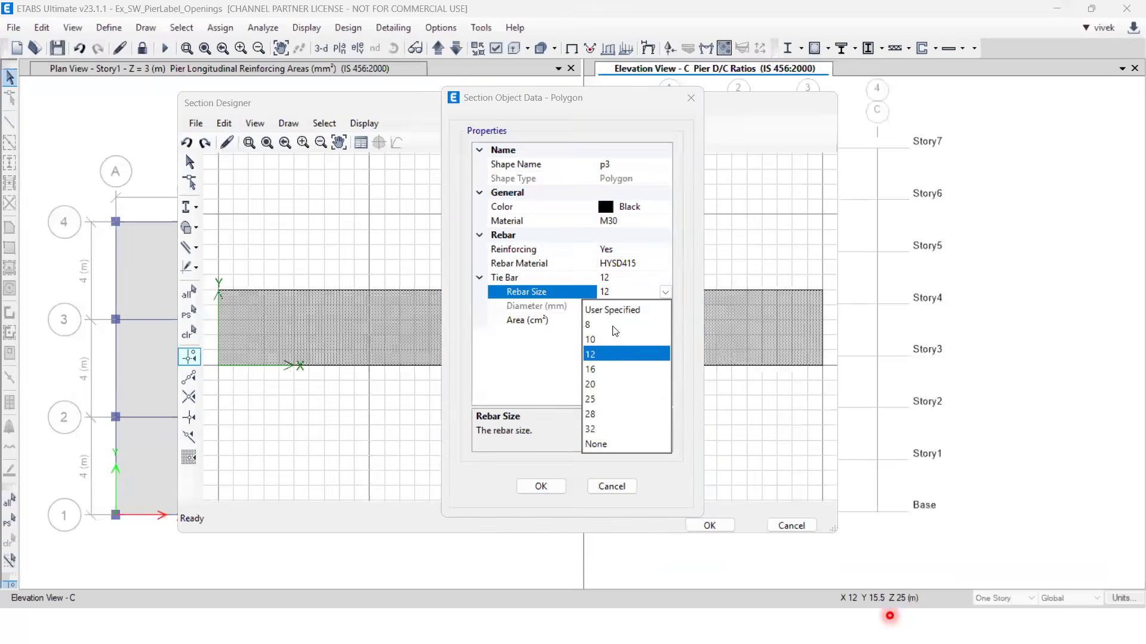
click(614, 339)
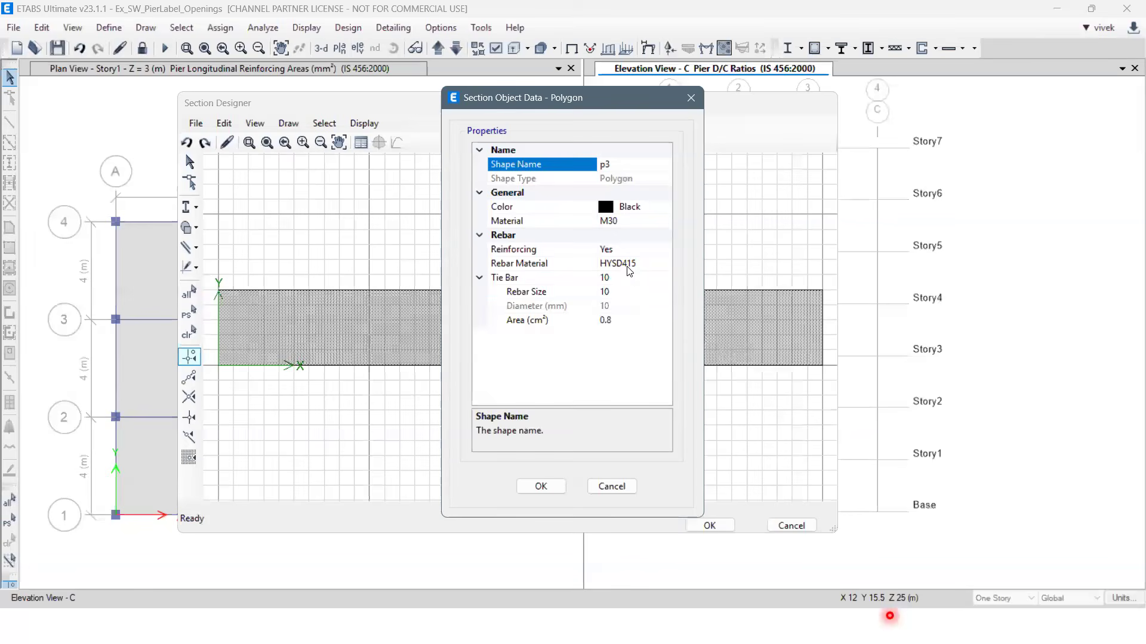
click(541, 487)
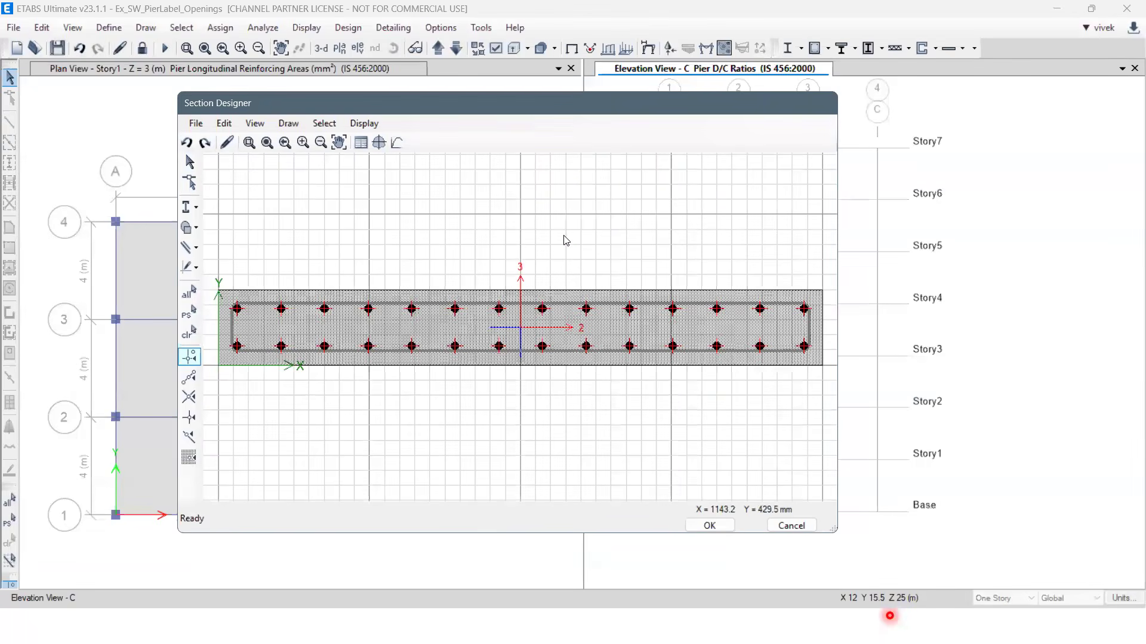
Draw four single bars at the wall's mid-thickness, one at each end and one aligned with the third bar from each end.
click(289, 123)
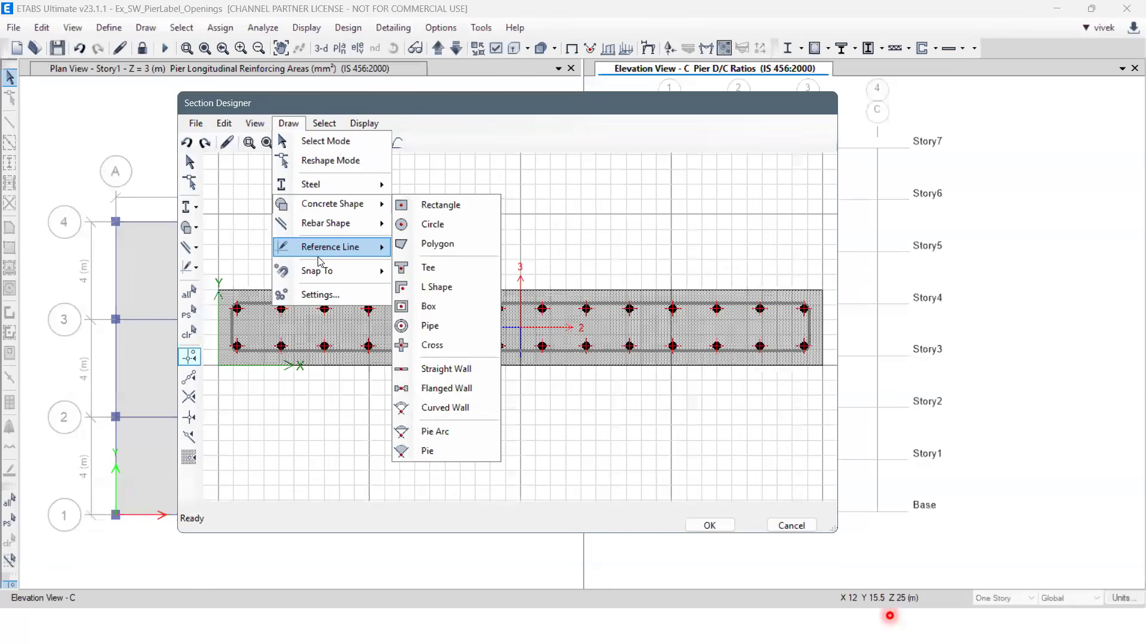
mouse_move(328, 229)
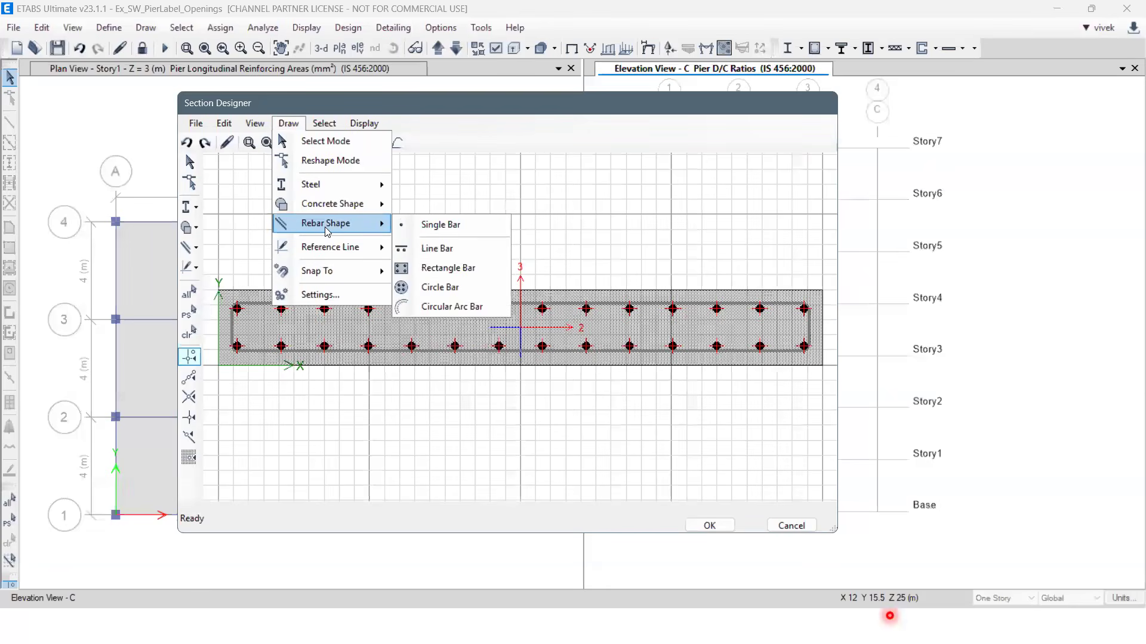
click(430, 230)
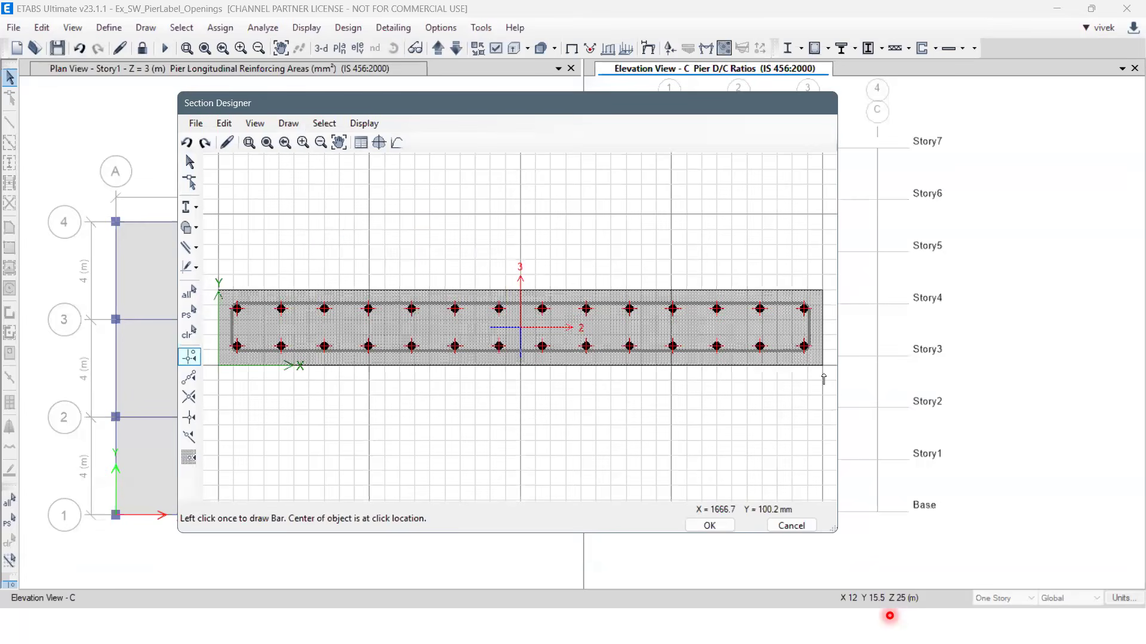
click(717, 327)
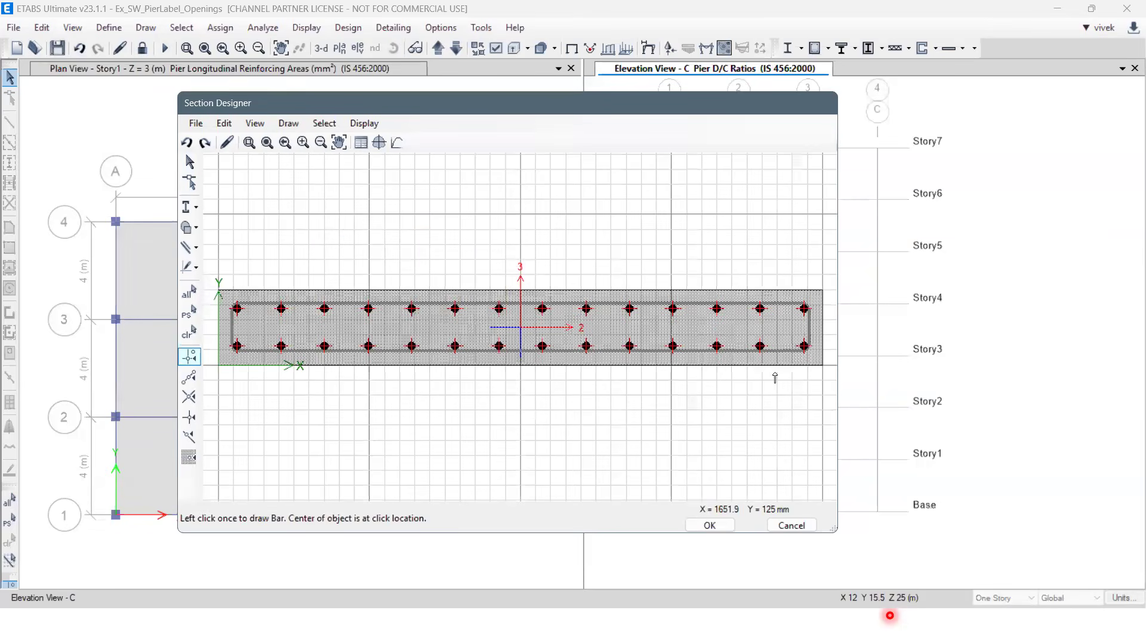
click(325, 327)
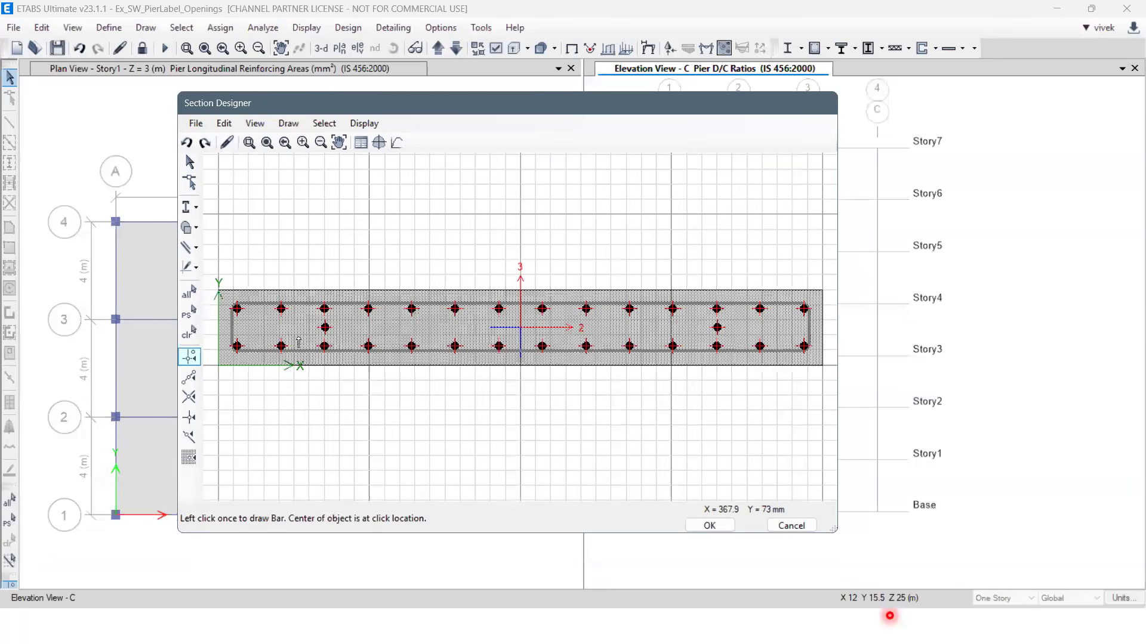
click(237, 328)
click(803, 328)
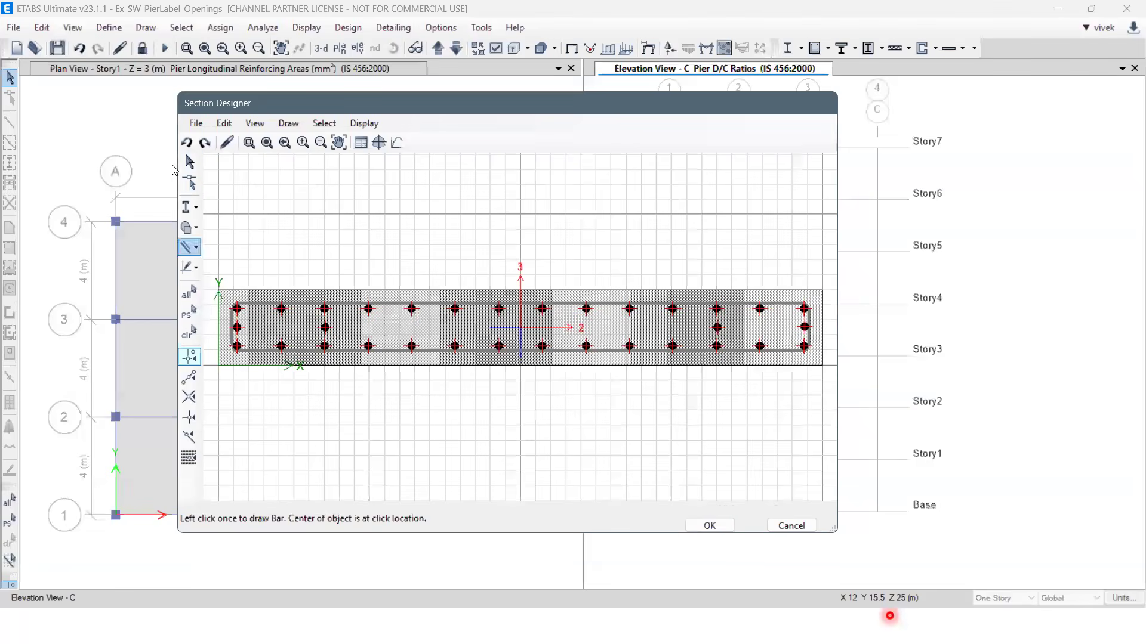
click(189, 162)
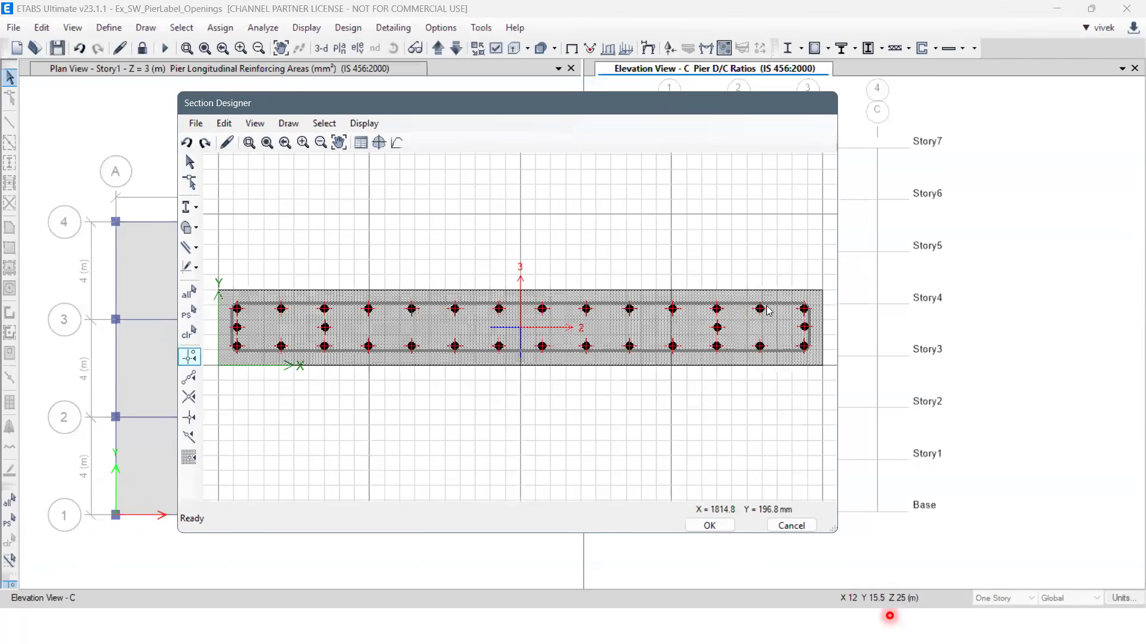
Set the reinforcing of all edges to 25 mm clear cover to tie and bar size 12.
right_click(586, 311)
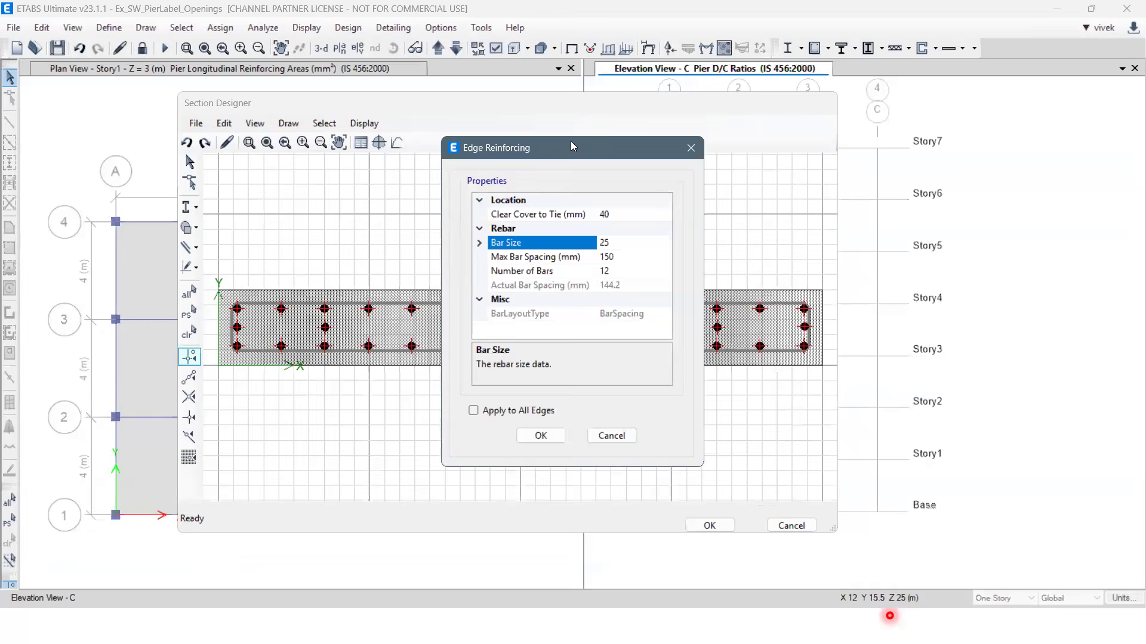
drag(598, 148, 844, 162)
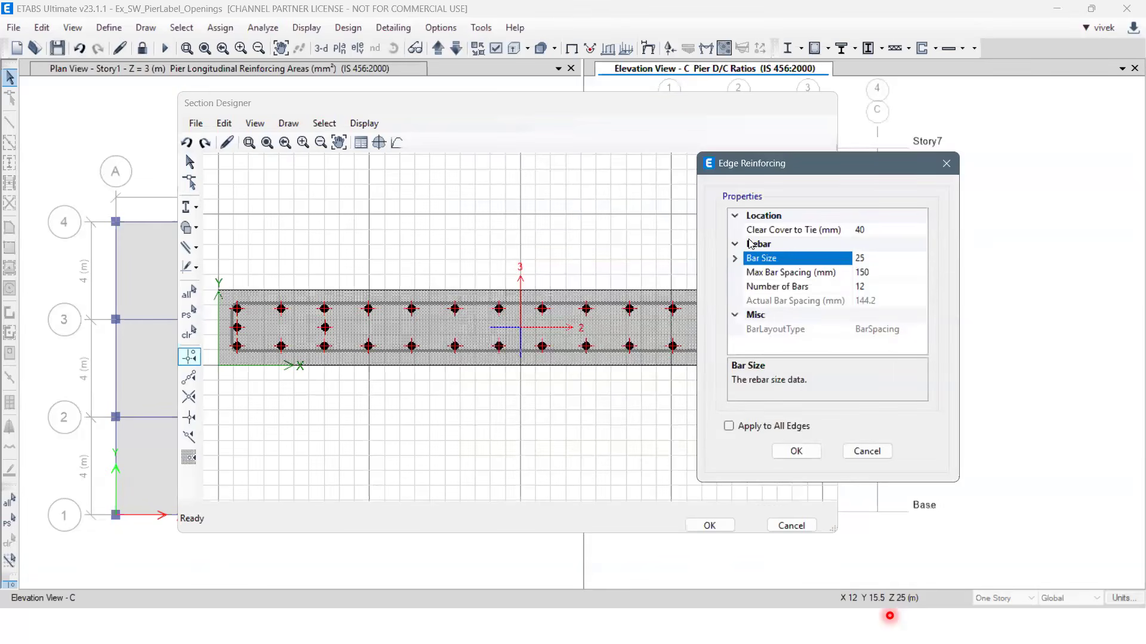
click(876, 231)
text(25)
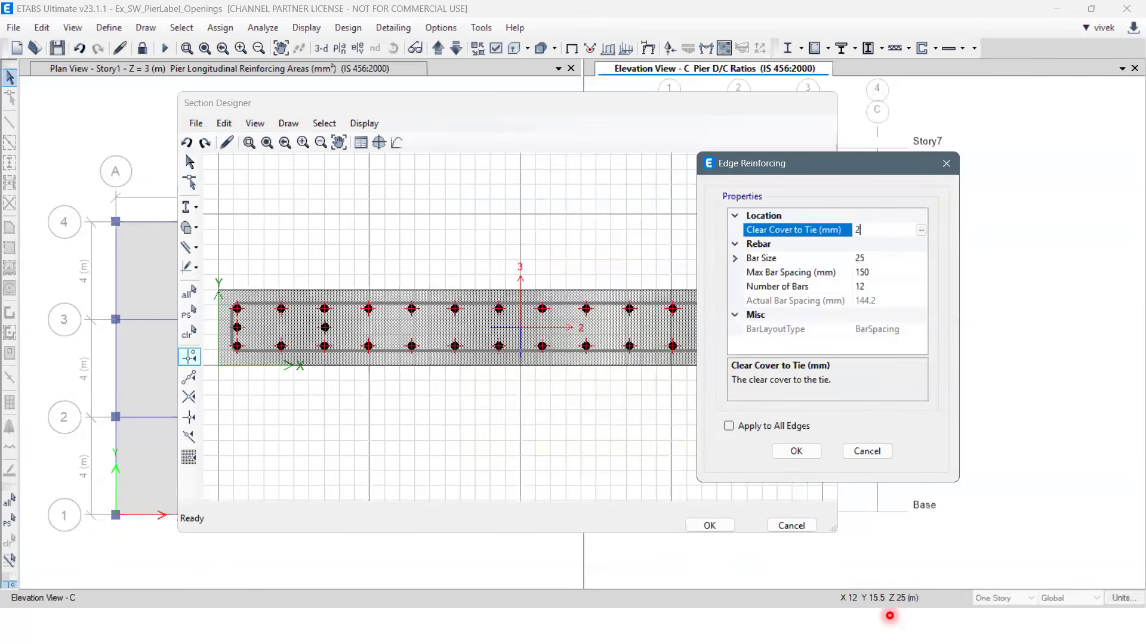
click(735, 258)
click(894, 273)
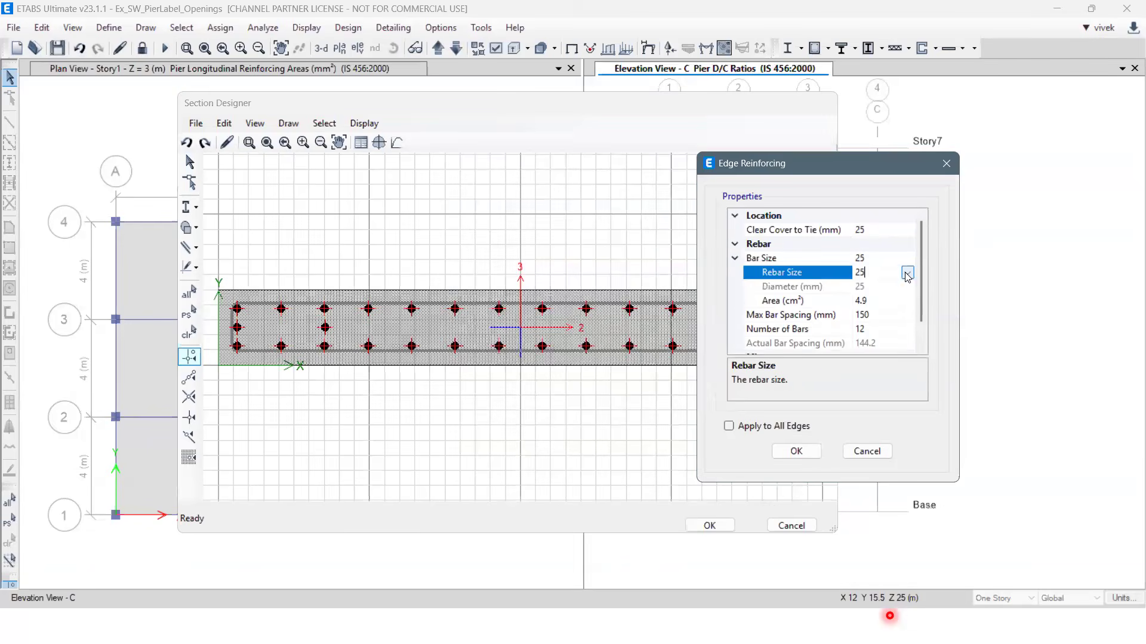
click(907, 272)
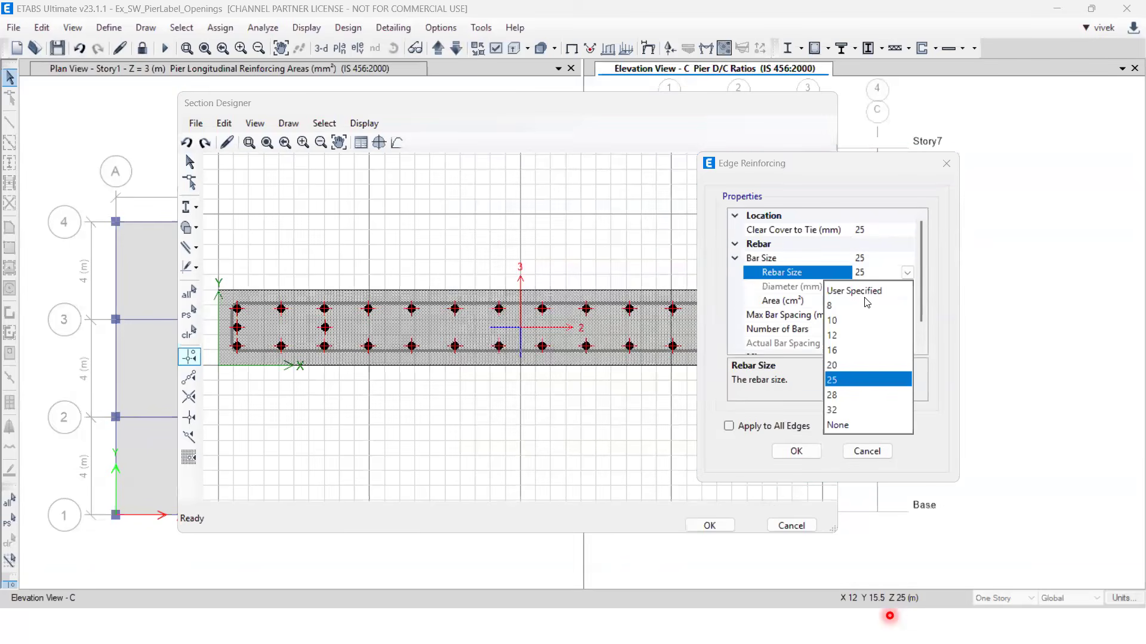
click(844, 336)
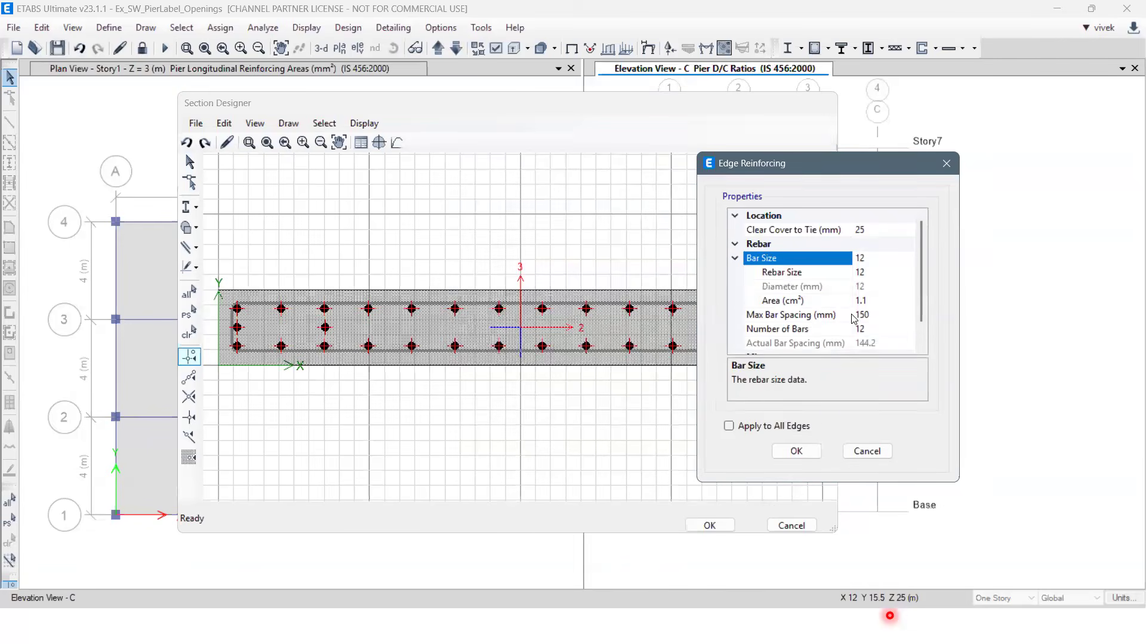
click(804, 454)
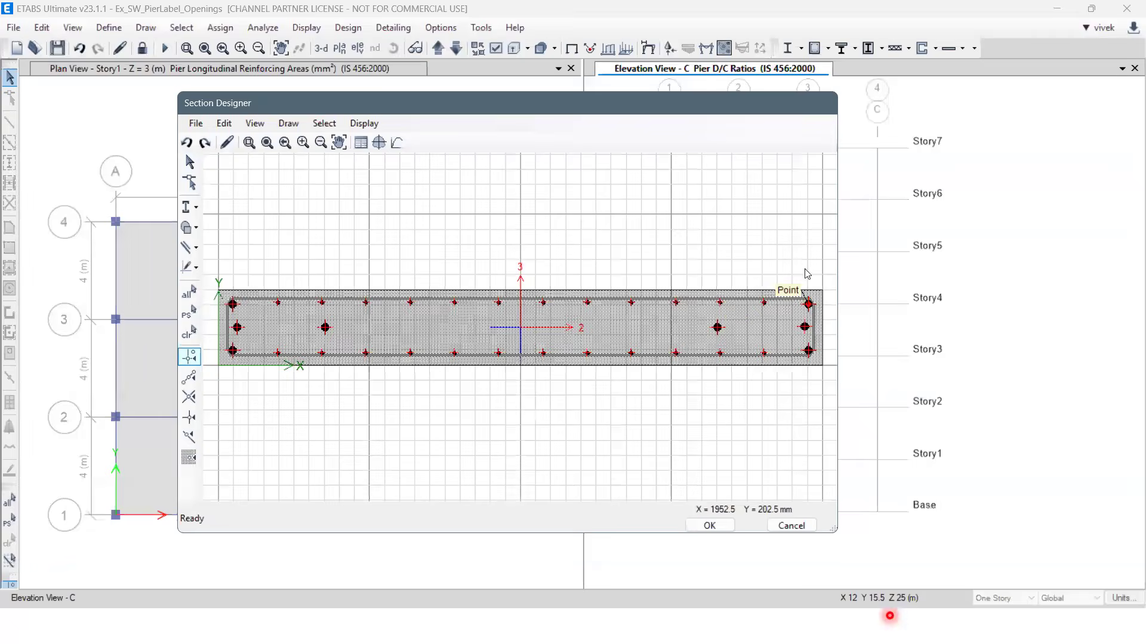
Set the rebar size at all corners of the section to 16.
right_click(808, 304)
click(668, 235)
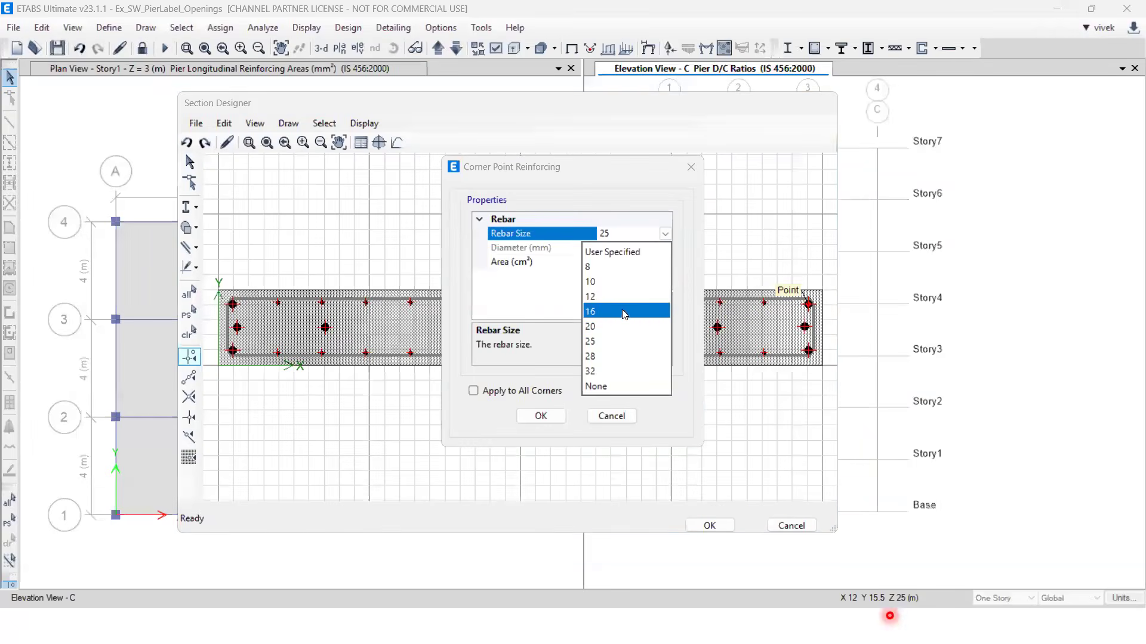
click(624, 312)
click(473, 391)
click(540, 416)
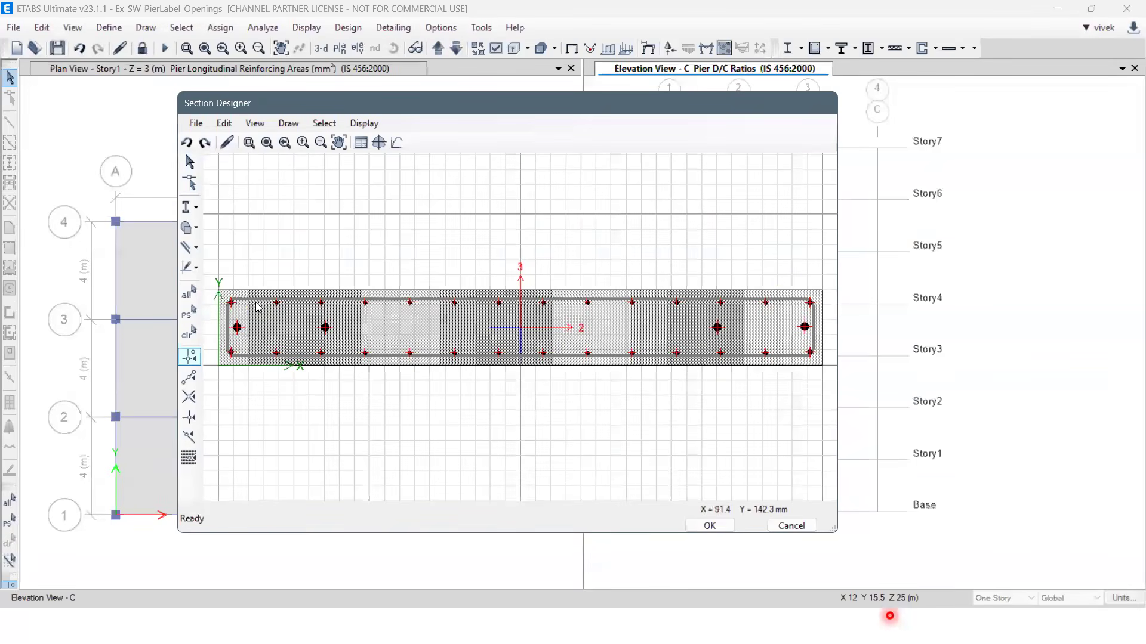
Examine an edge's reinforcing properties and the centre coordinates of the mid-thickness bar Bar2, leaving both unmodified.
click(237, 330)
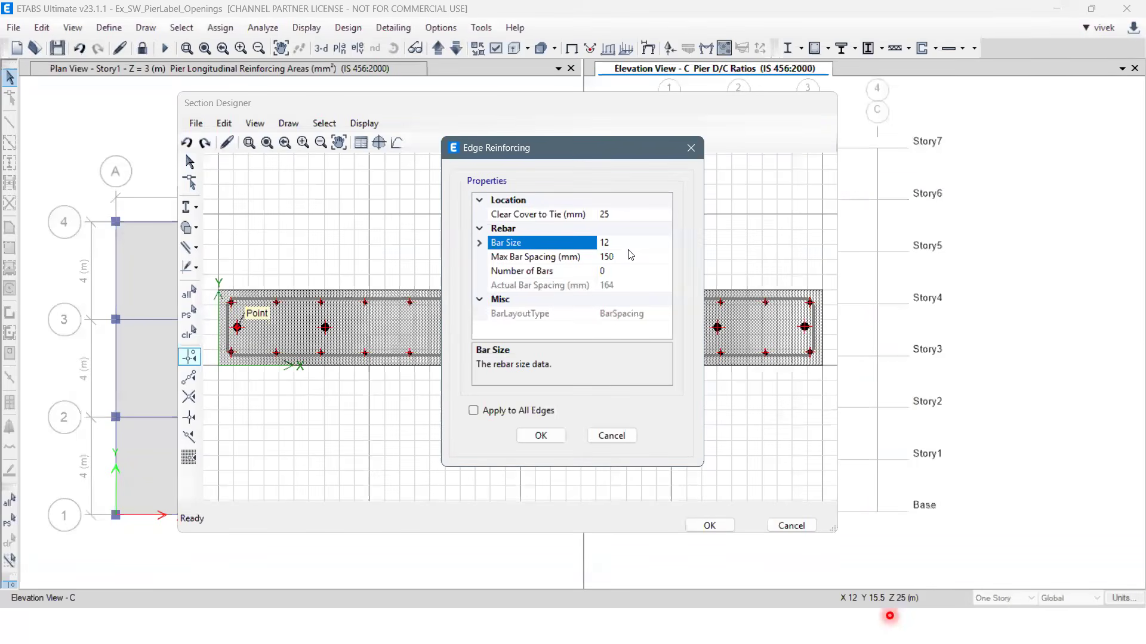
click(611, 437)
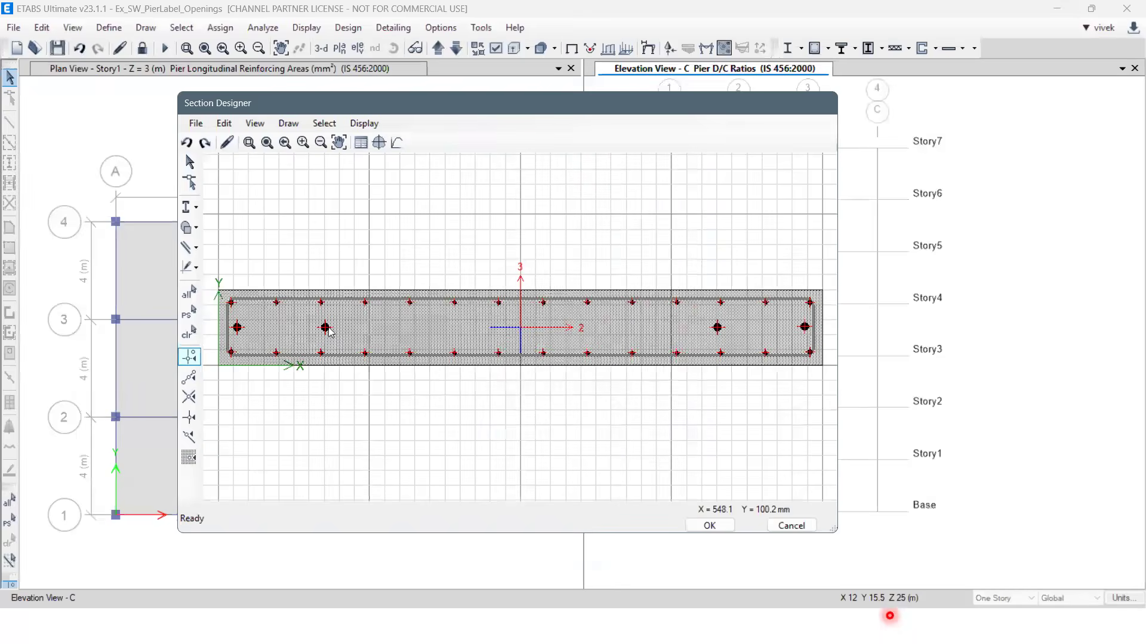
click(326, 328)
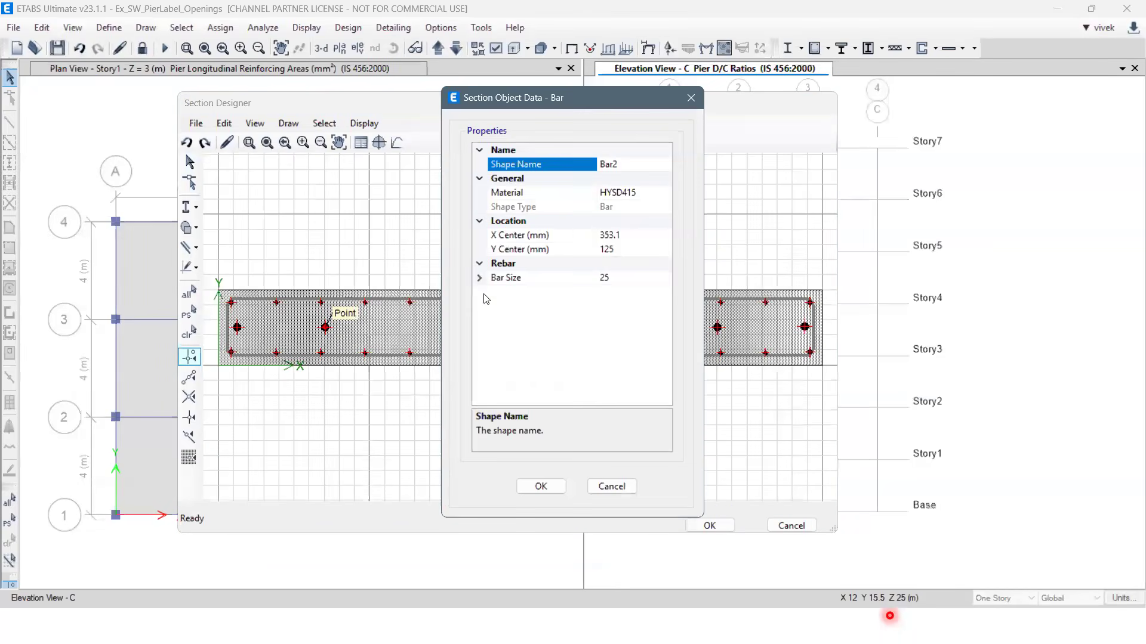
click(642, 236)
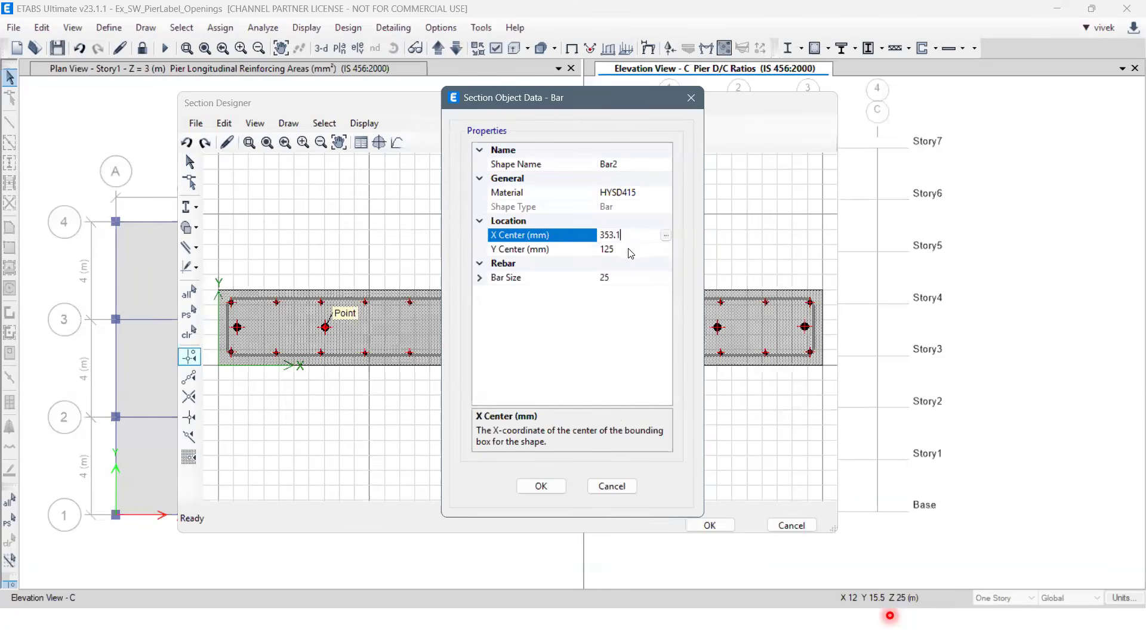
click(630, 251)
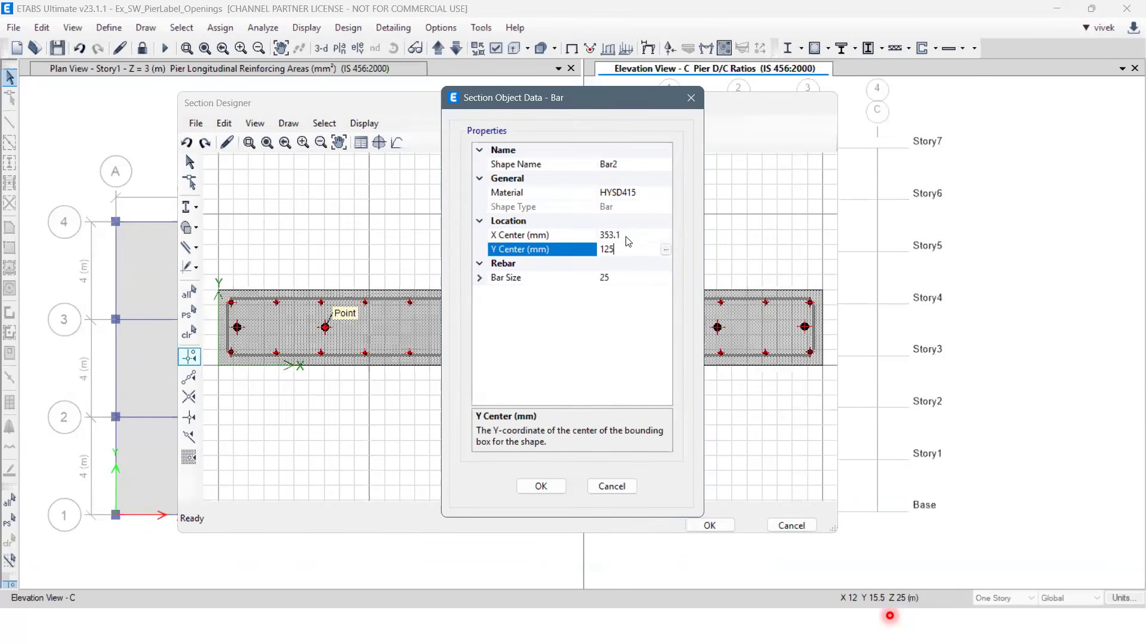
click(613, 488)
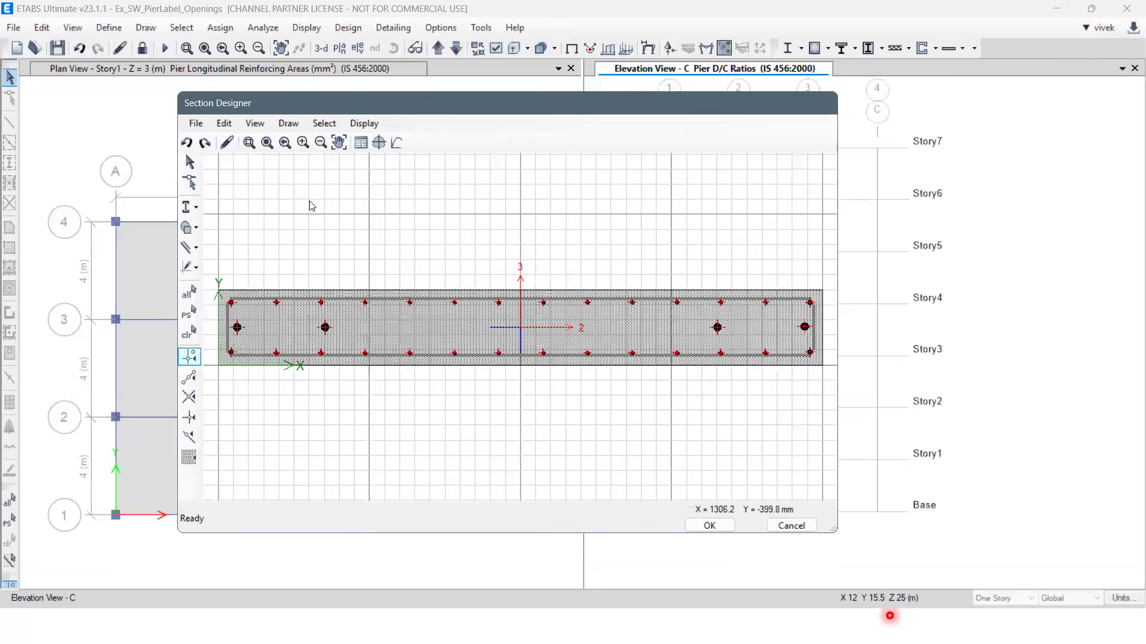
click(224, 123)
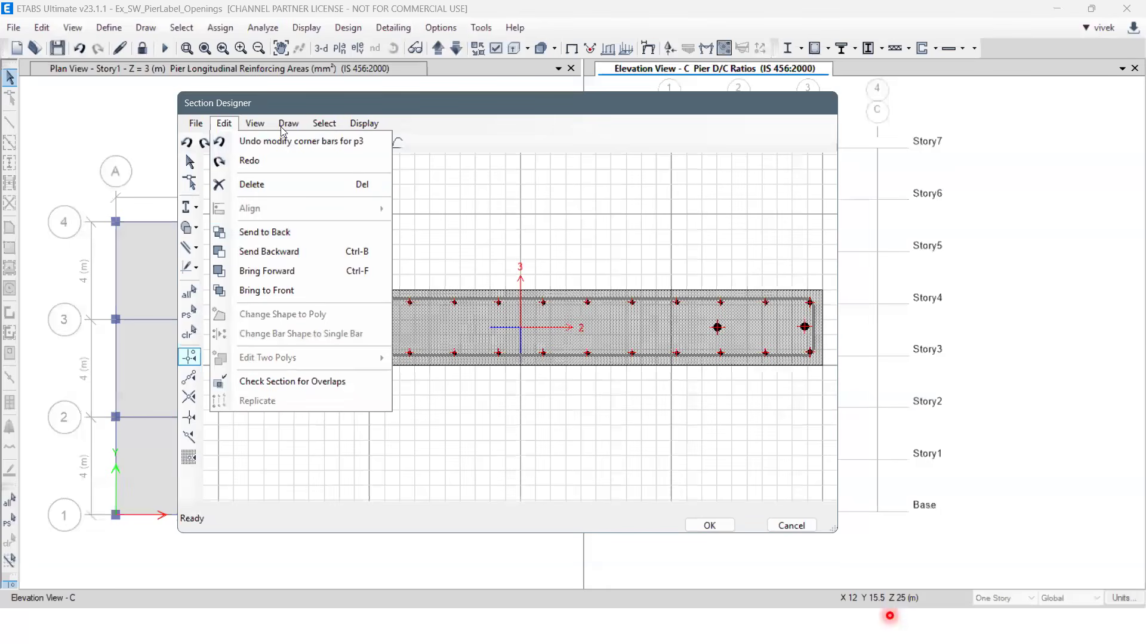
mouse_move(288, 123)
mouse_move(330, 225)
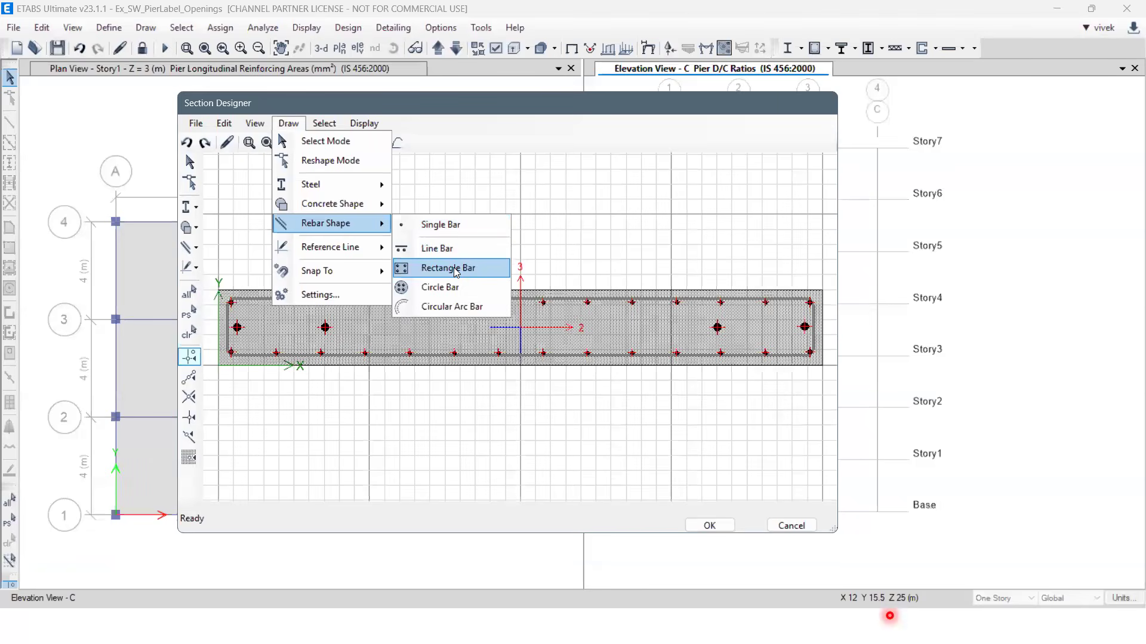
click(282, 126)
click(282, 127)
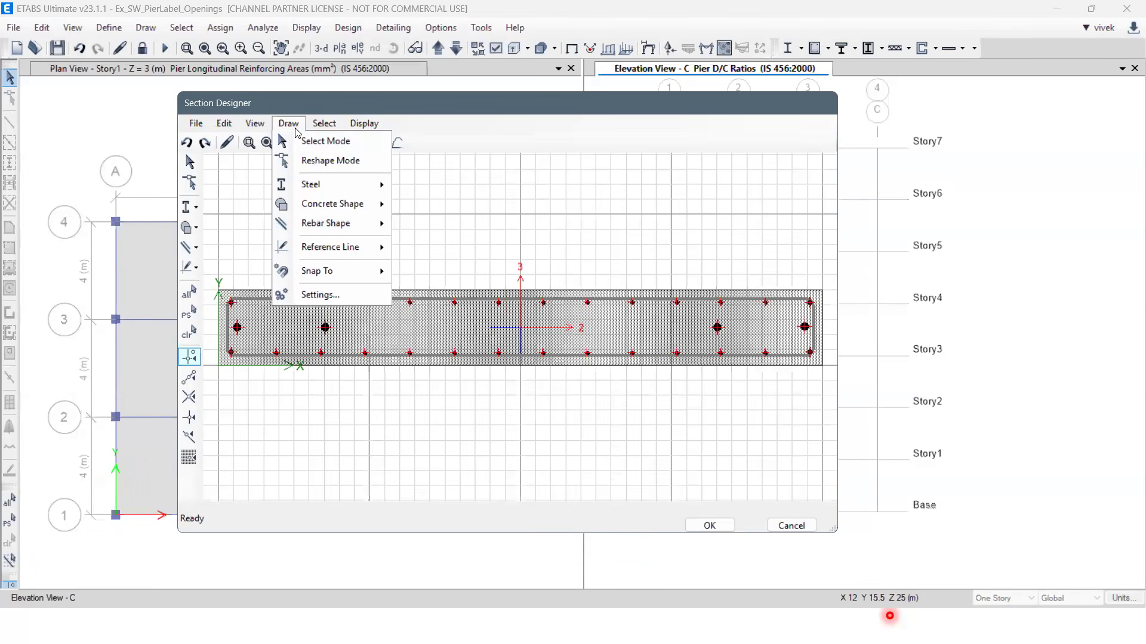
click(295, 128)
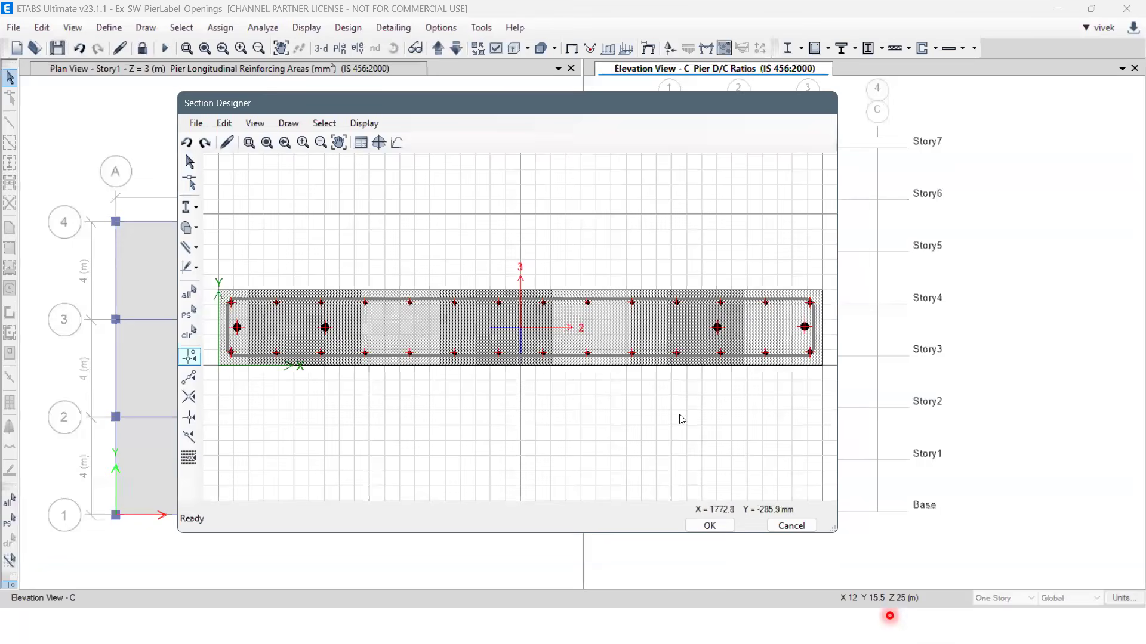
Accept the drawn reinforcement layout and save the general pier section Pier1.
click(715, 528)
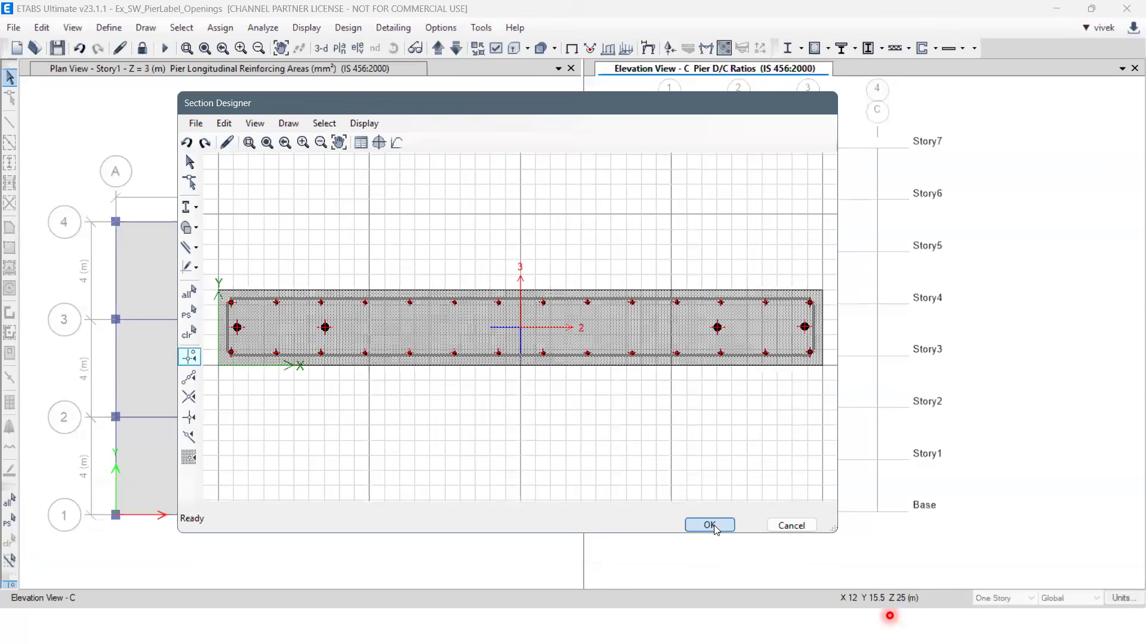
click(716, 528)
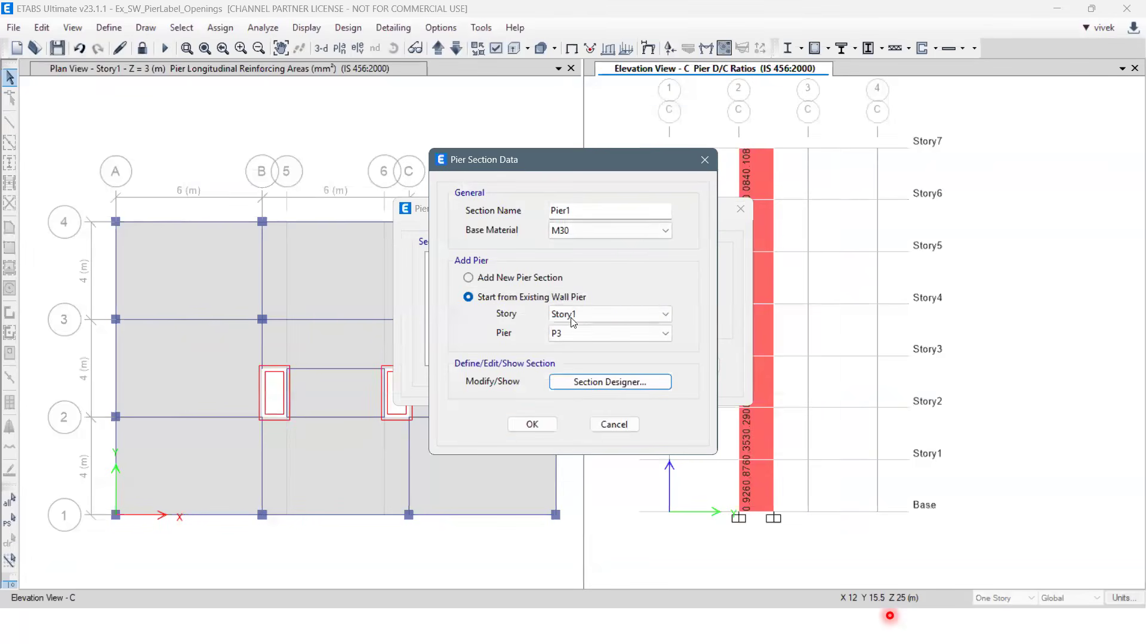
click(543, 424)
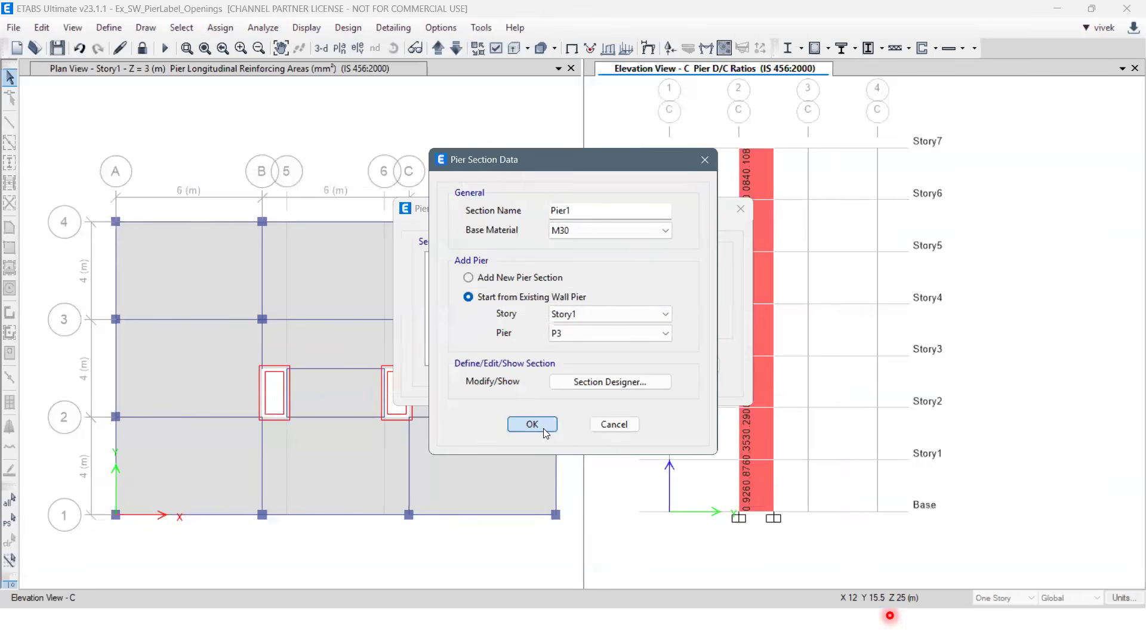
click(543, 427)
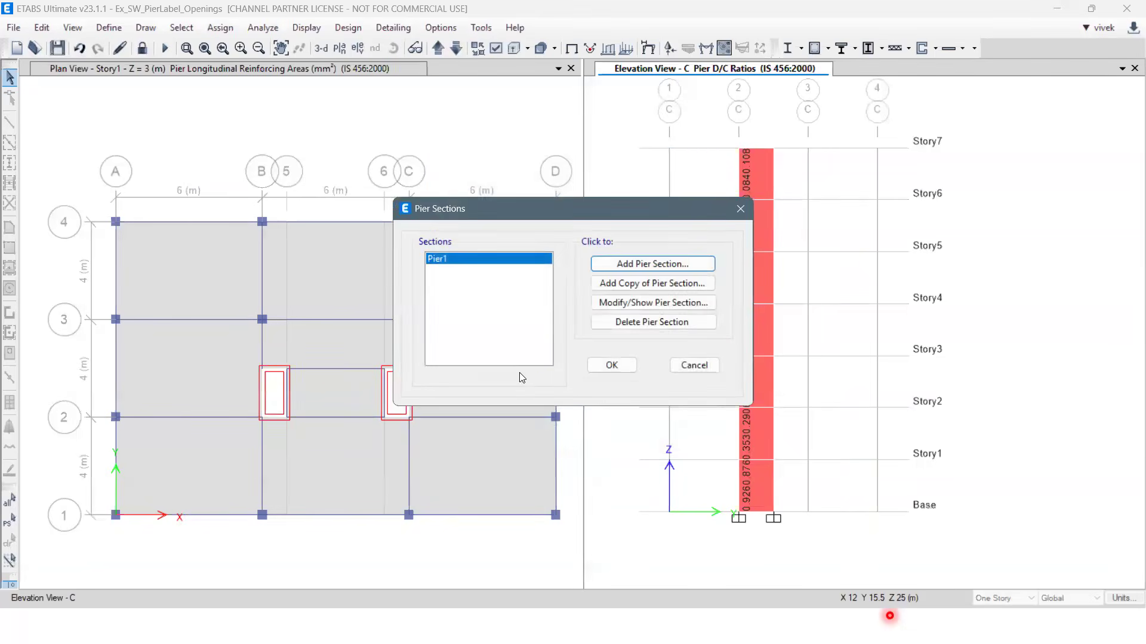
click(611, 365)
Inspect the shear wall design details of the Story7 pier in Elevation C.
click(757, 175)
click(758, 173)
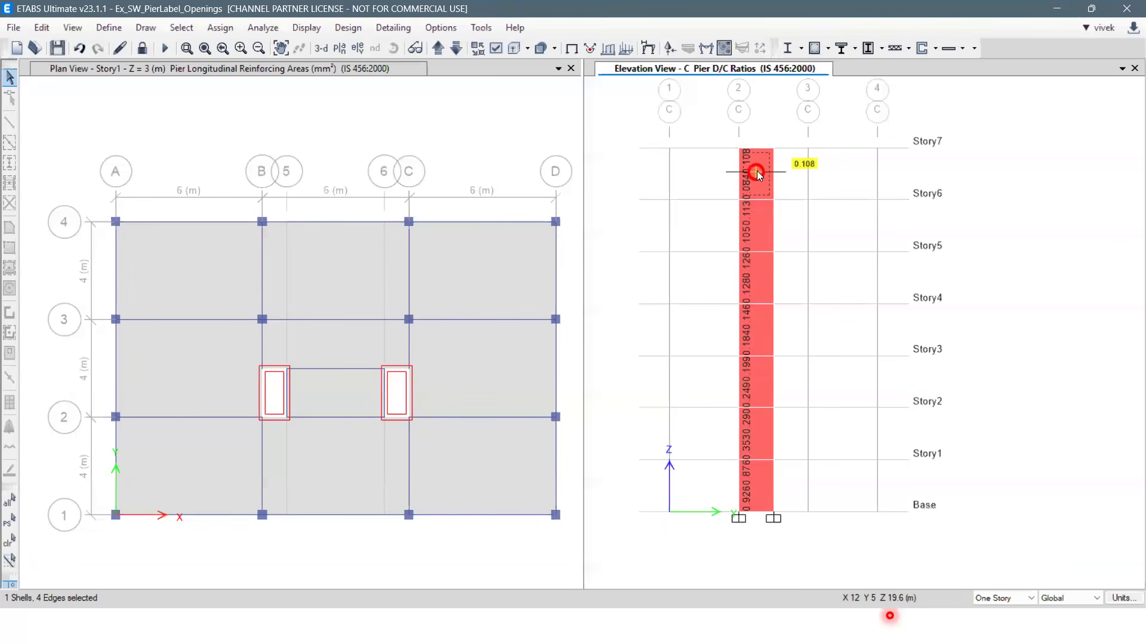
right_click(756, 174)
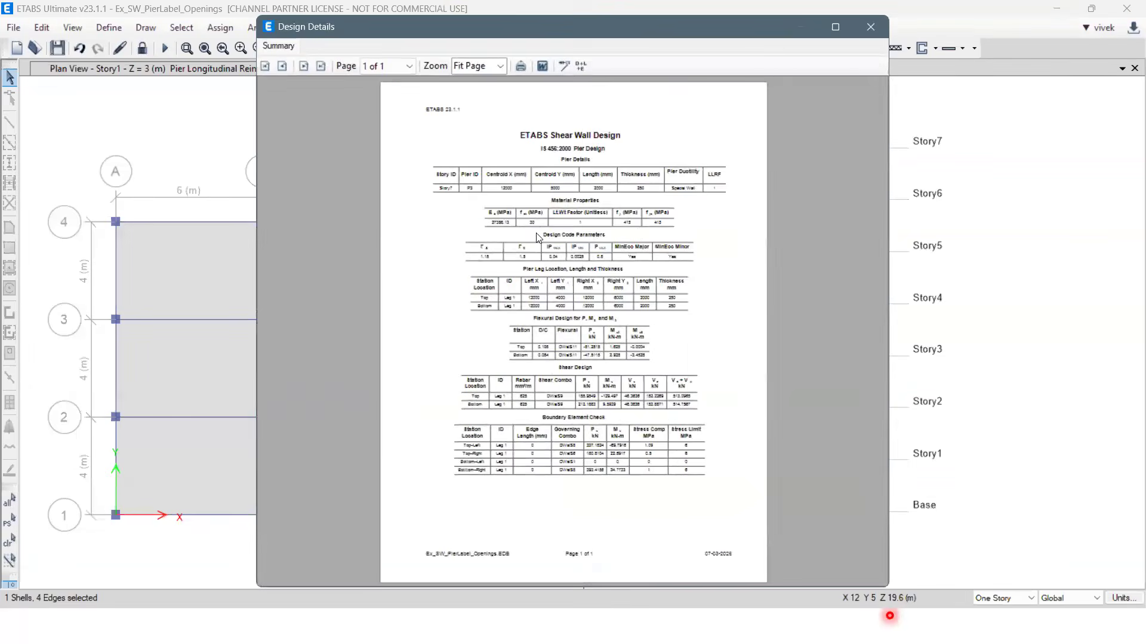
click(870, 27)
Assign General Reinforcing section Pier1 at bottom and top of the pier over all stories in Elevation C, with Reinforcement to be Checked.
click(756, 220)
drag(727, 137, 795, 543)
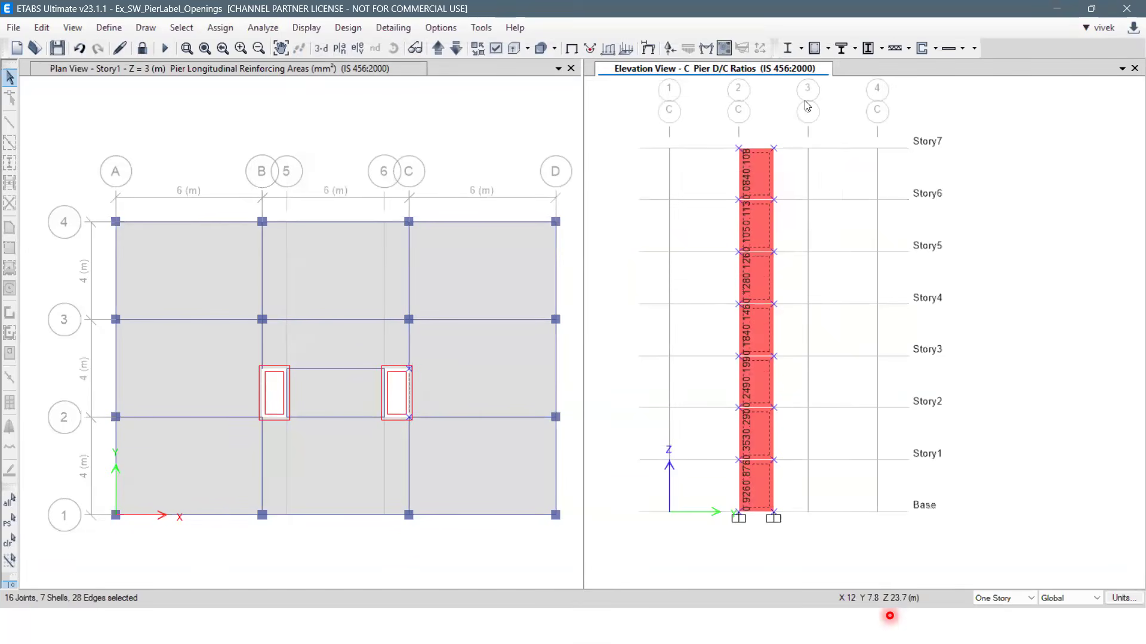
click(935, 50)
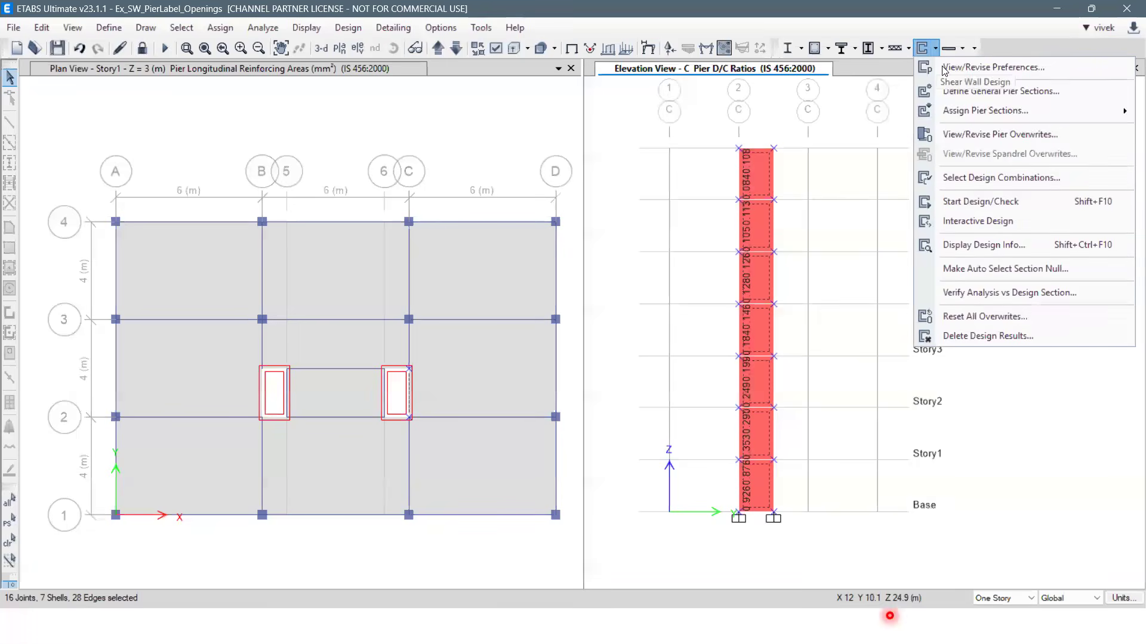
mouse_move(955, 116)
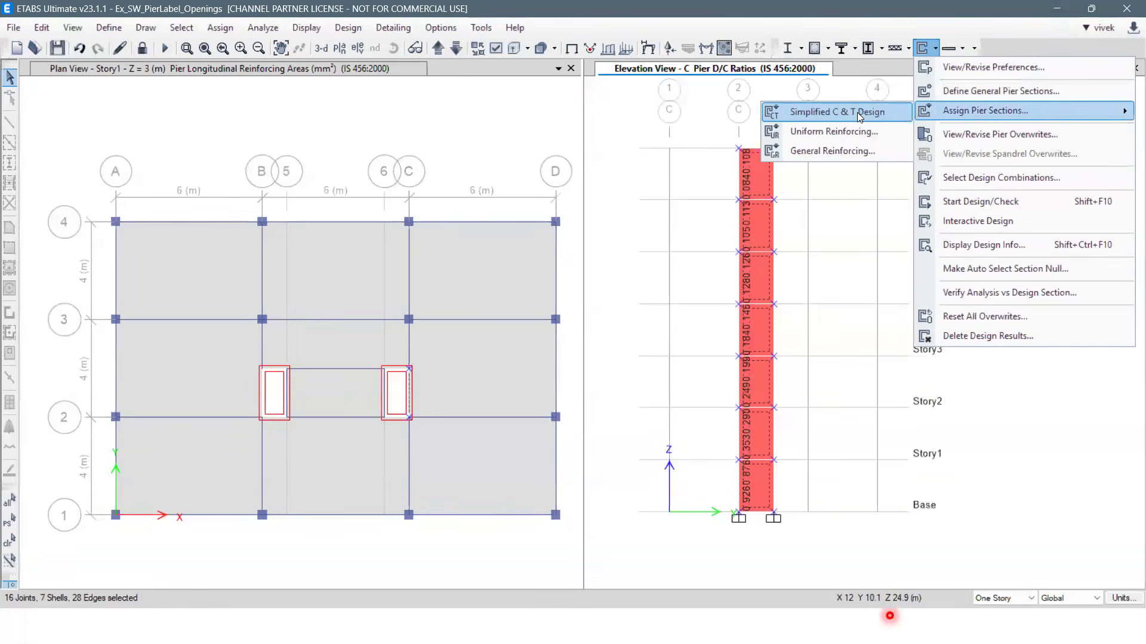
click(844, 150)
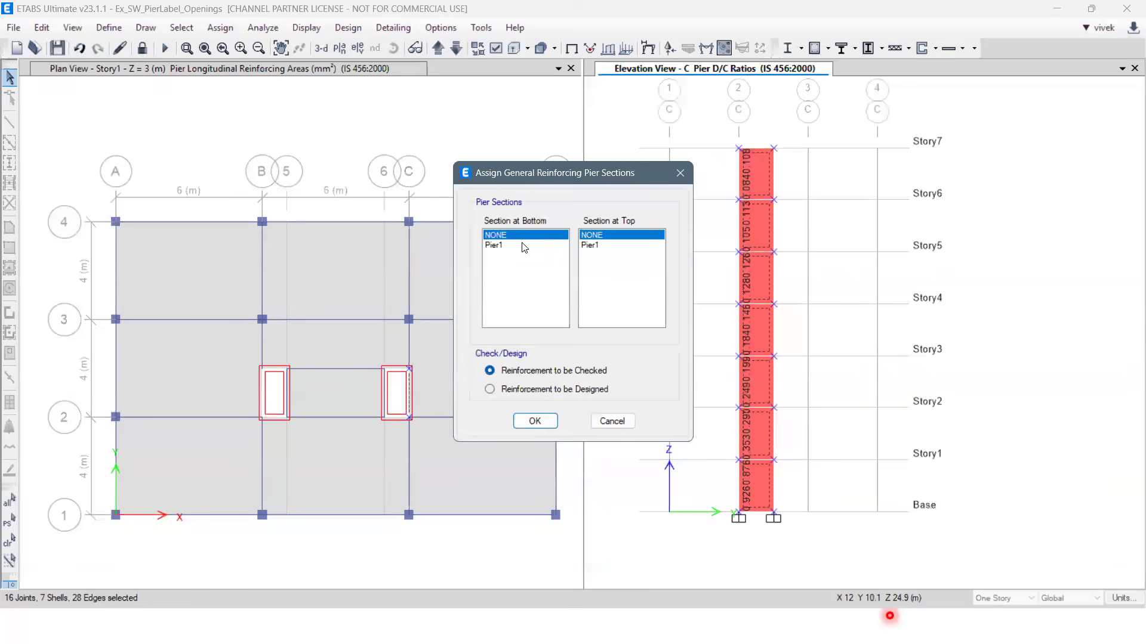
click(525, 245)
click(589, 245)
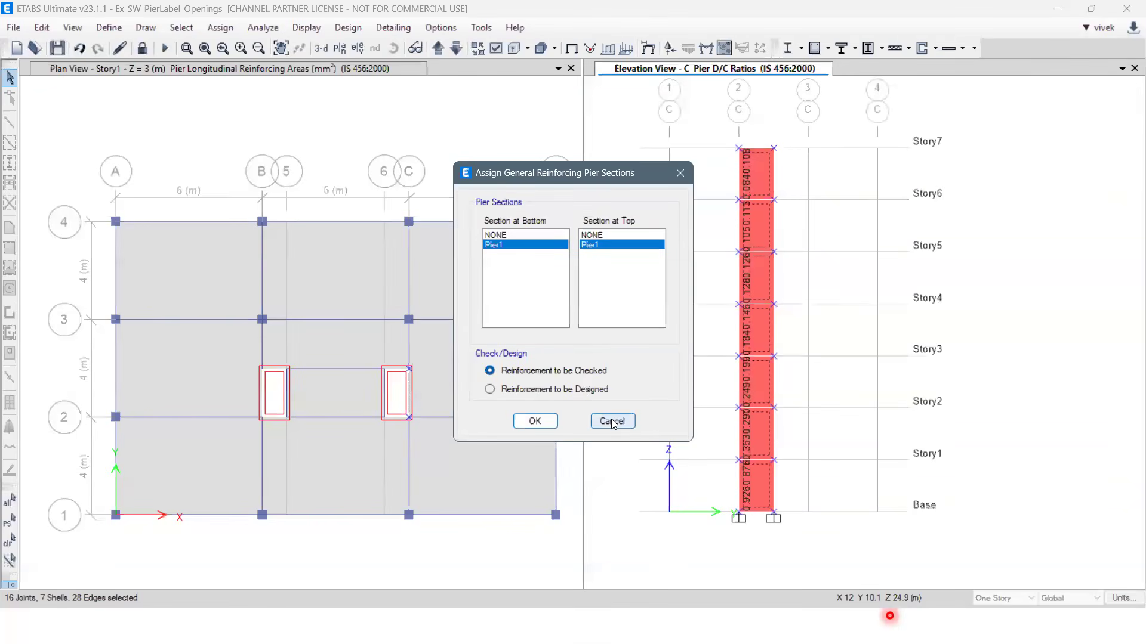
click(535, 422)
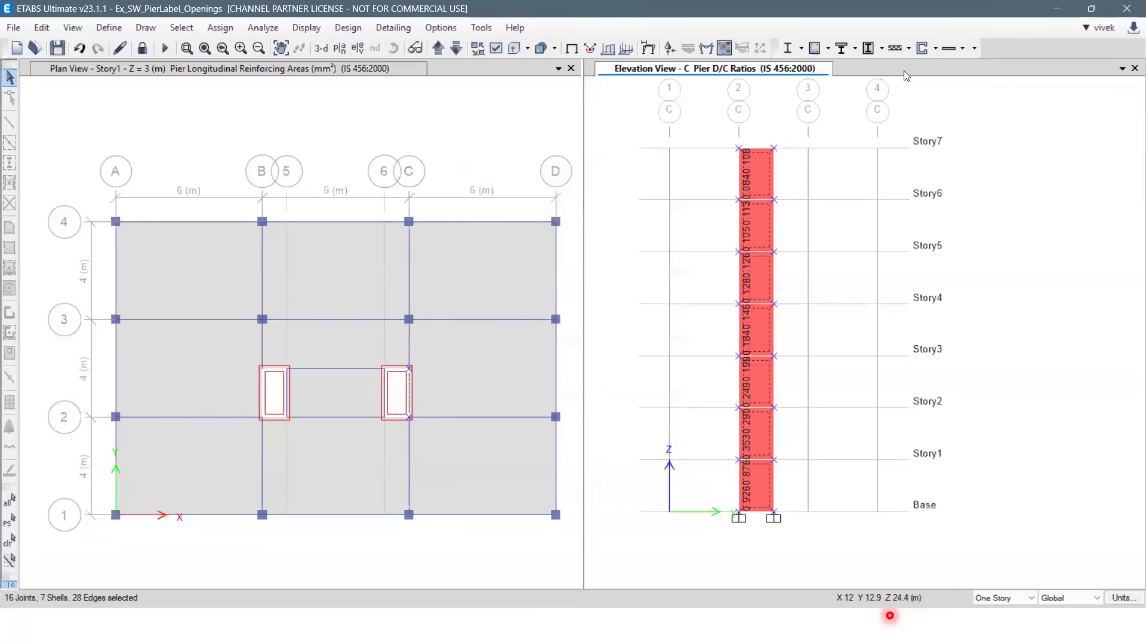
Run the shear wall design check and open the design details of pier P3 at Story1.
click(925, 50)
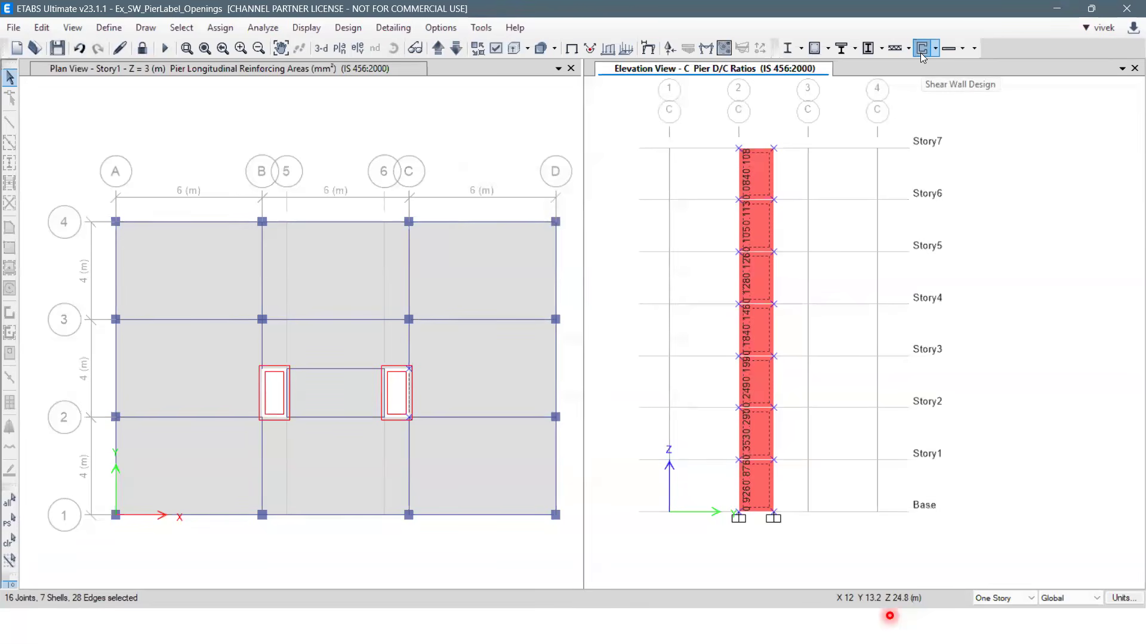
scroll(742, 541, up, 3)
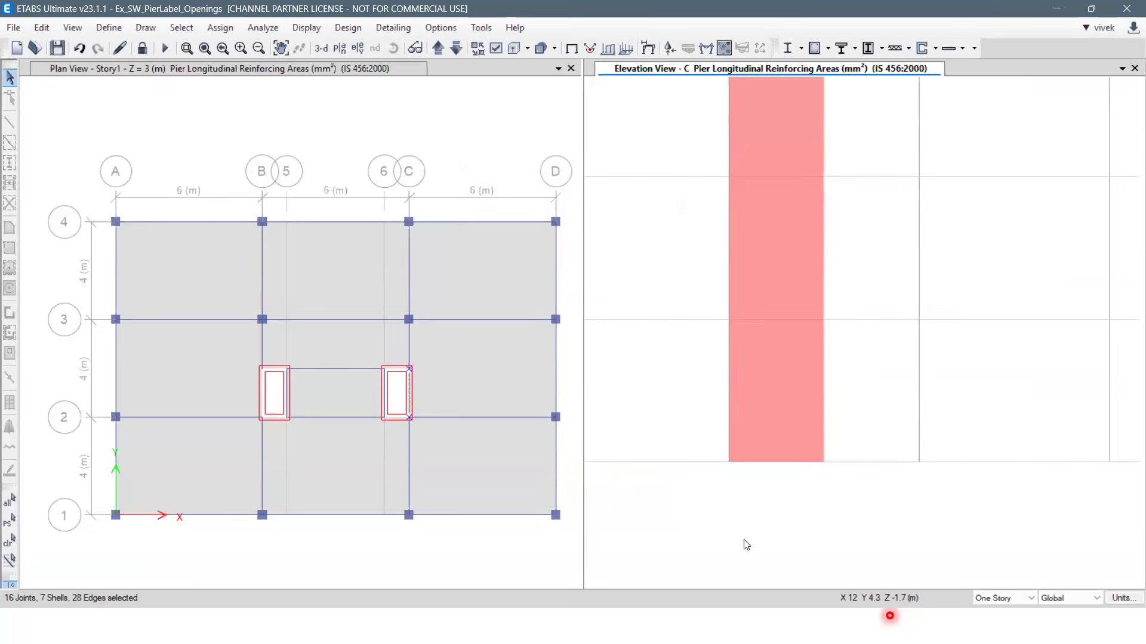
right_click(777, 380)
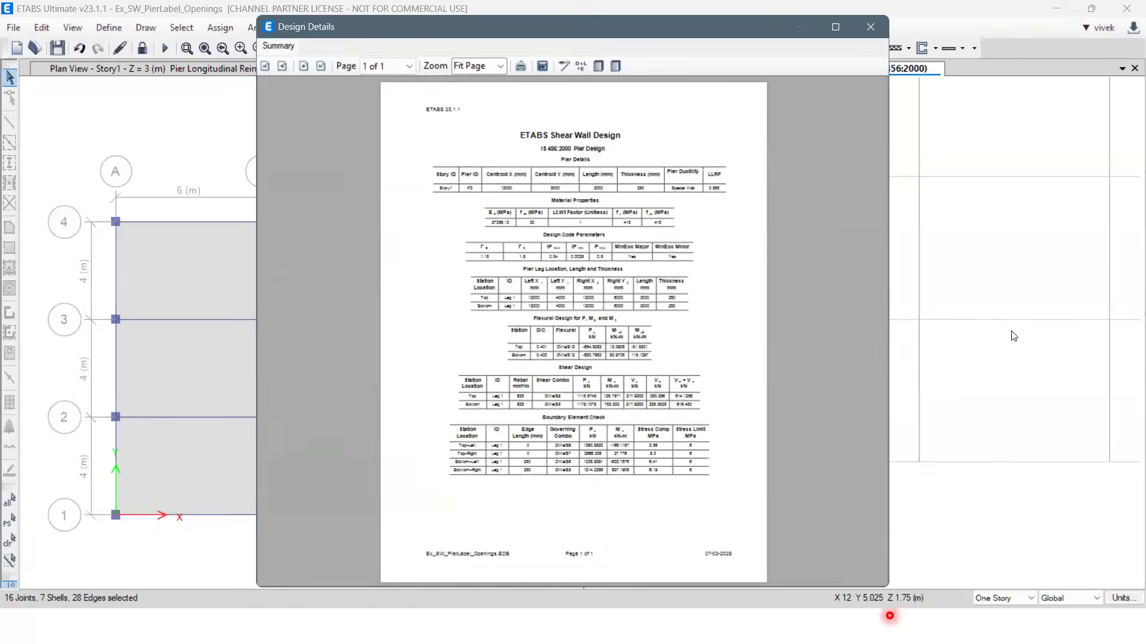
Show the pier report at Fit Width in a wider window and review its flexural, shear and boundary element results.
click(500, 65)
click(475, 174)
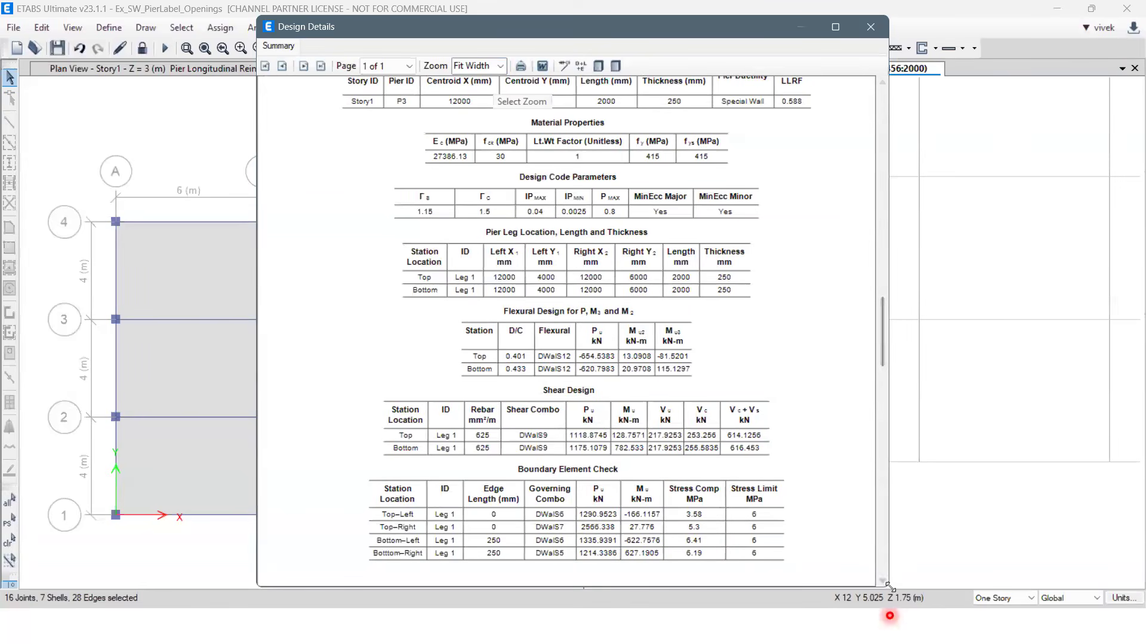
scroll(888, 582, down, 1)
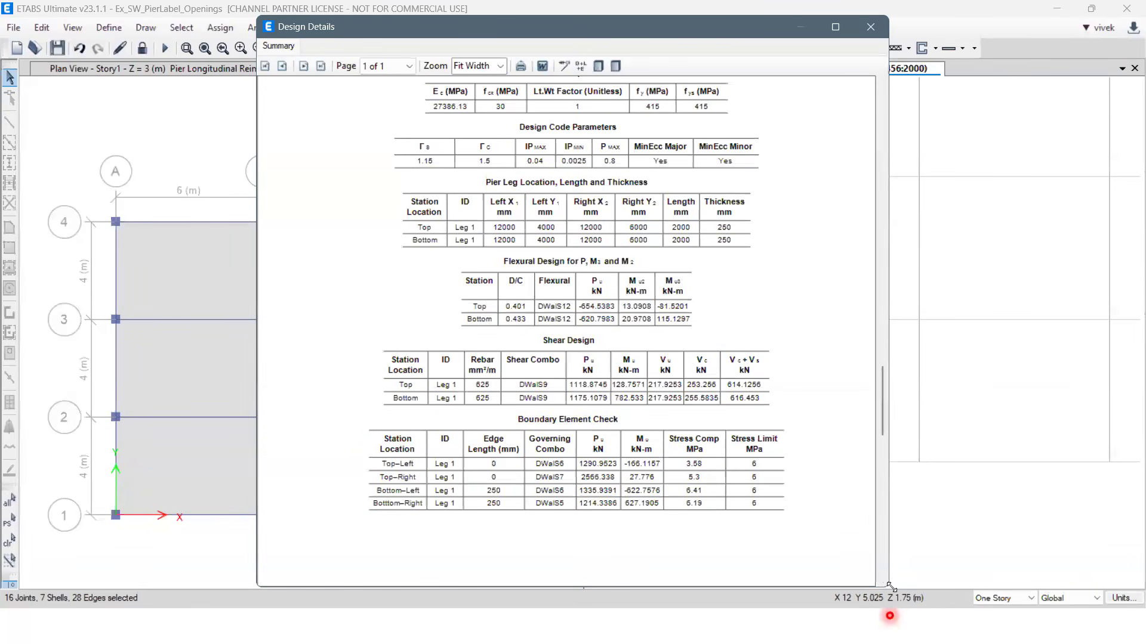
drag(891, 588, 1068, 582)
scroll(836, 396, down, 1)
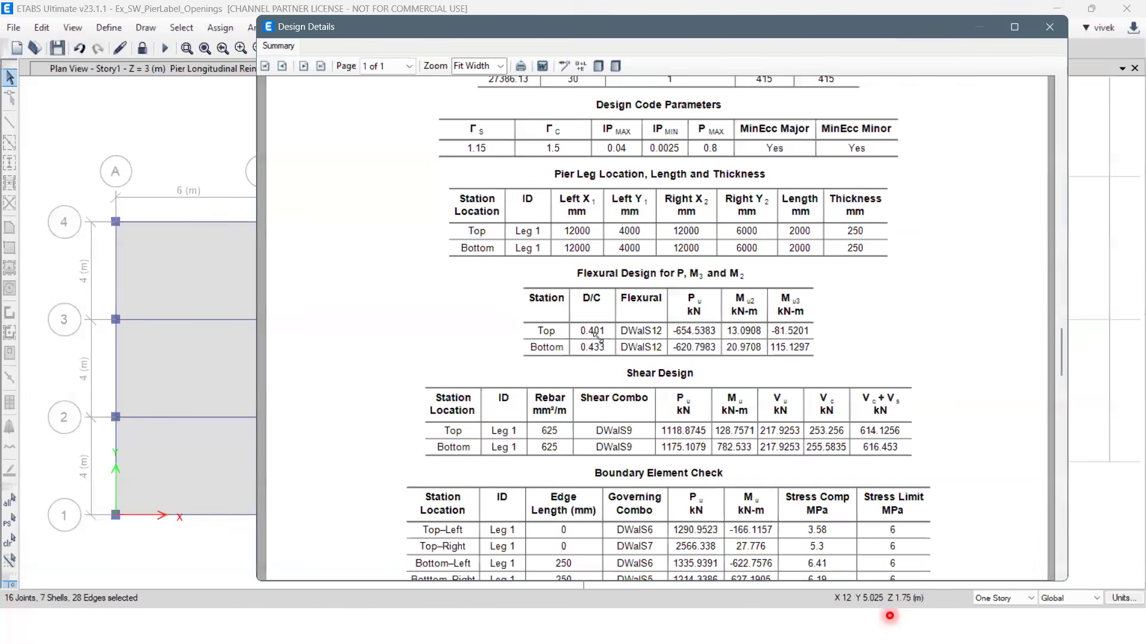
scroll(597, 341, up, 5)
Examine the interaction surface of section Pier1 in its MM, PM3 and PM2 views.
click(598, 65)
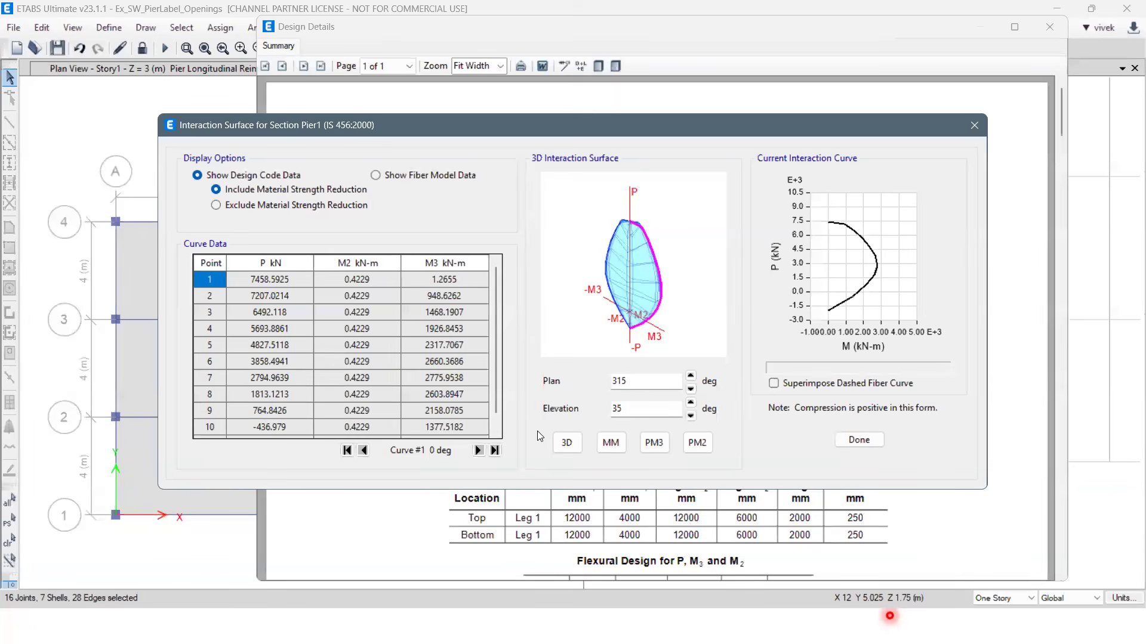
click(609, 444)
click(657, 445)
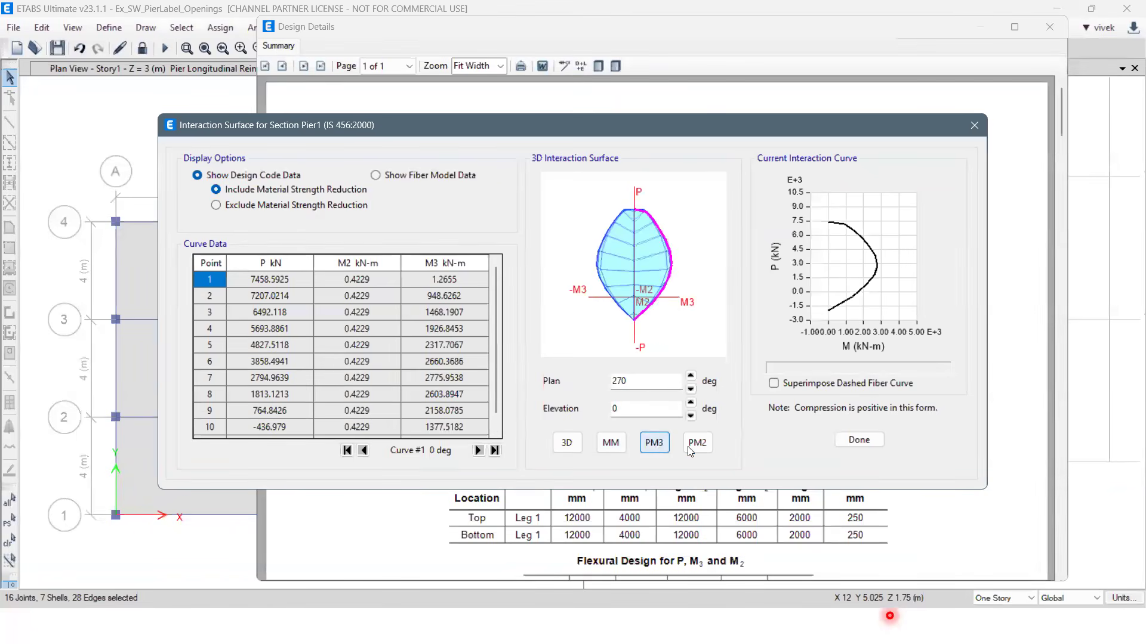
click(698, 446)
click(655, 450)
click(610, 443)
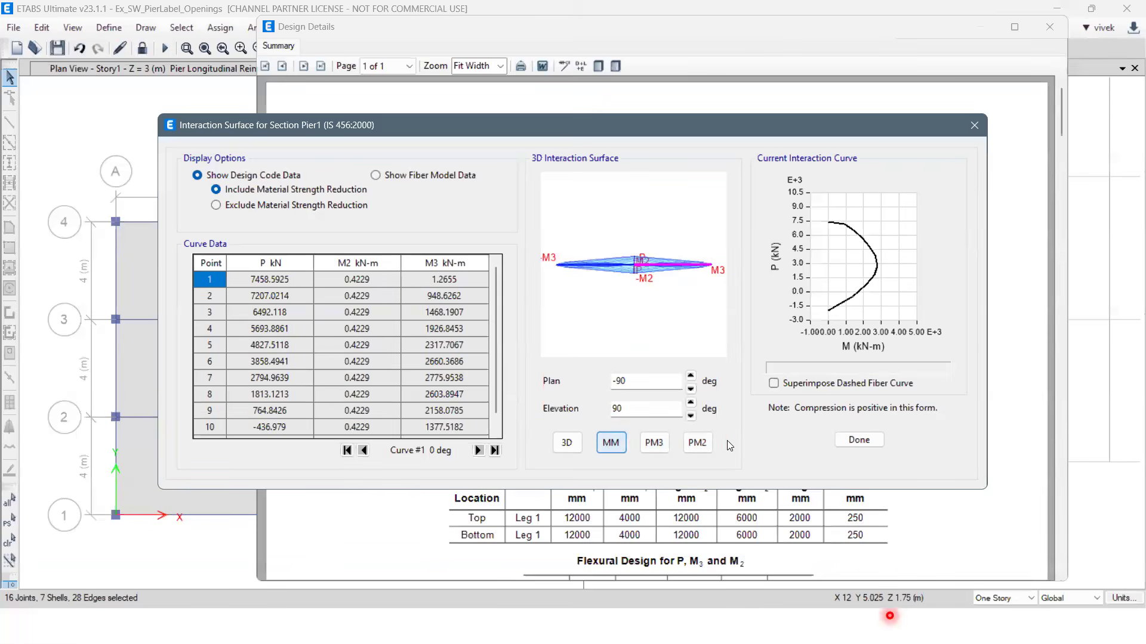
click(852, 440)
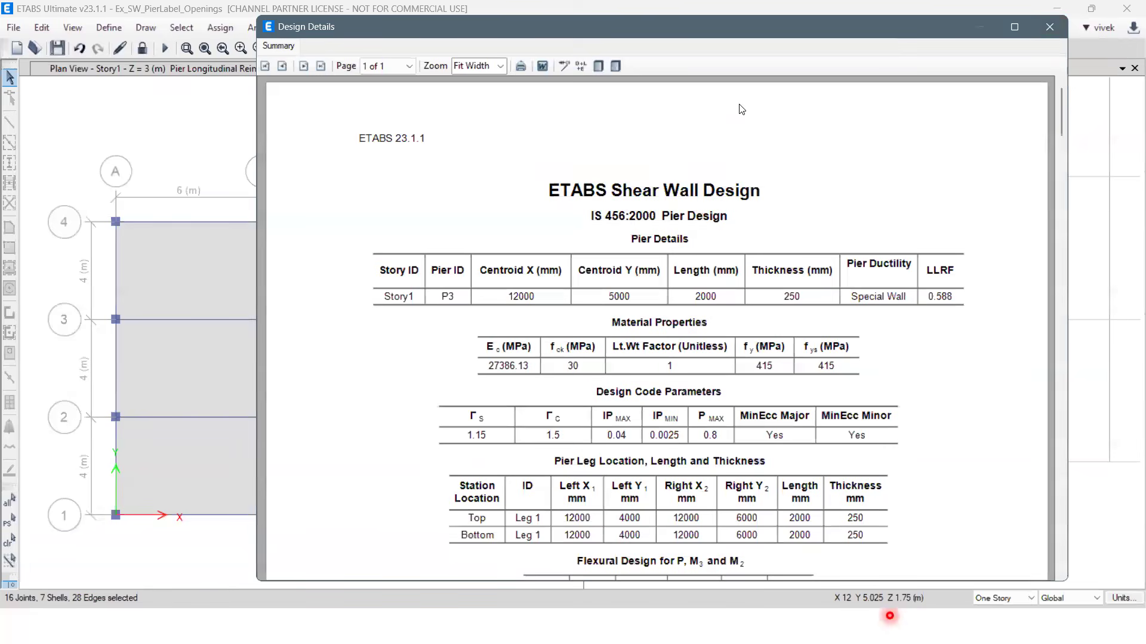
Close the pier design details and display the undeformed model in Elevation C.
click(1048, 27)
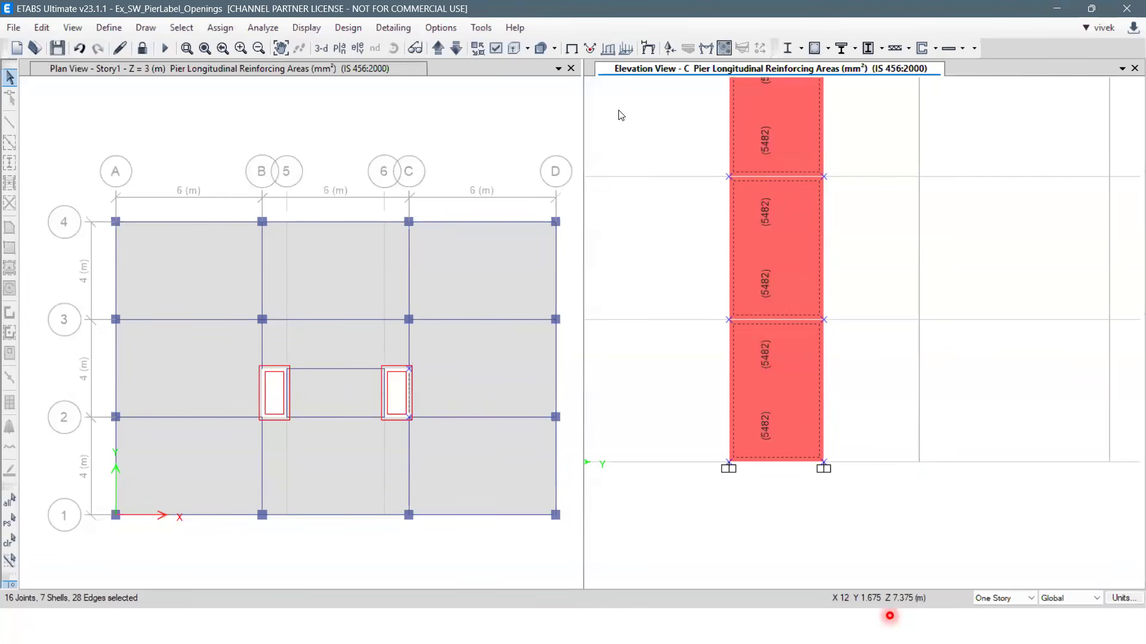
click(572, 49)
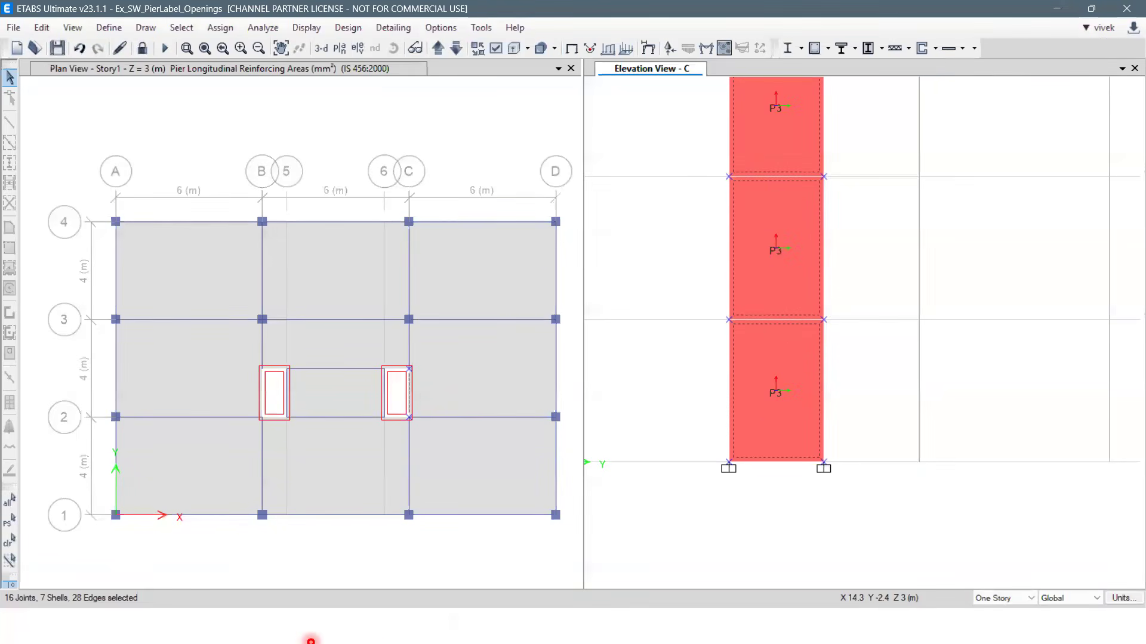
Switch to the shear wall webinar's PowerPoint slide show and advance past the Spandrel Flexural Design slide to the closing slide.
key(alt+Tab)
key(alt+Tab)
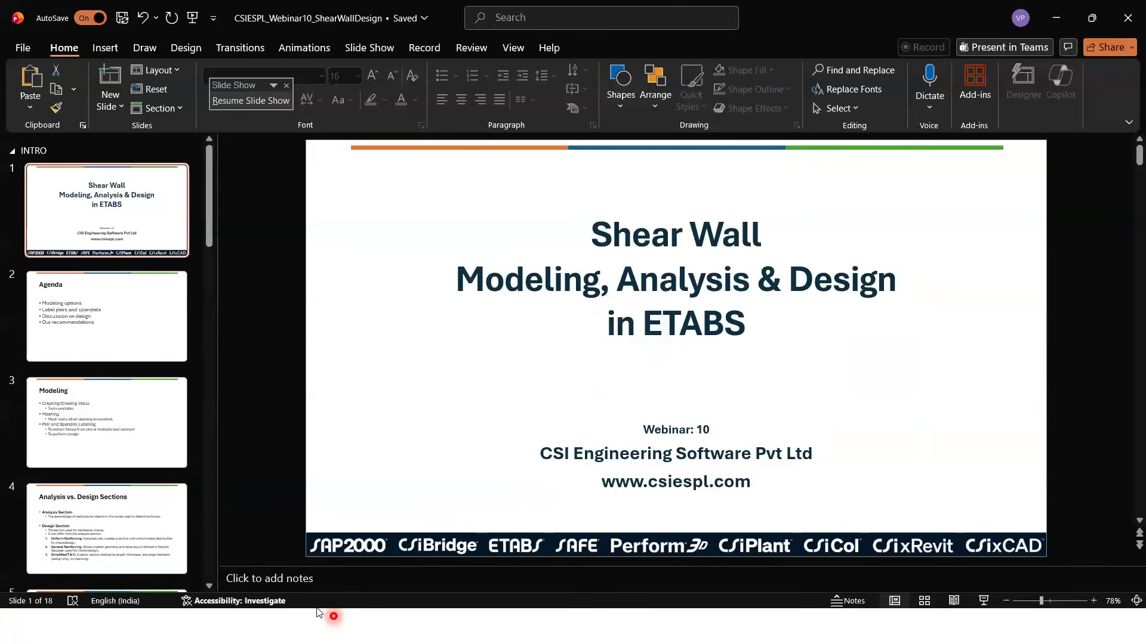
key(alt+Tab)
key(alt+Tab)
key(alt+Tab)
key(alt+Tab)
key(alt+Tab)
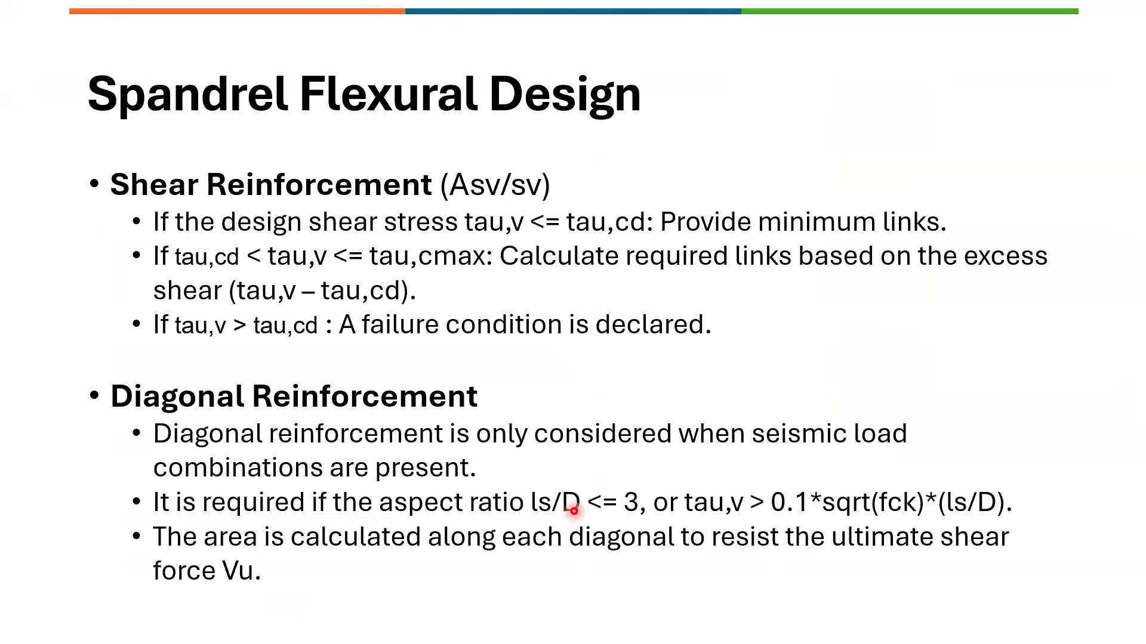
key(Right)
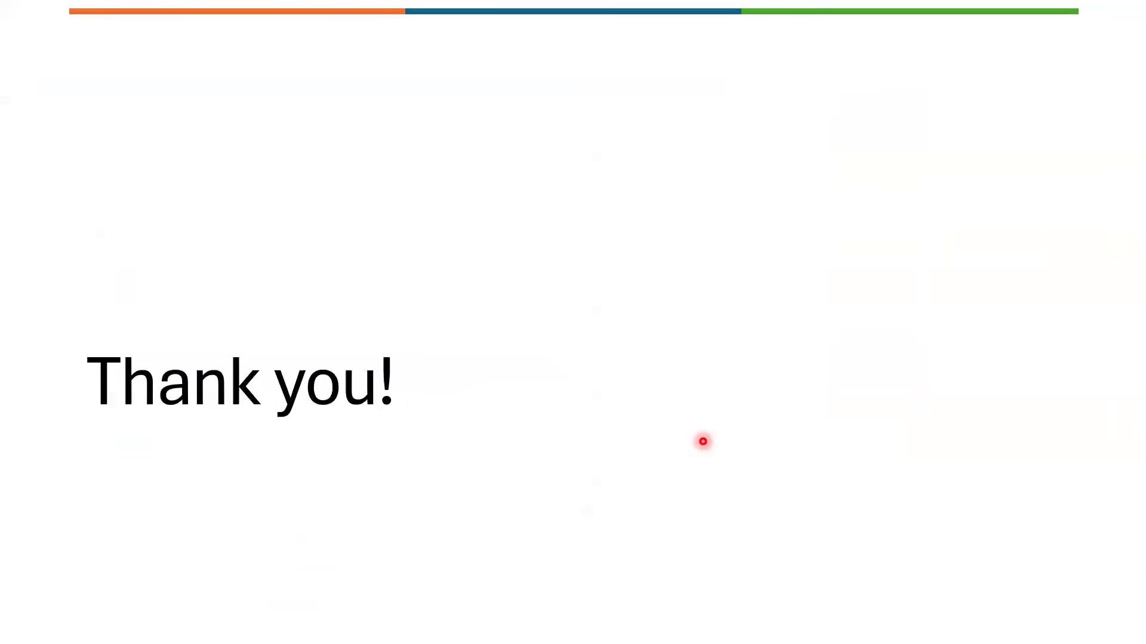